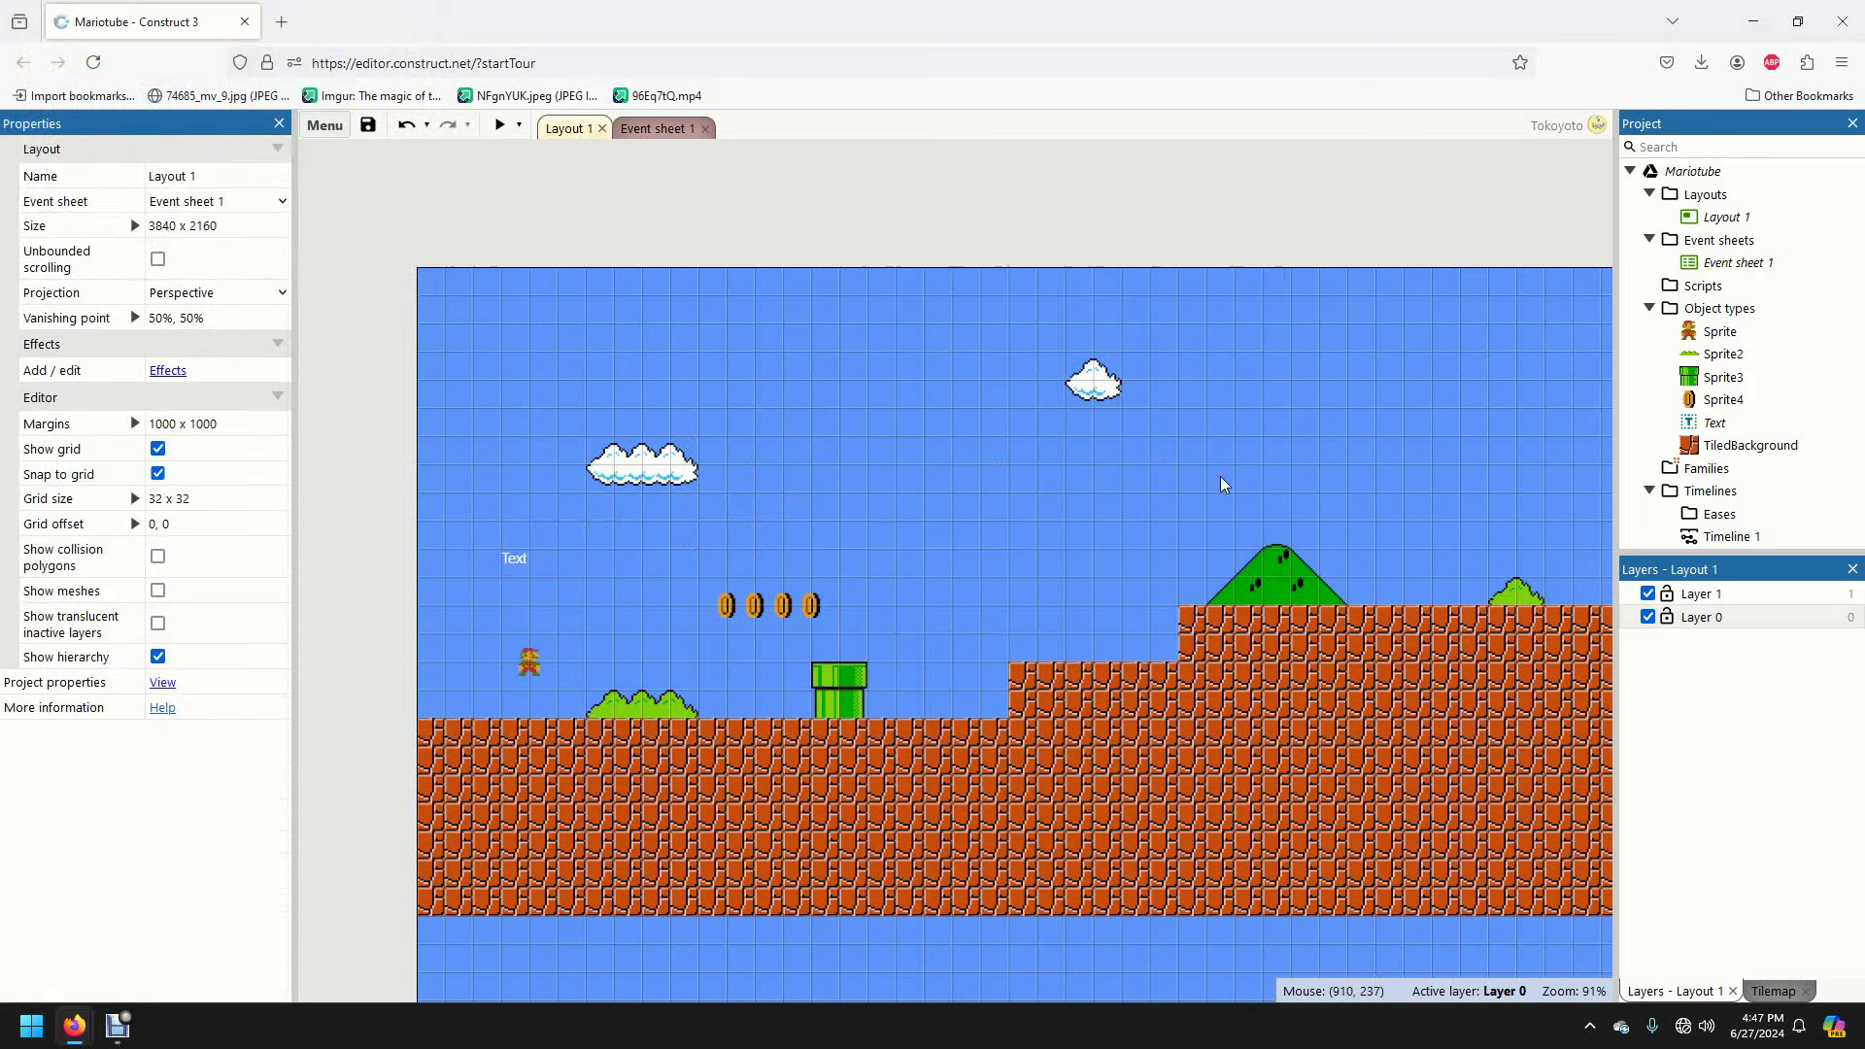
# - Import the font file super-mario-bros-nes.ttf into the project's Fonts folder
pyautogui.scroll(-3, 1720, 434)
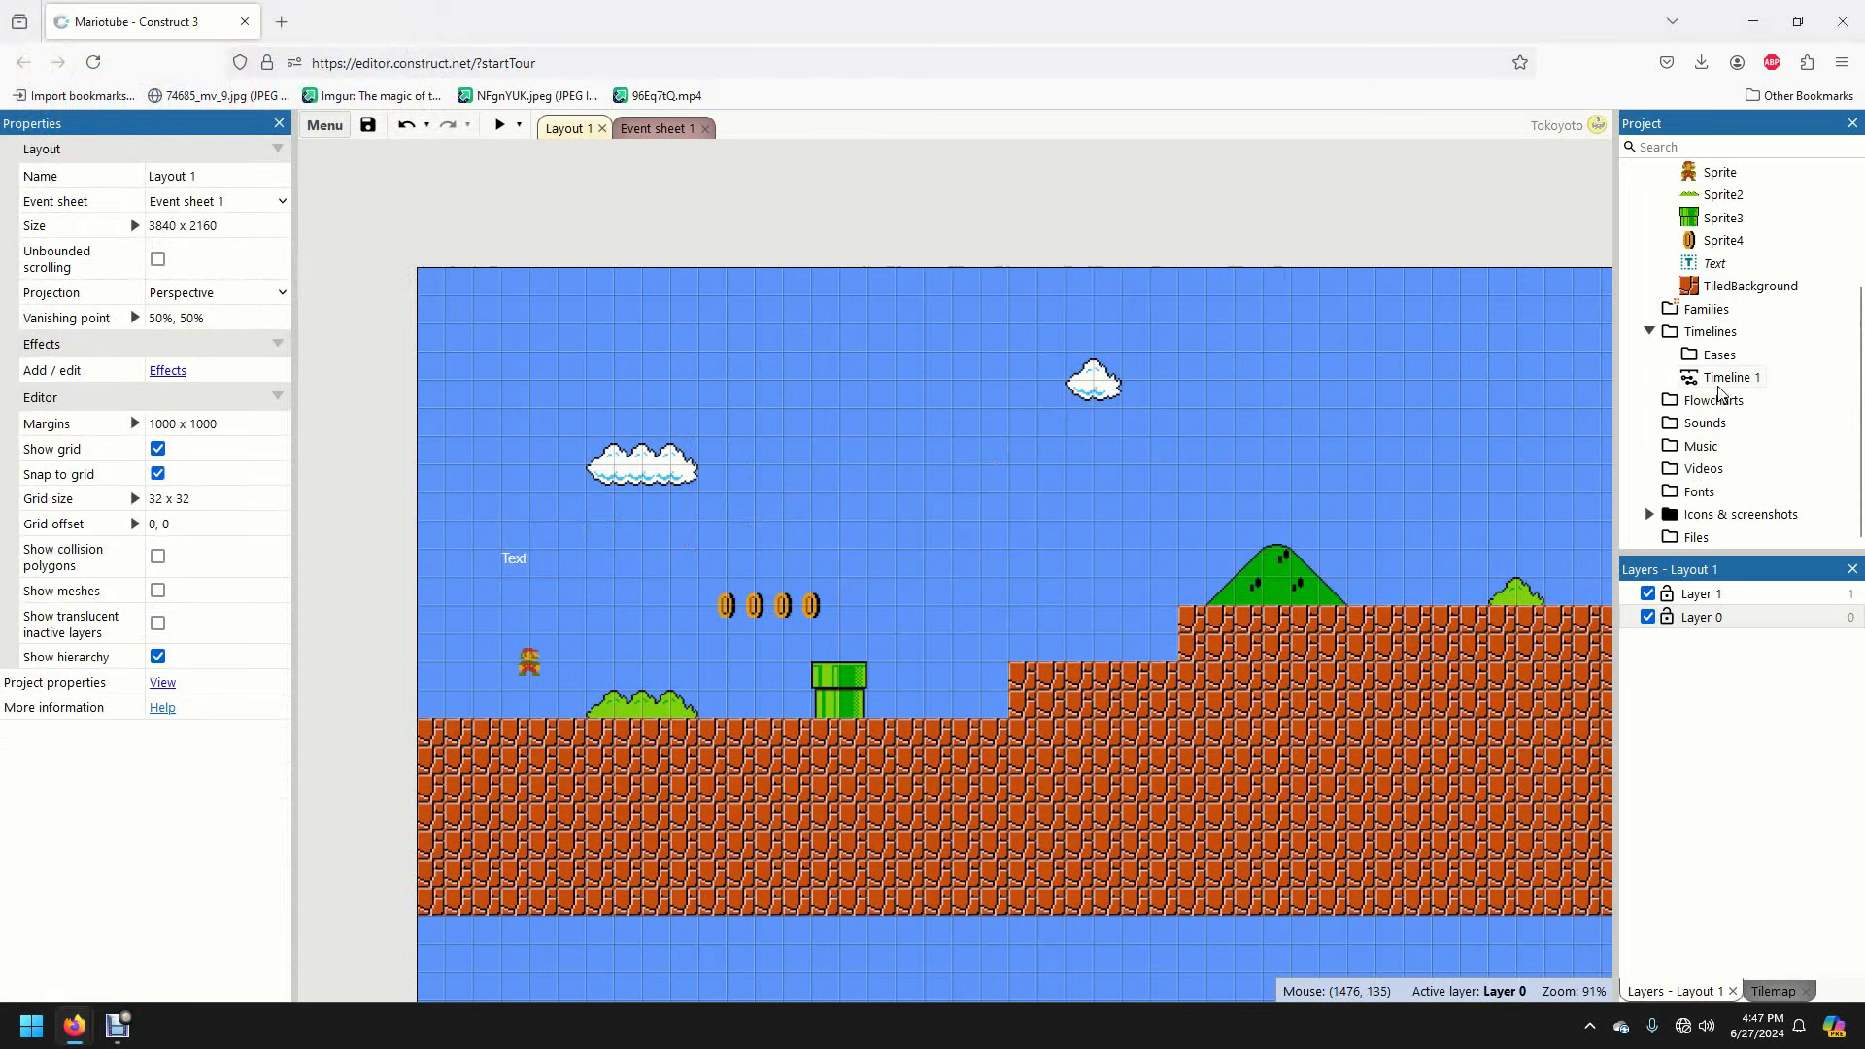
pyautogui.rightClick(1699, 498)
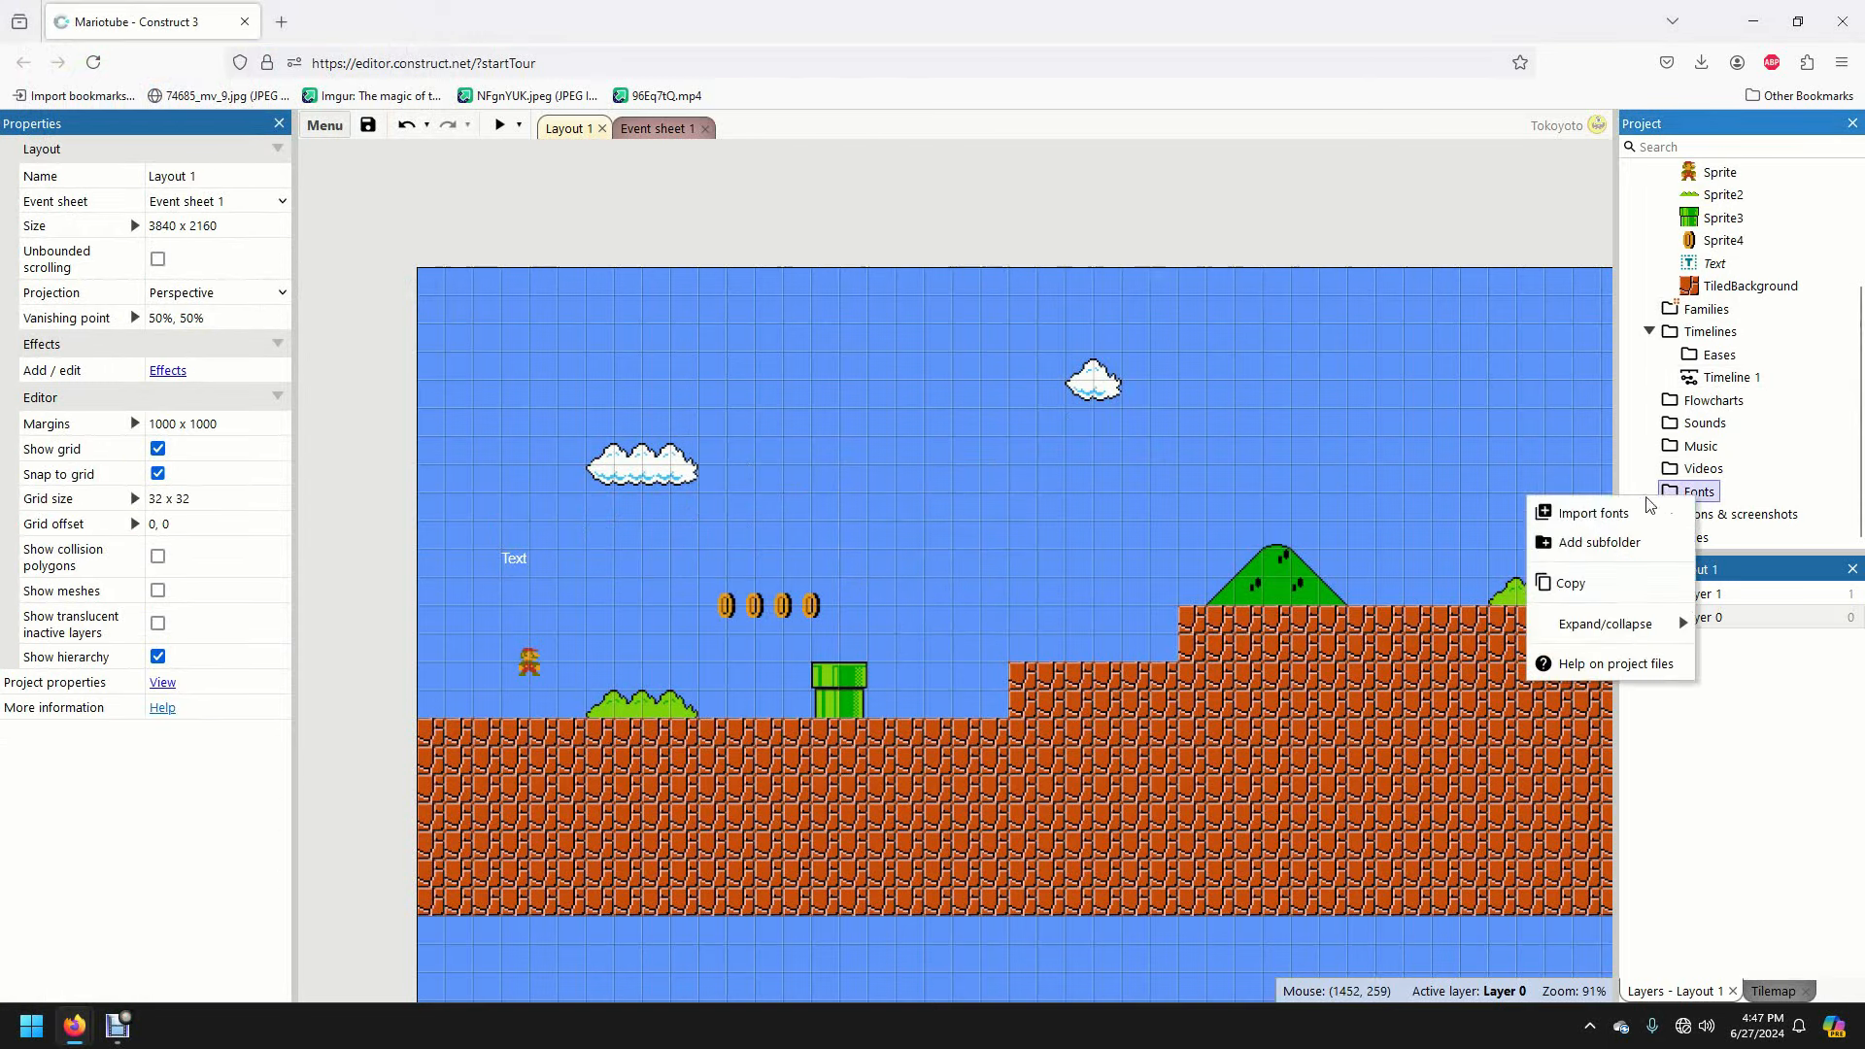
pyautogui.click(1574, 508)
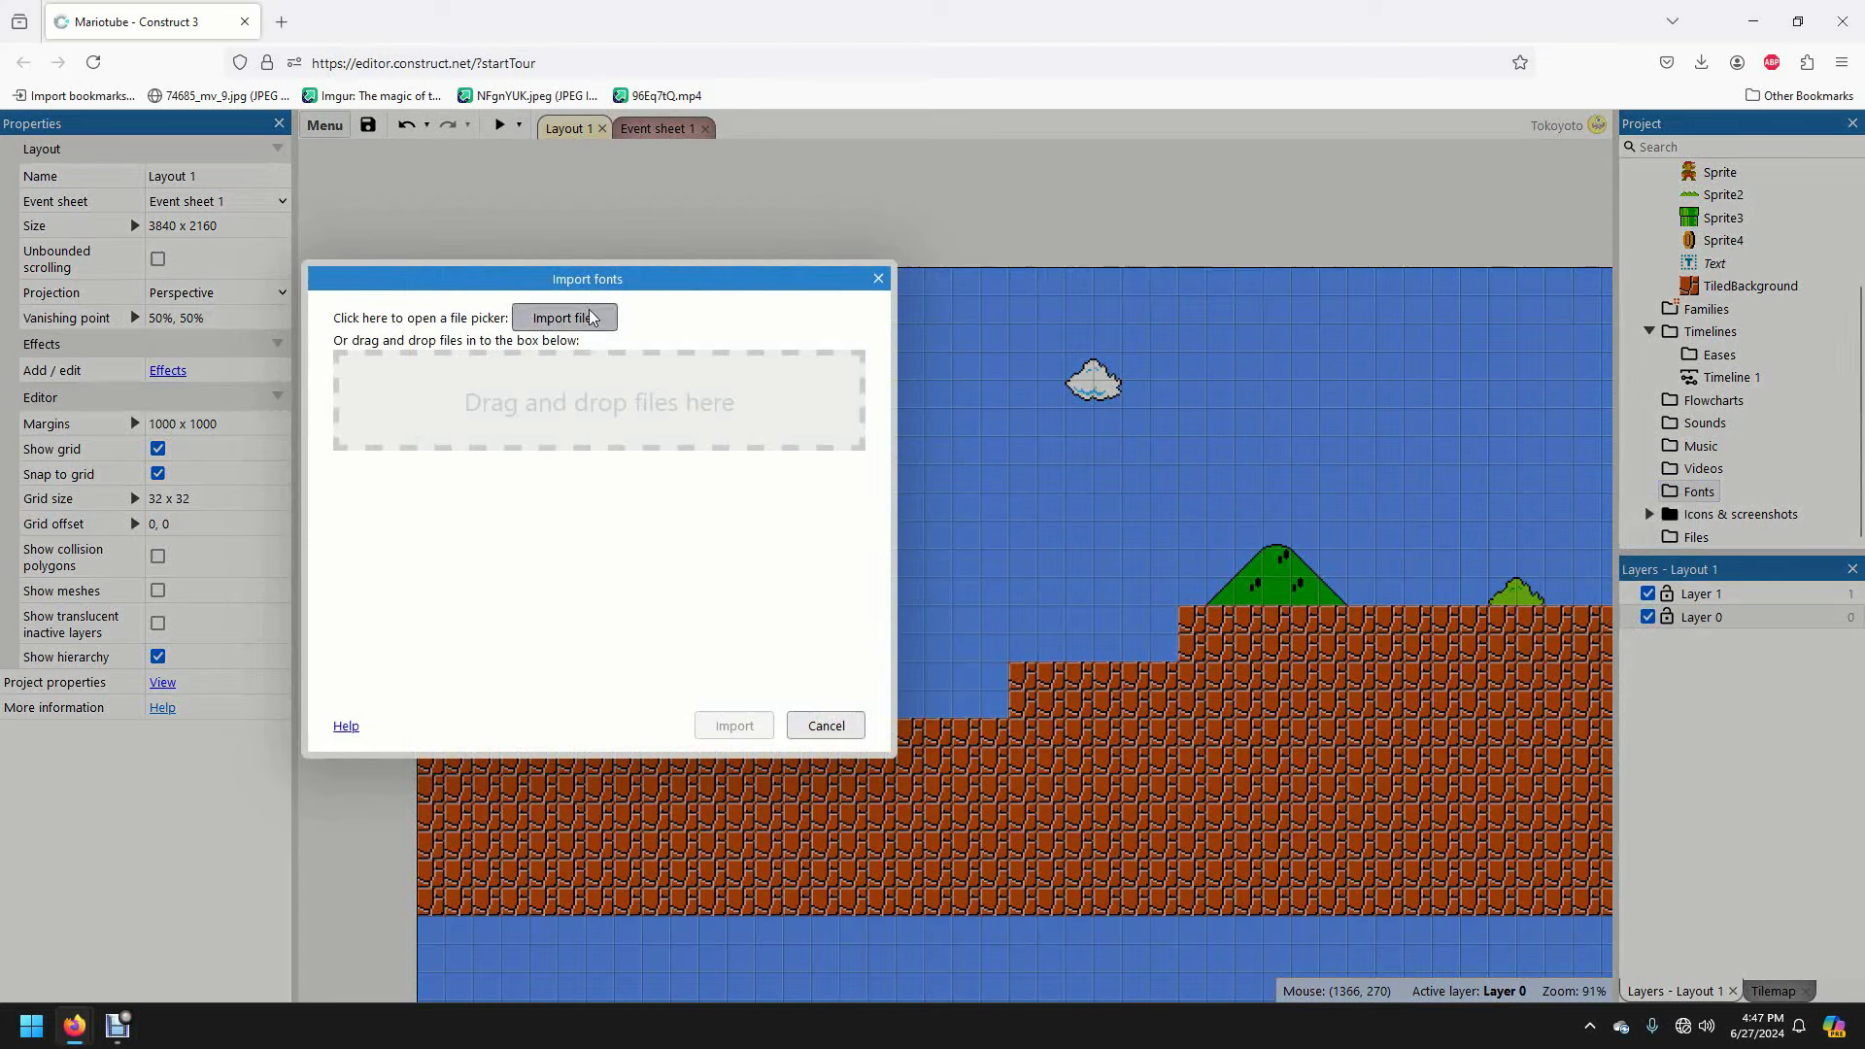
pyautogui.click(564, 318)
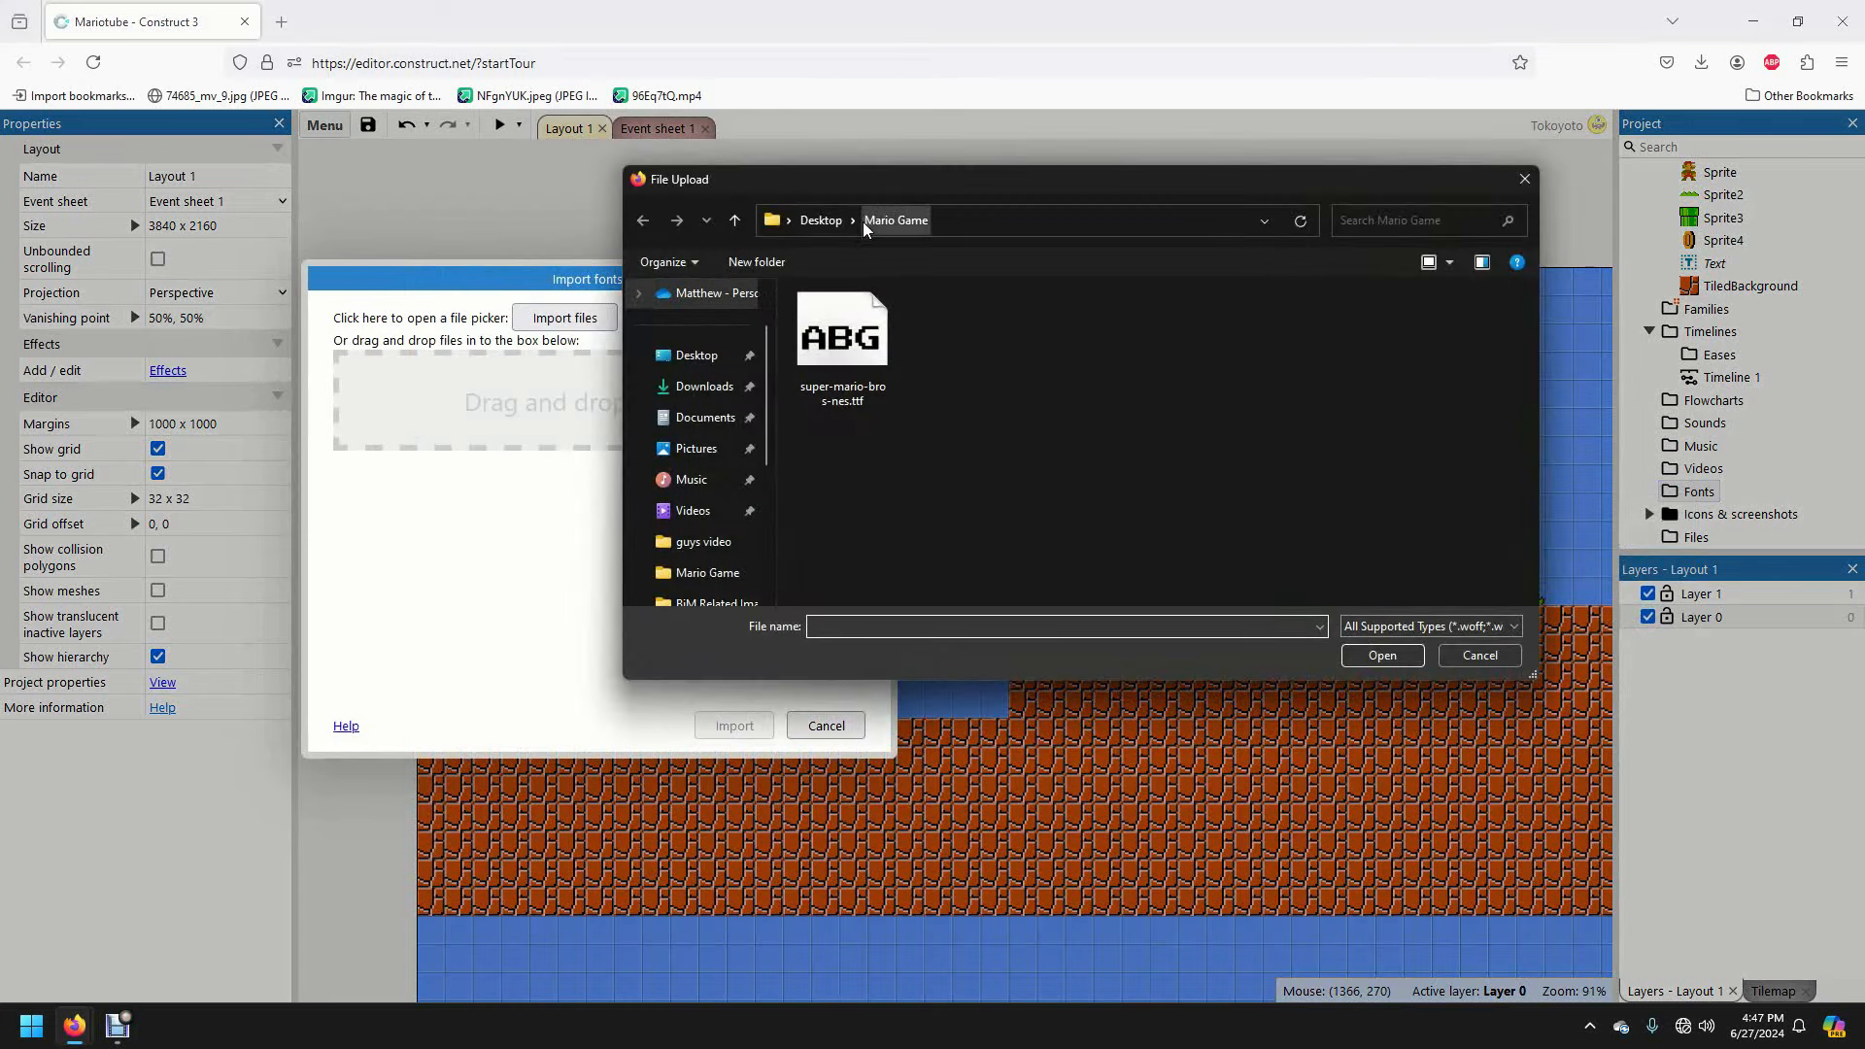
pyautogui.doubleClick(839, 350)
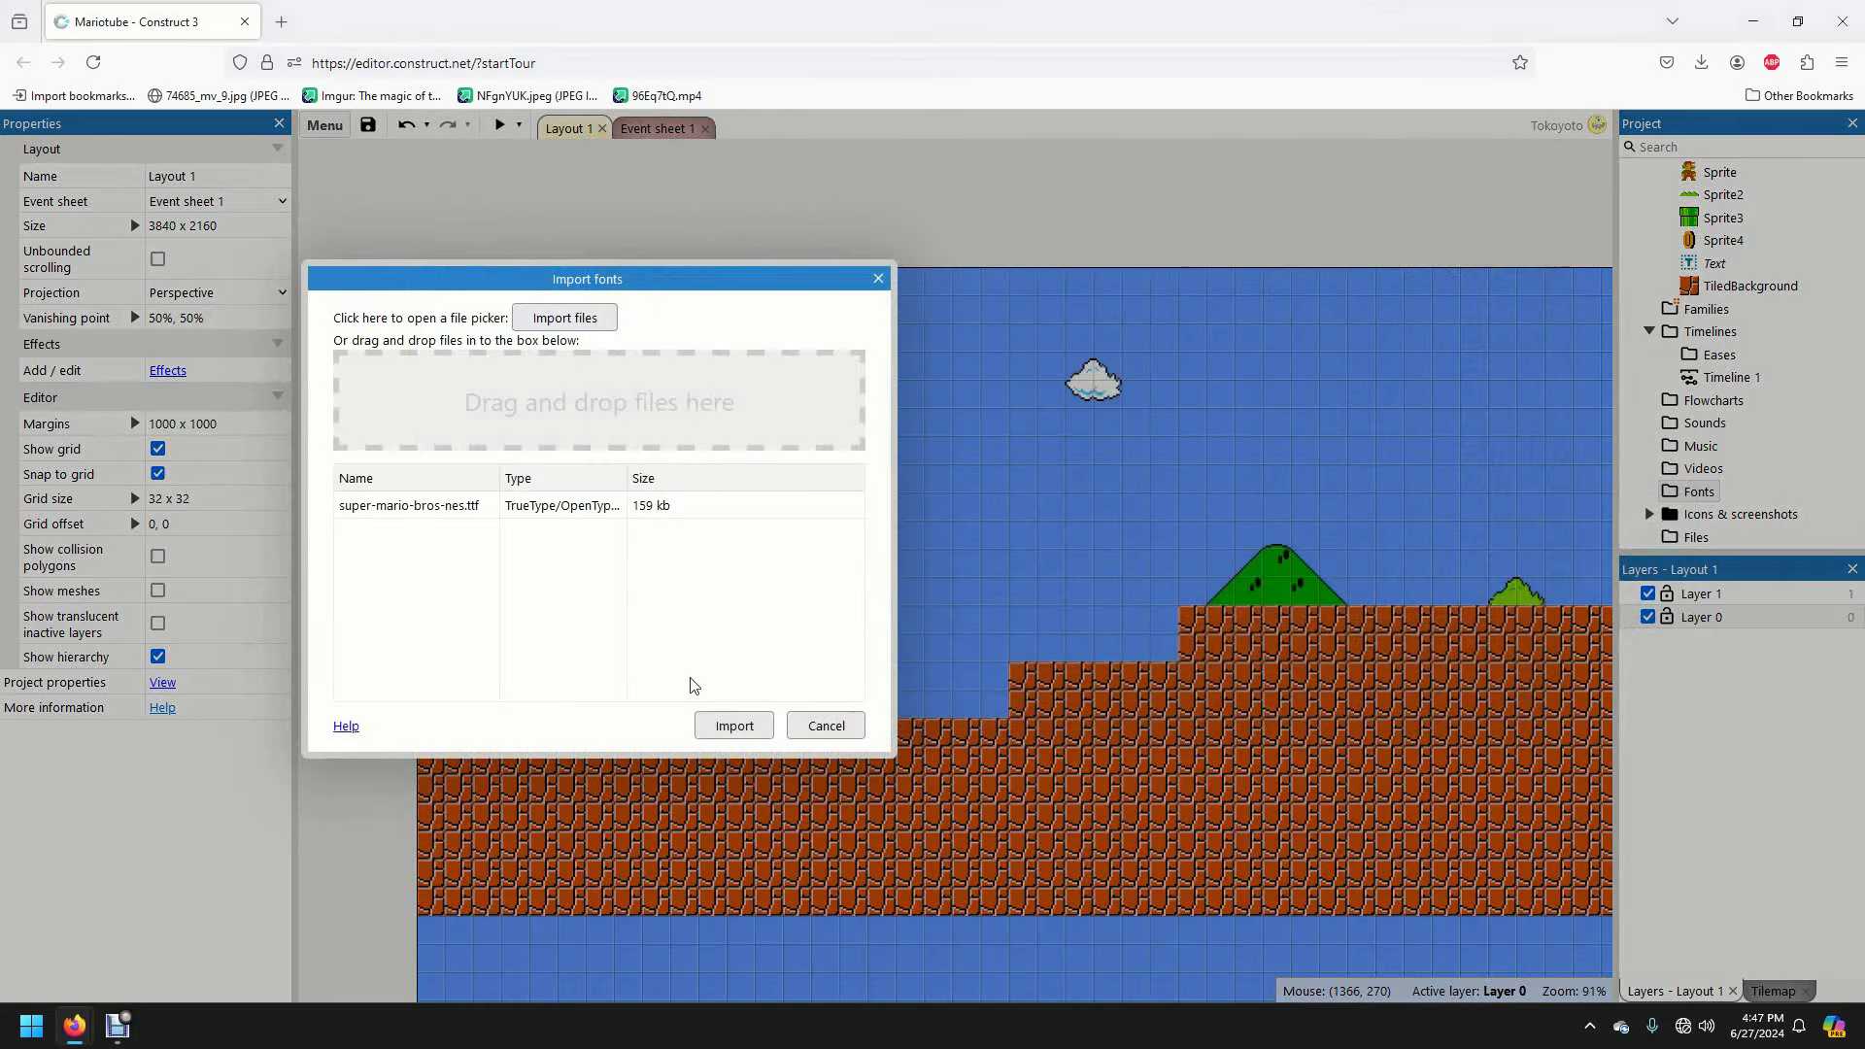
pyautogui.click(715, 725)
# - Set the font size of the text object above Mario to 20 and enlarge its box to 224 x 32
pyautogui.click(547, 563)
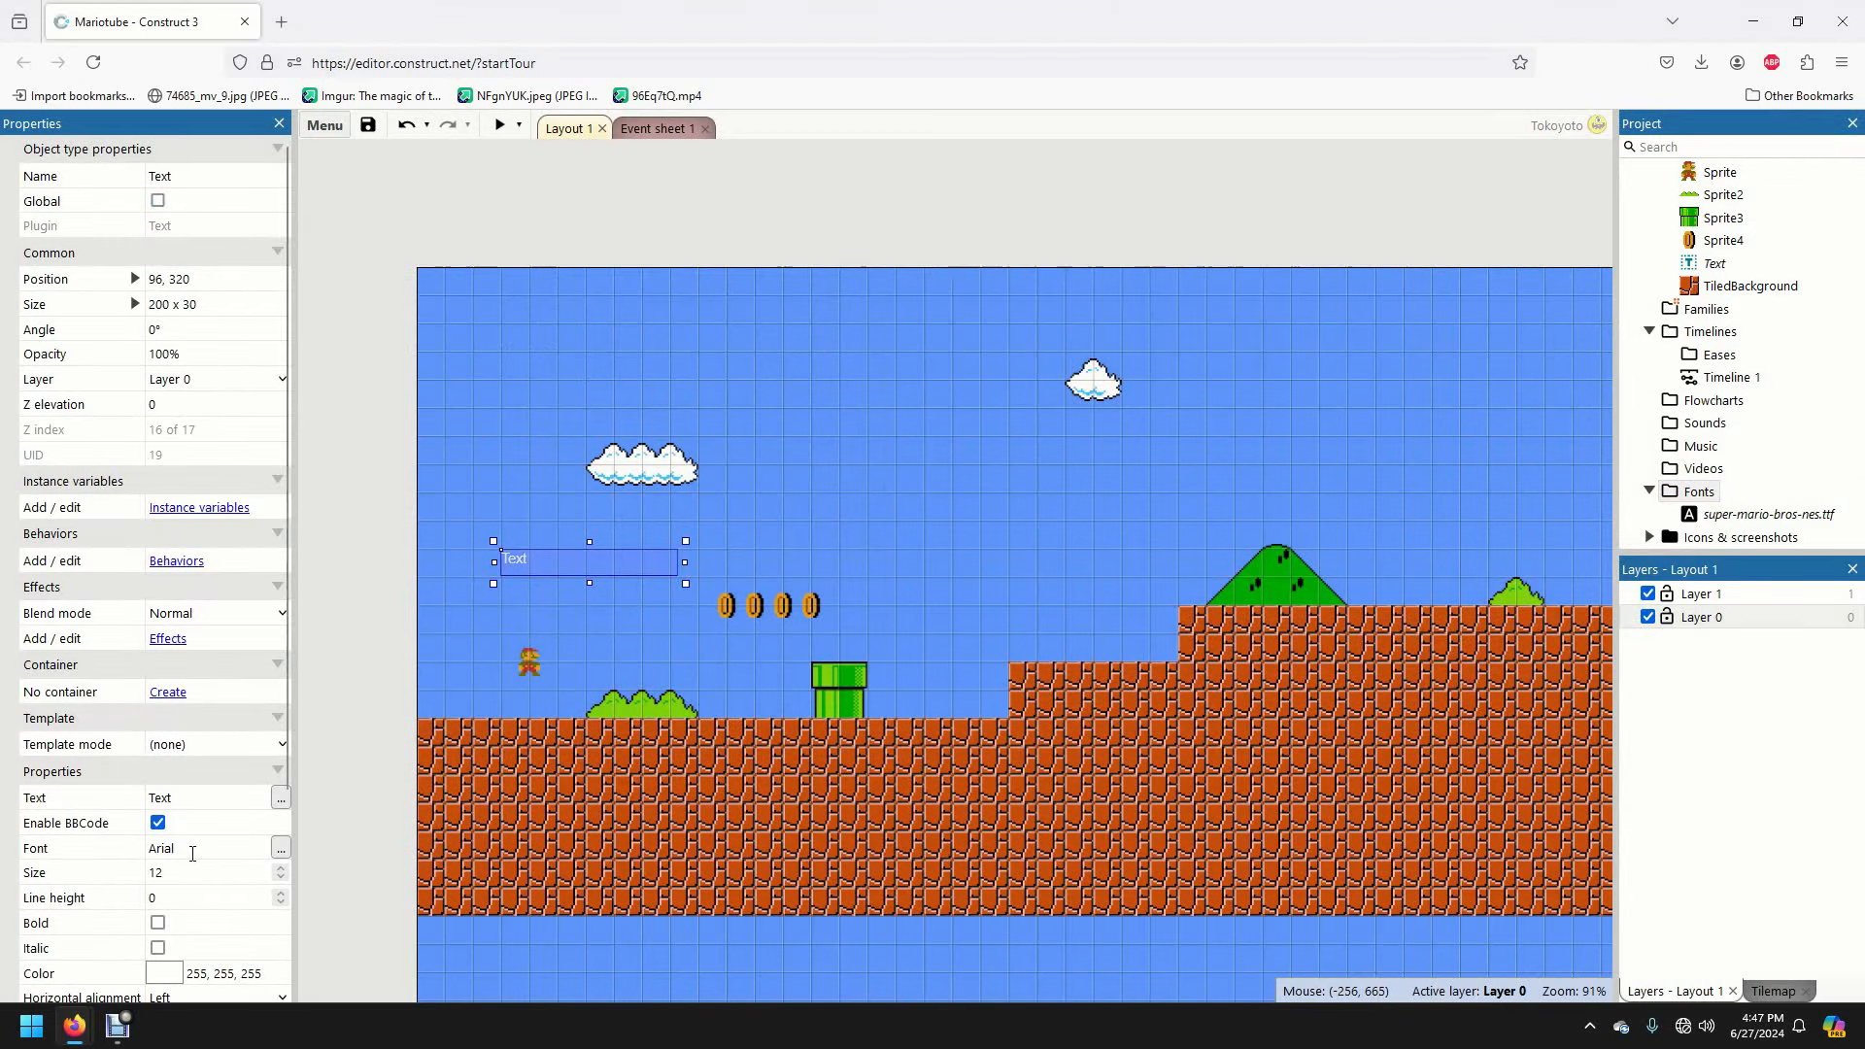
pyautogui.click(199, 873)
pyautogui.write('18')
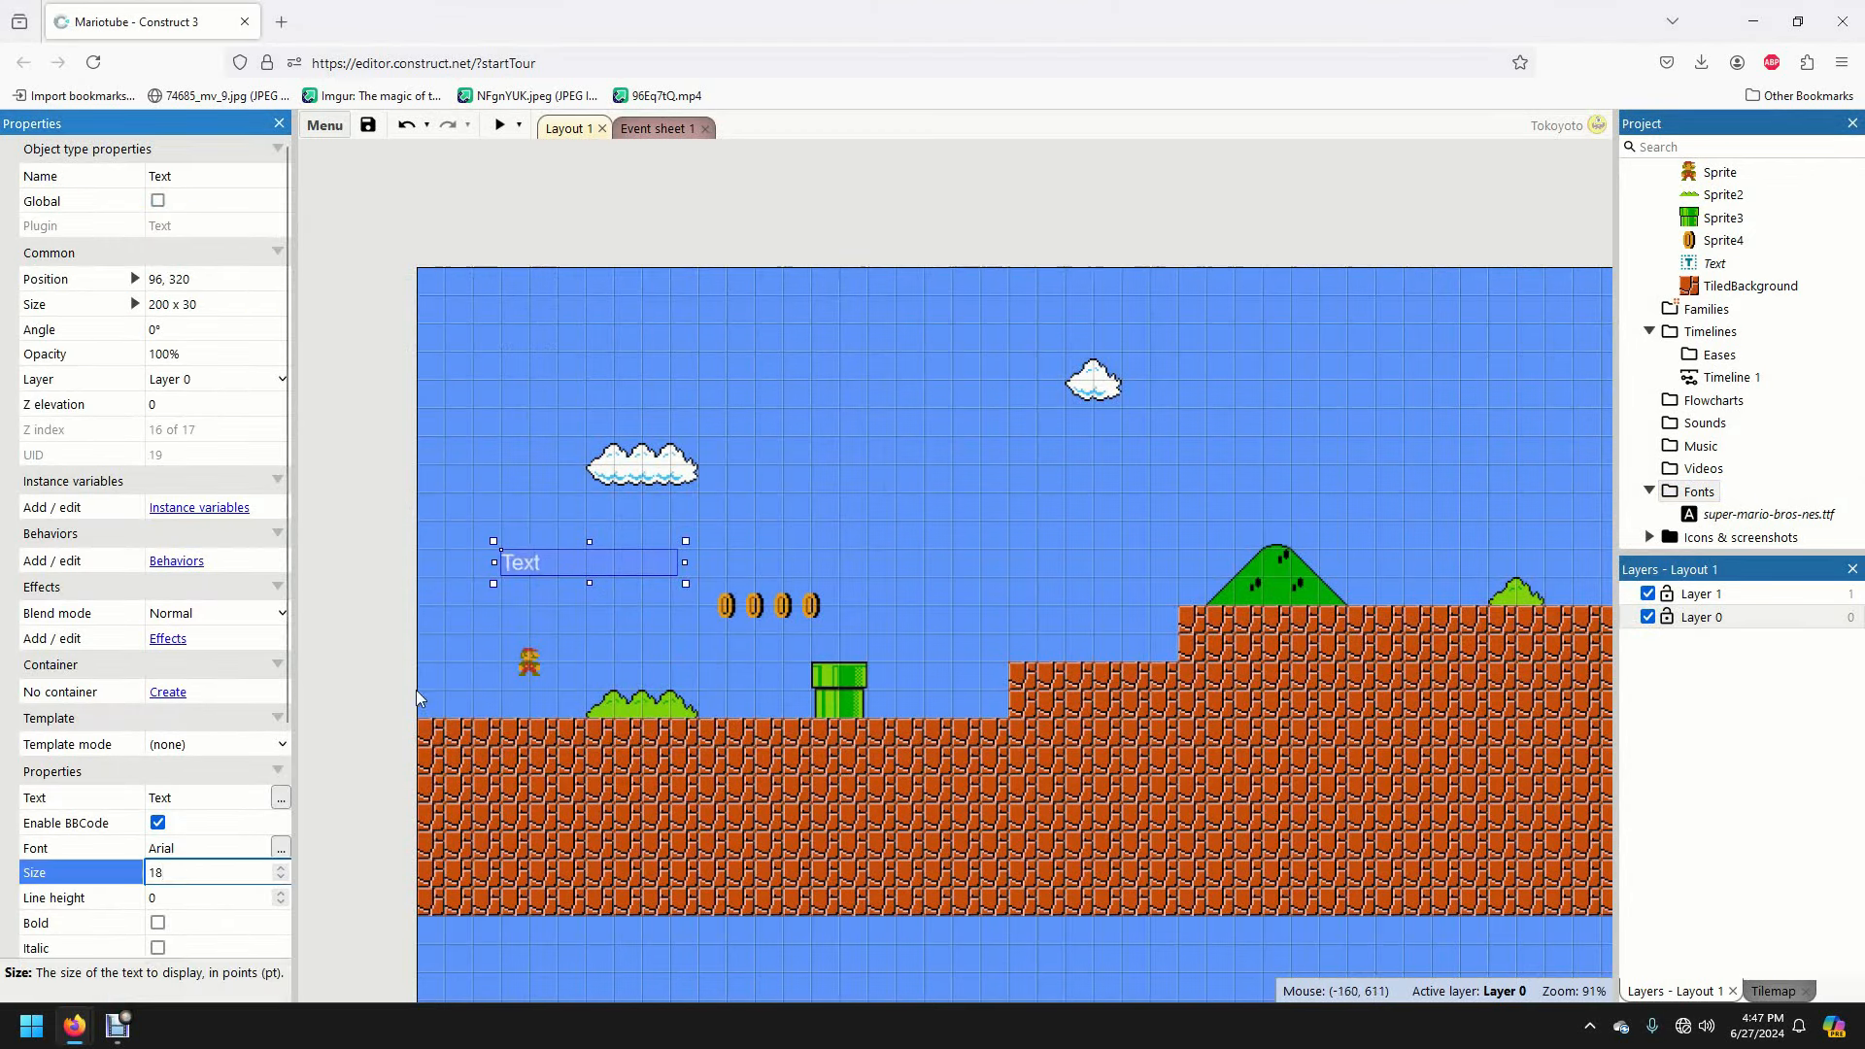
pyautogui.moveTo(686, 584); pyautogui.dragTo(707, 587)
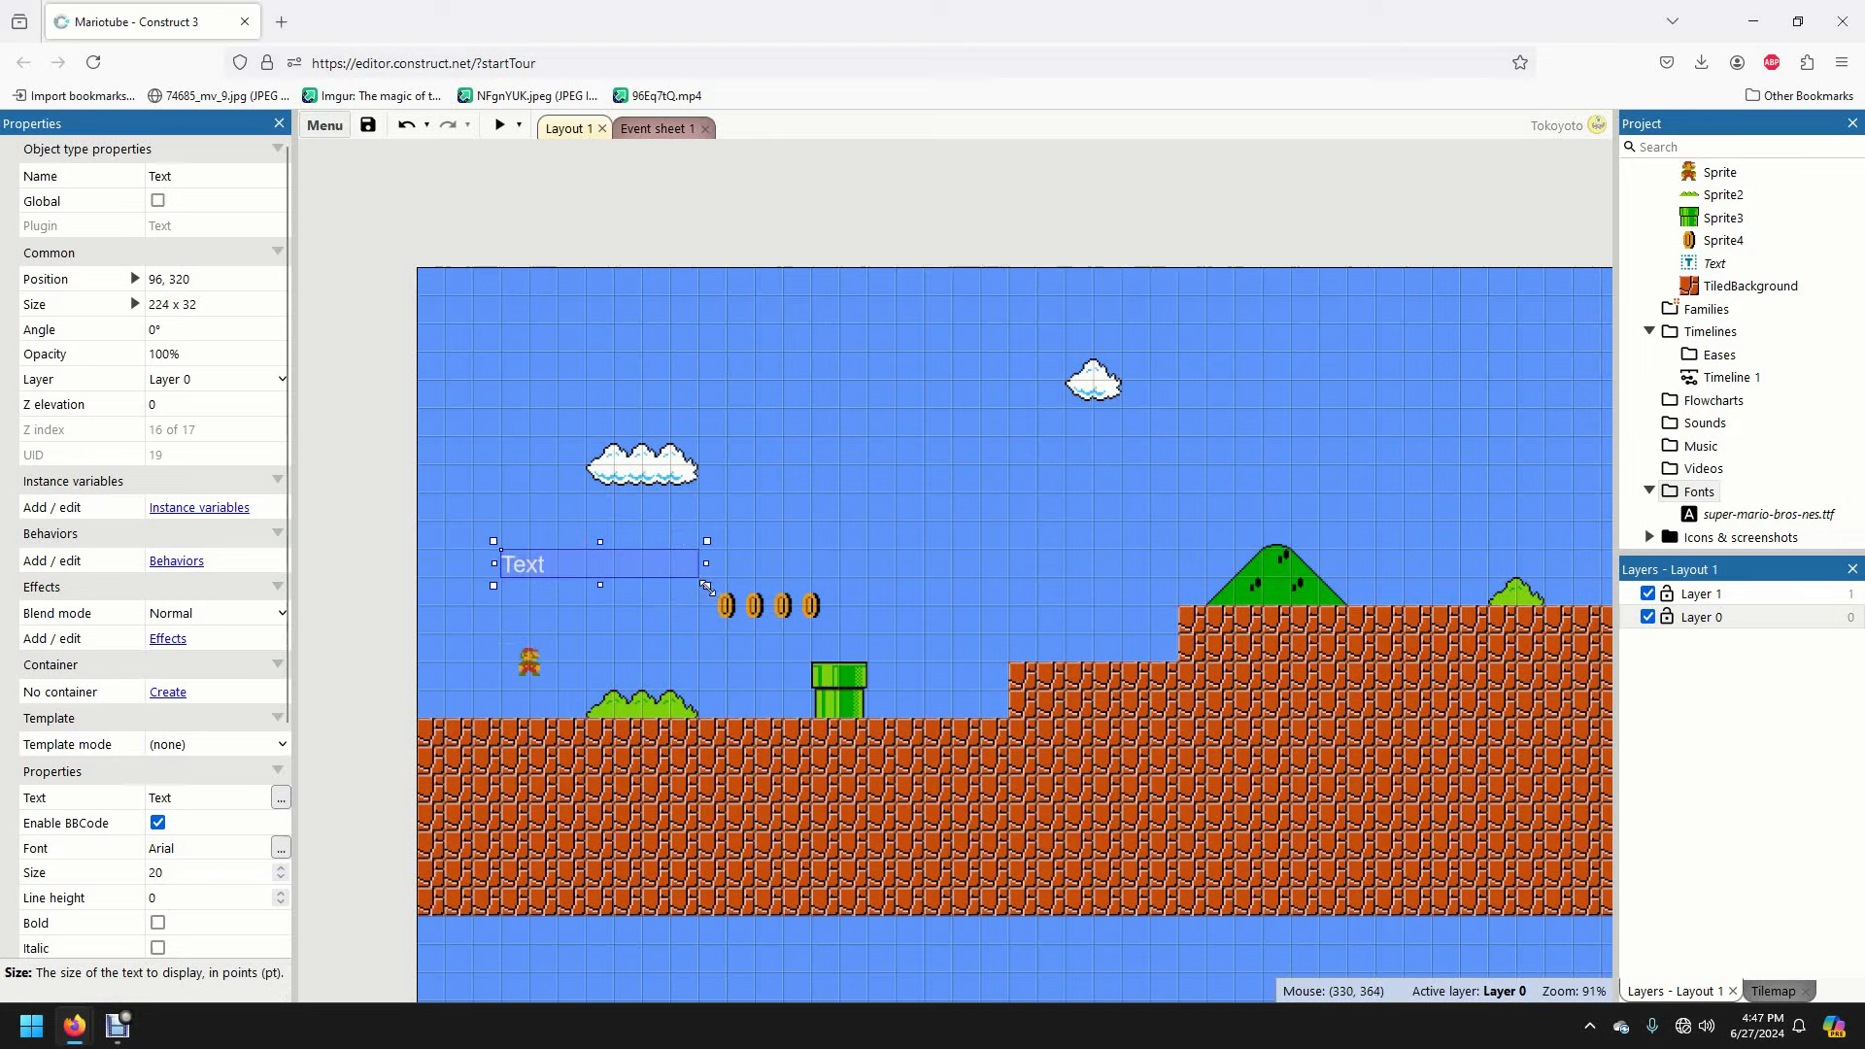
pyautogui.moveTo(492, 565)
pyautogui.mouseDown()
pyautogui.moveTo(511, 562)
pyautogui.moveTo(496, 558)
pyautogui.mouseUp()
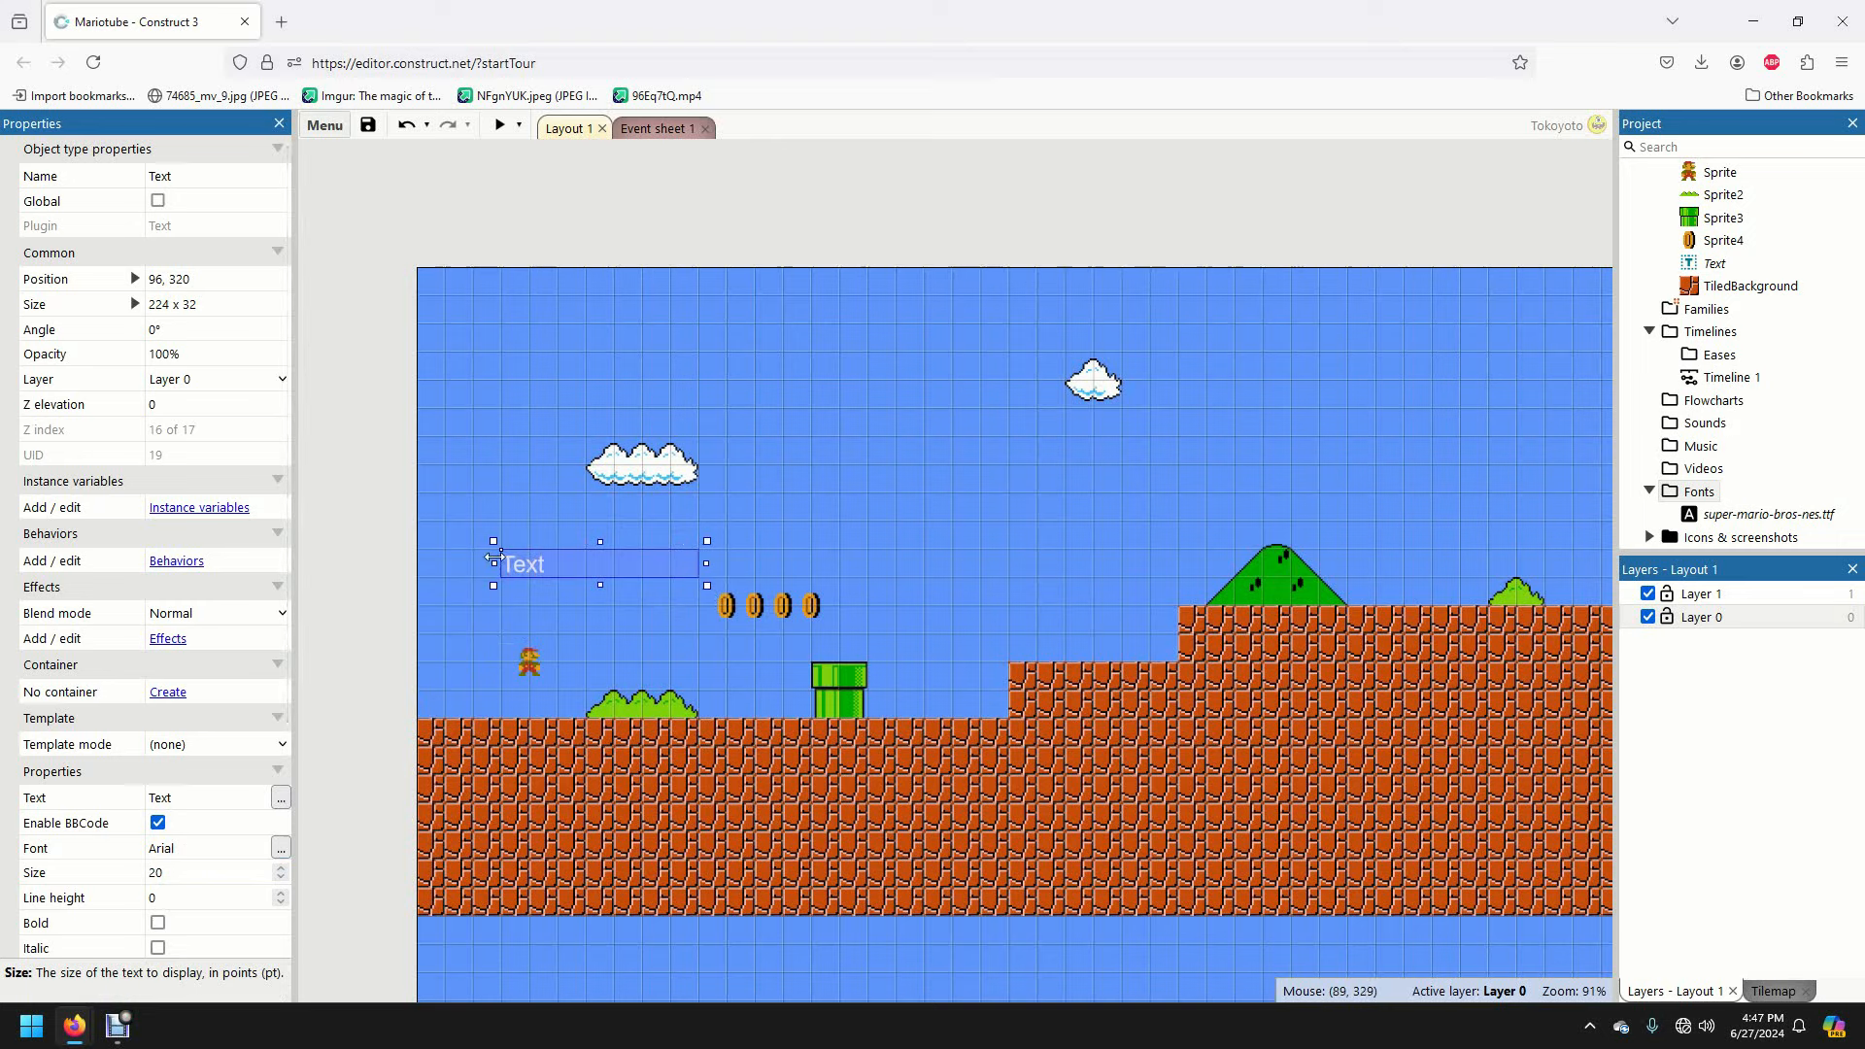
pyautogui.moveTo(706, 562)
pyautogui.mouseDown()
pyautogui.moveTo(686, 562)
pyautogui.moveTo(706, 561)
pyautogui.mouseUp()
# - Apply the super-mario-bros-nes font to the text object and set its text to "coins"
pyautogui.click(282, 853)
pyautogui.scroll(-3, 214, 681)
pyautogui.click(190, 544)
pyautogui.write('coins')
pyautogui.press('Return')
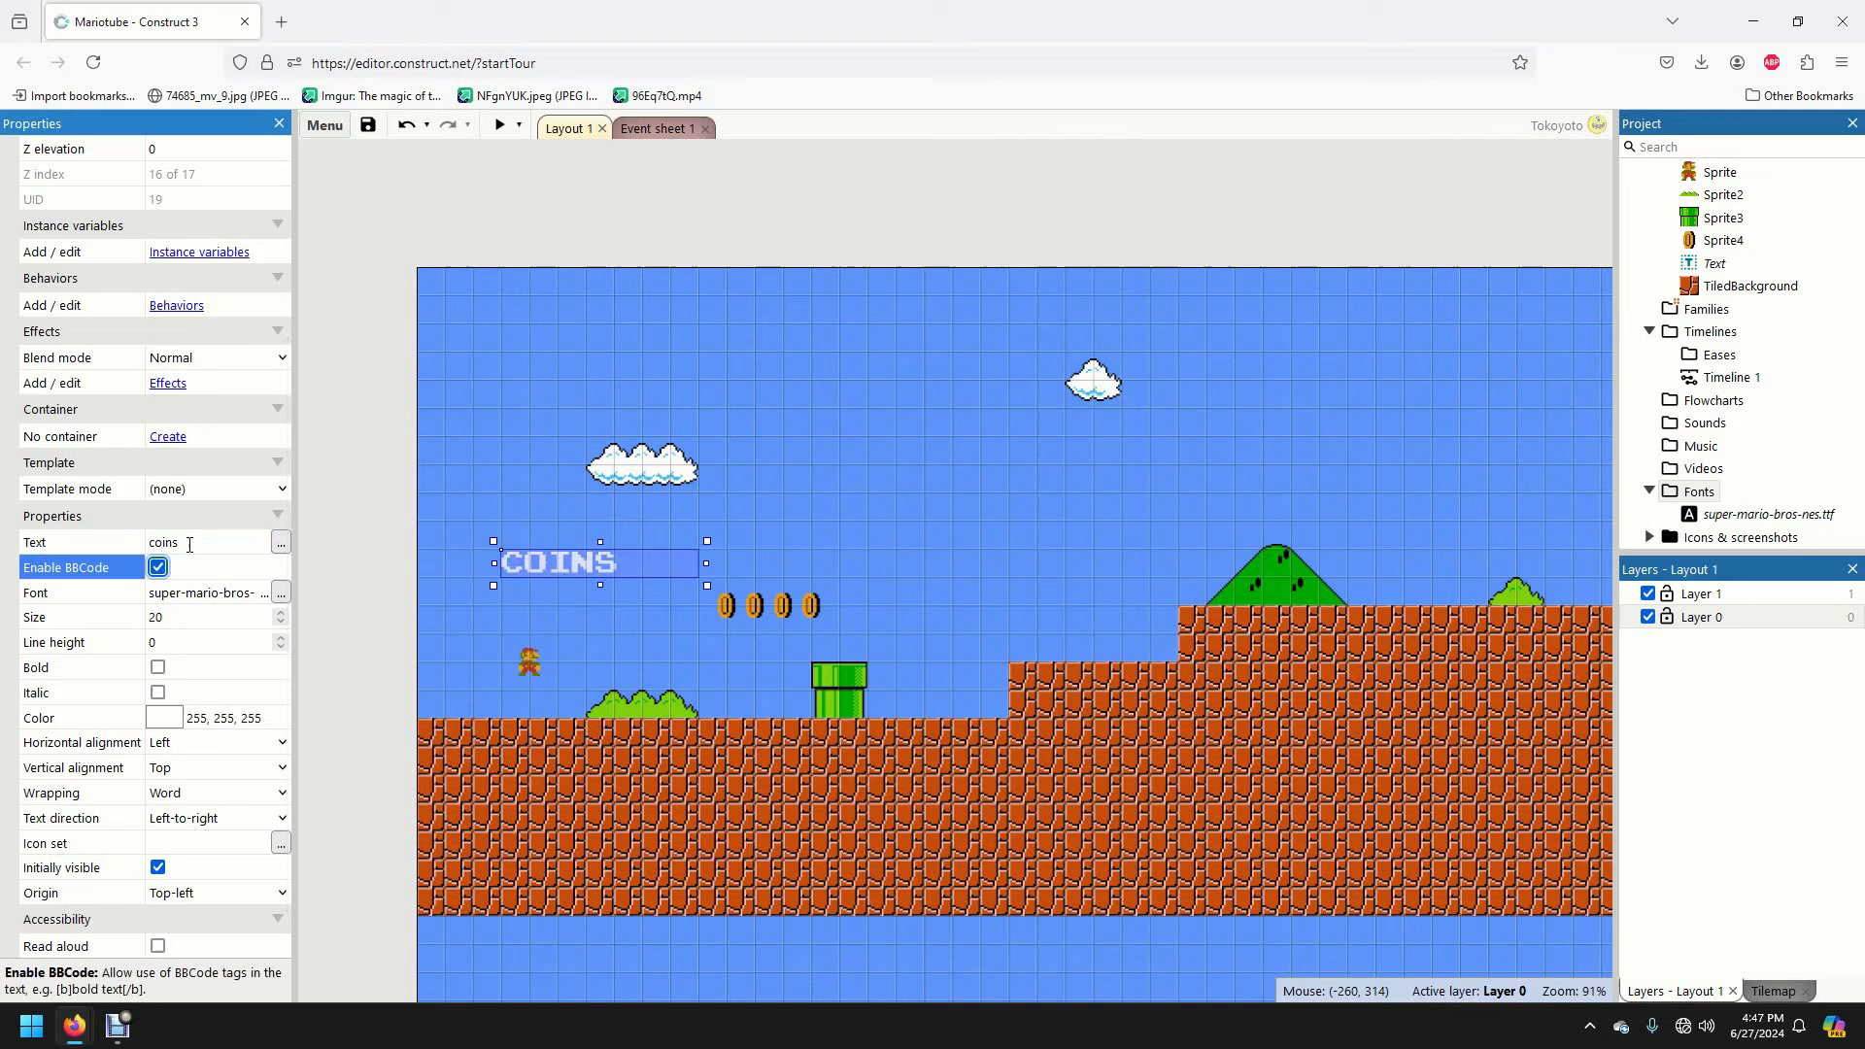
# - Reduce the coins text's font size to 15
pyautogui.click(213, 614)
pyautogui.press('Down')
pyautogui.press('Down')
pyautogui.press('Down')
pyautogui.press('Down')
pyautogui.press('Down')
pyautogui.press('Down')
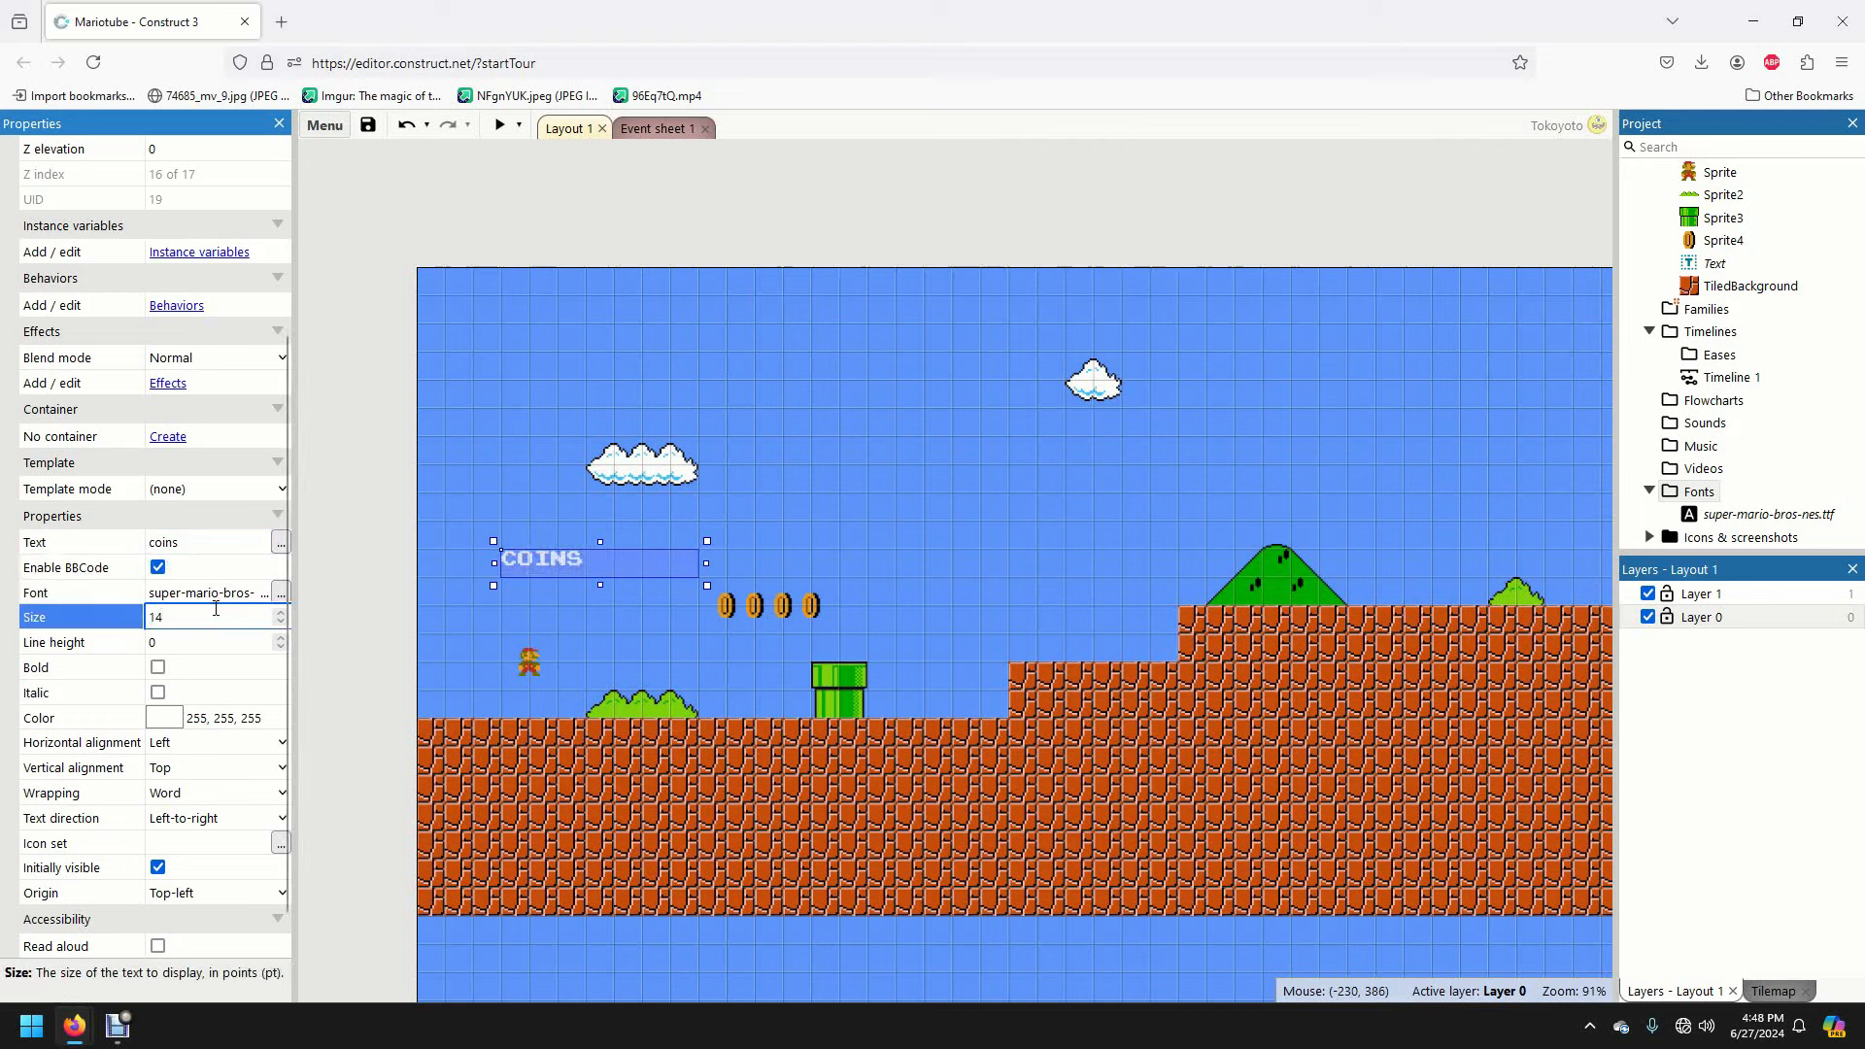
pyautogui.press('Up')
# - Set the coins text's vertical alignment to Bottom
pyautogui.click(204, 749)
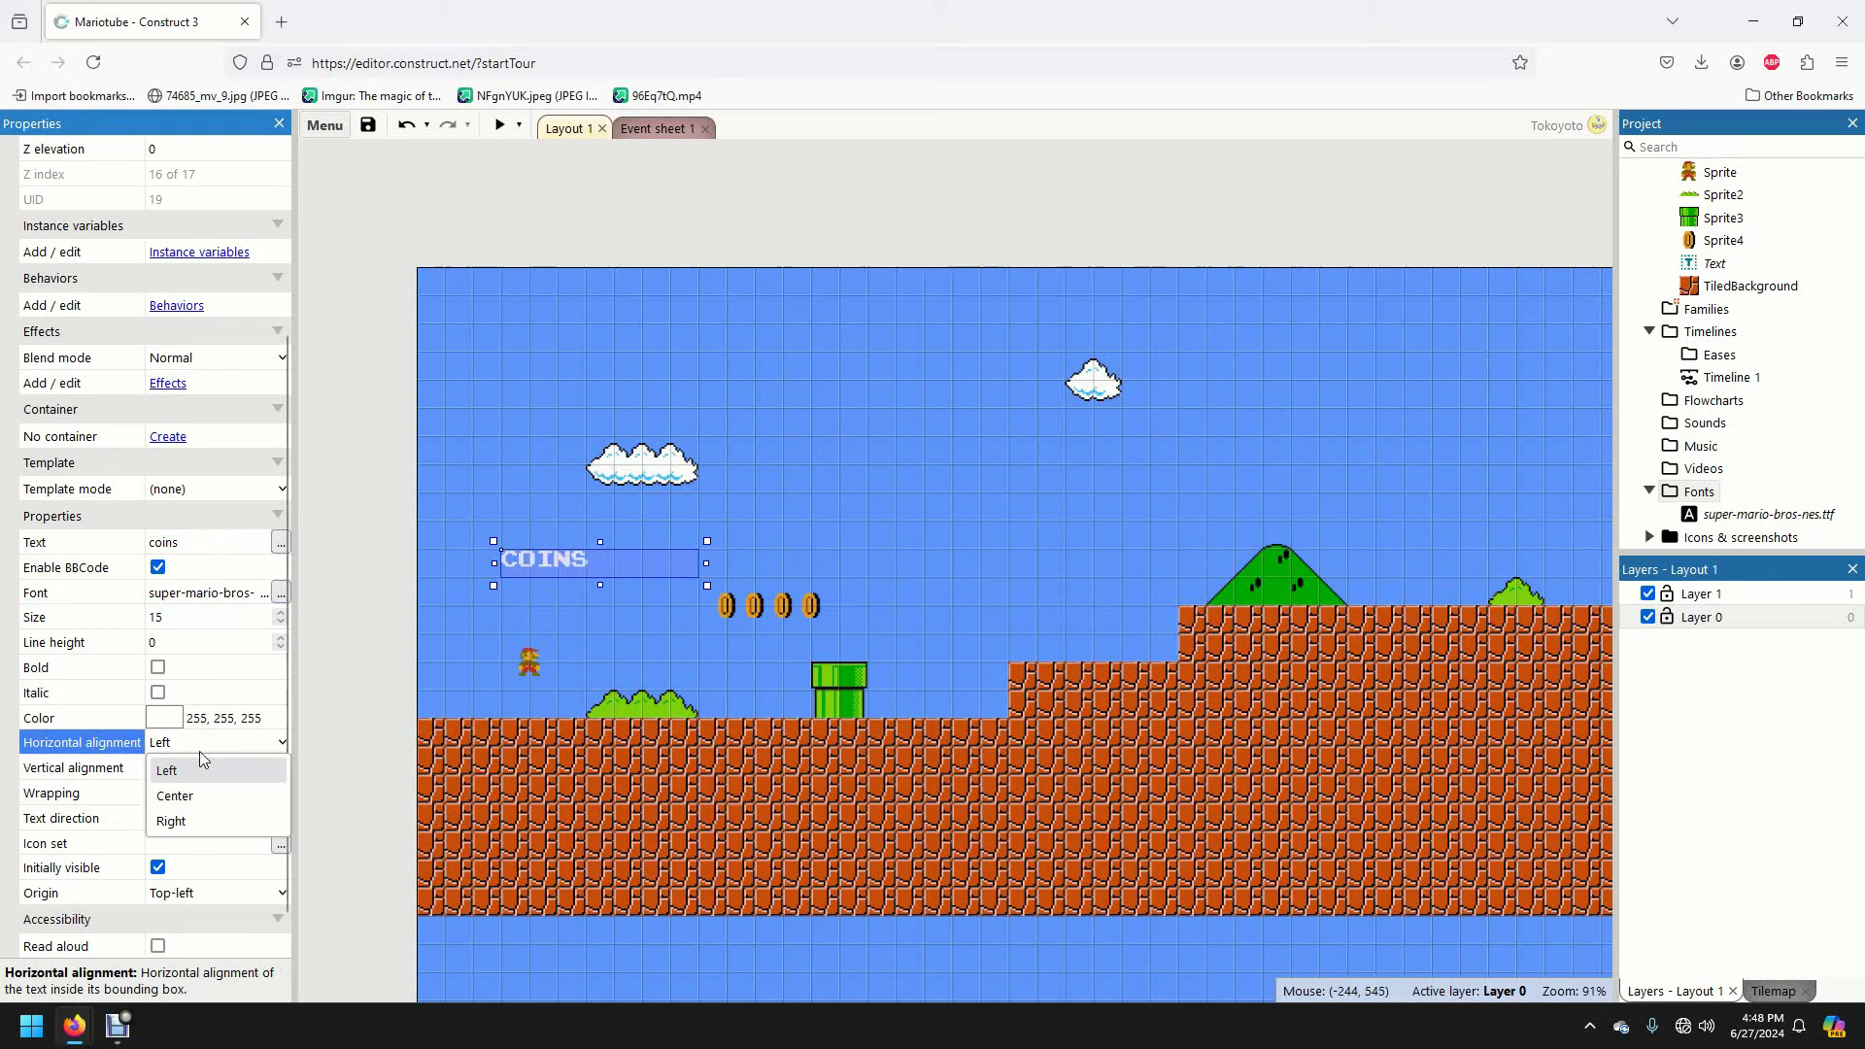
pyautogui.click(200, 750)
pyautogui.click(178, 772)
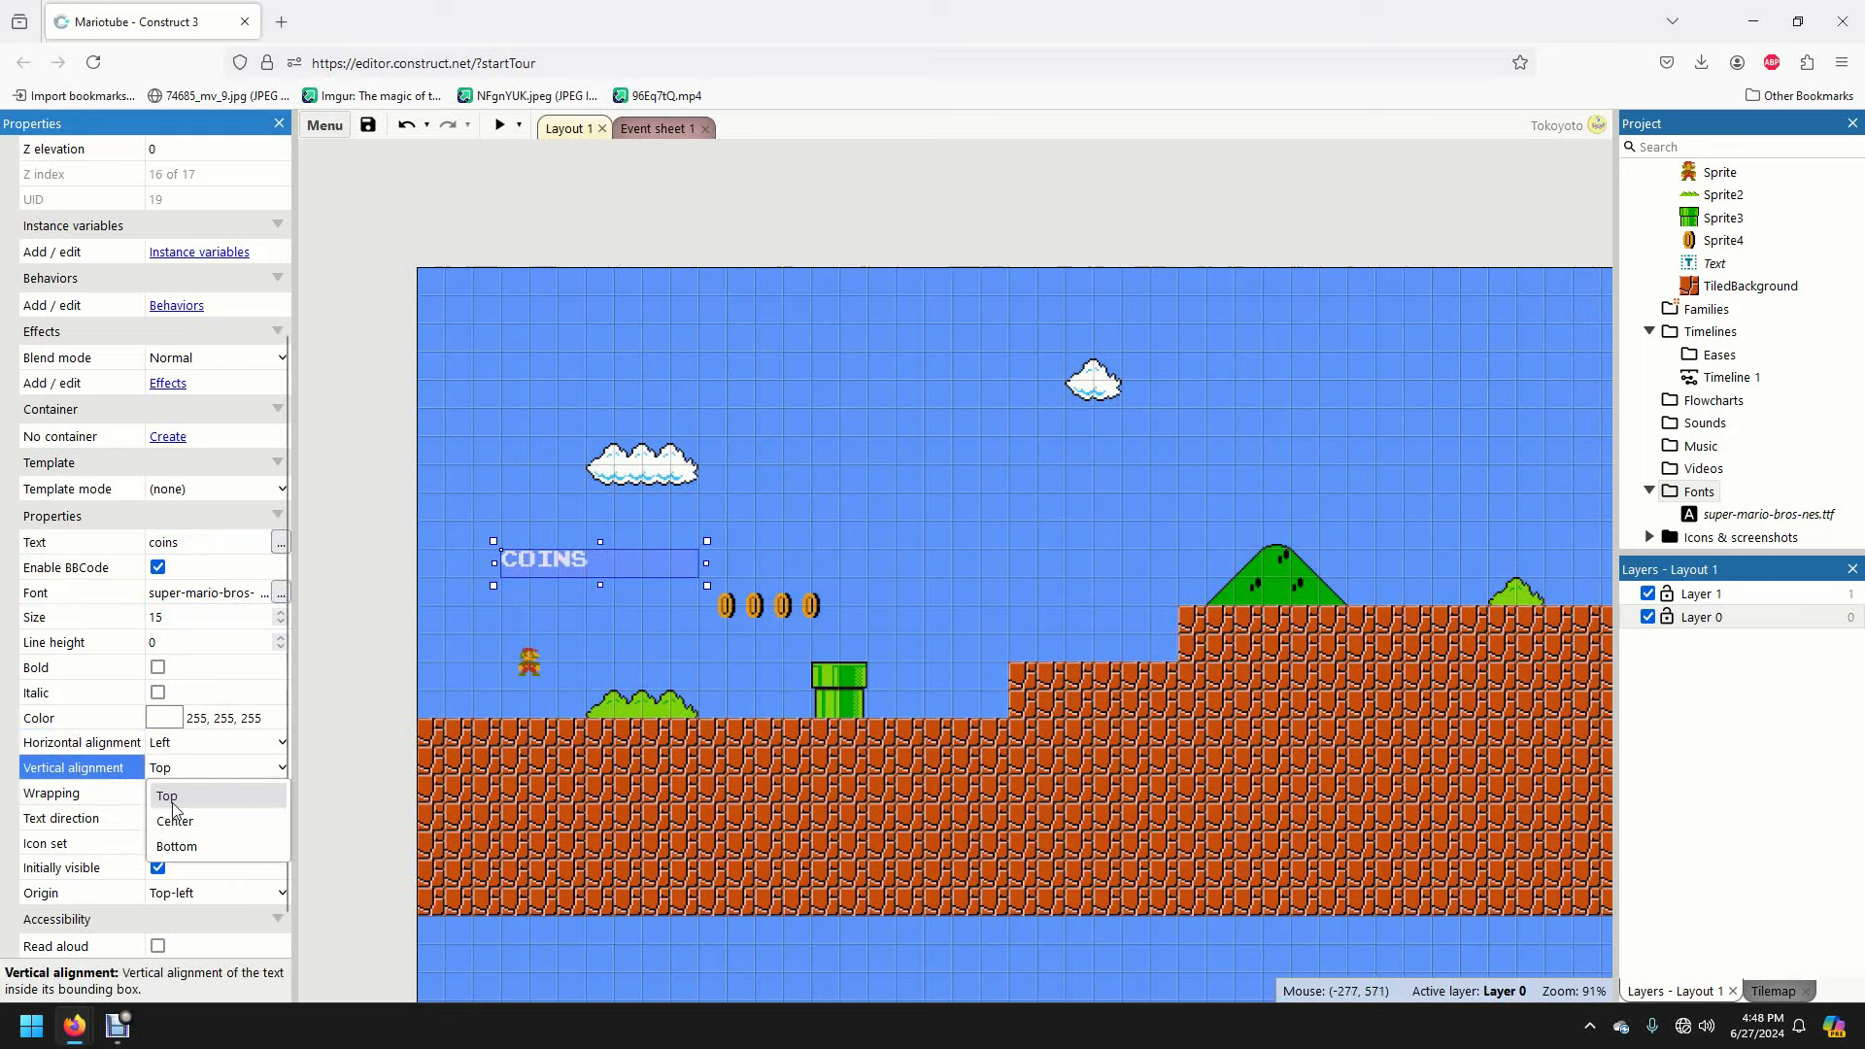
pyautogui.click(176, 846)
# - Move the coins text to the layout's upper edge above the wide cloud and set its horizontal alignment to Center
pyautogui.moveTo(546, 567); pyautogui.dragTo(637, 282)
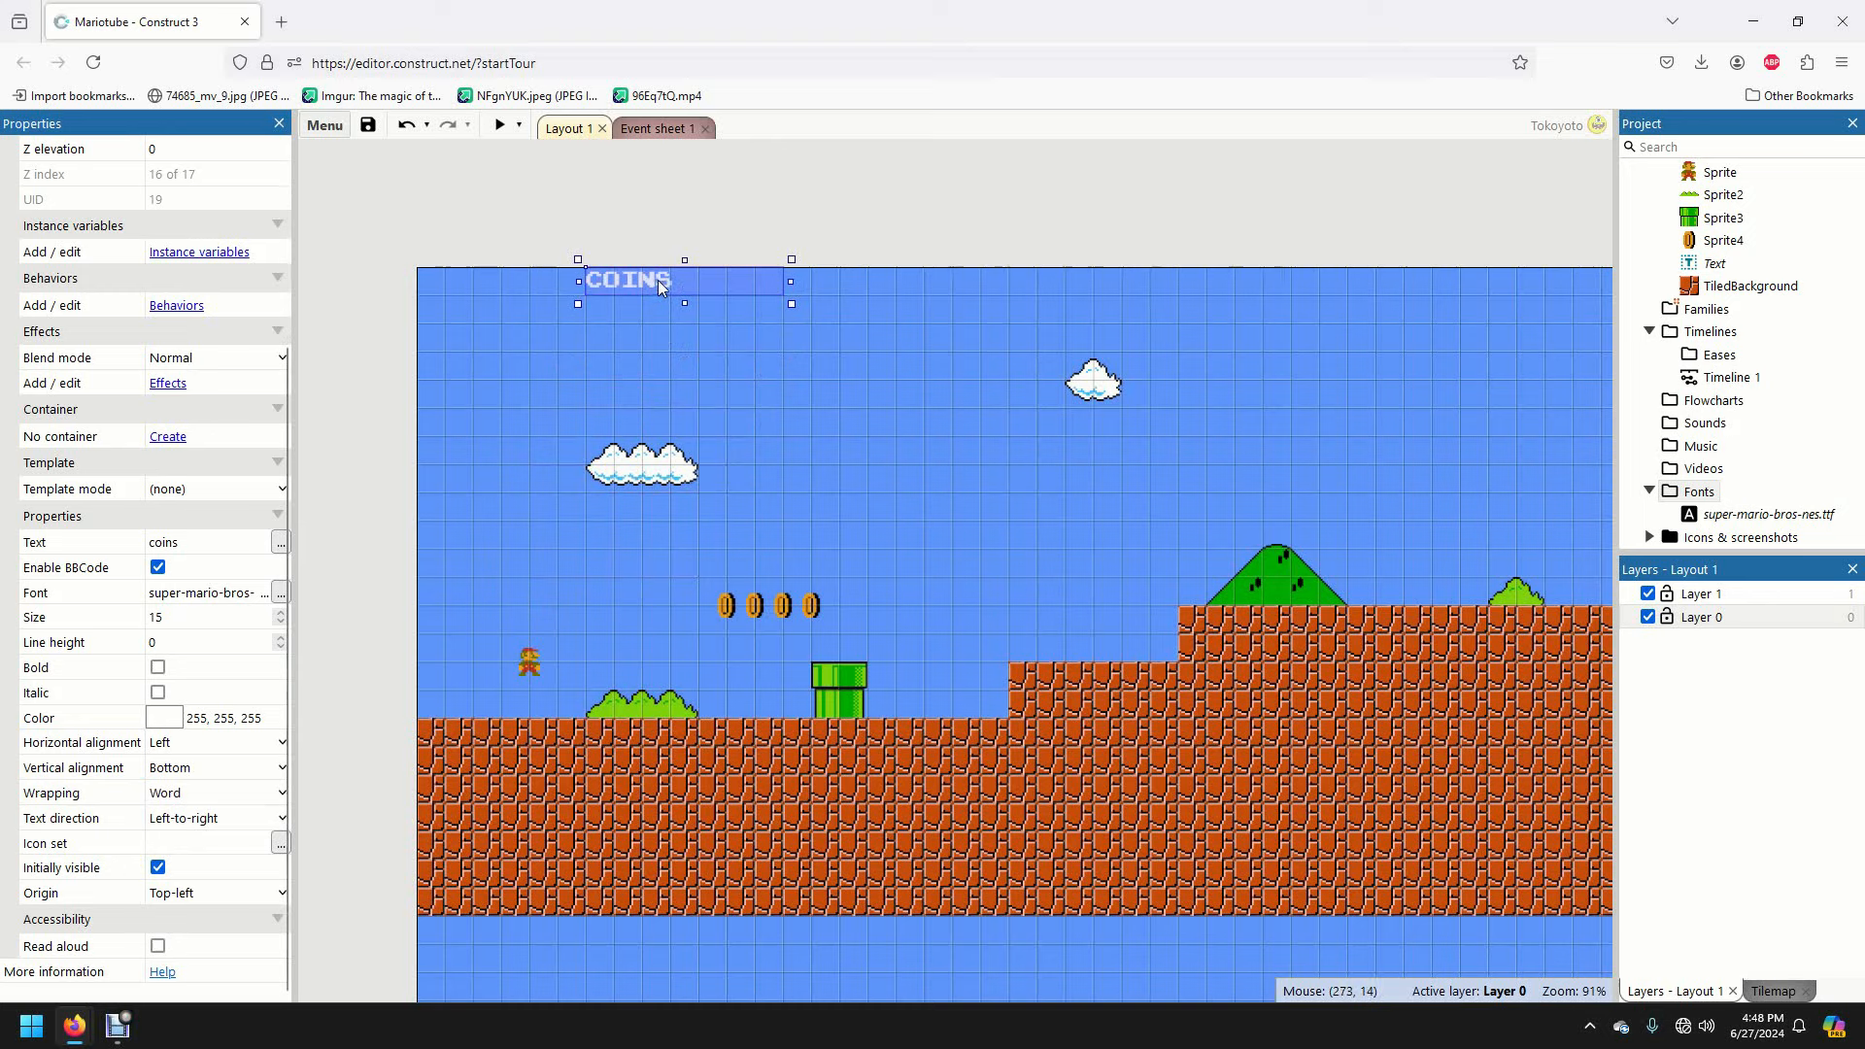
pyautogui.click(196, 750)
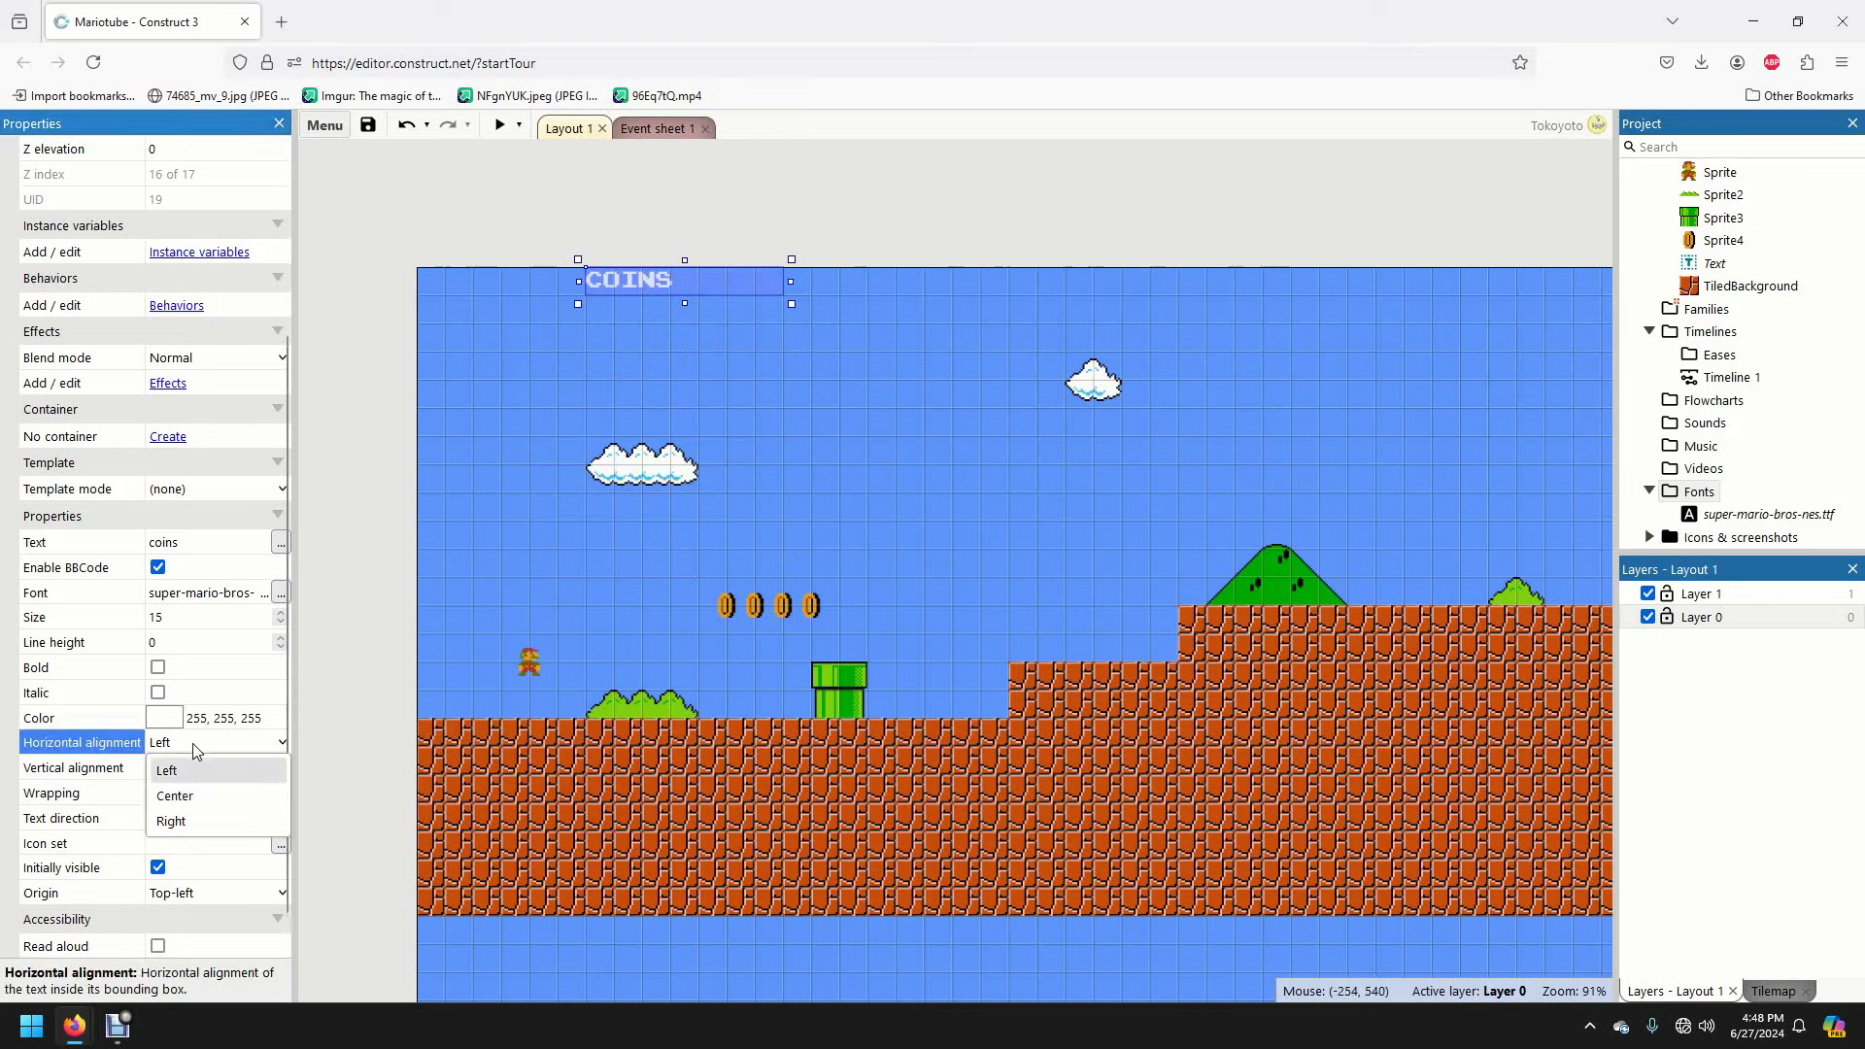
pyautogui.click(196, 751)
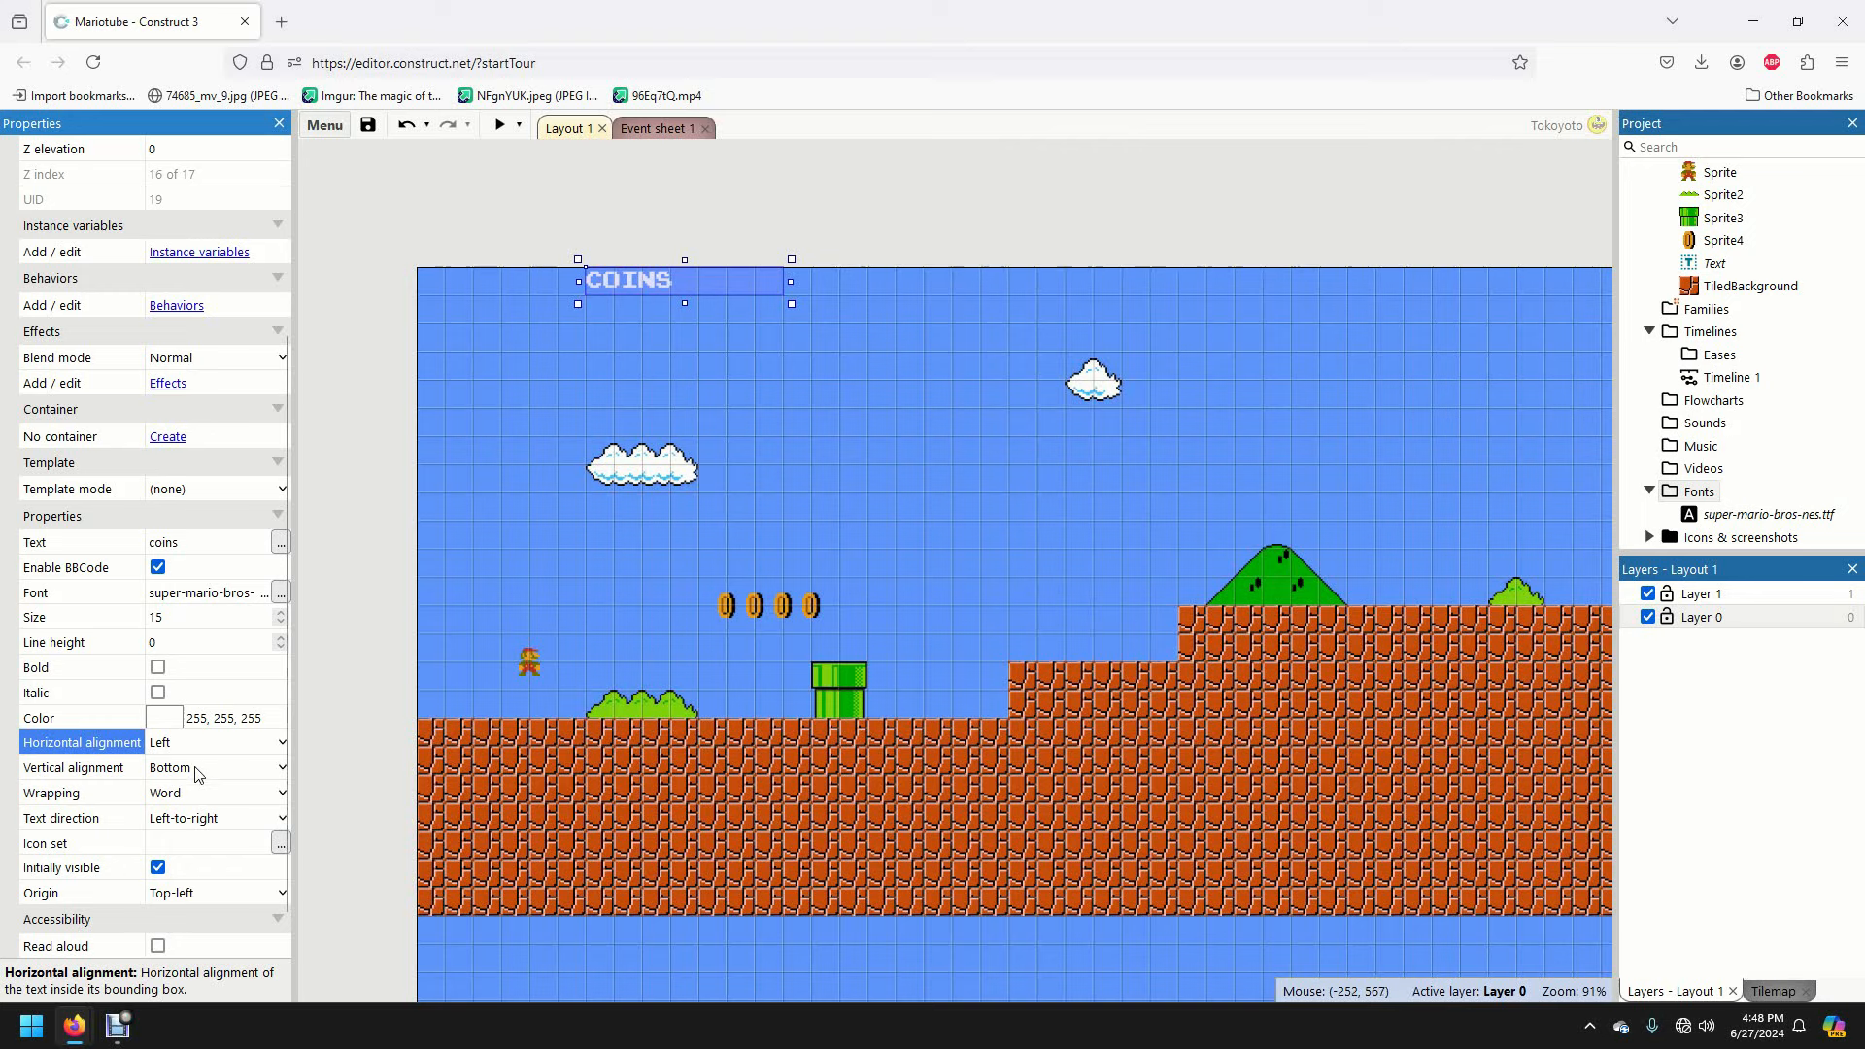
pyautogui.click(197, 748)
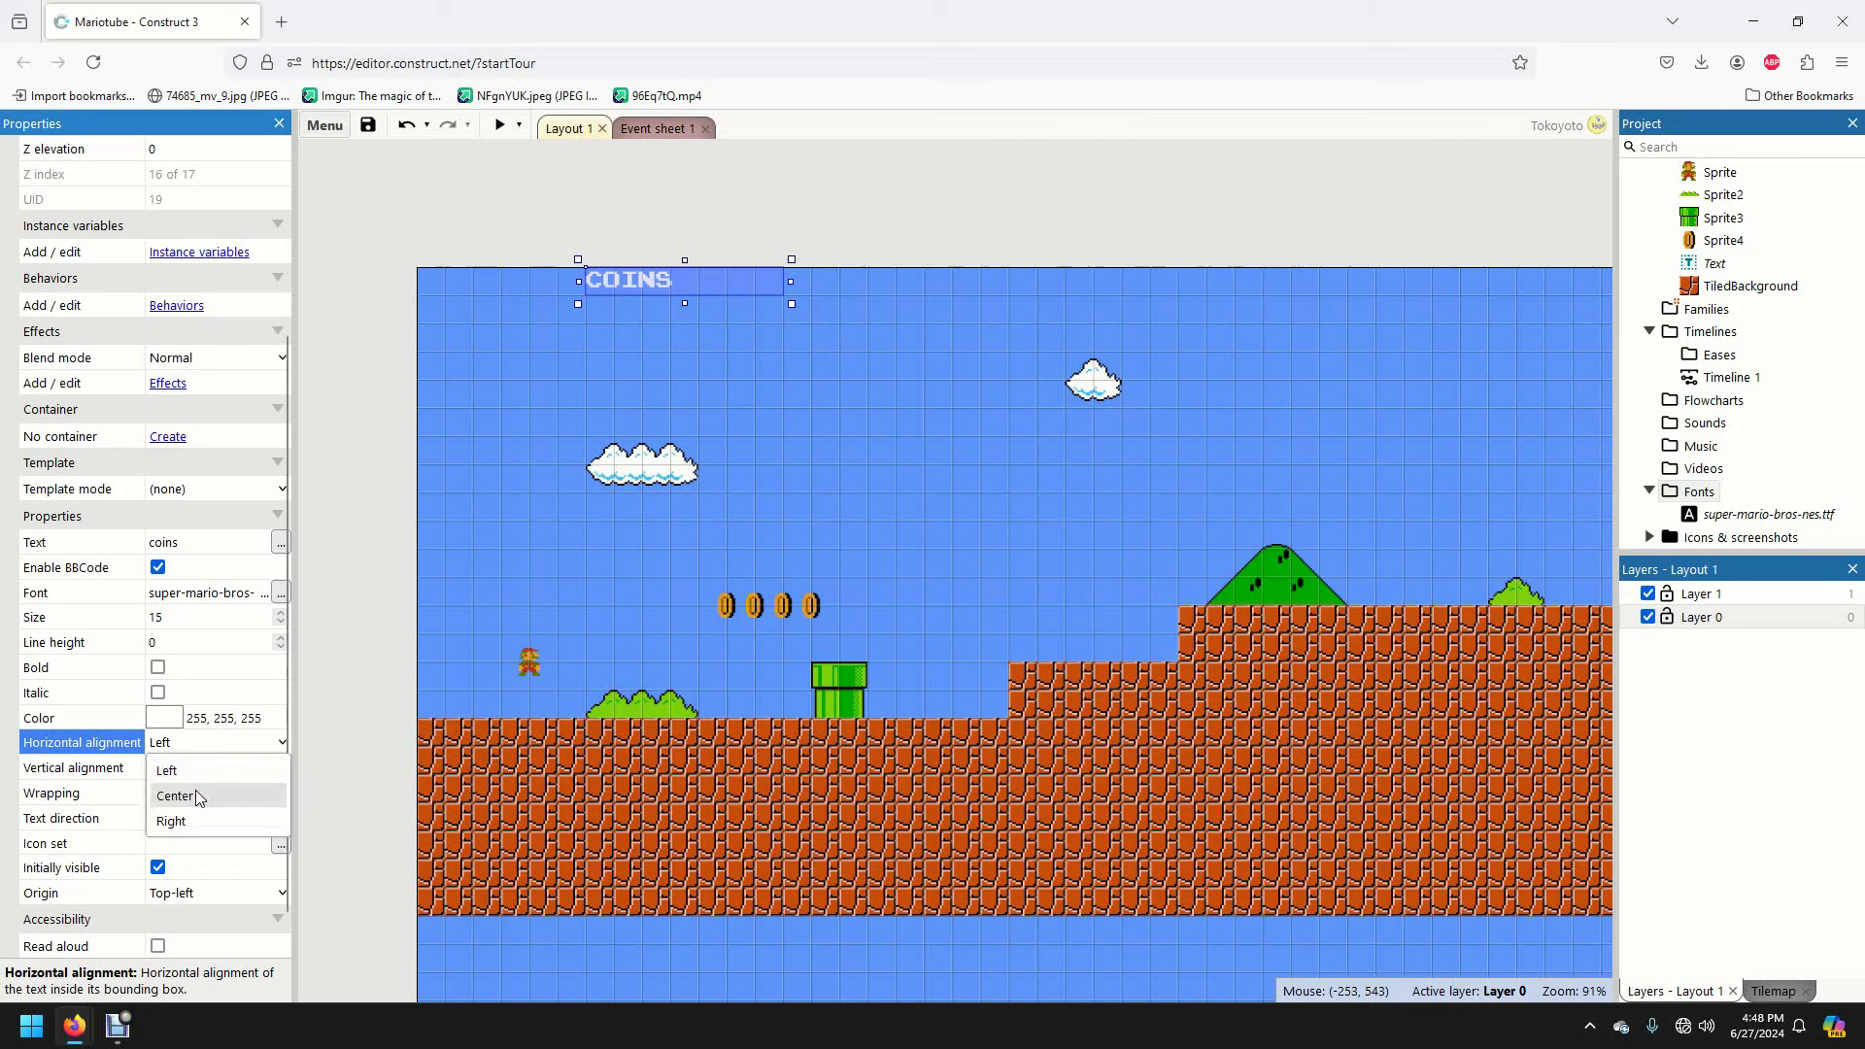
pyautogui.click(196, 788)
# - Duplicate the coins text directly below the original at 192, 32 and set the copy's text to "-"
pyautogui.keyDown('ctrl'); pyautogui.moveTo(740, 276); pyautogui.dragTo(747, 305); pyautogui.keyUp('ctrl')
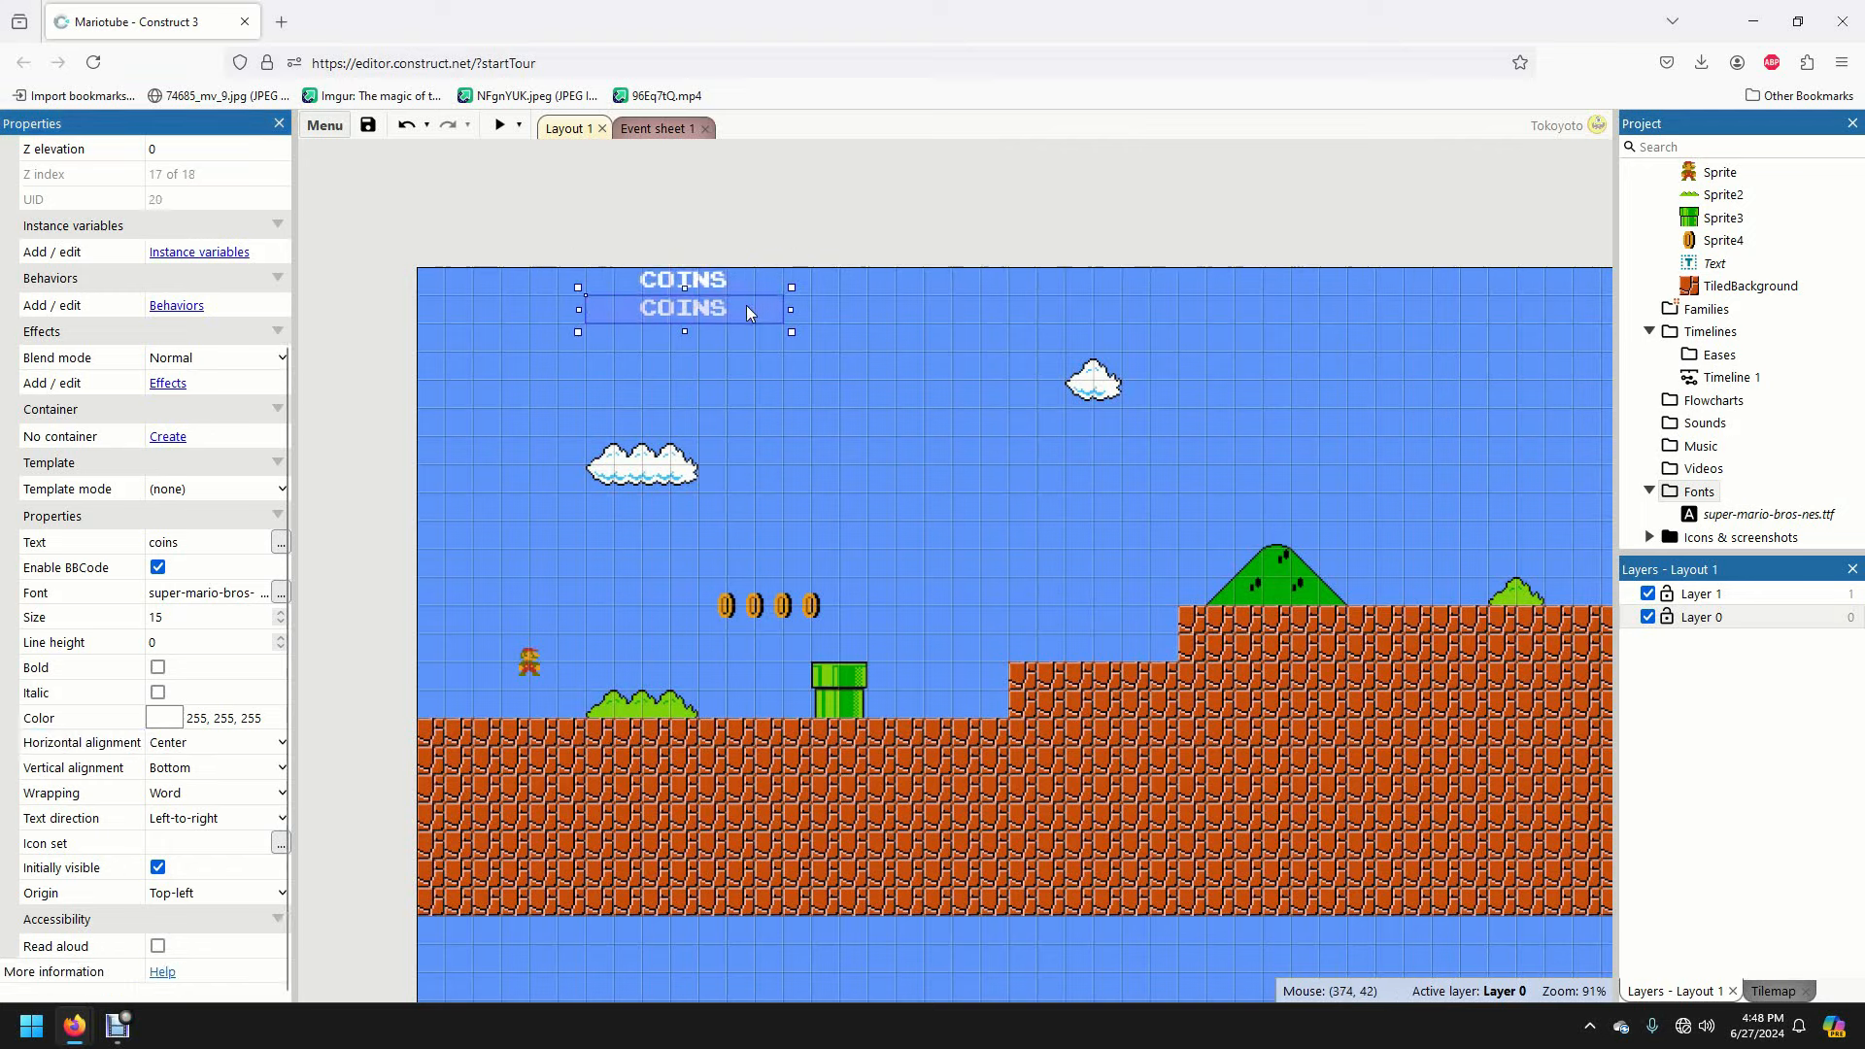
pyautogui.click(231, 541)
pyautogui.write('-')
pyautogui.press('Return')
# - Delete the "Every tick" event from Event sheet 1 and start adding a new event
pyautogui.click(657, 128)
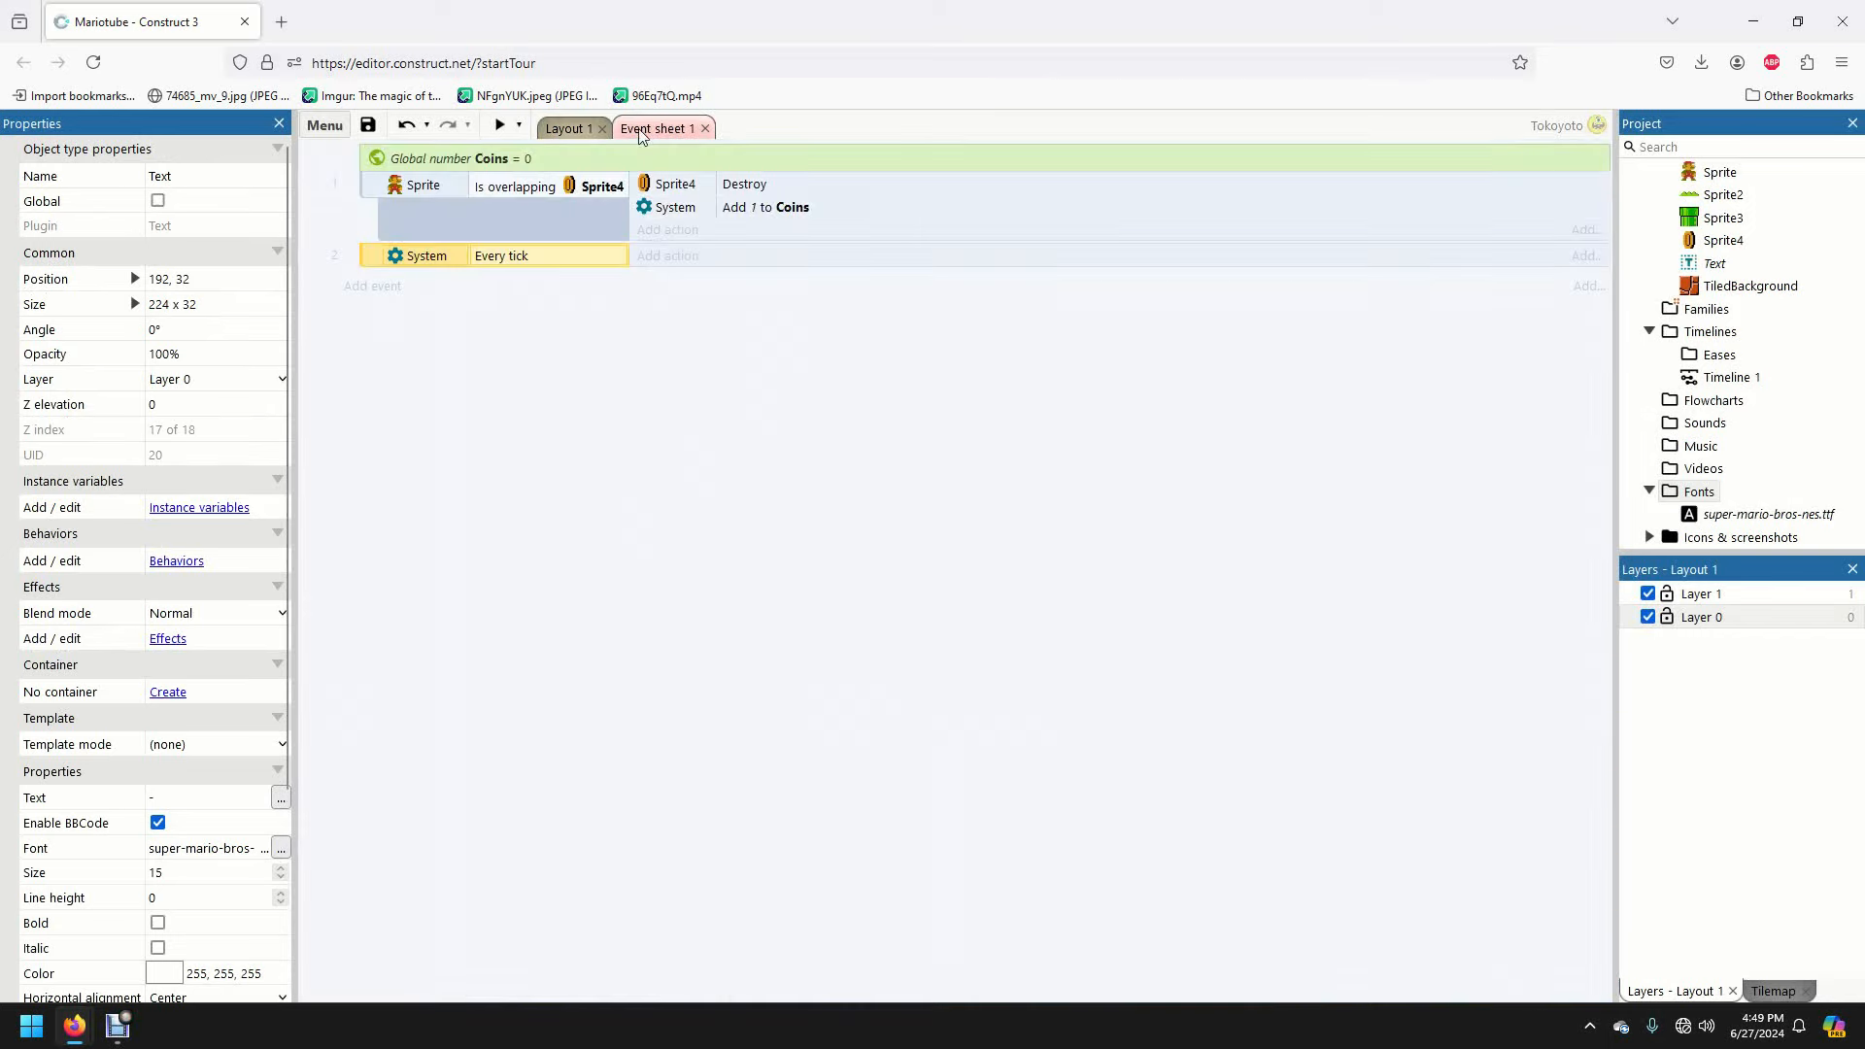
pyautogui.press('Delete')
pyautogui.click(373, 262)
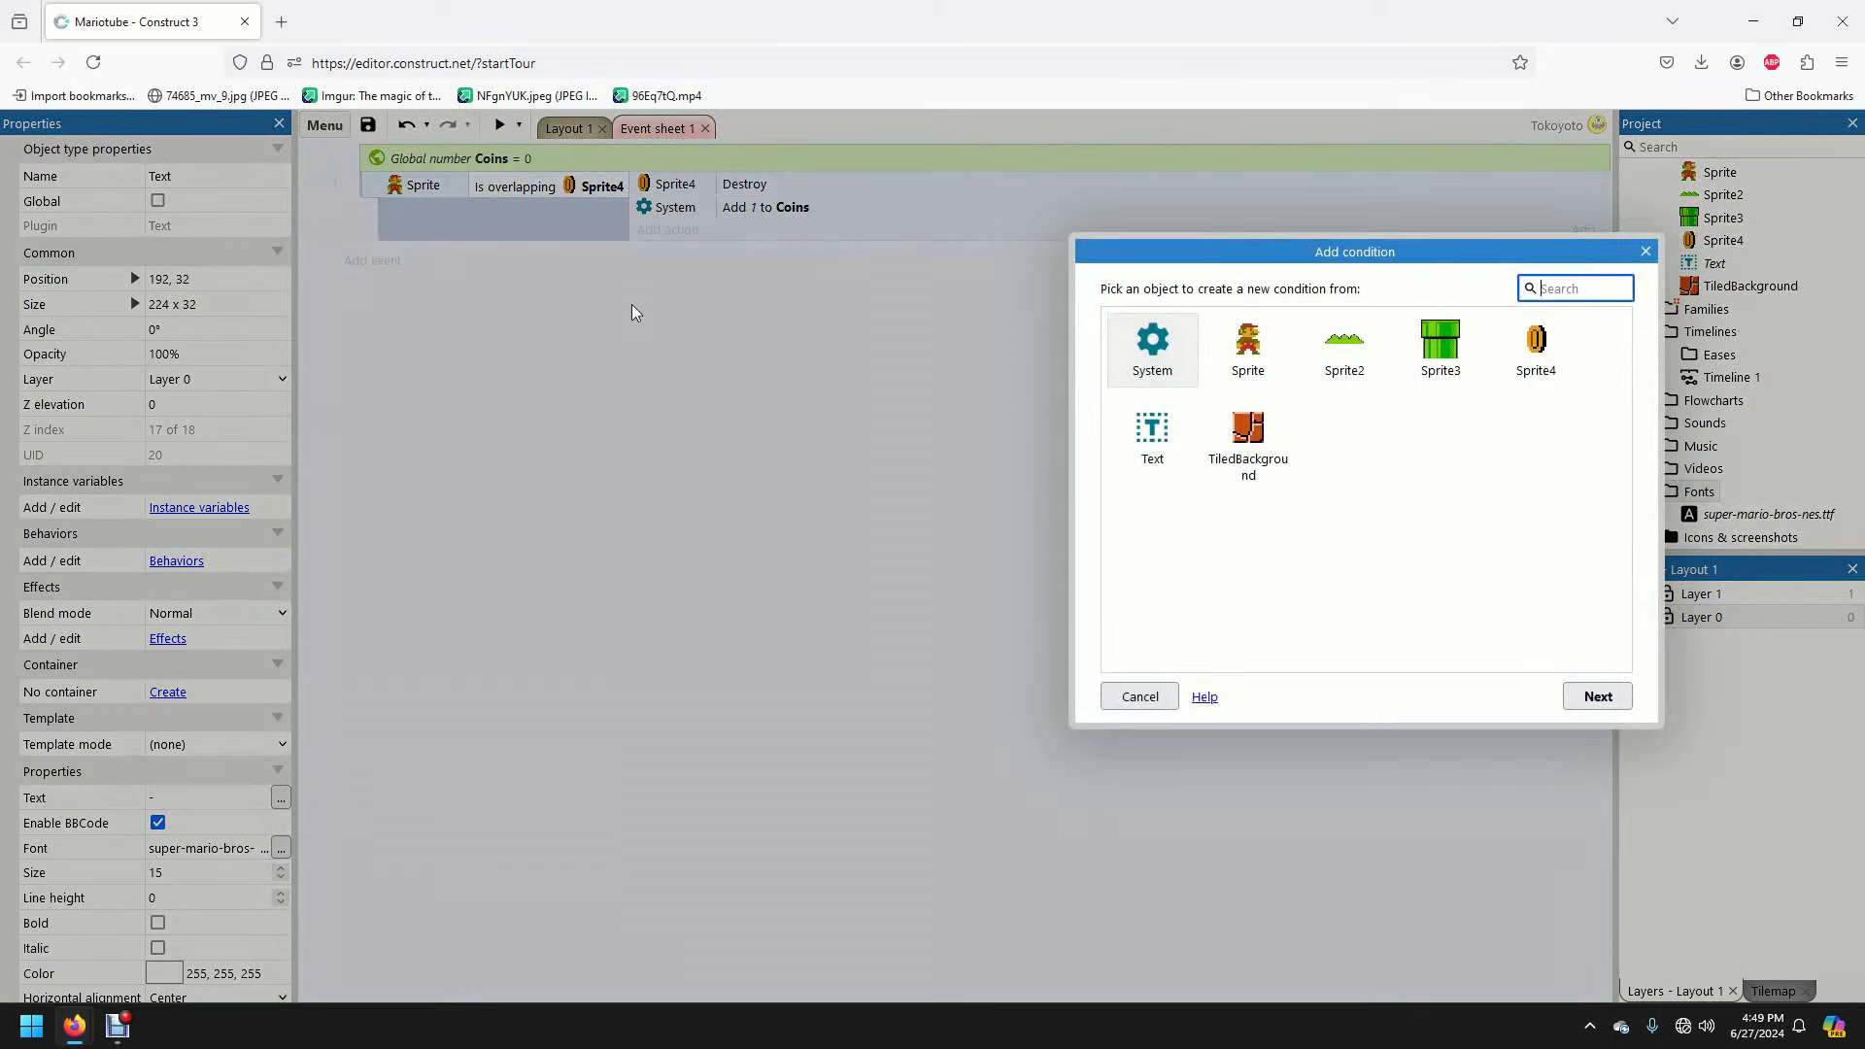
pyautogui.click(1150, 428)
pyautogui.doubleClick(1152, 342)
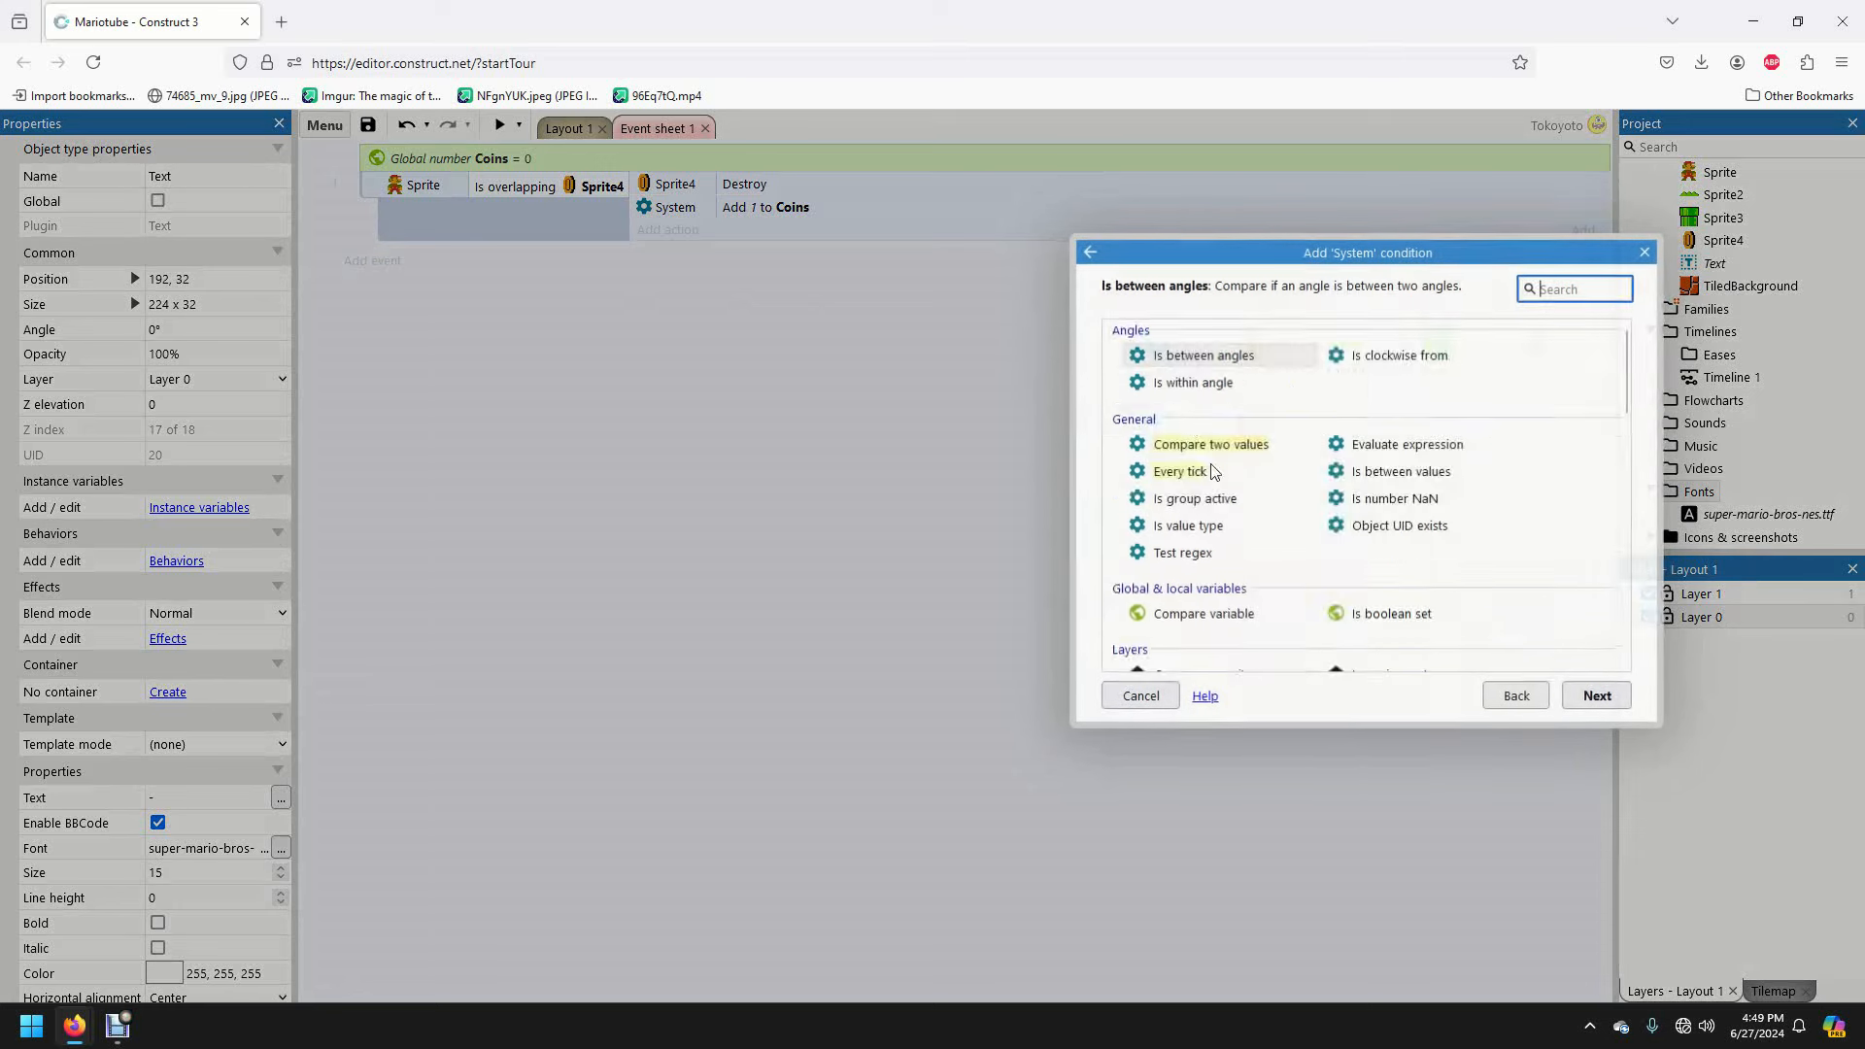
pyautogui.scroll(-5, 1247, 428)
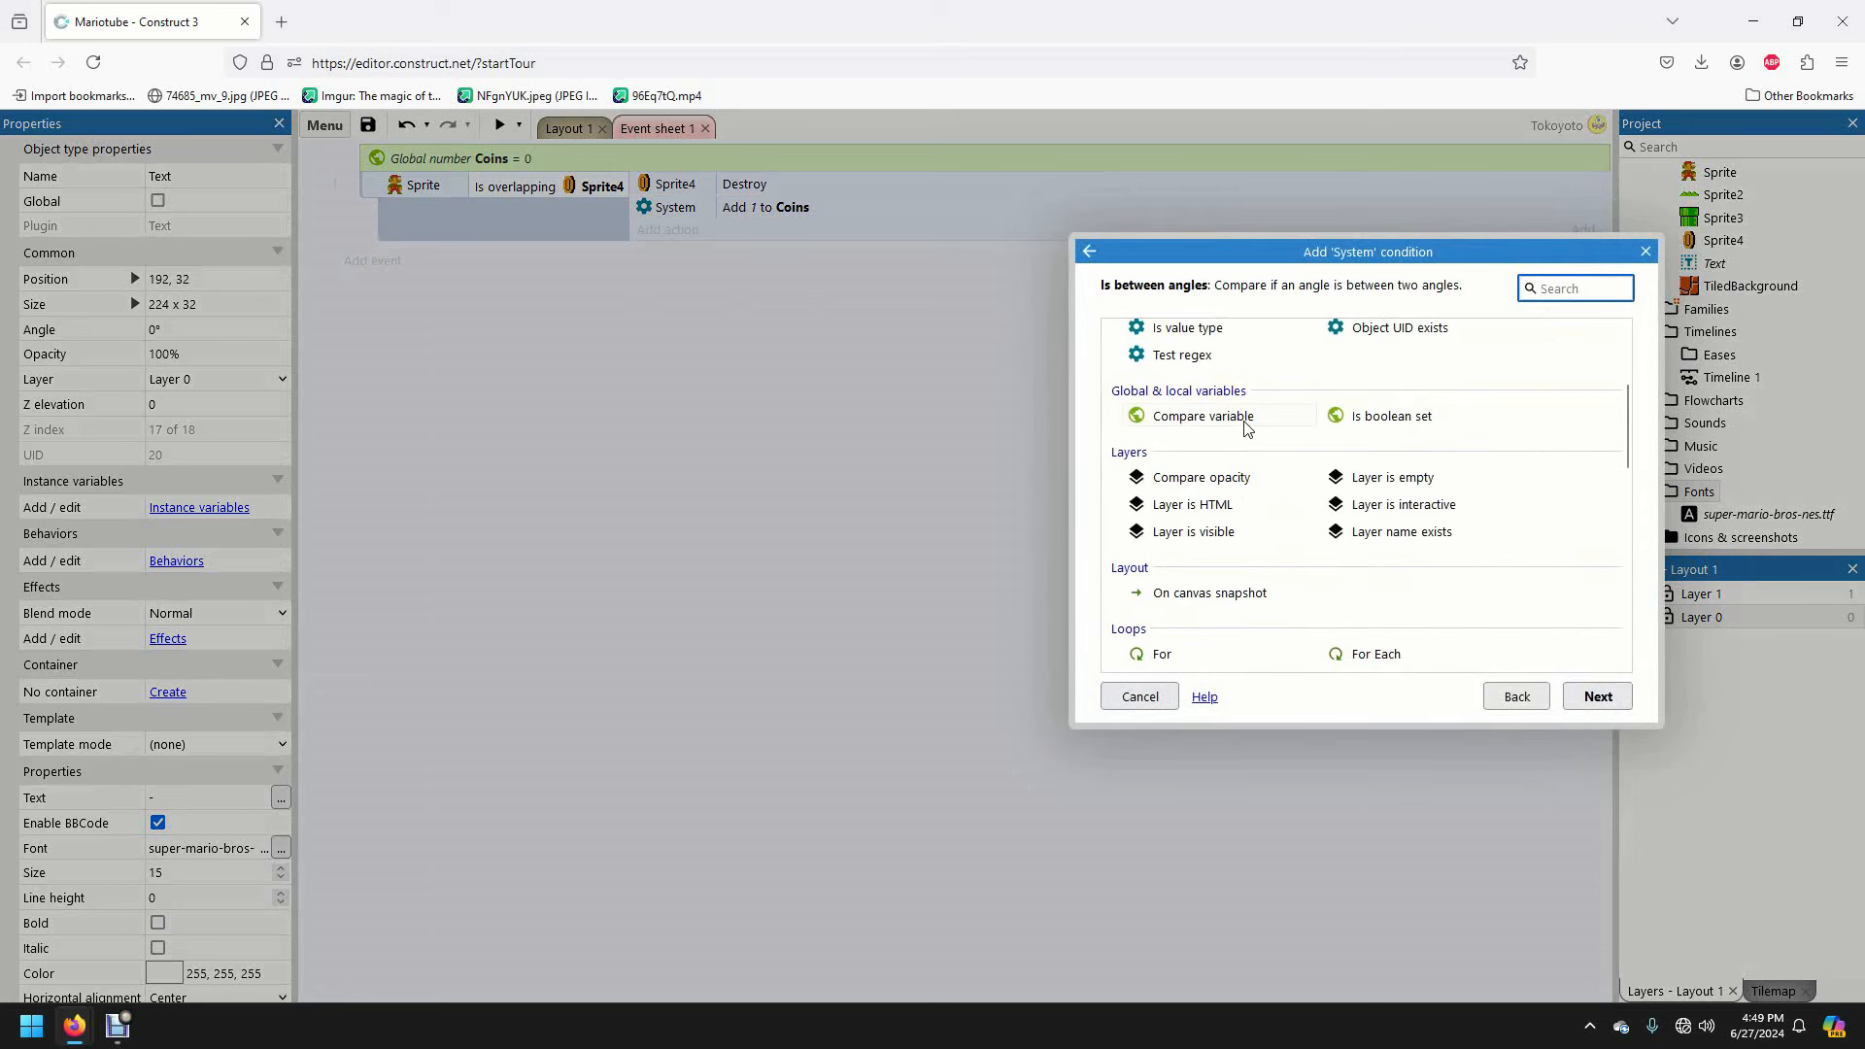
pyautogui.scroll(-2, 1247, 427)
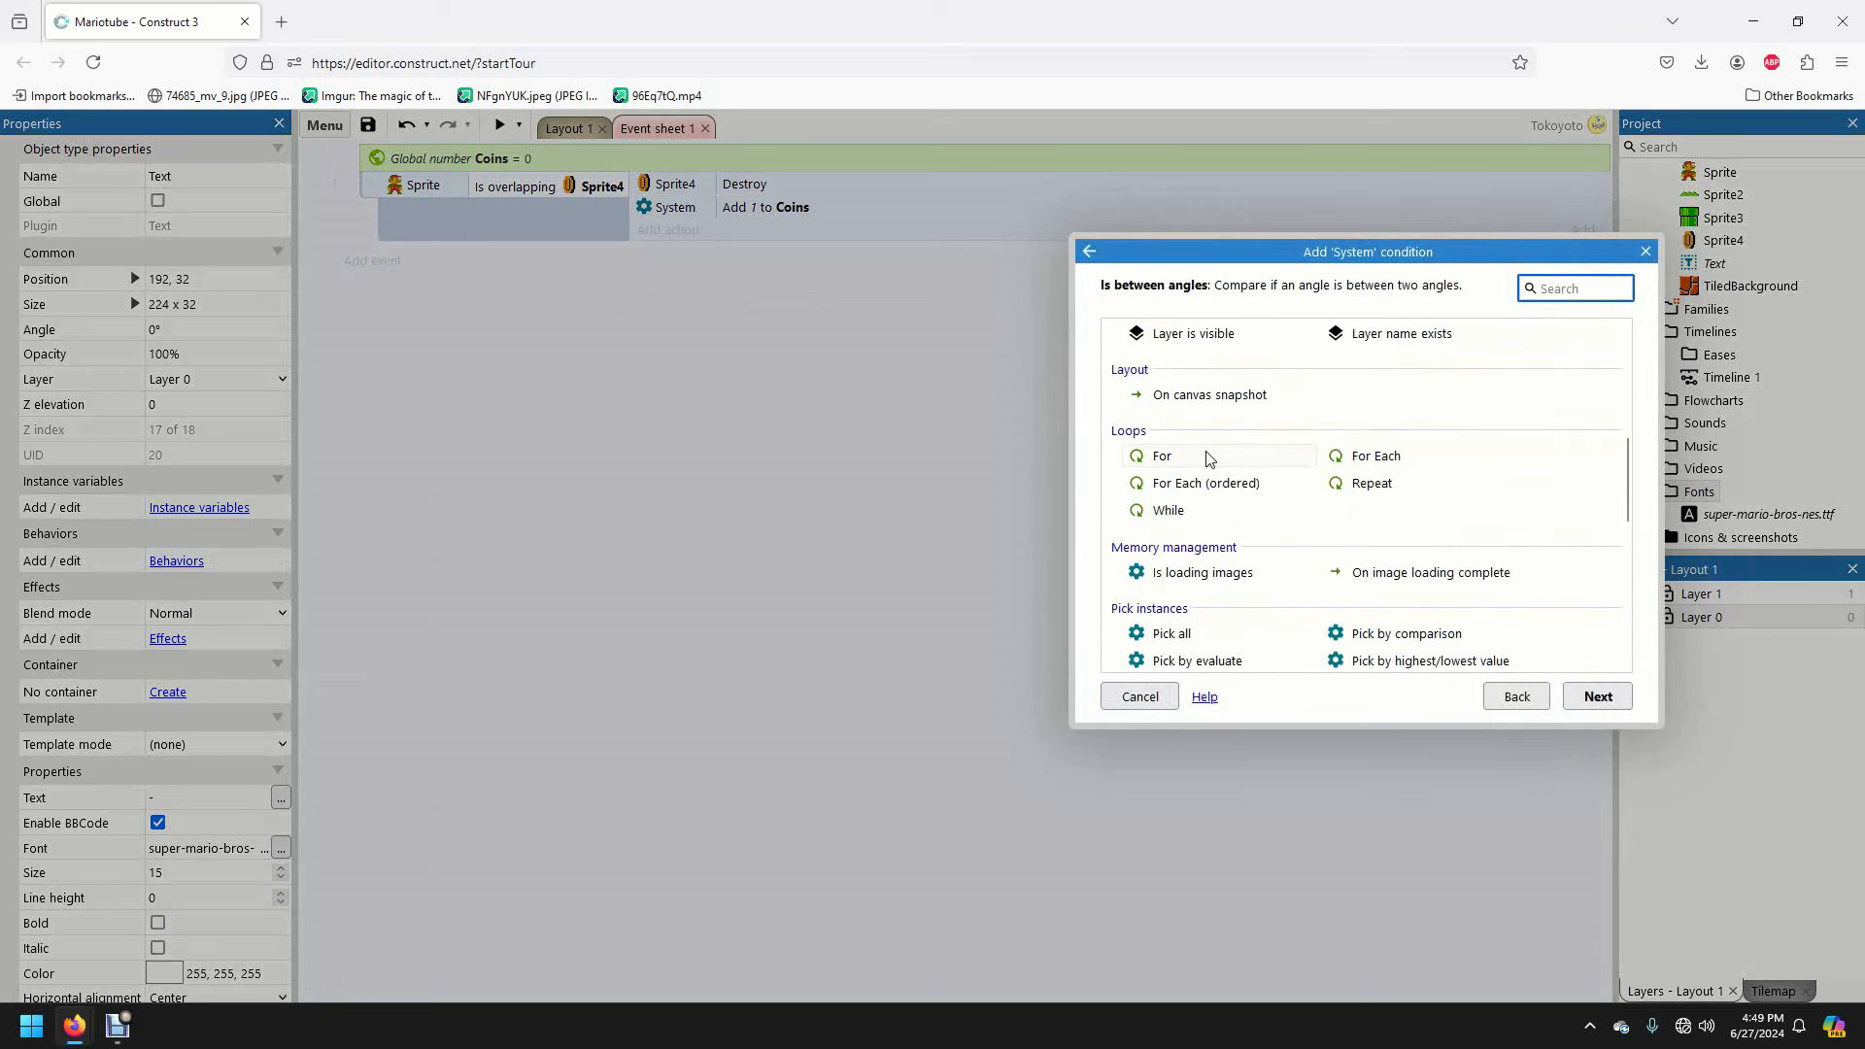
pyautogui.scroll(-1, 1209, 459)
pyautogui.click(1517, 697)
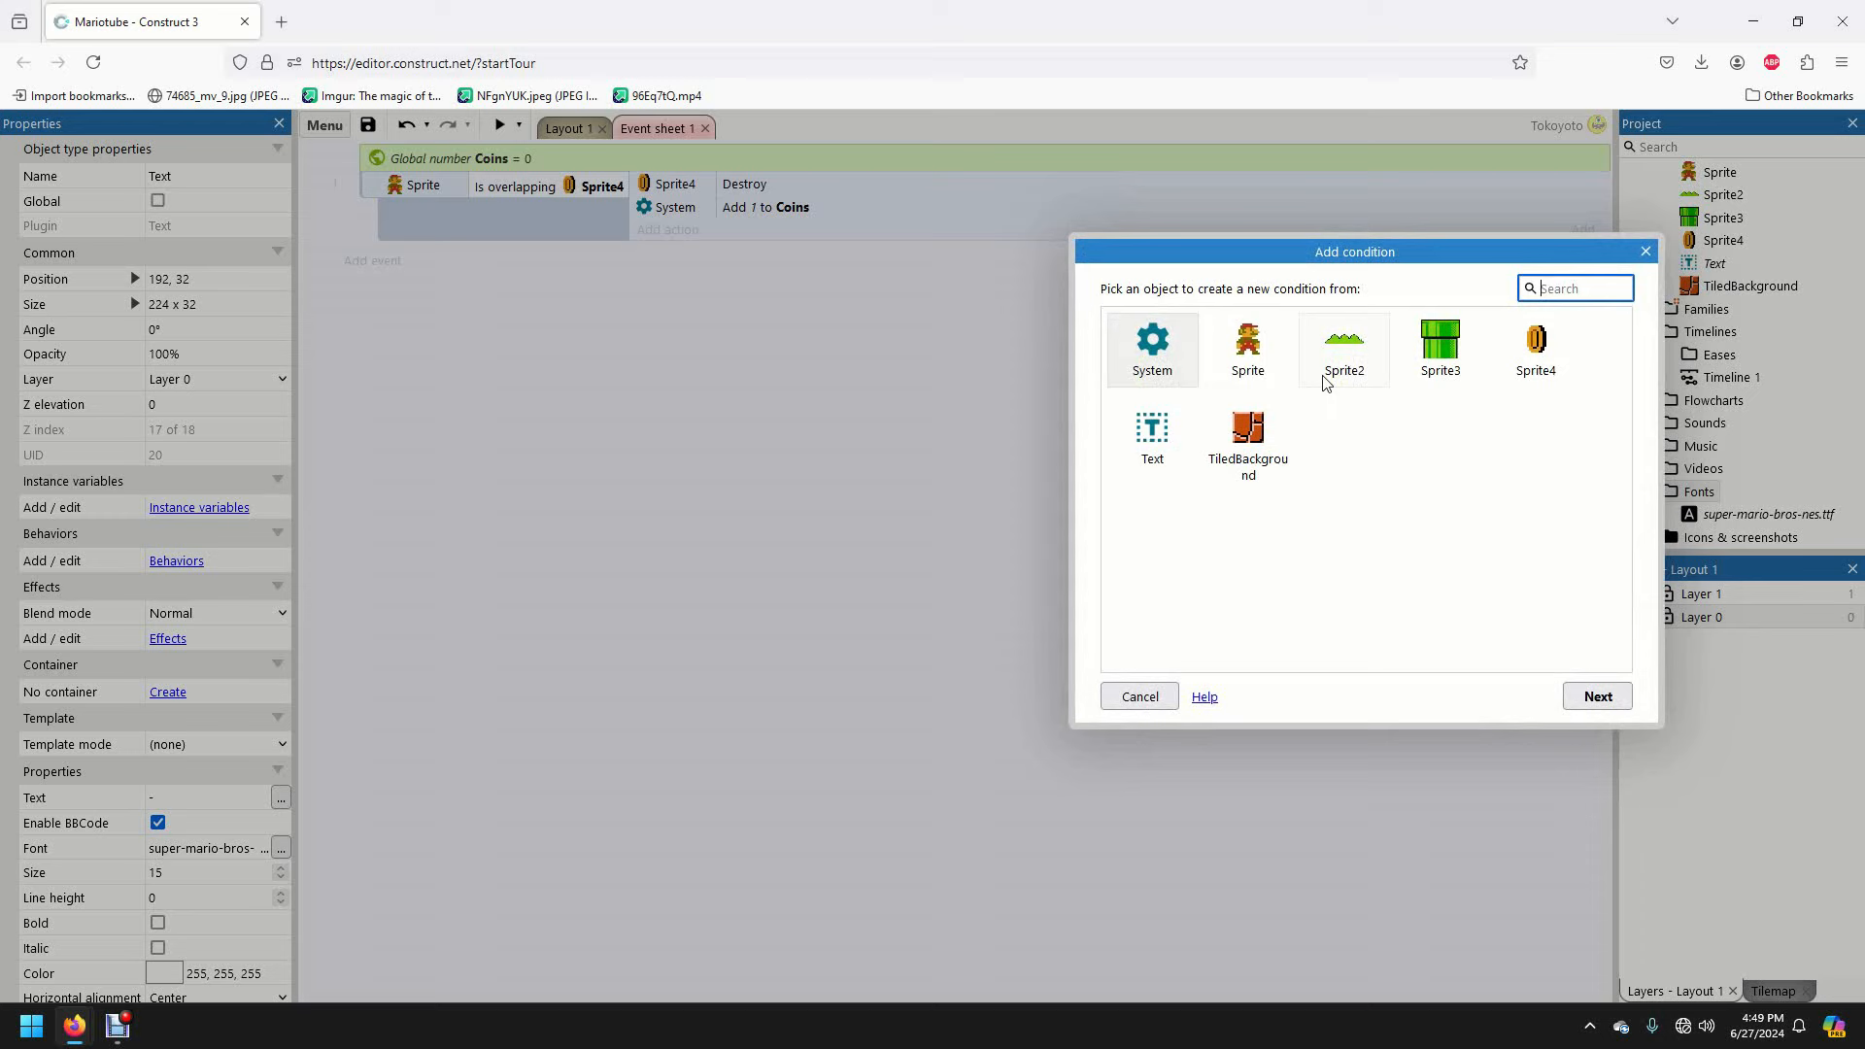
# - Create the new event with the Text condition "Pick by unique ID", using unique ID 20
pyautogui.click(1157, 437)
pyautogui.doubleClick(1157, 437)
pyautogui.scroll(-3, 1228, 472)
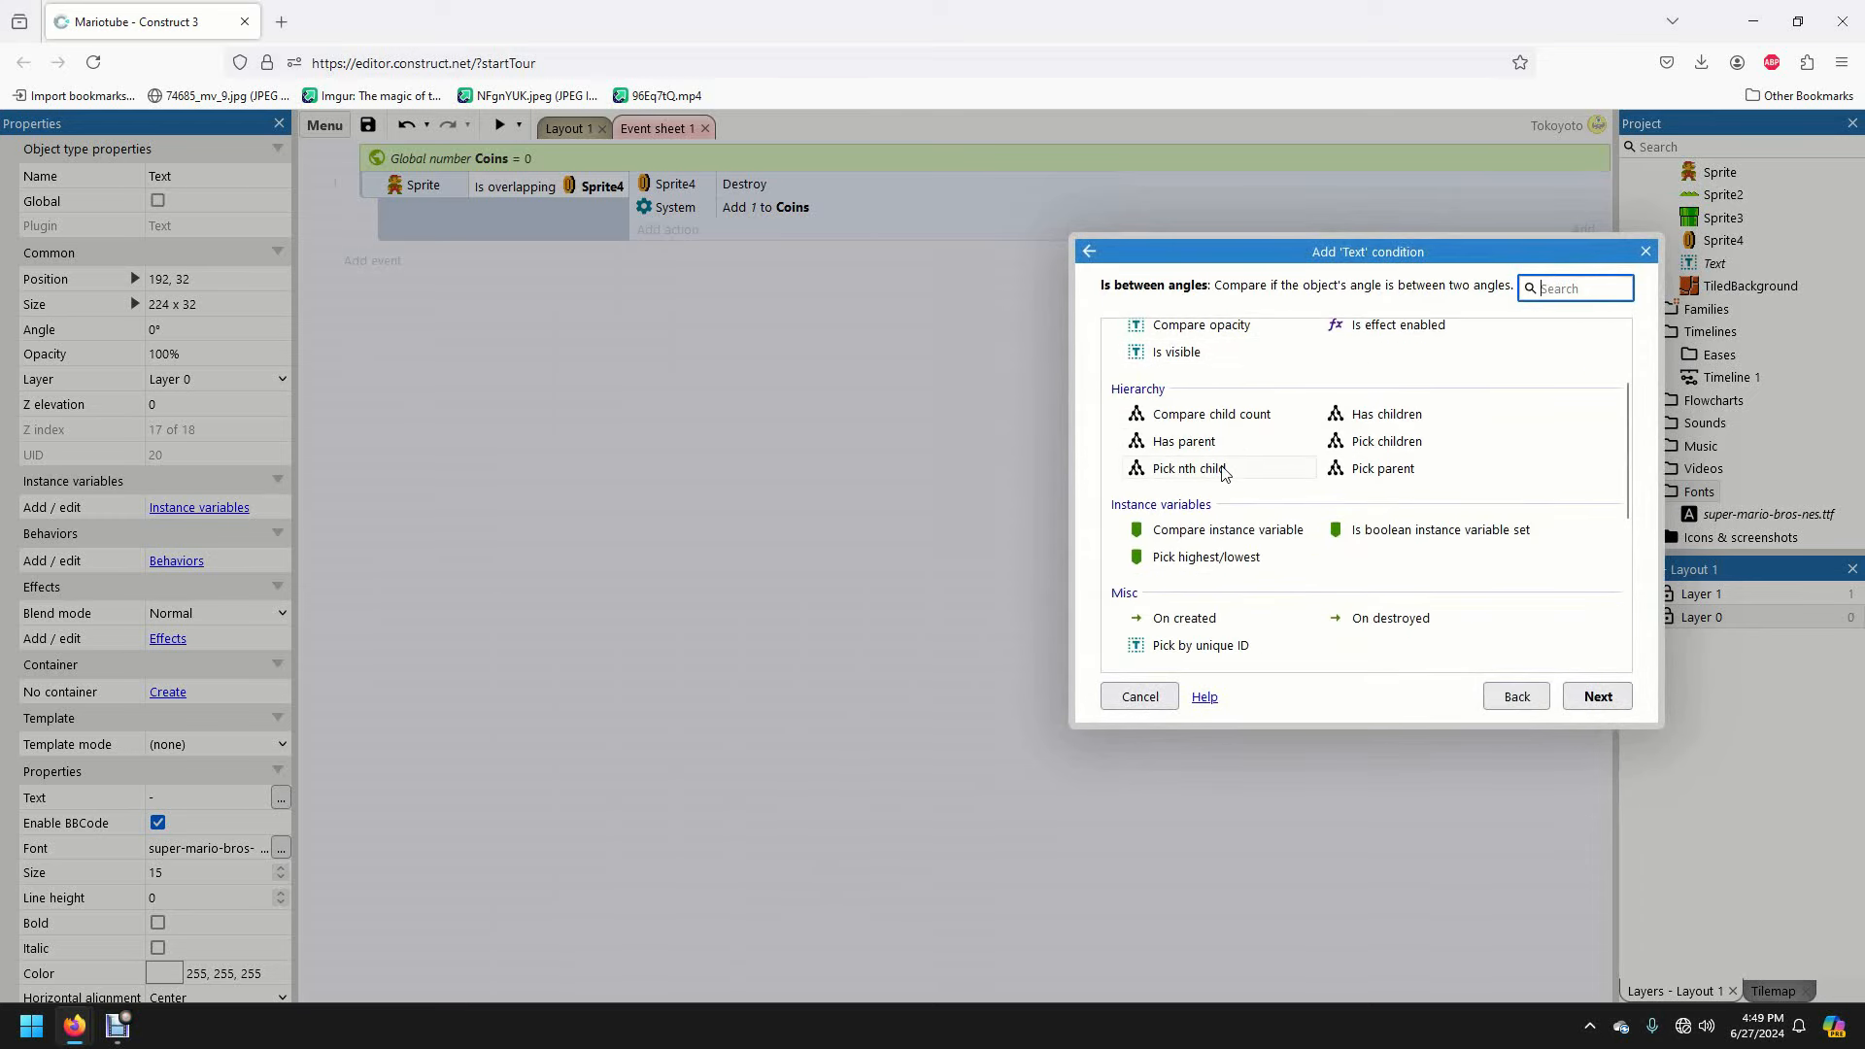
pyautogui.scroll(-1, 1206, 473)
pyautogui.doubleClick(1184, 546)
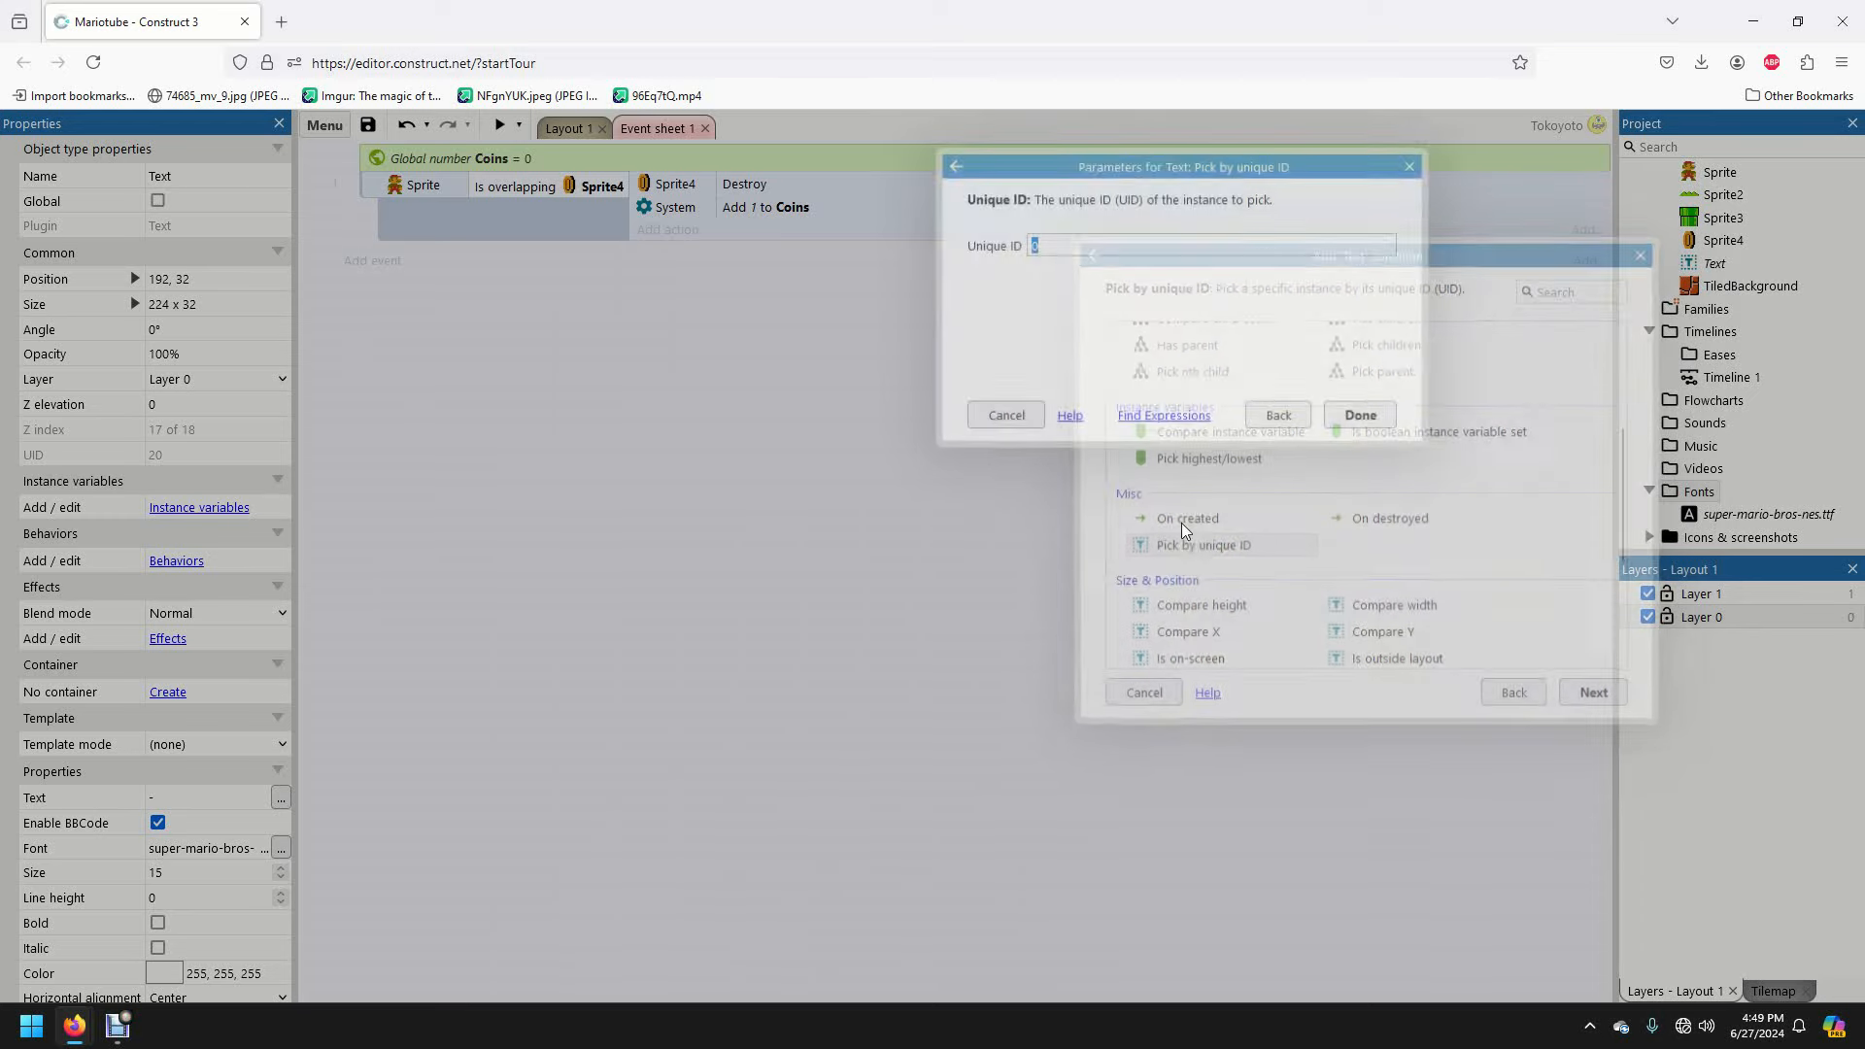
pyautogui.write('20')
pyautogui.click(1363, 416)
# - Add a Text "Set text" action to the UID 20 event that sets the text to the Coins variable
pyautogui.click(668, 257)
pyautogui.doubleClick(1303, 487)
pyautogui.scroll(-2, 1301, 481)
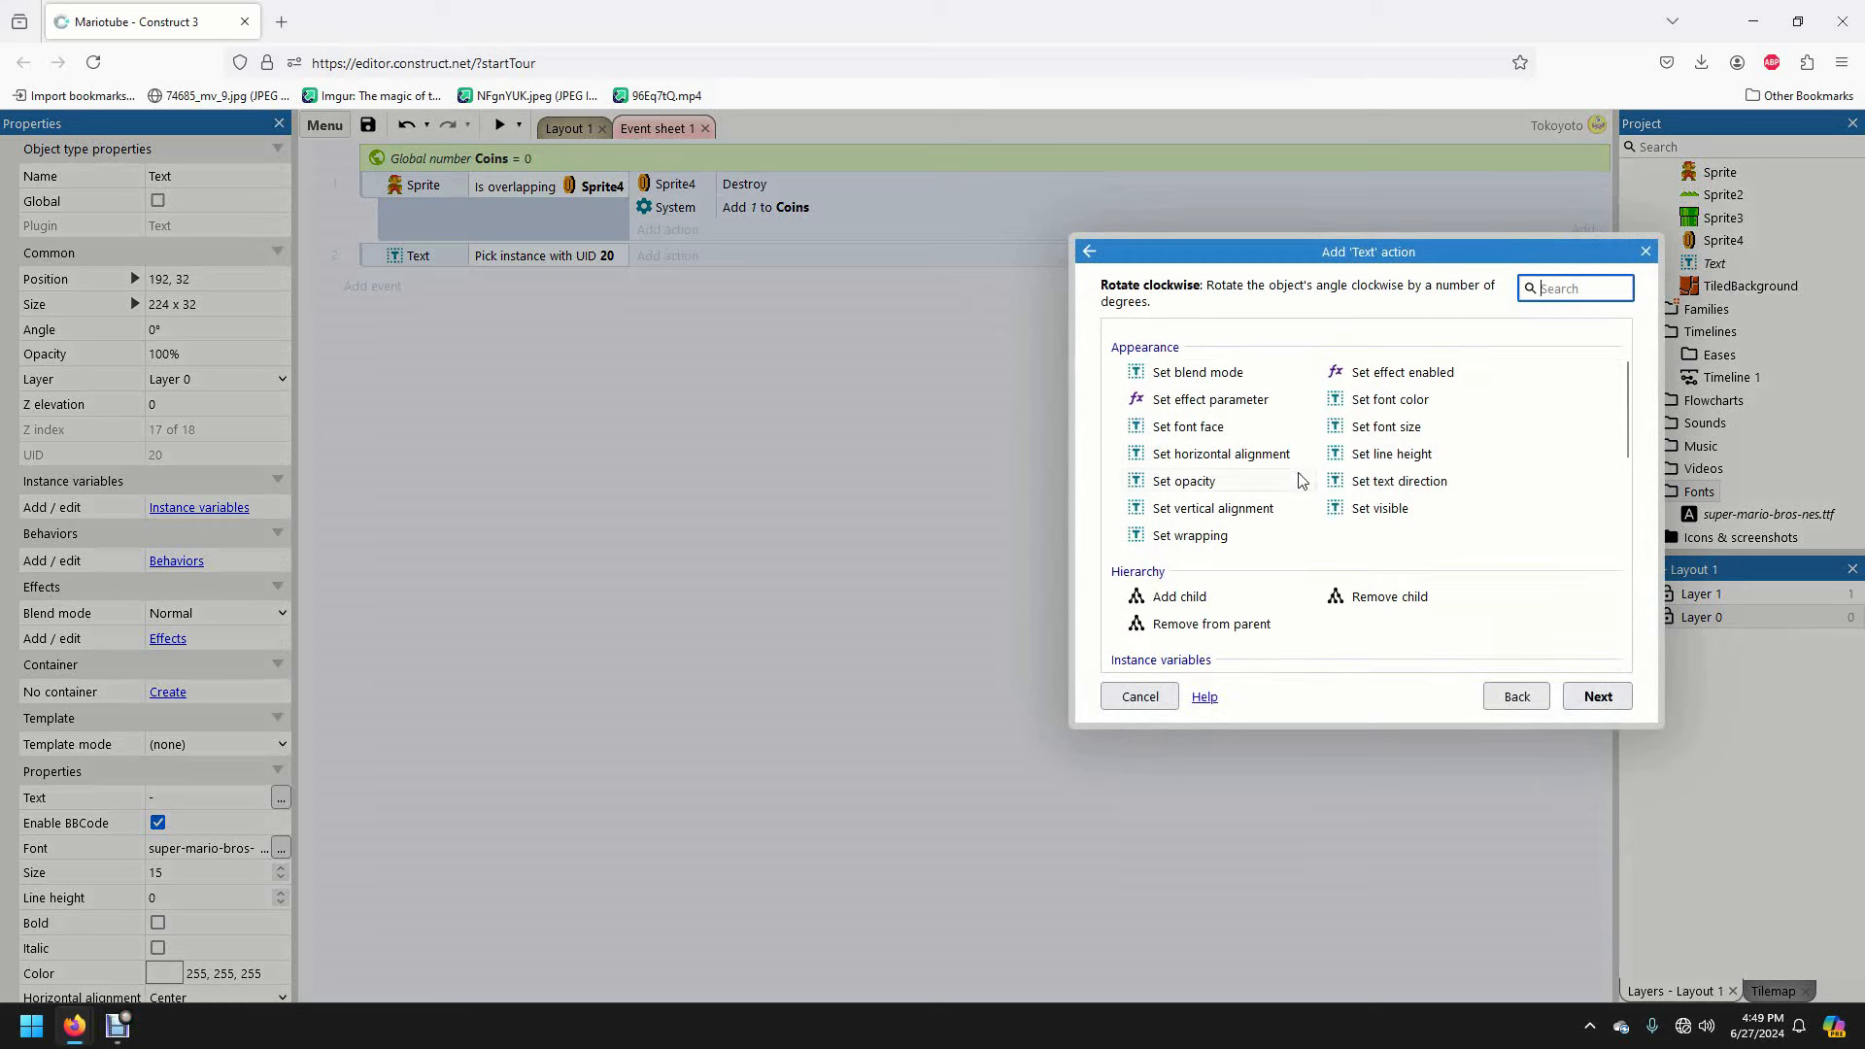
pyautogui.scroll(-3, 1211, 476)
pyautogui.scroll(-5, 1205, 491)
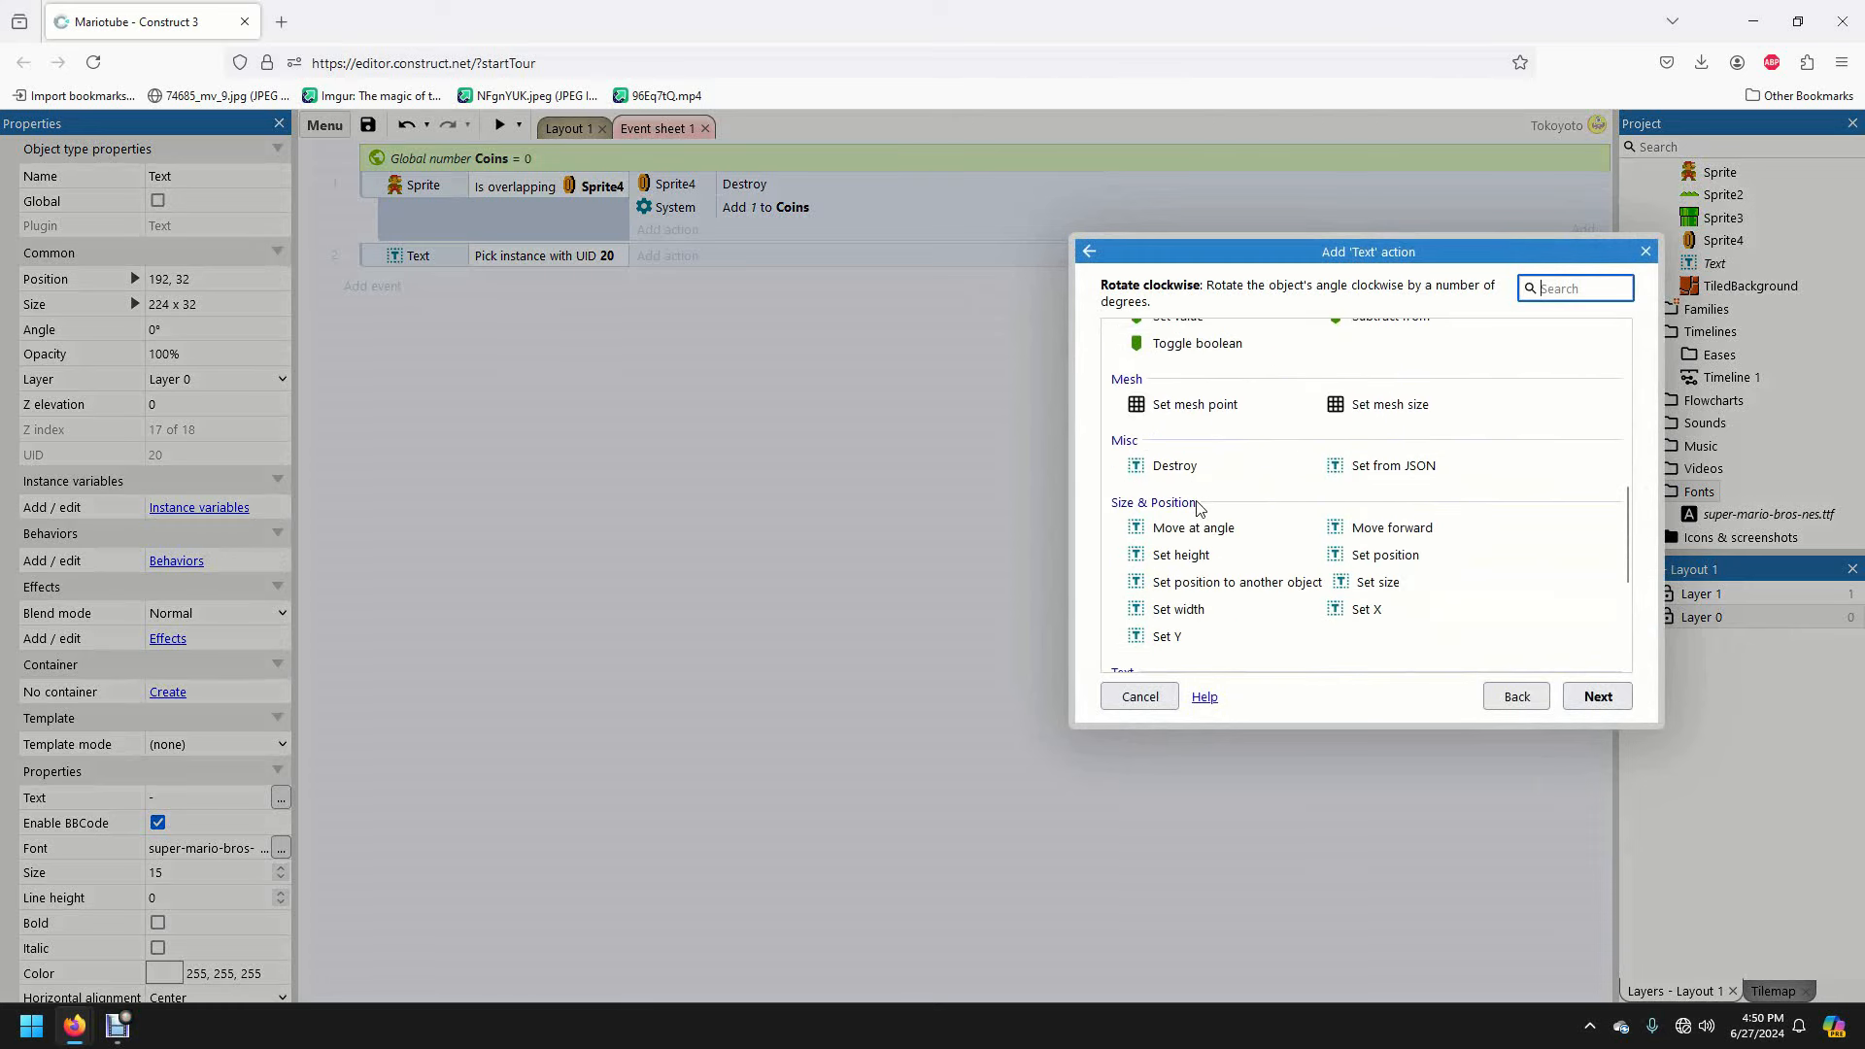
pyautogui.doubleClick(1173, 555)
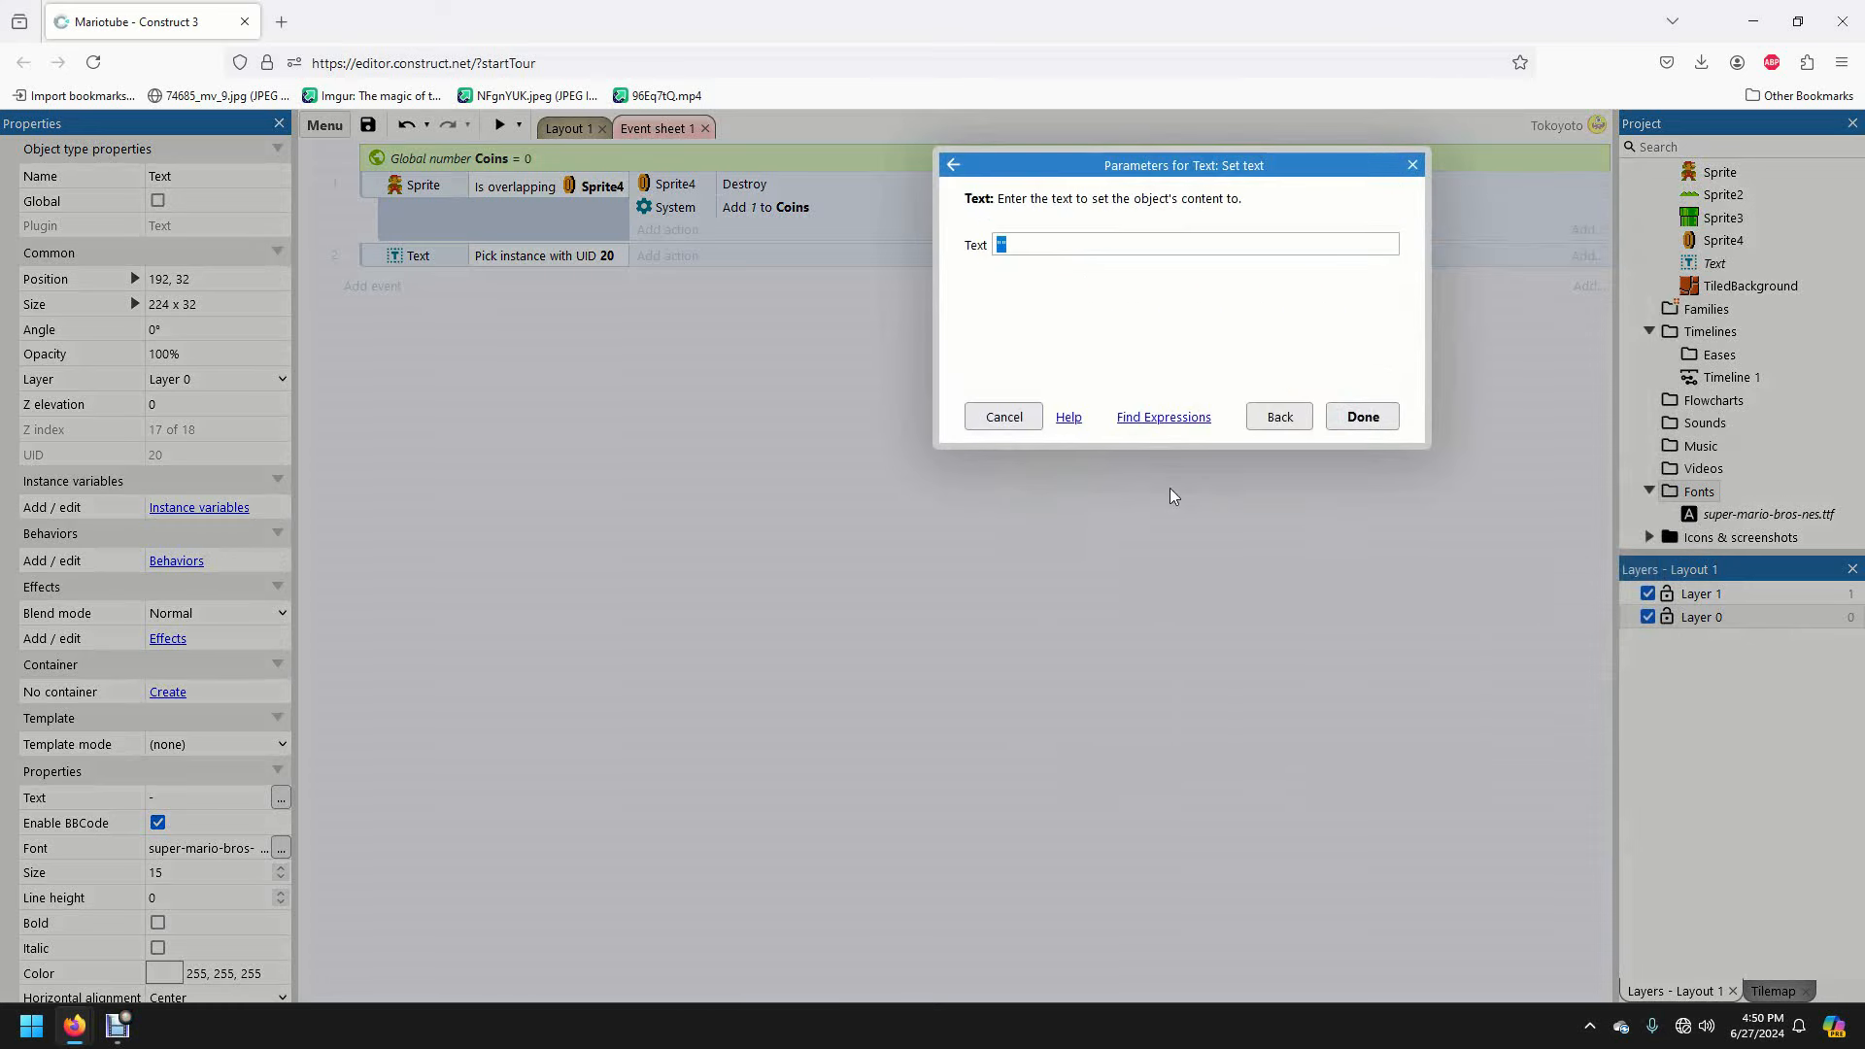
pyautogui.write('Coins')
pyautogui.click(1363, 416)
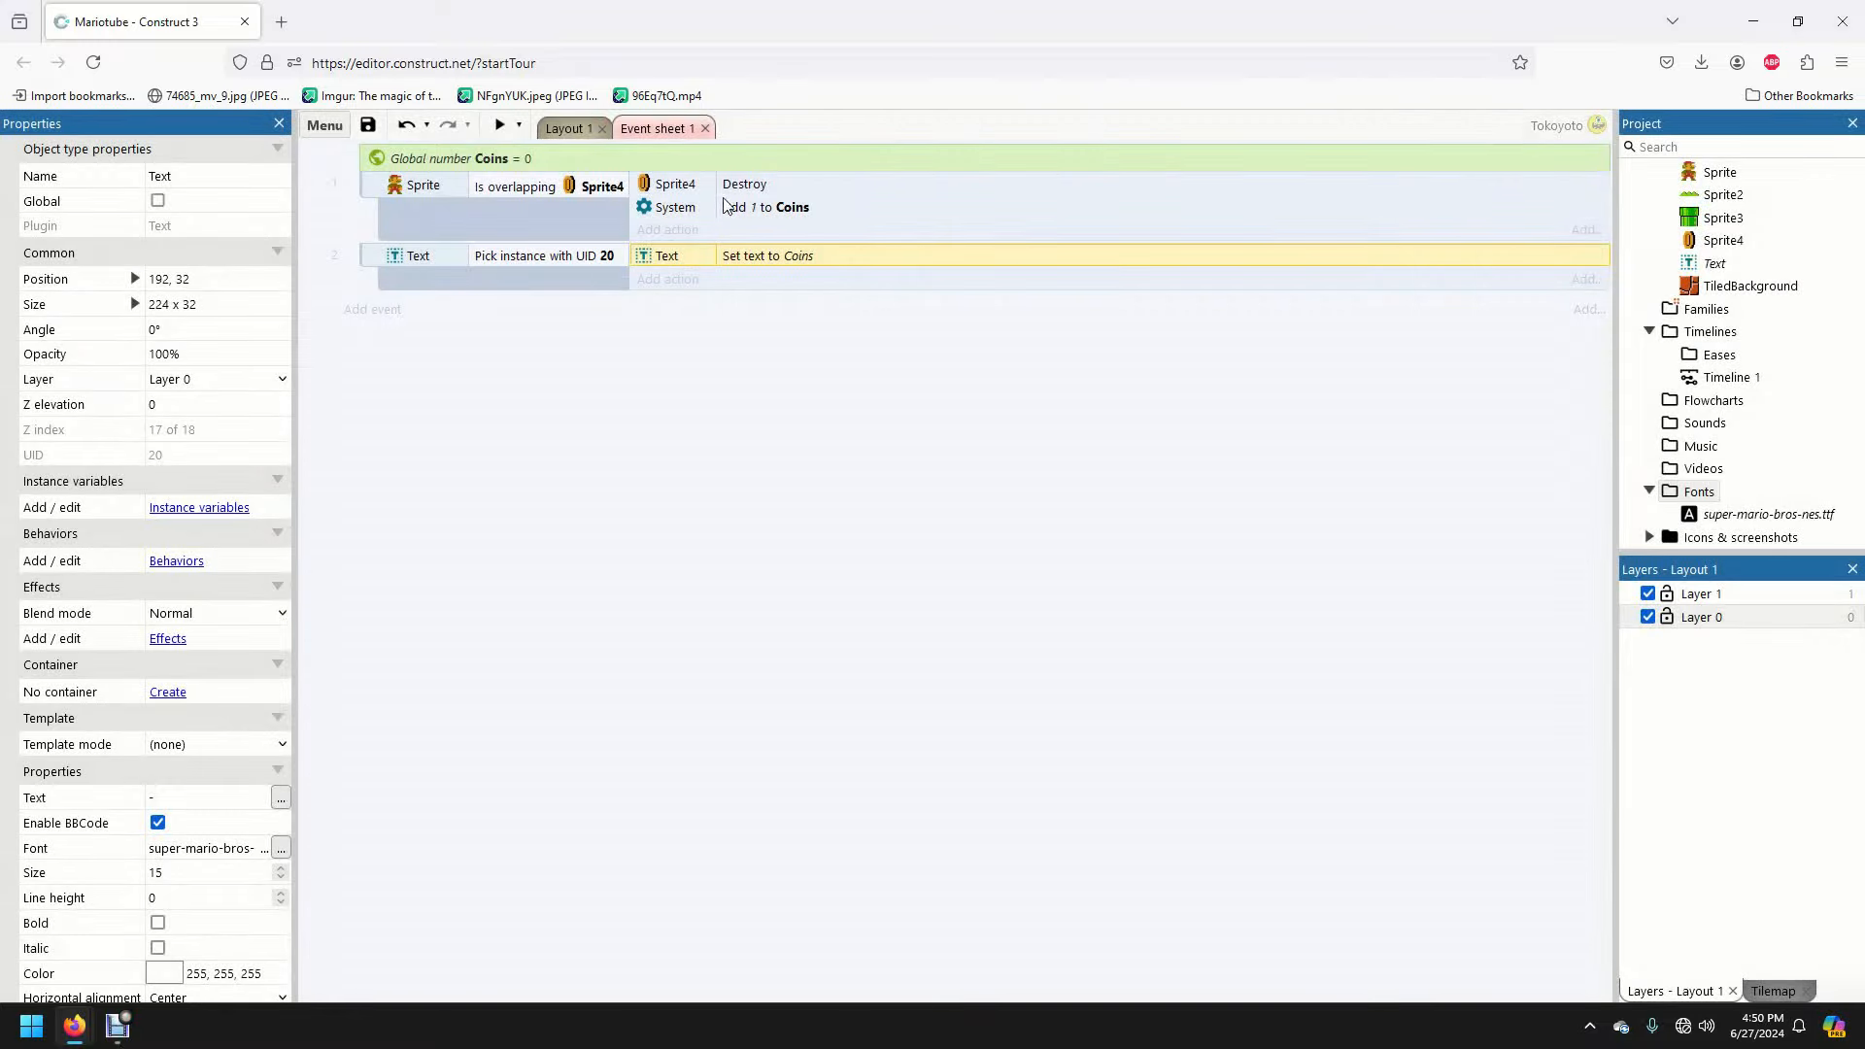
# - Preview Layout 1 and collect the coins with Mario to test the counter, close the preview and return to Event sheet 1
pyautogui.click(571, 128)
pyautogui.click(623, 187)
pyautogui.click(682, 304)
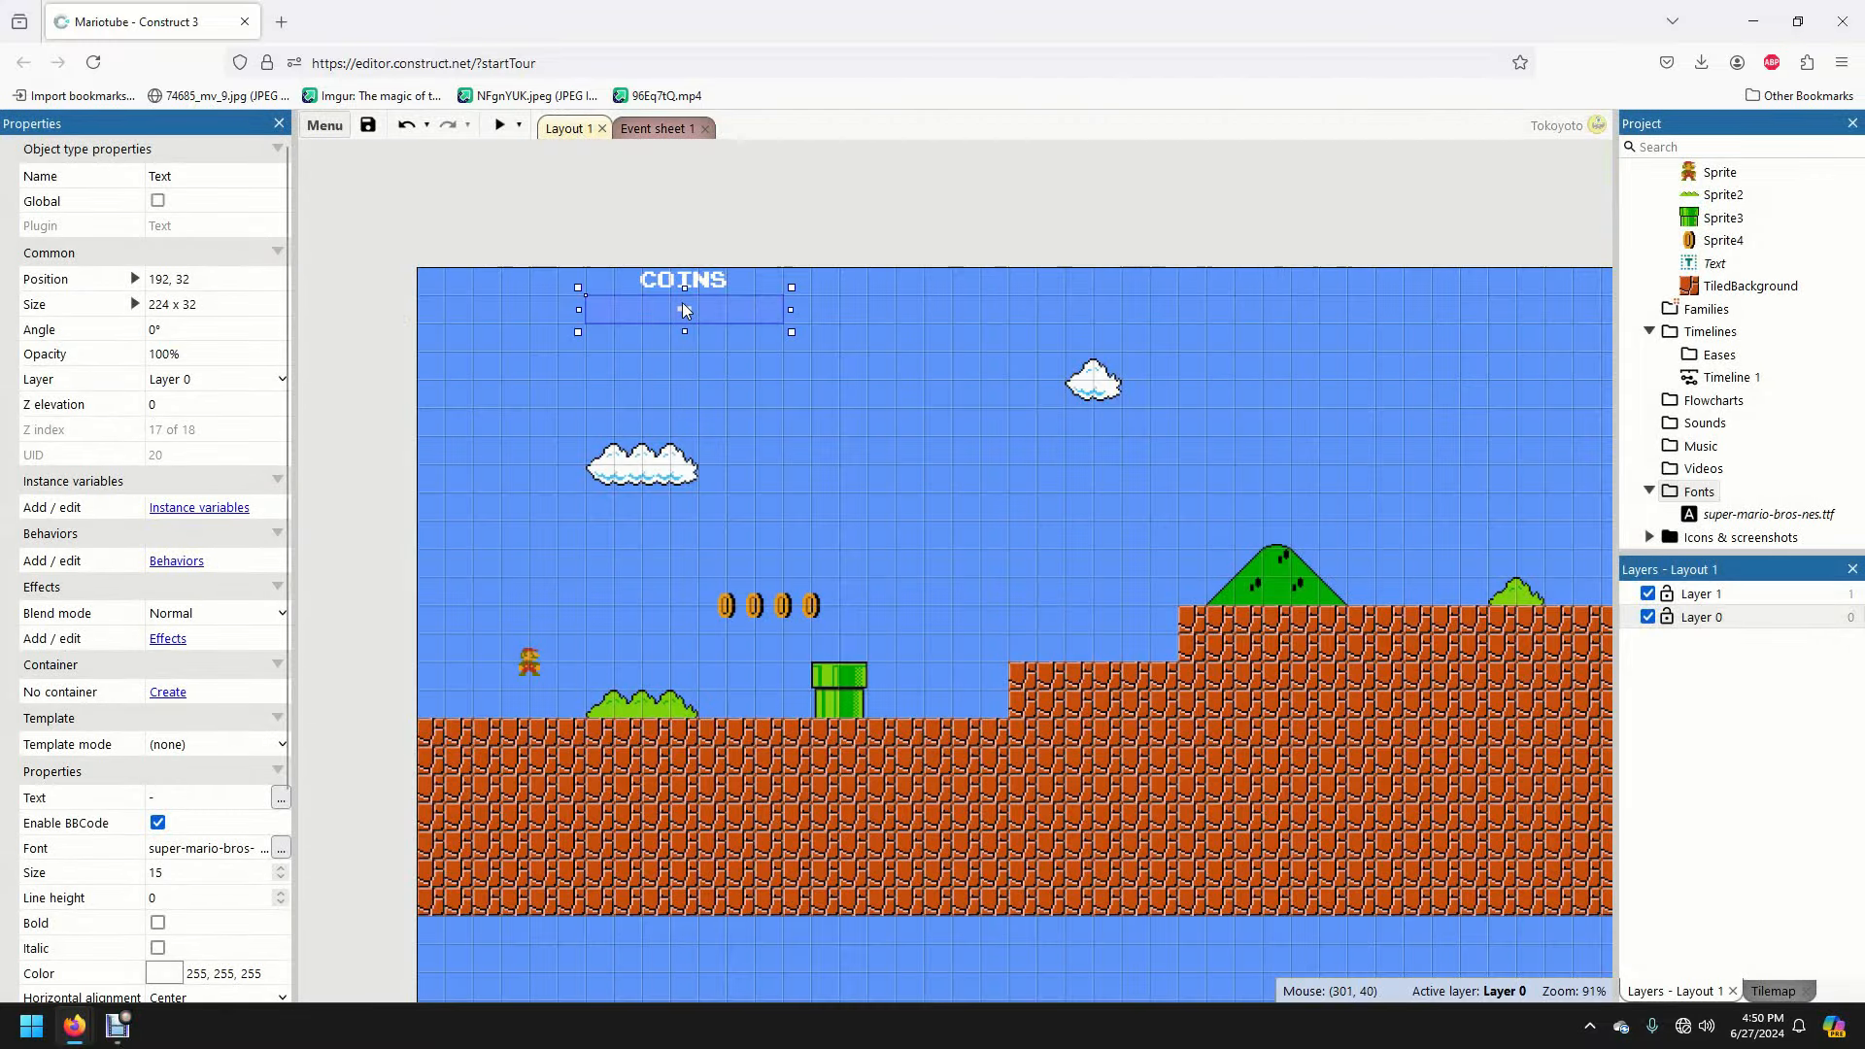
pyautogui.click(502, 125)
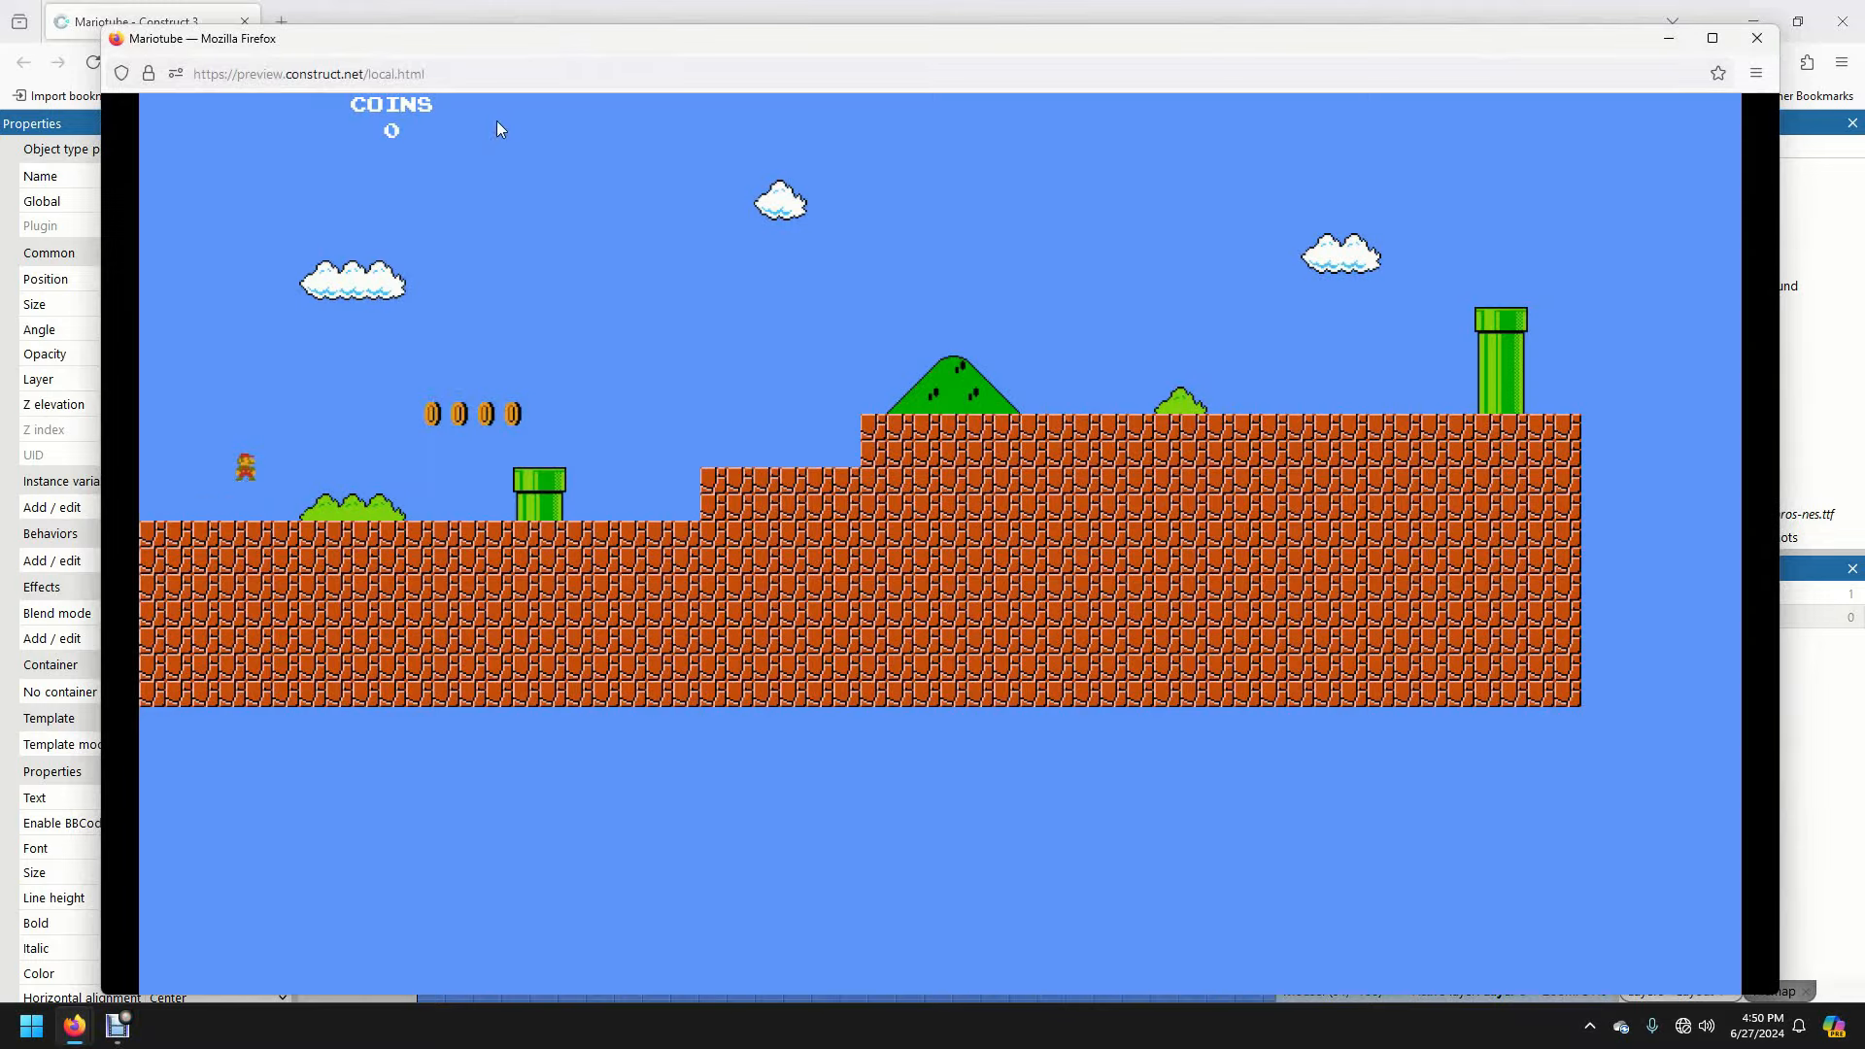
pyautogui.press('Right')
pyautogui.press('Up')
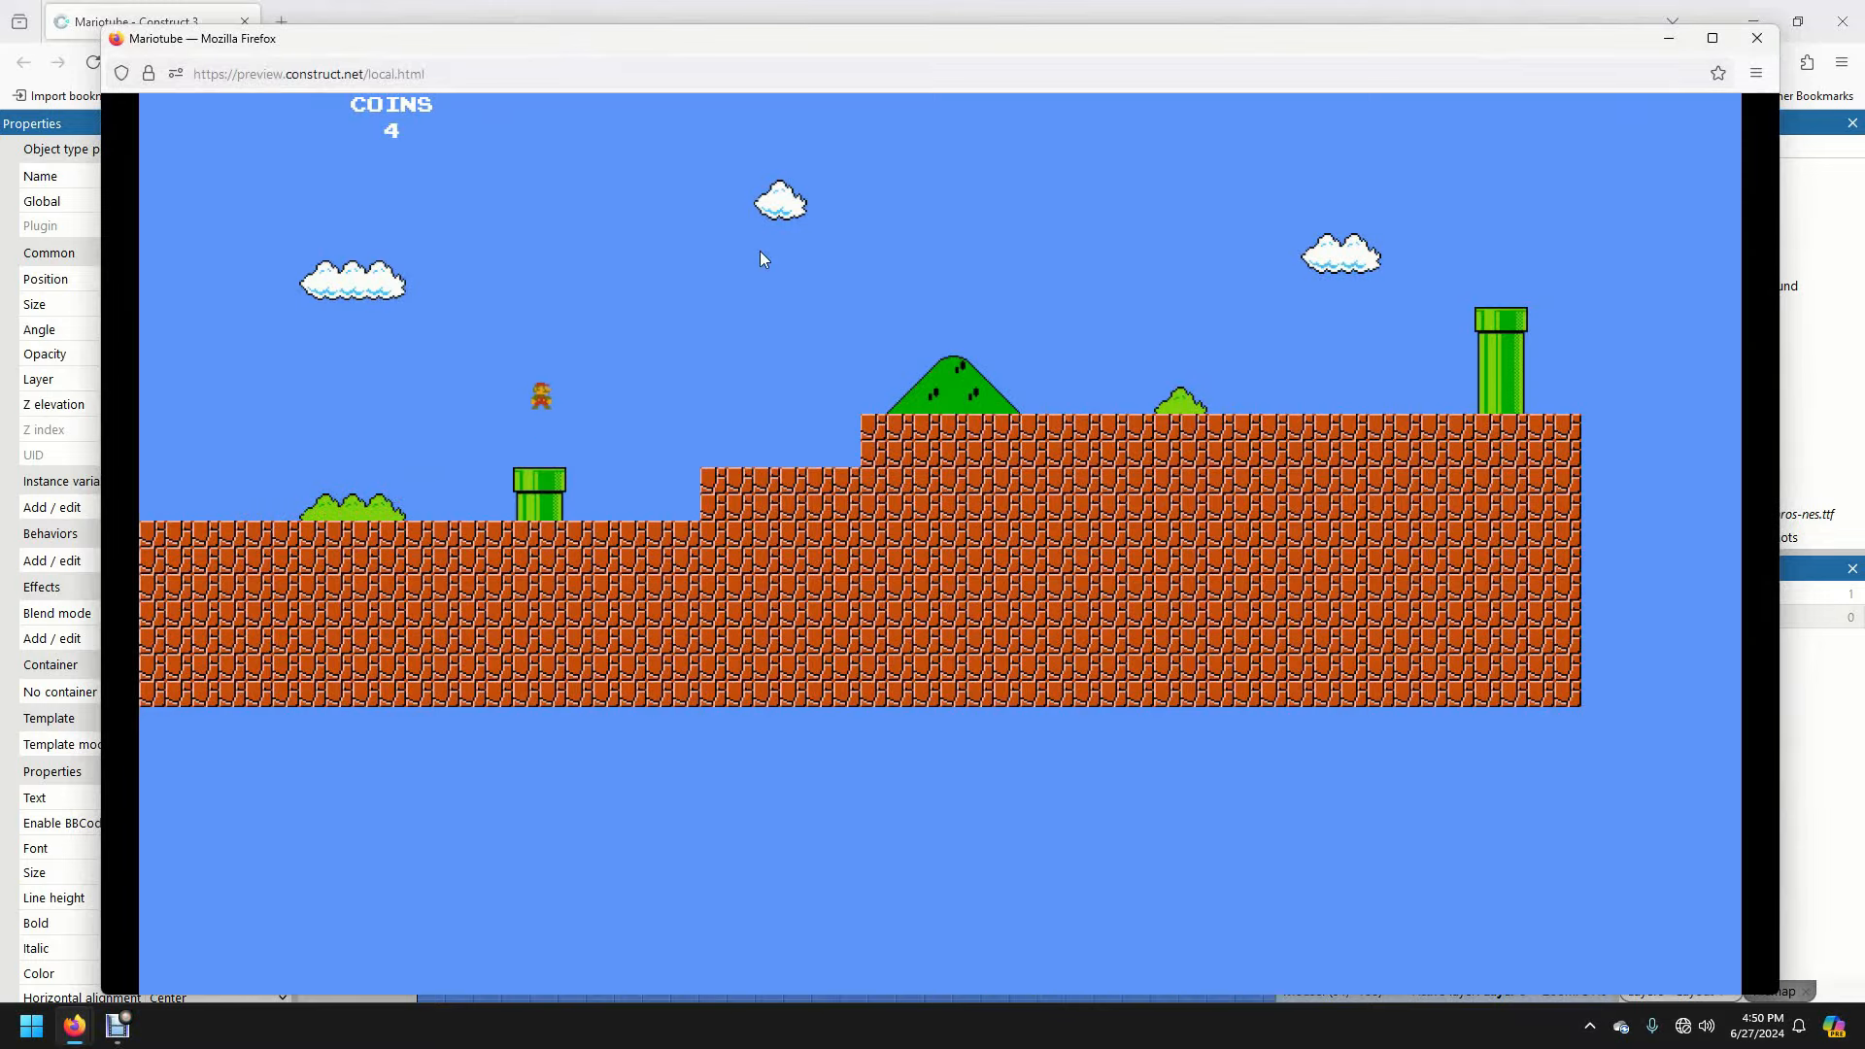
pyautogui.press('Left')
pyautogui.press('Up')
pyautogui.press('Right')
pyautogui.click(1760, 40)
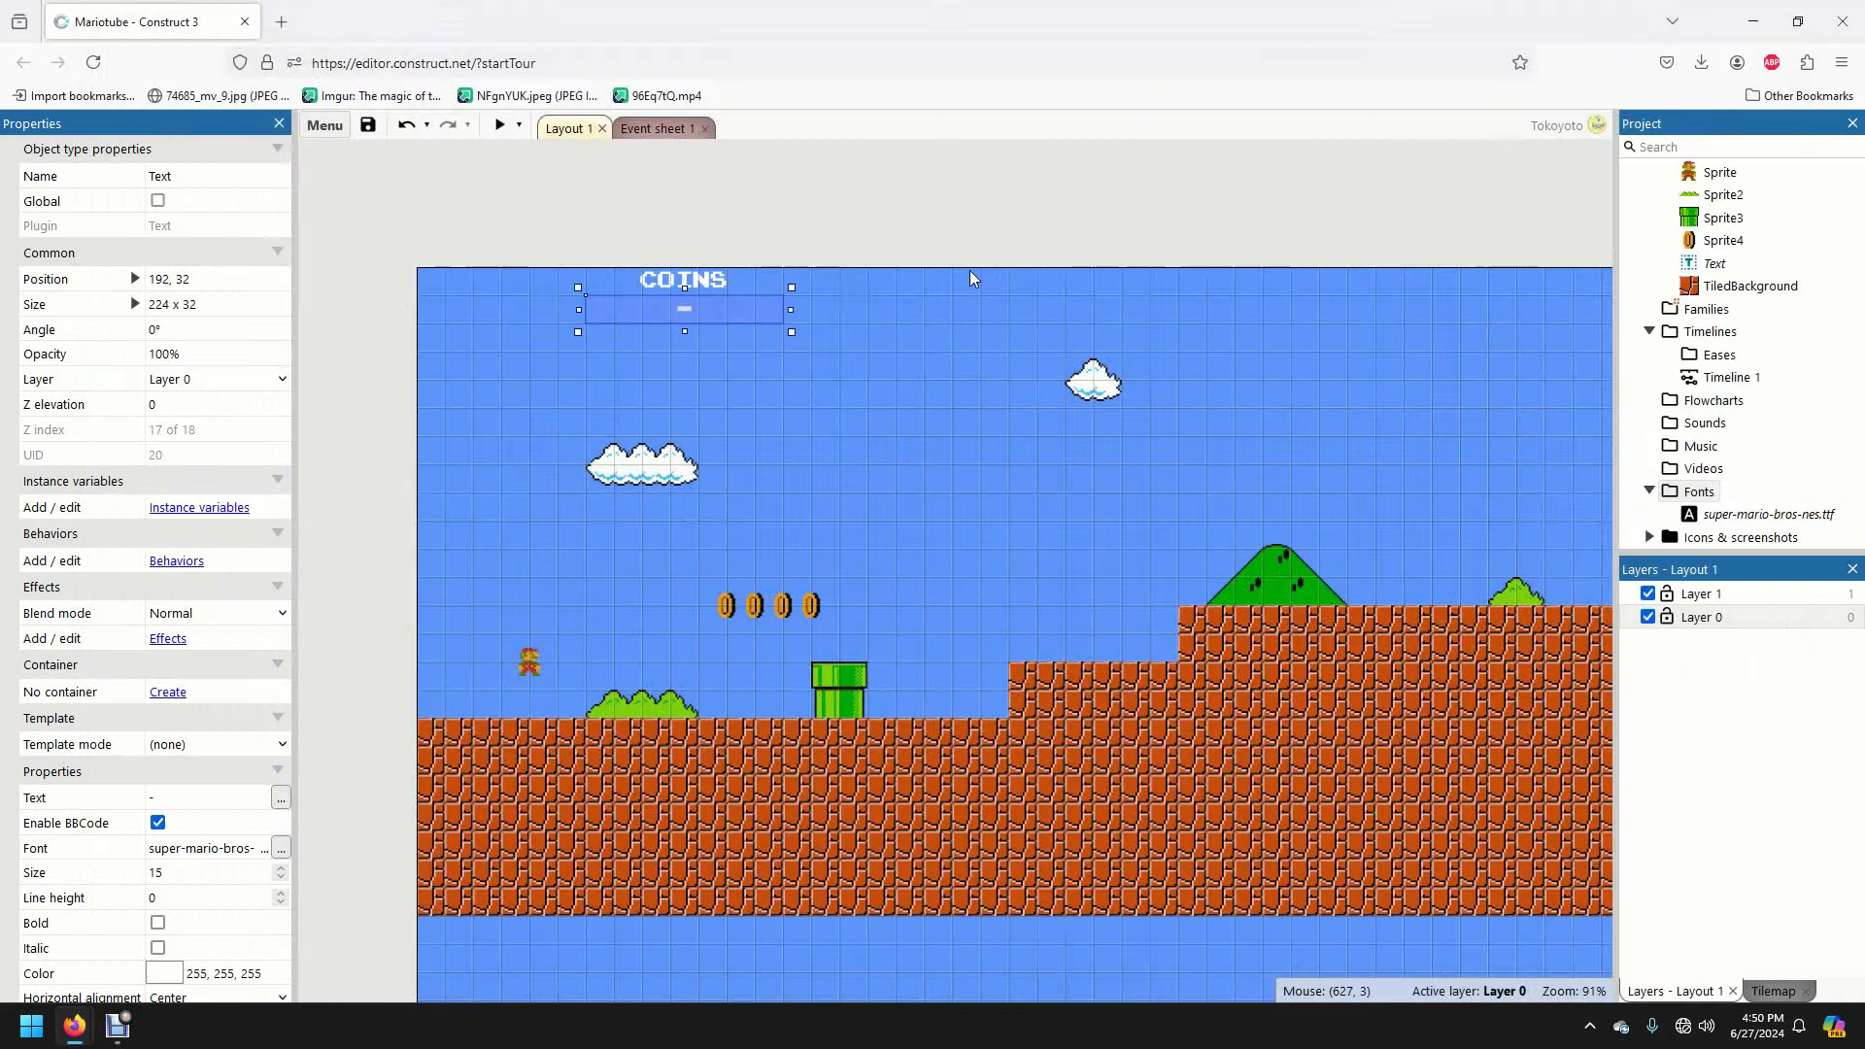
pyautogui.click(639, 129)
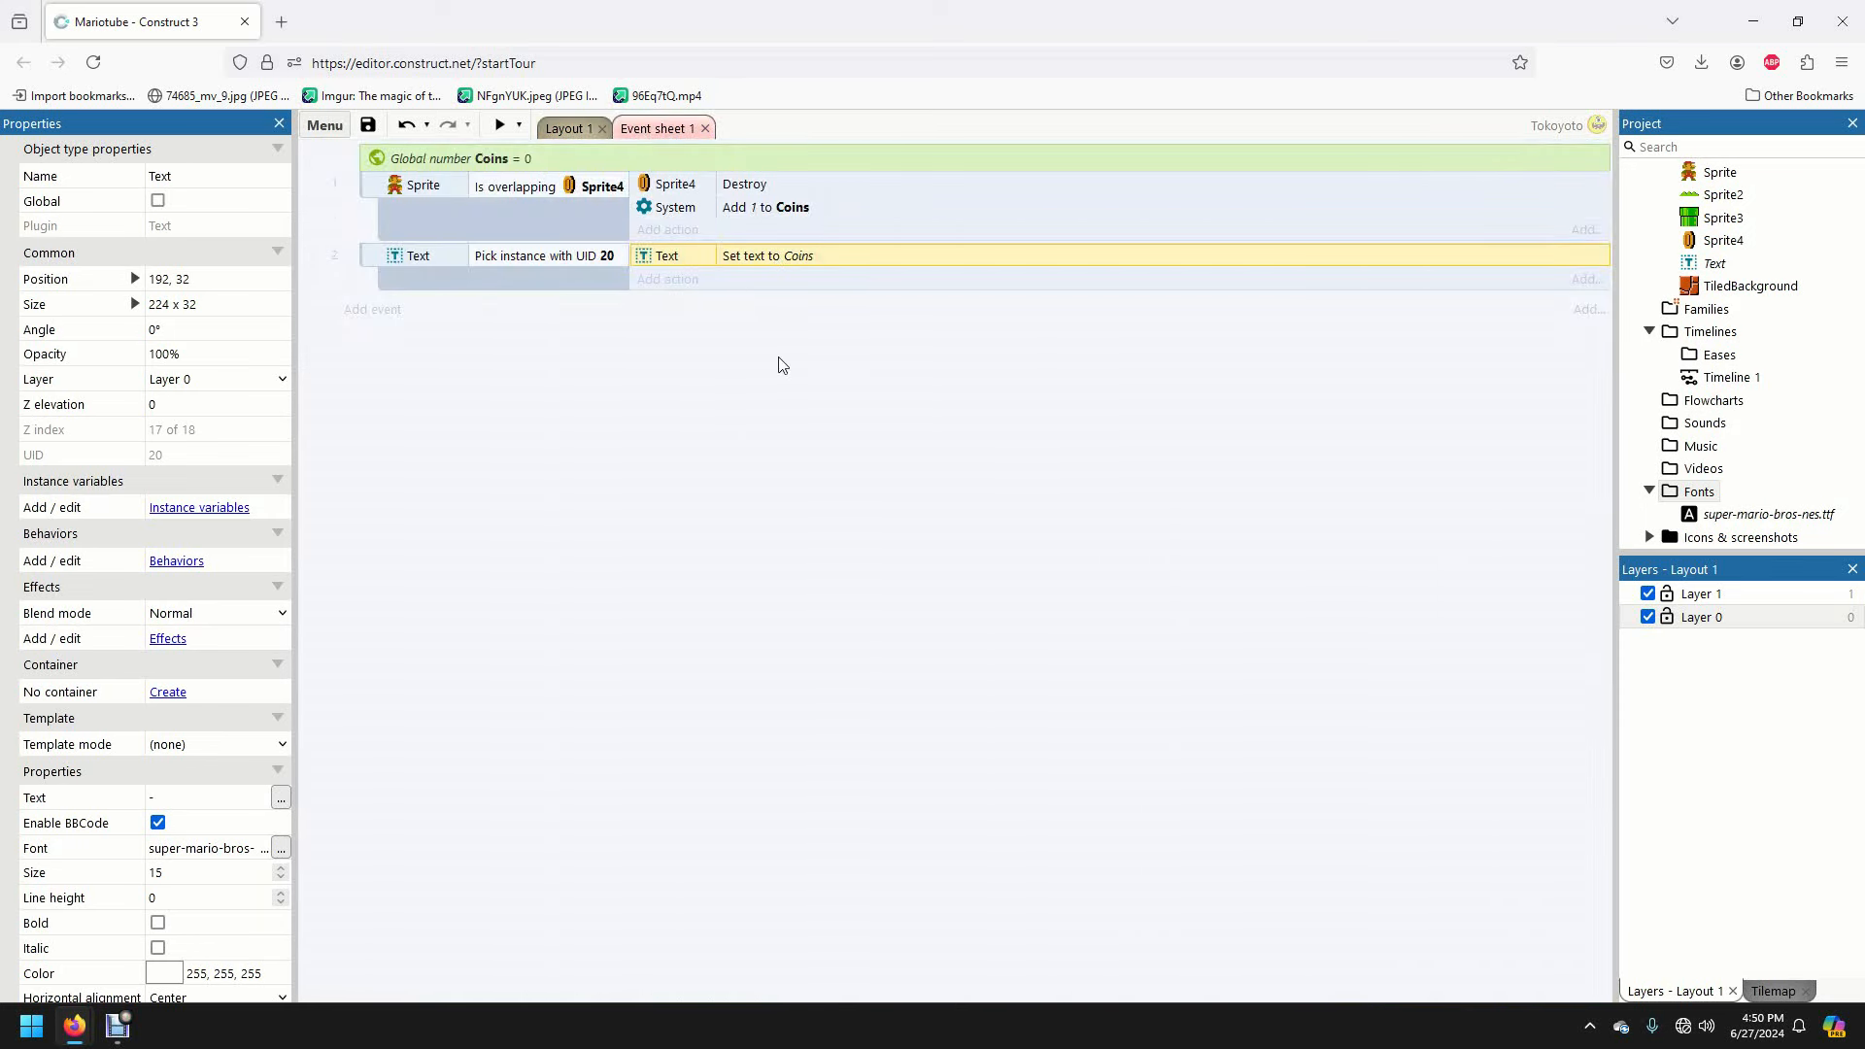
# - Change the UID 20 Text object's "Set text" action to the expression "x " &Coins
pyautogui.doubleClick(751, 256)
pyautogui.write('"x')
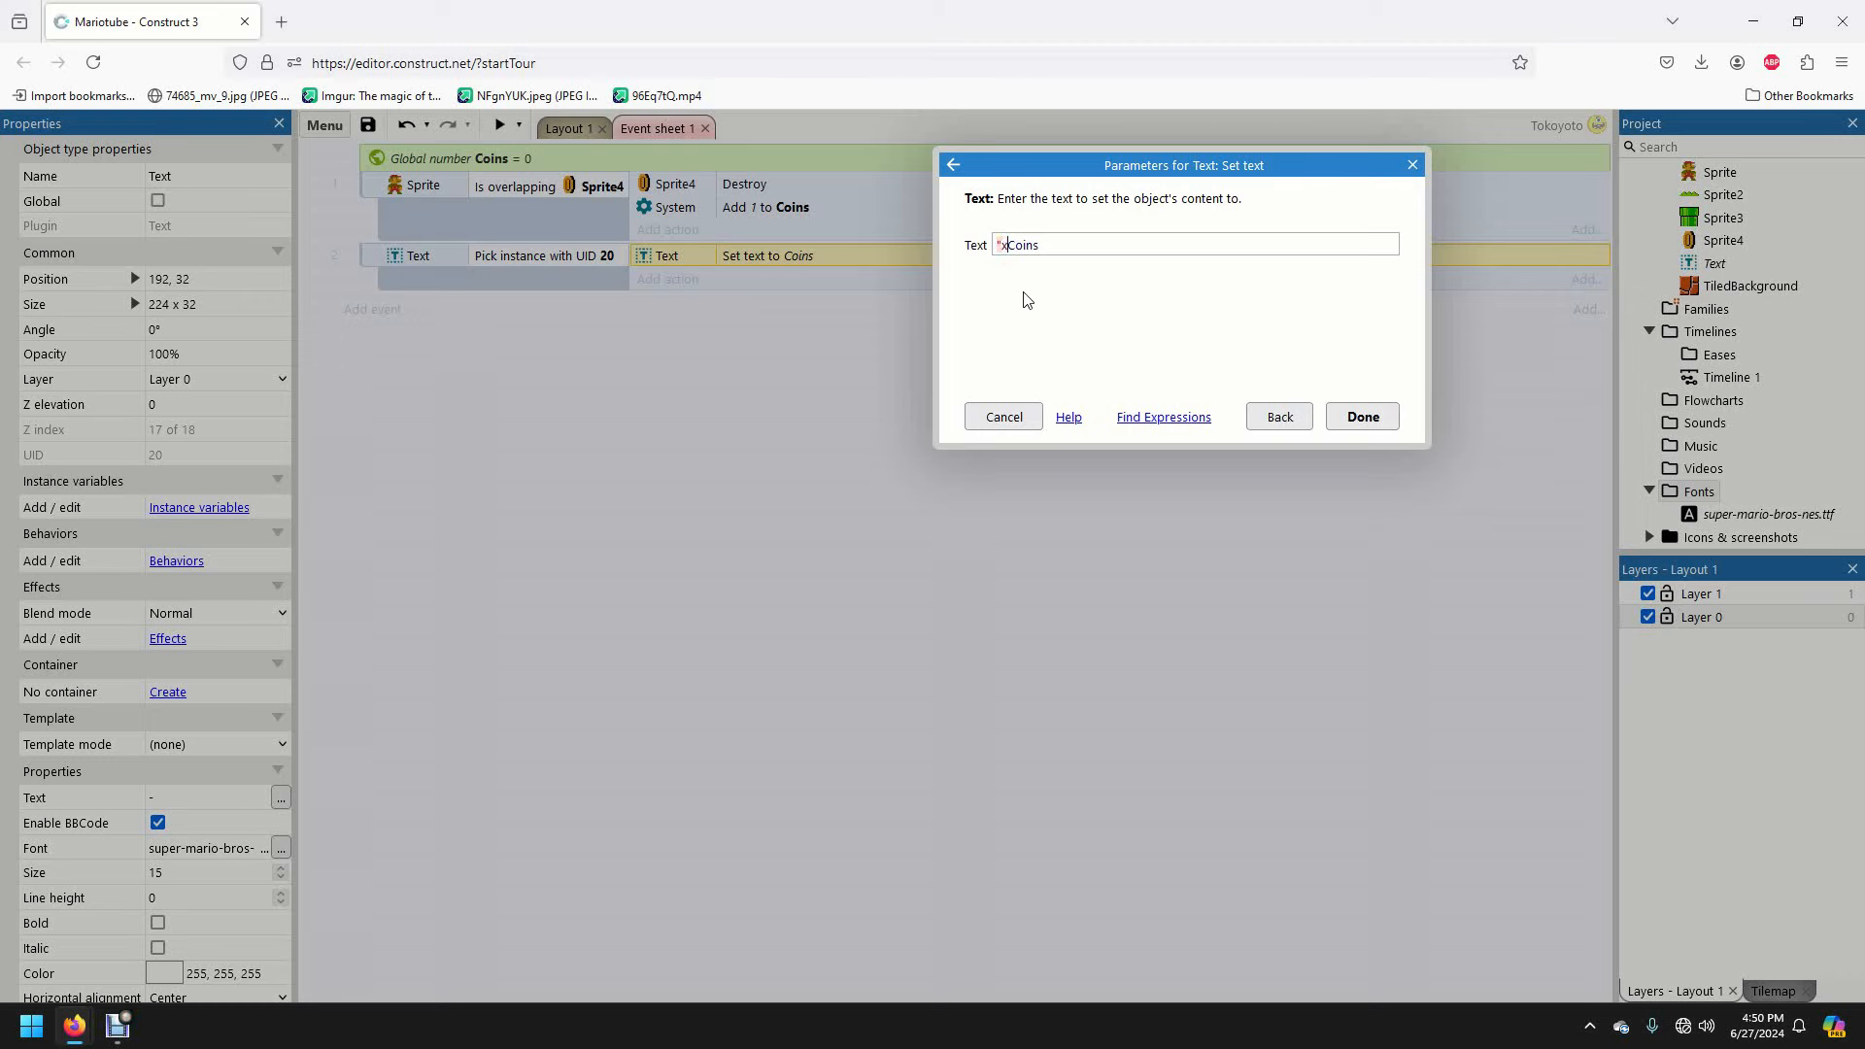
pyautogui.write(' " &')
pyautogui.press('Return')
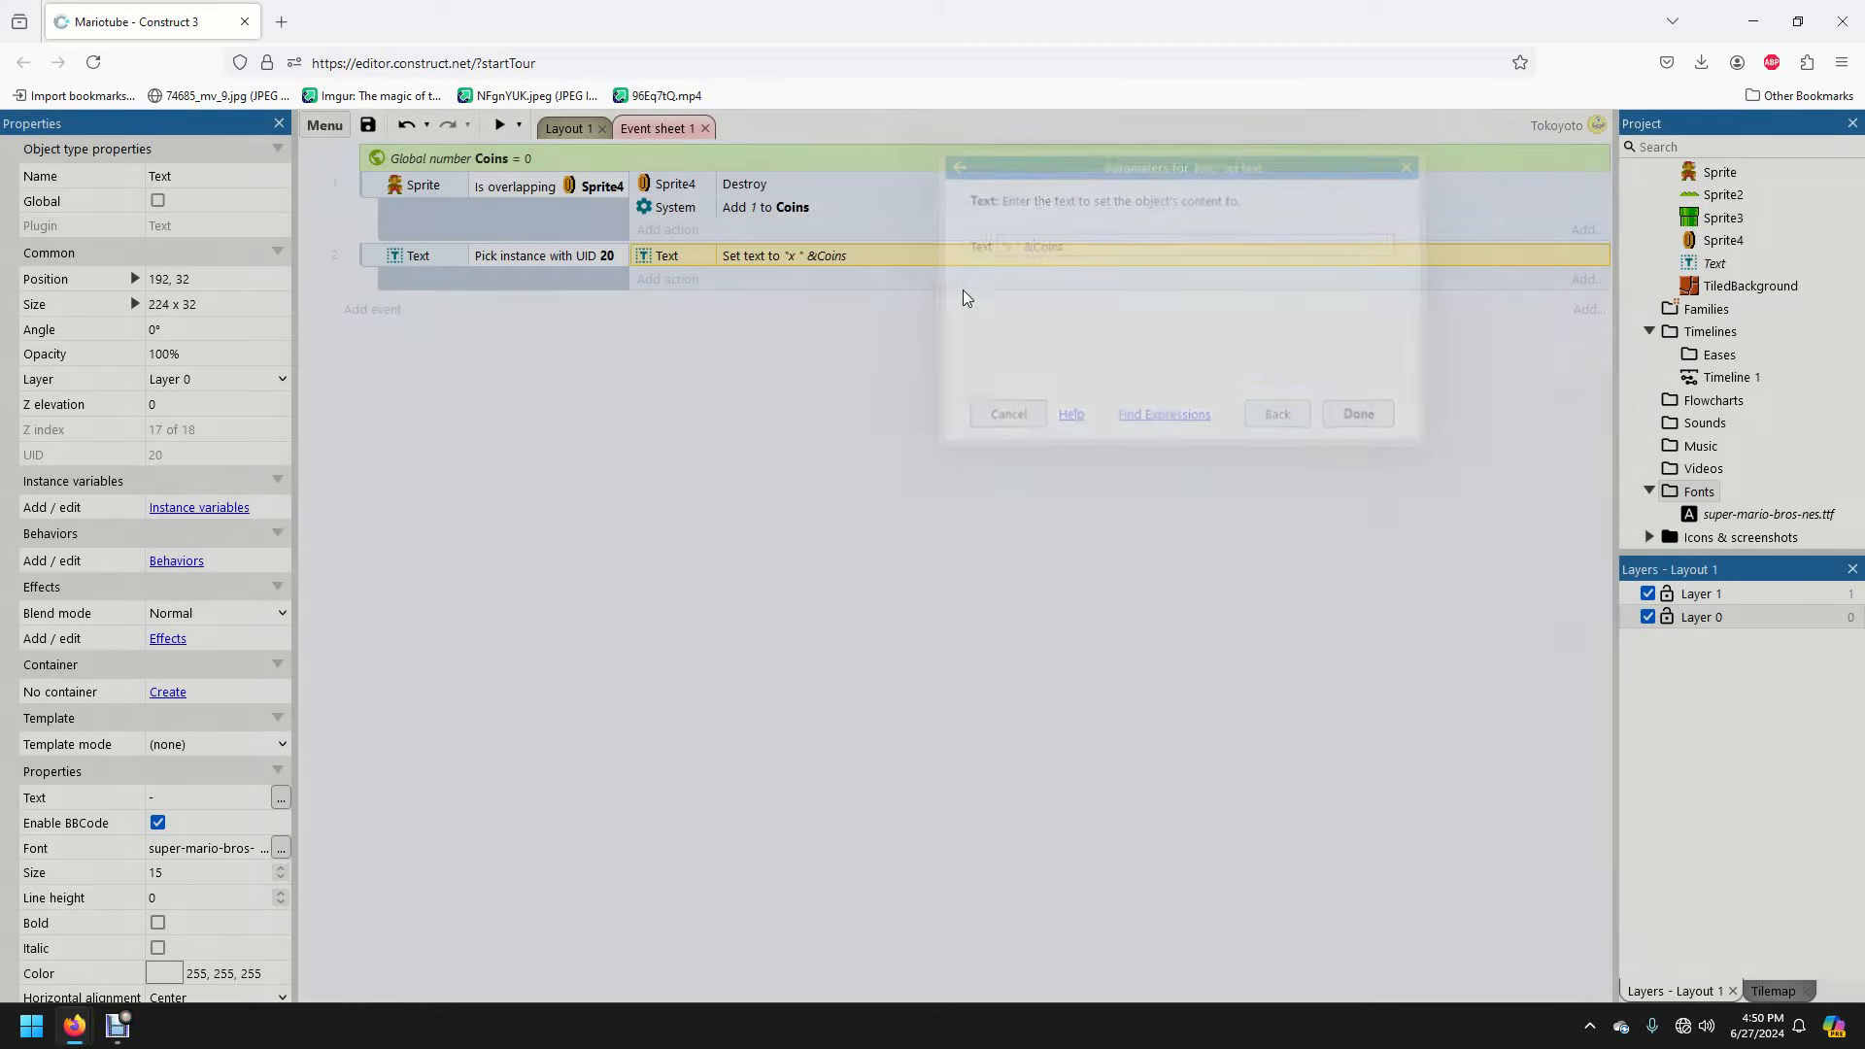
# - Preview Layout 1, collect the four coins with Mario to test the prefixed counter, and close the preview
pyautogui.click(566, 134)
pyautogui.click(501, 126)
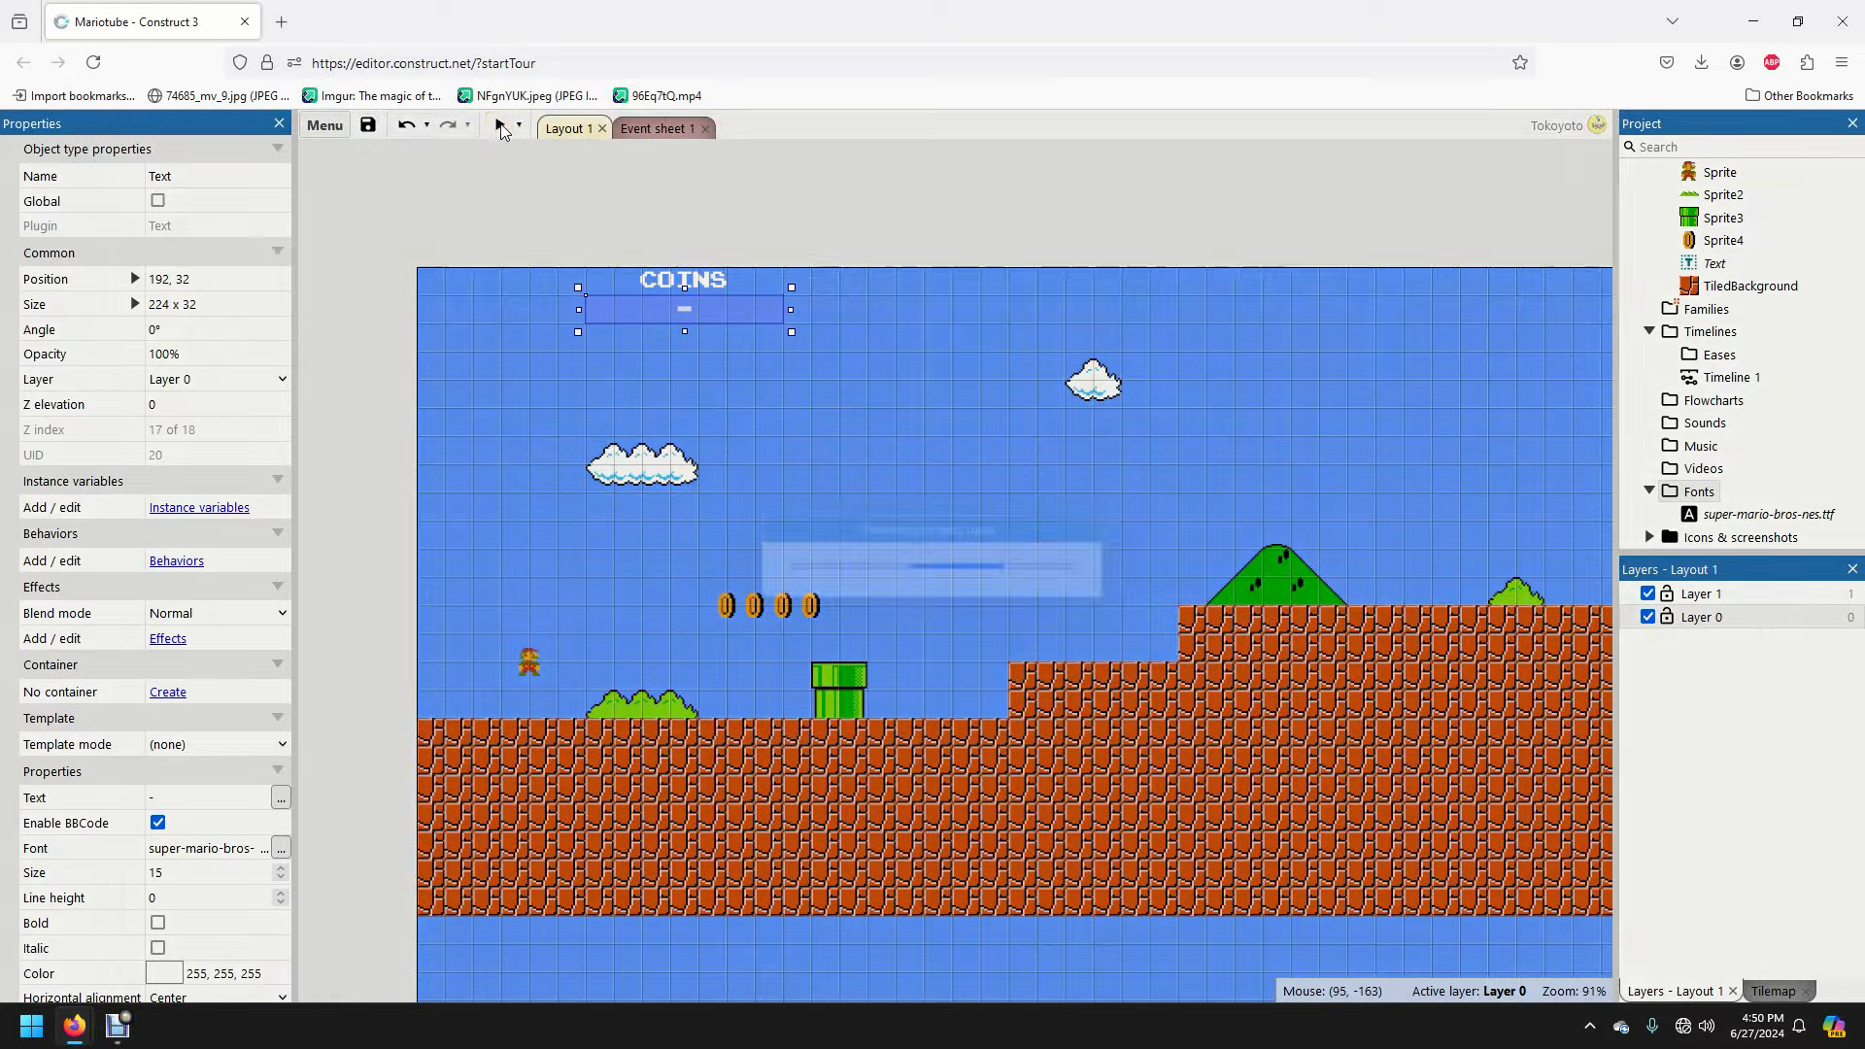
pyautogui.press('Right')
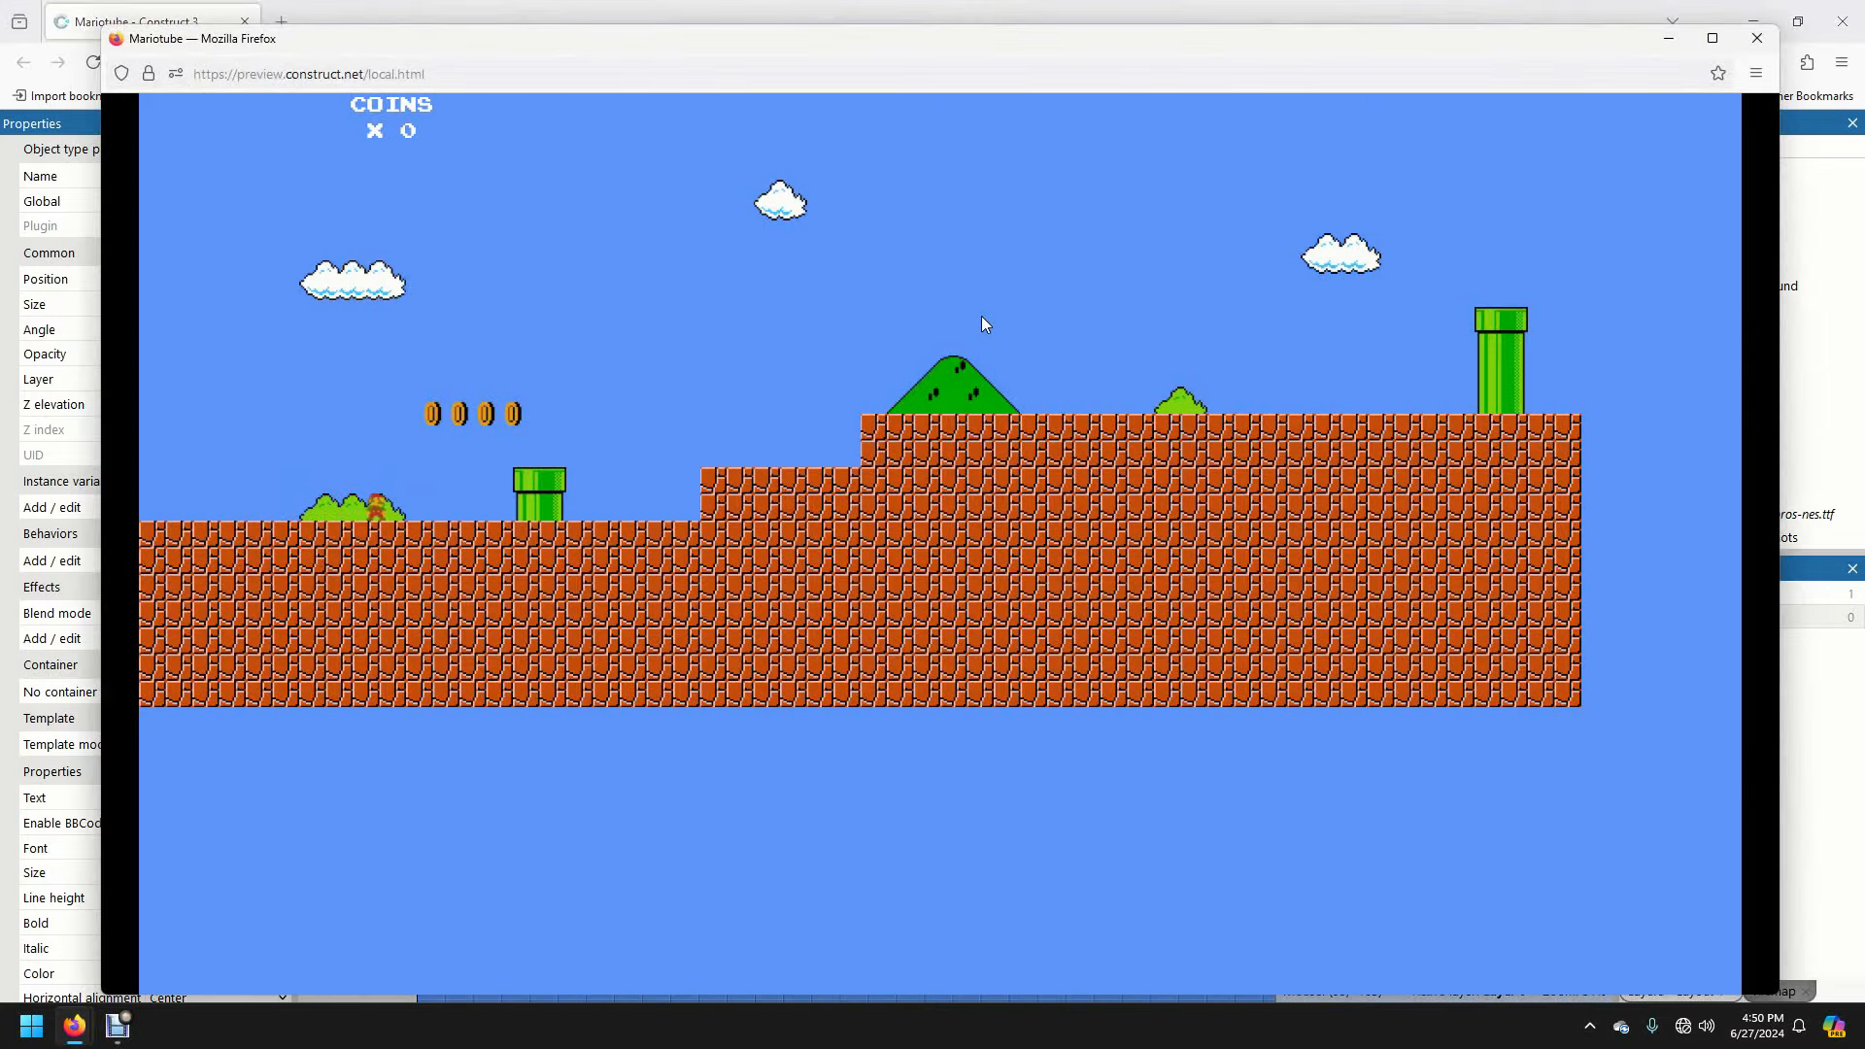
pyautogui.press('Up')
pyautogui.press('Left')
pyautogui.press('Up')
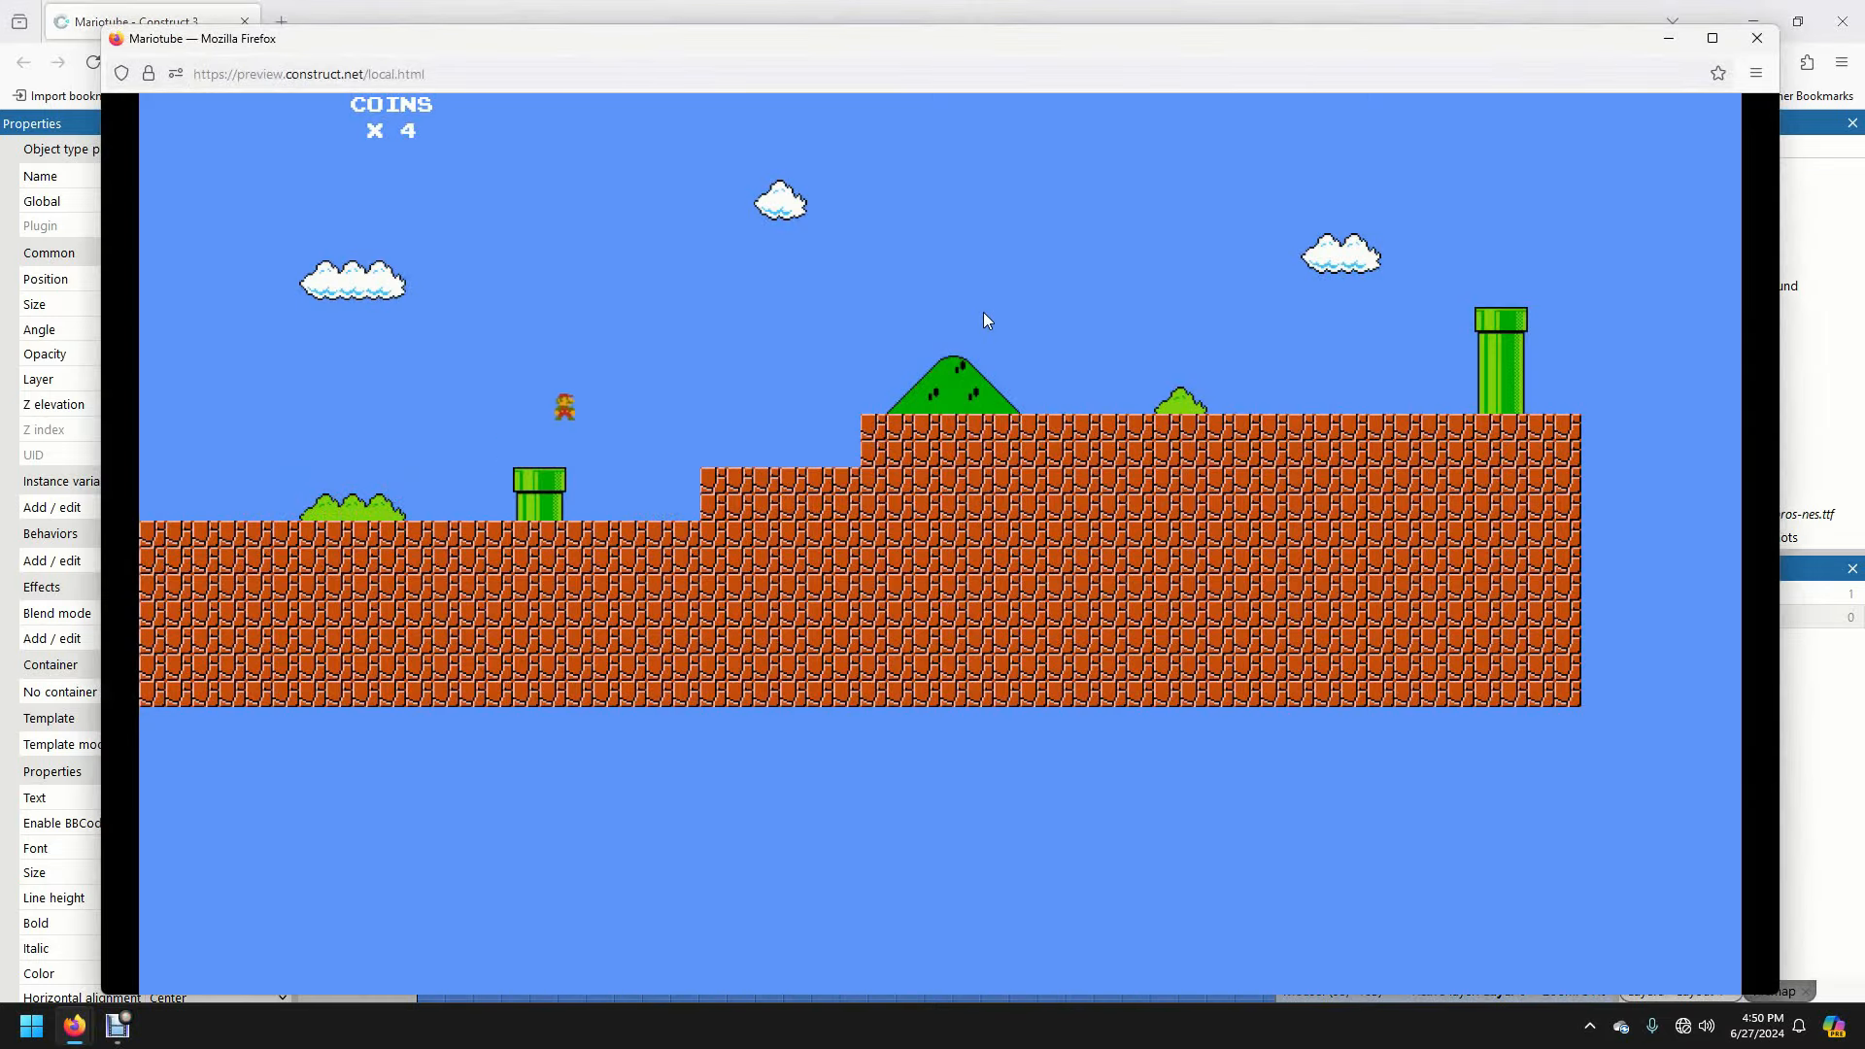
pyautogui.press('Up')
pyautogui.press('Right')
pyautogui.click(1757, 38)
# - Duplicate the row of four coins into a block three rows high and eight coins wide above the pipe
pyautogui.moveTo(695, 526); pyautogui.dragTo(841, 638)
pyautogui.keyDown('ctrl'); pyautogui.moveTo(810, 605); pyautogui.dragTo(921, 583); pyautogui.keyUp('ctrl')
pyautogui.click(796, 483)
# - Preview the layout, test the counter by collecting the whole coin block with Mario, close the preview and save the project
pyautogui.click(499, 124)
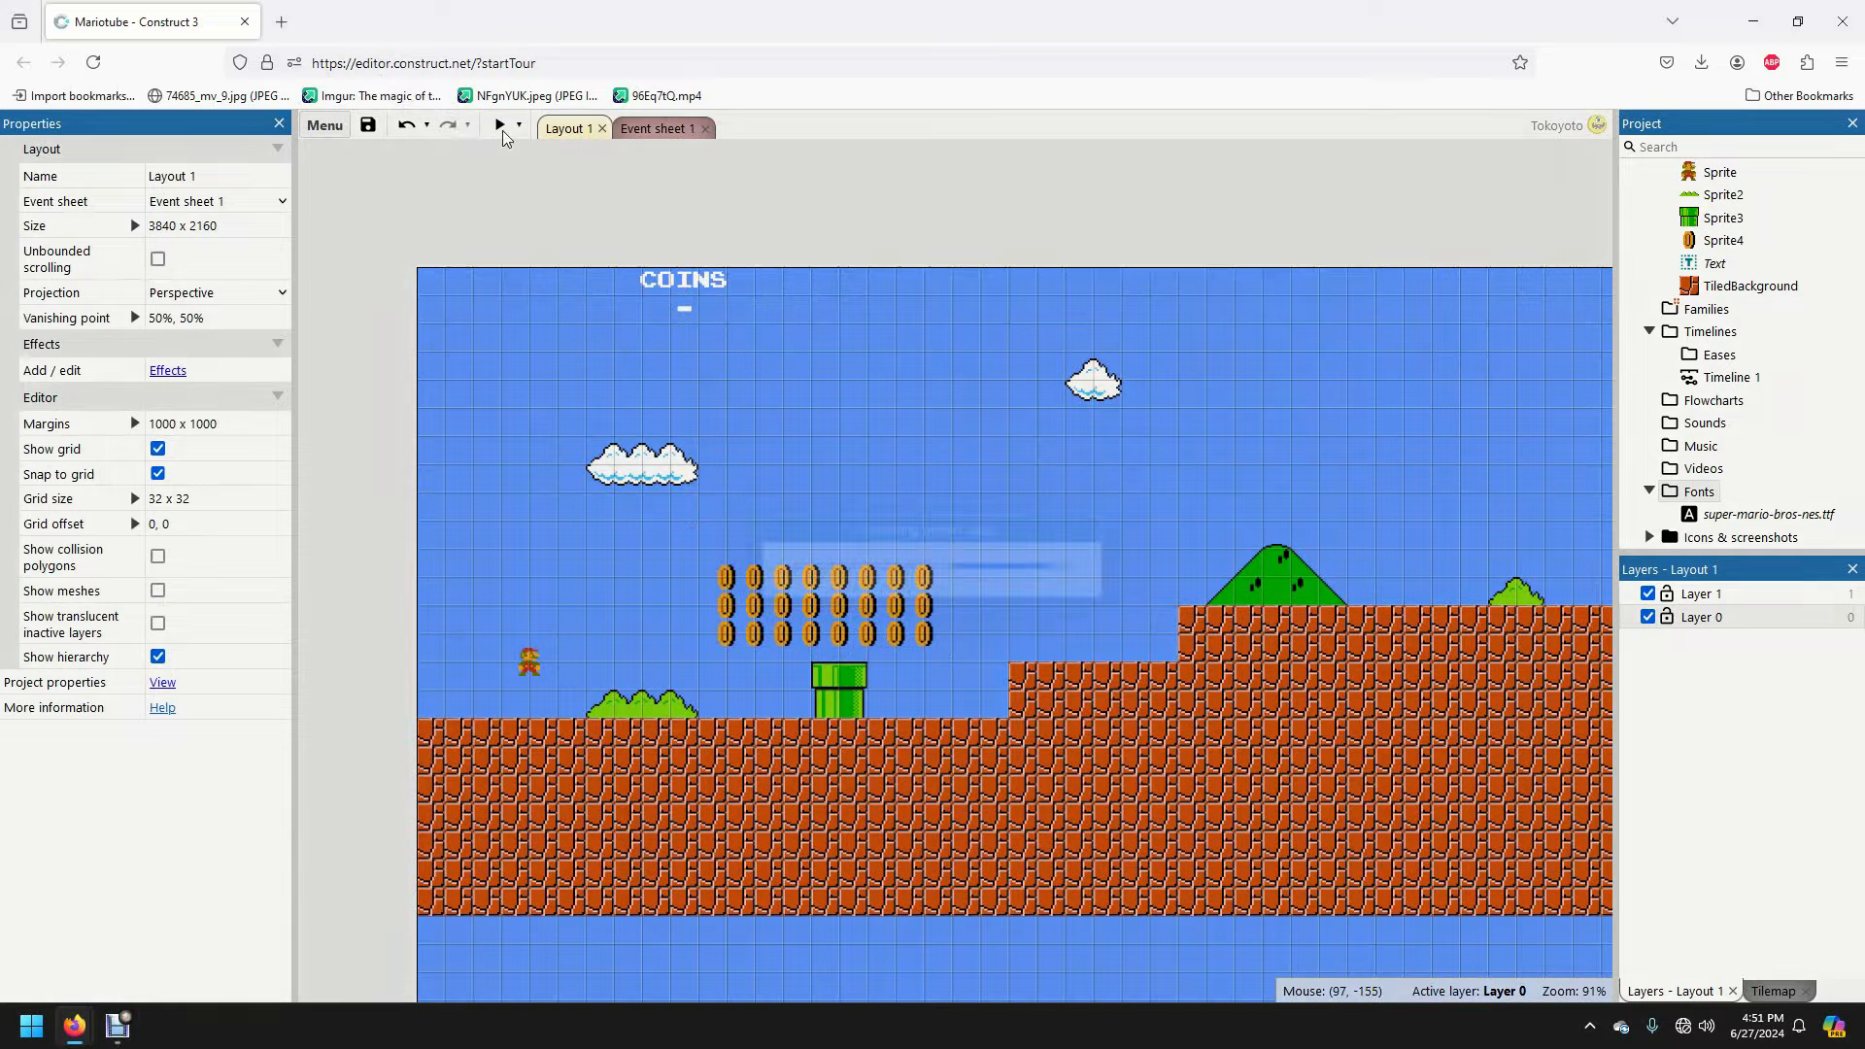
pyautogui.press('Right')
pyautogui.press('Up')
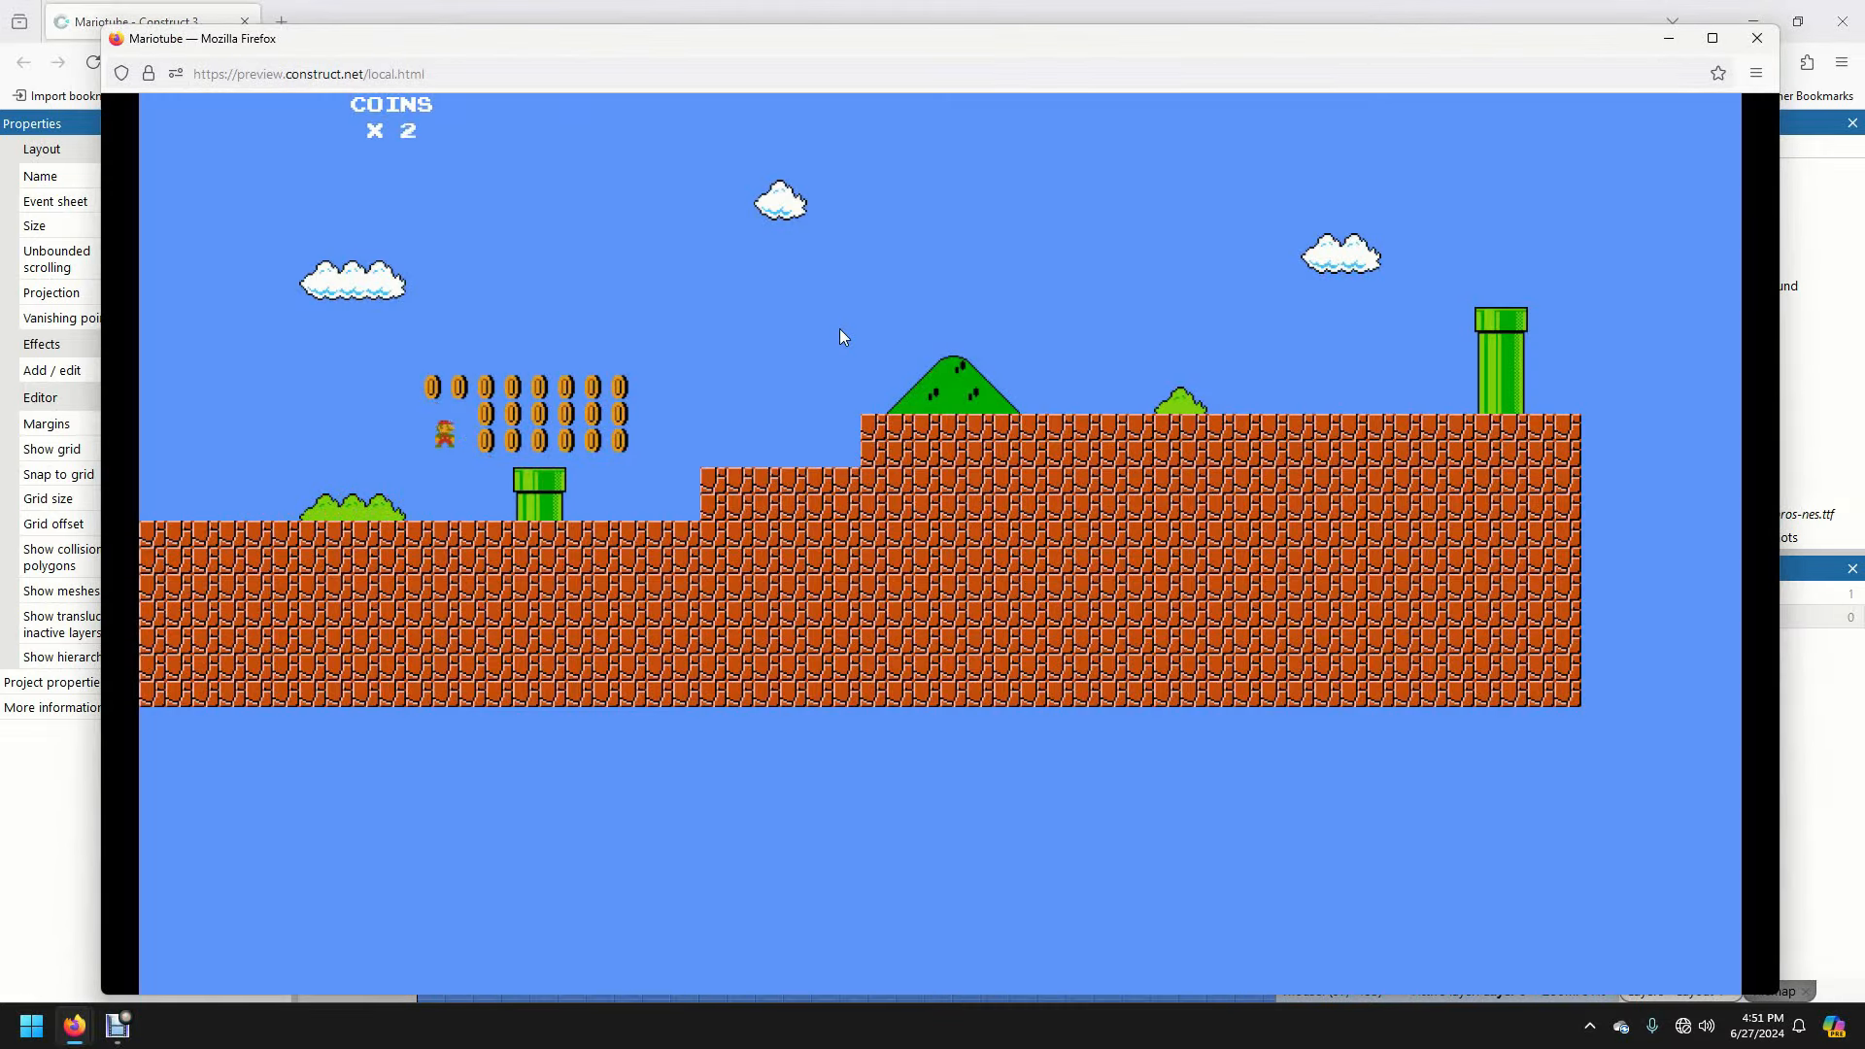
pyautogui.press('Left')
pyautogui.press('Up')
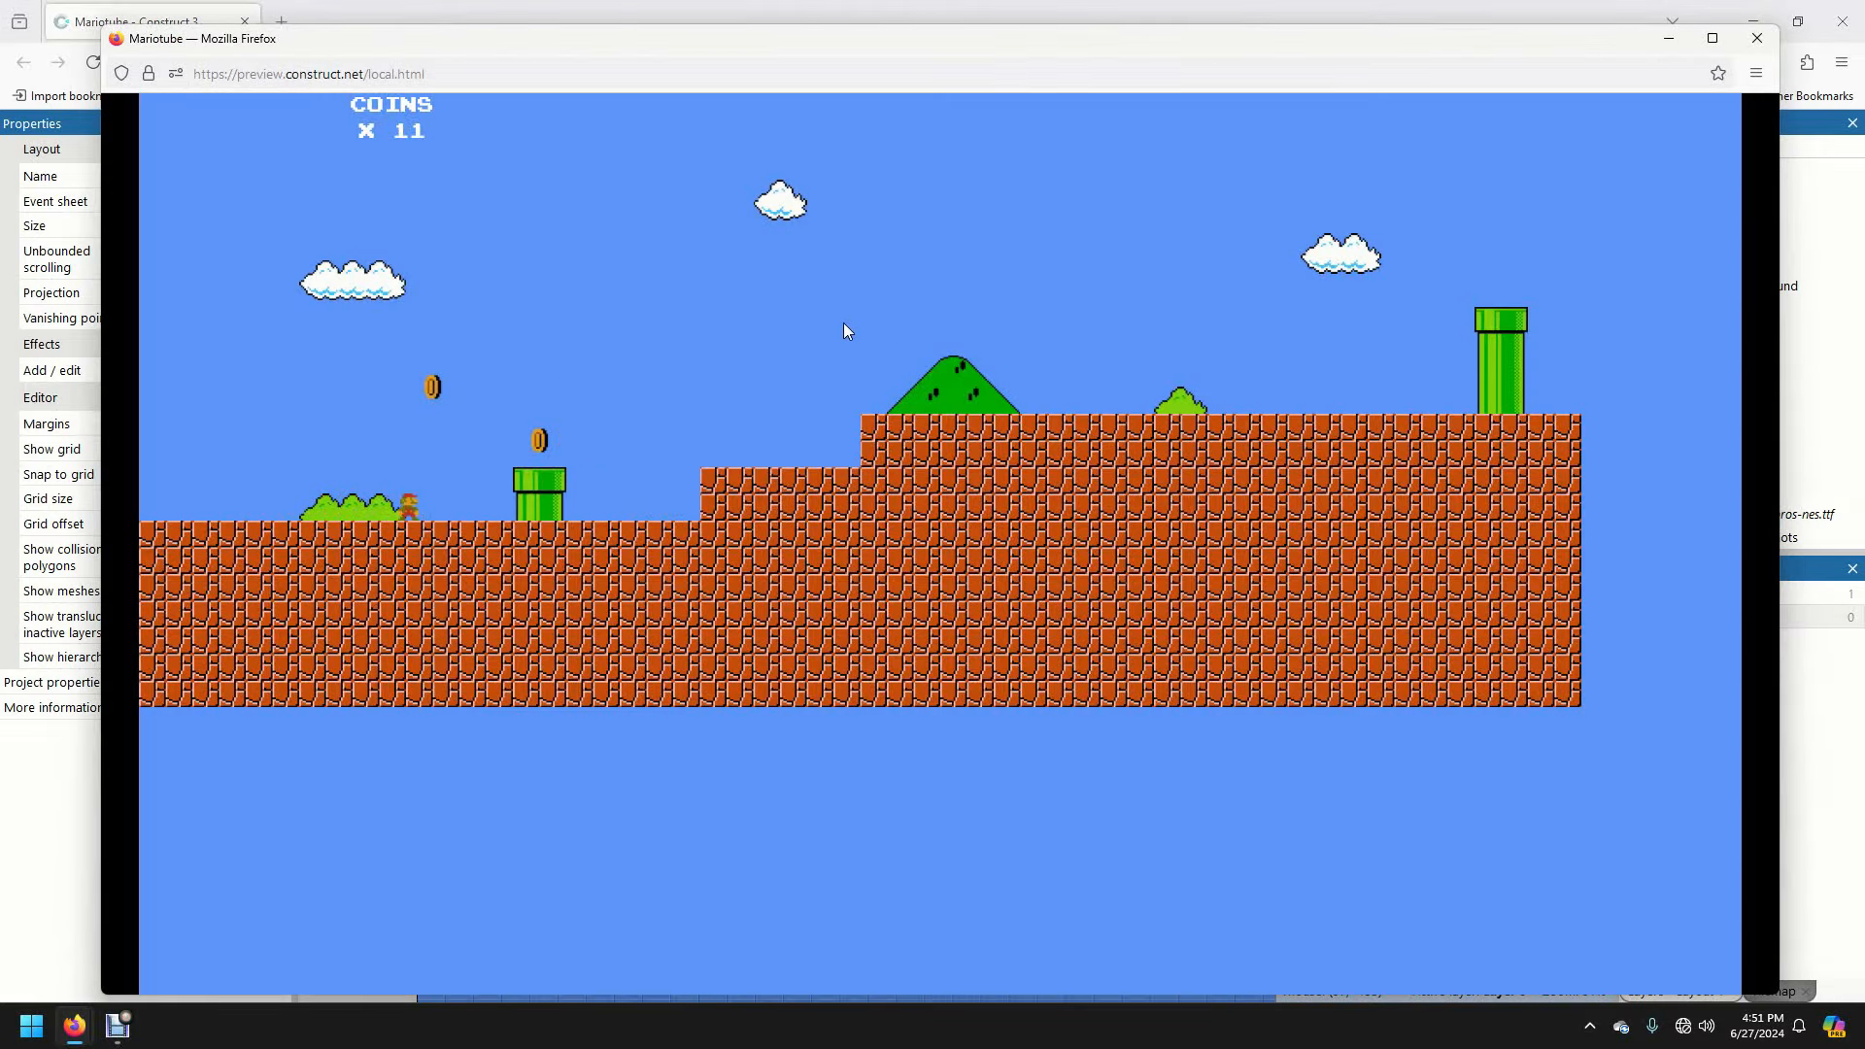
pyautogui.press('Right')
pyautogui.press('Up')
pyautogui.press('Right')
pyautogui.press('Up')
pyautogui.press('Left')
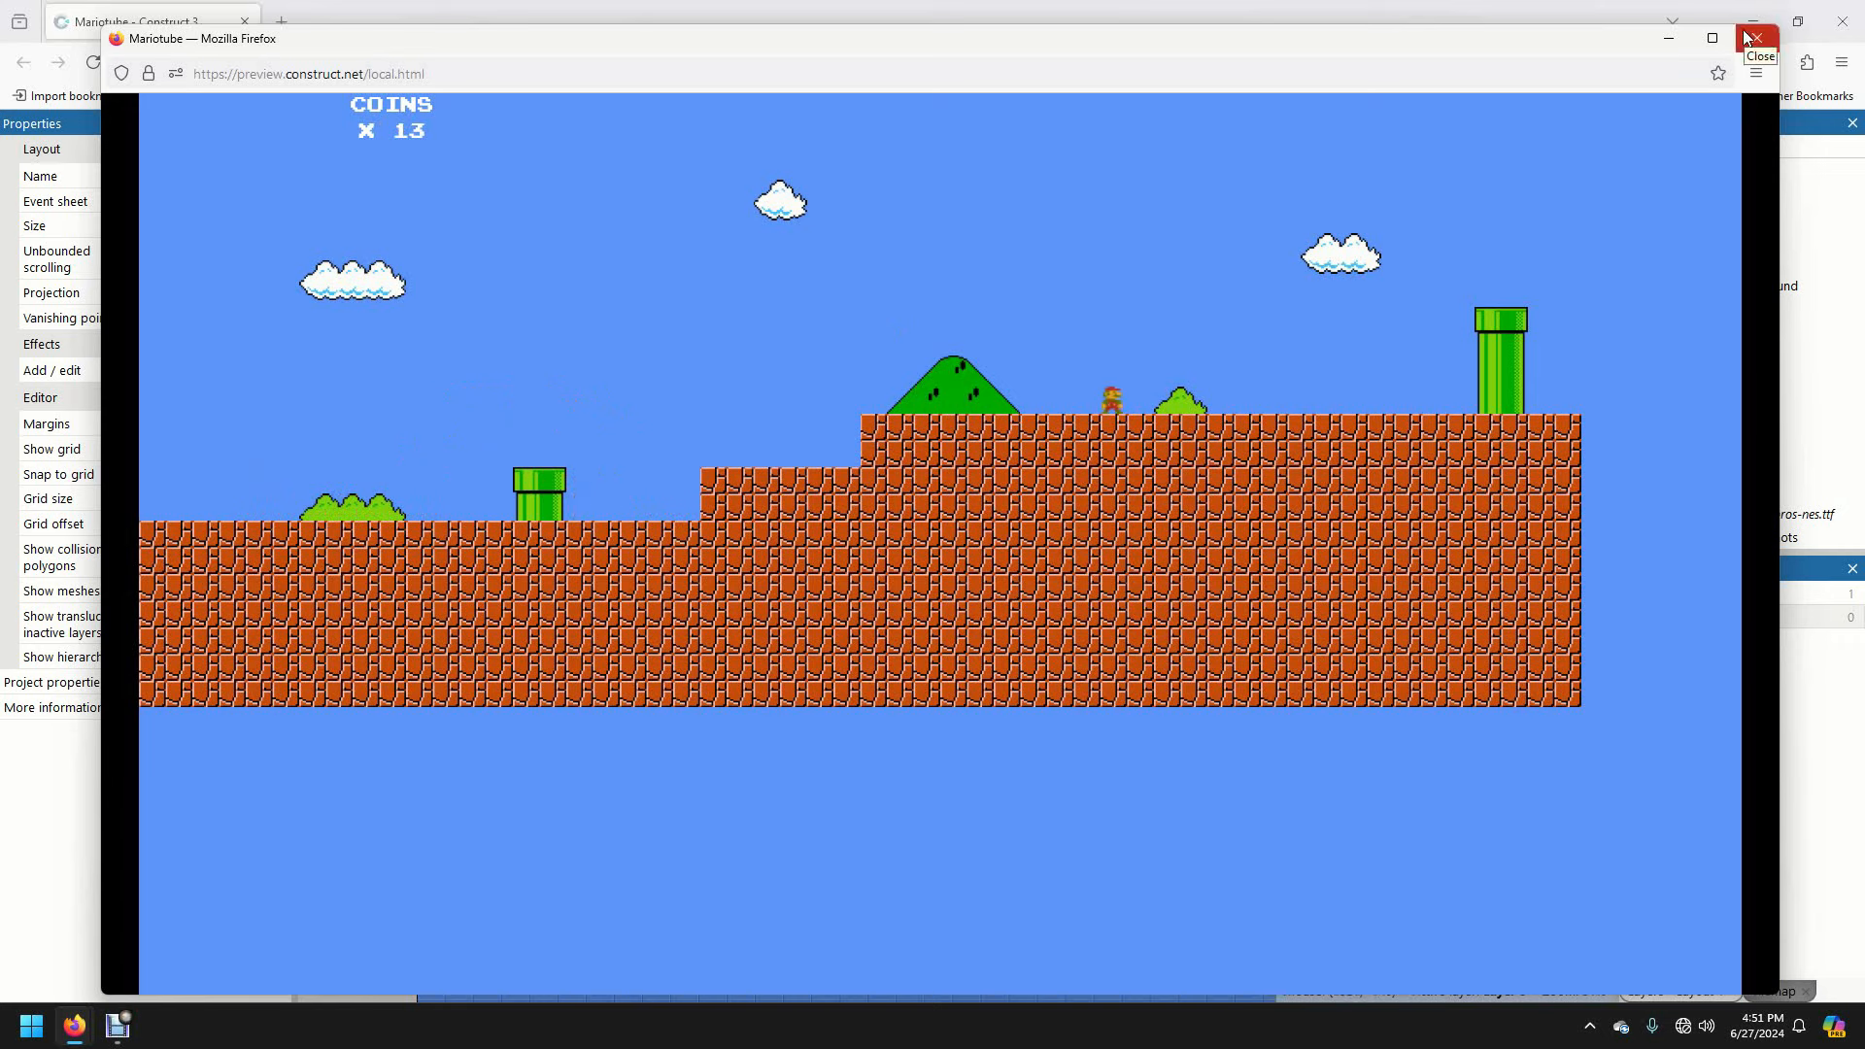
pyautogui.press('Left')
pyautogui.press('Right')
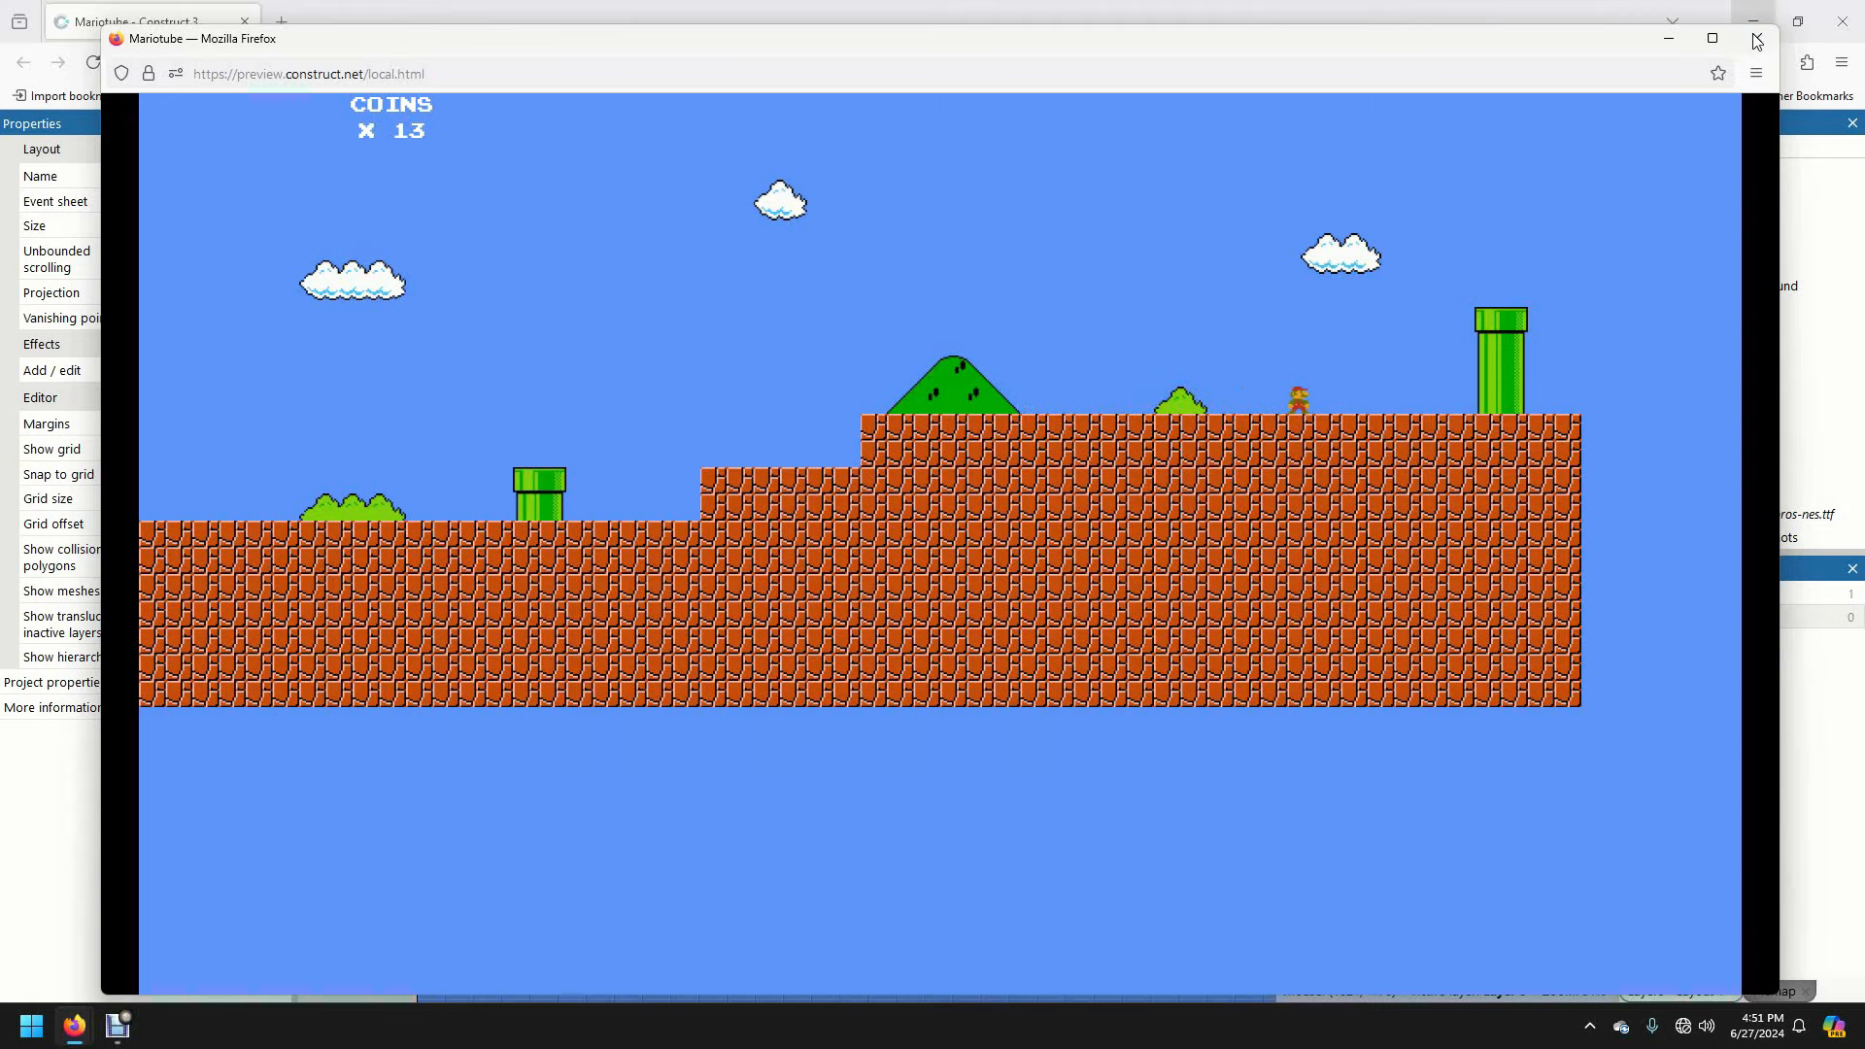
pyautogui.click(1756, 40)
pyautogui.click(370, 125)
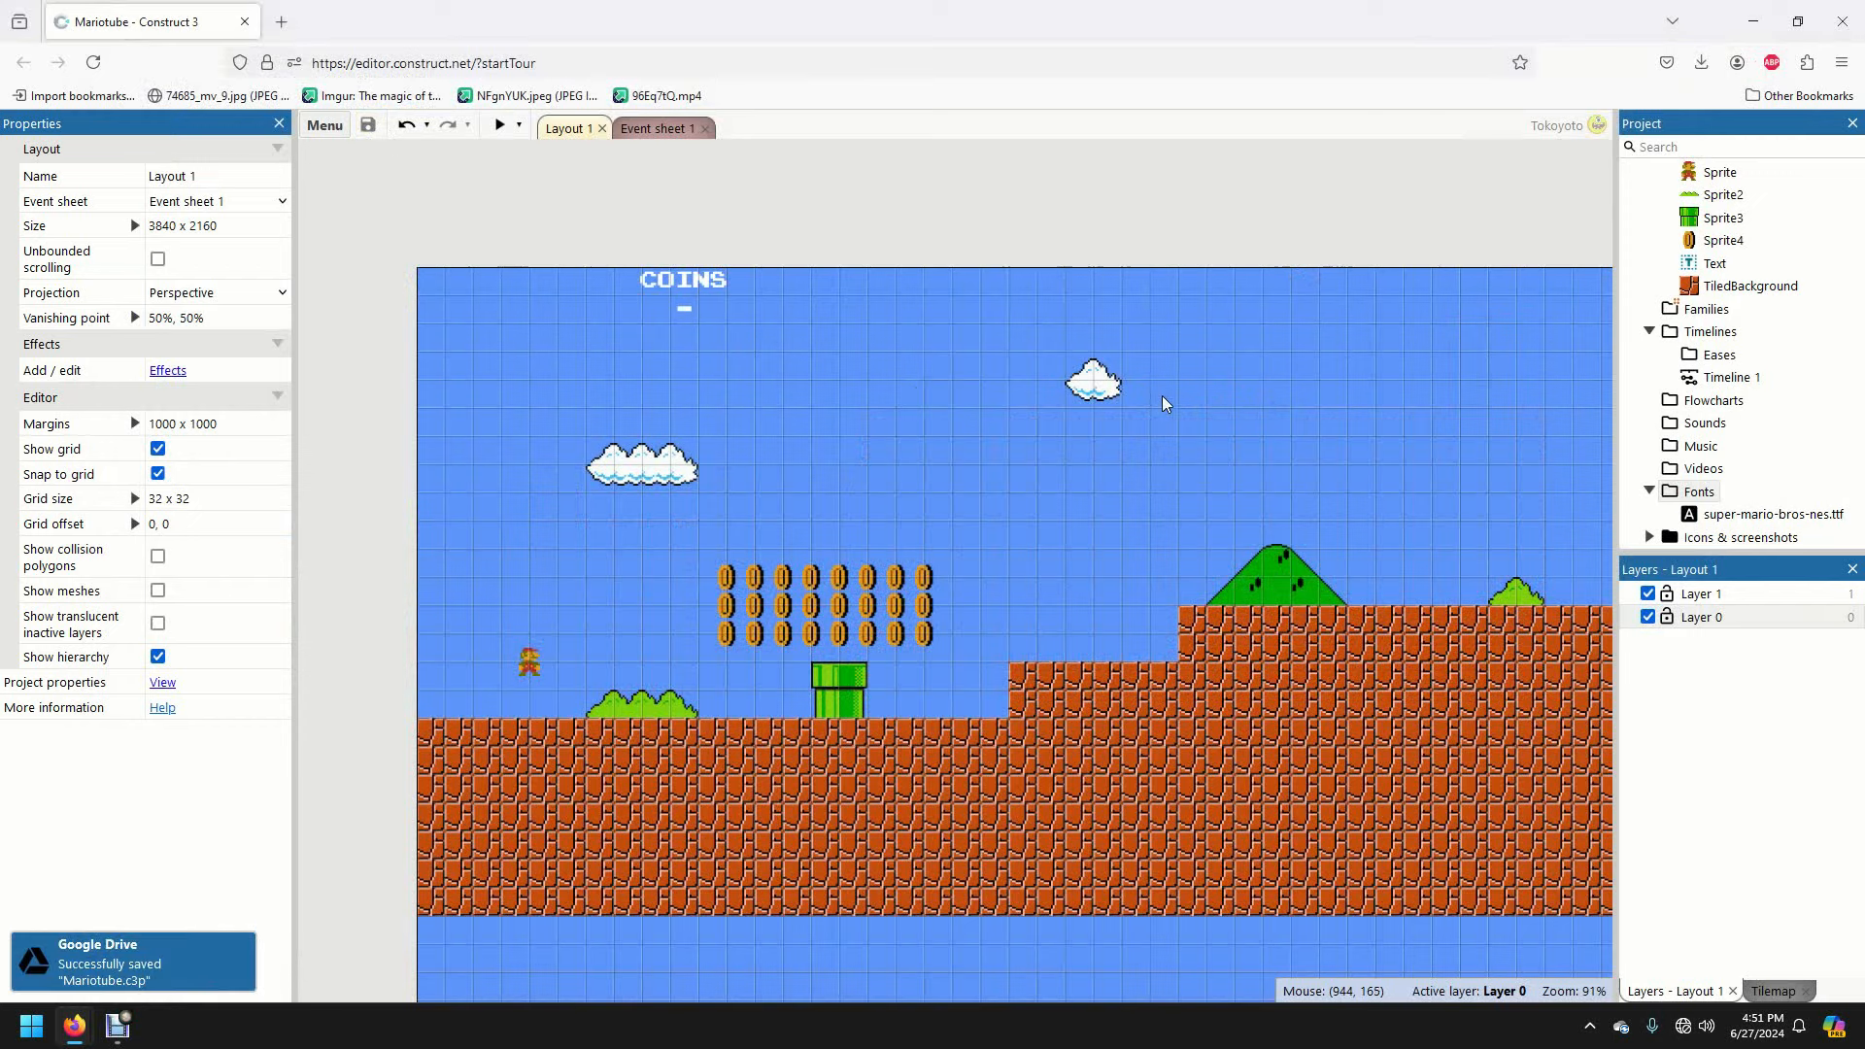
pyautogui.moveTo(691, 527); pyautogui.dragTo(1006, 673)
pyautogui.press('Delete')
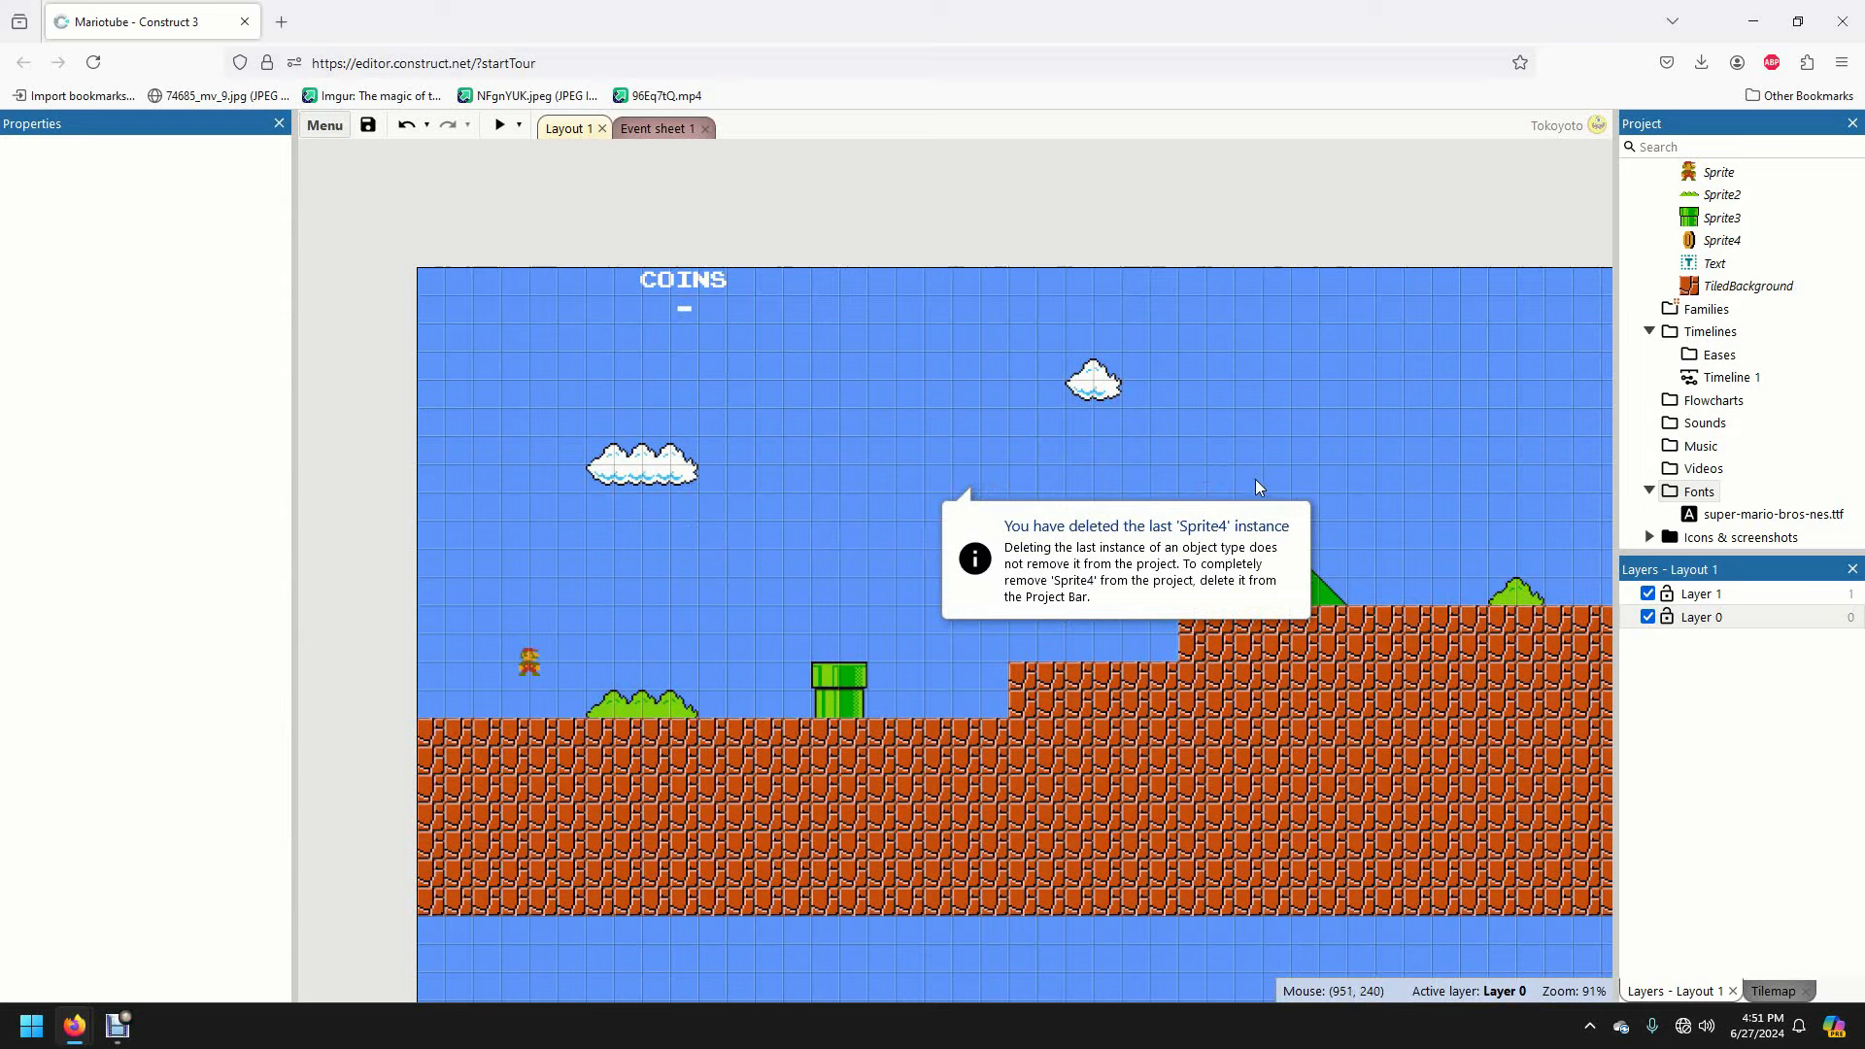
pyautogui.hotkey('ctrl', 'z')
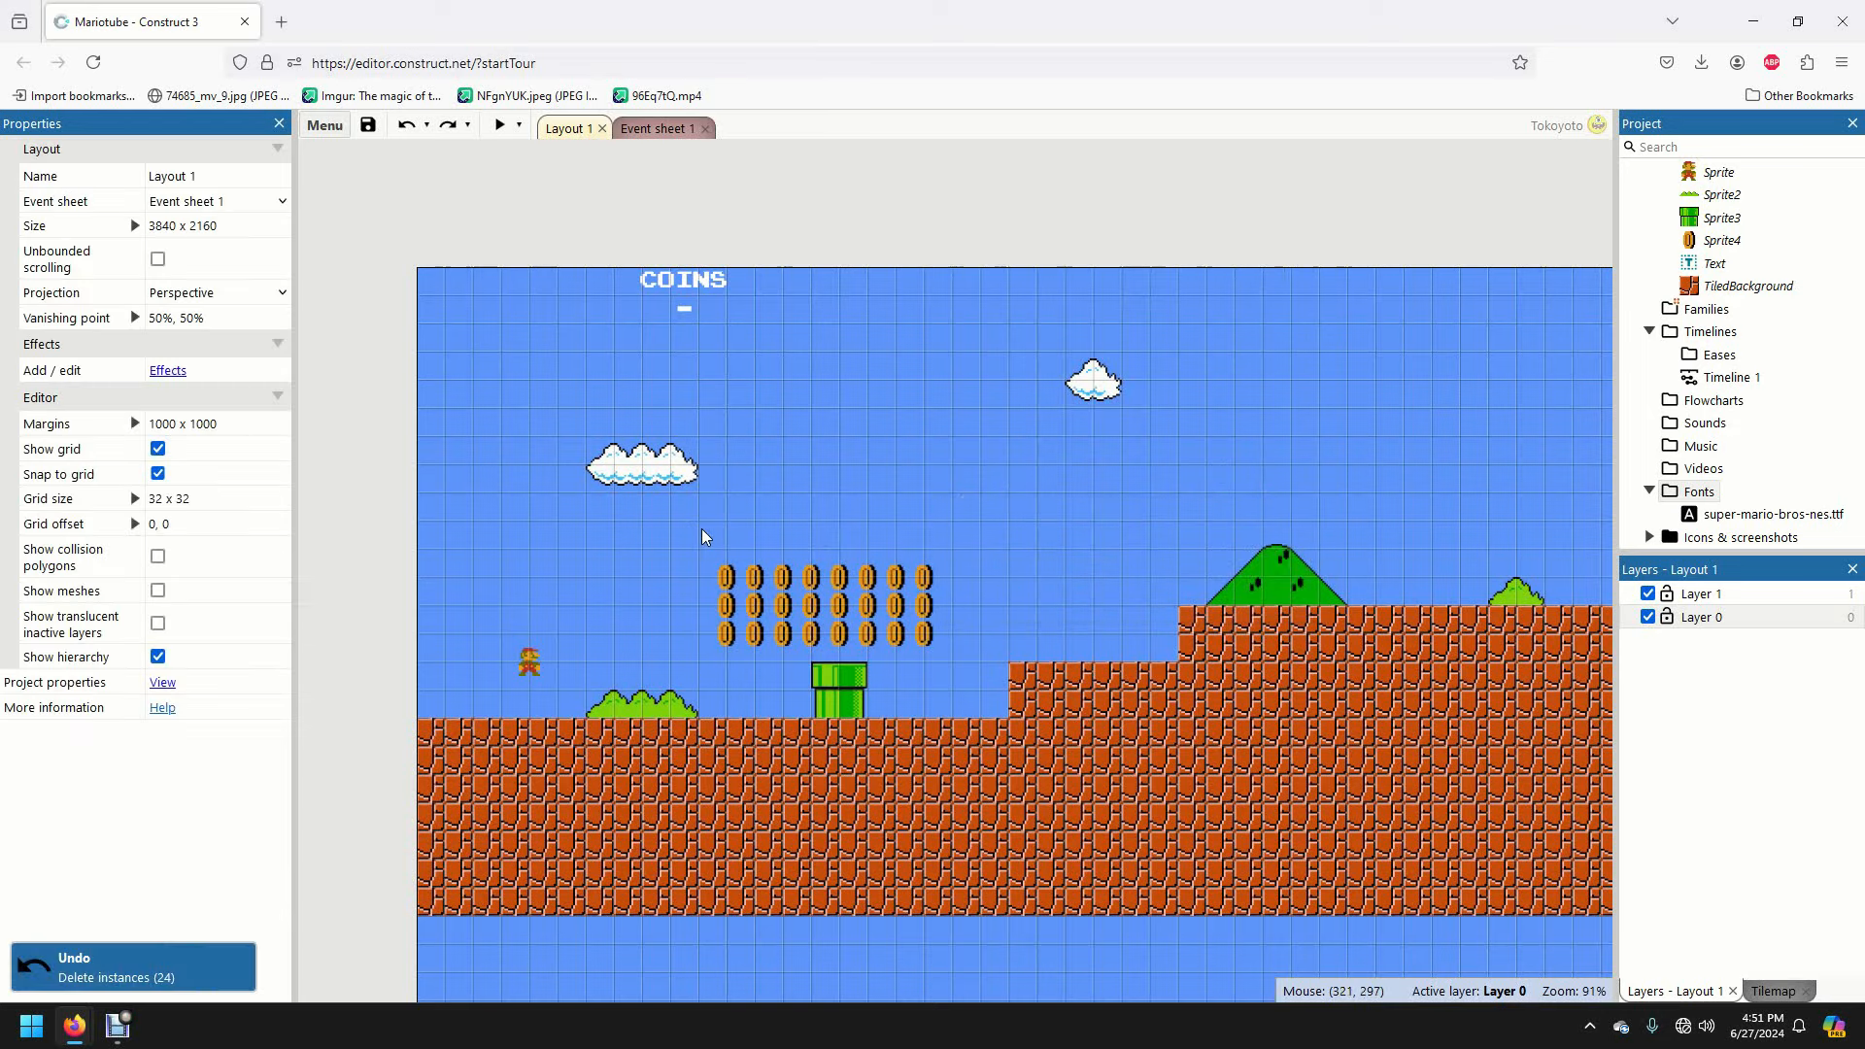
# - Delete the coins of the block until only two remain
pyautogui.moveTo(709, 532); pyautogui.dragTo(989, 626)
pyautogui.press('Delete')
pyautogui.moveTo(683, 574); pyautogui.dragTo(816, 583)
pyautogui.press('Delete')
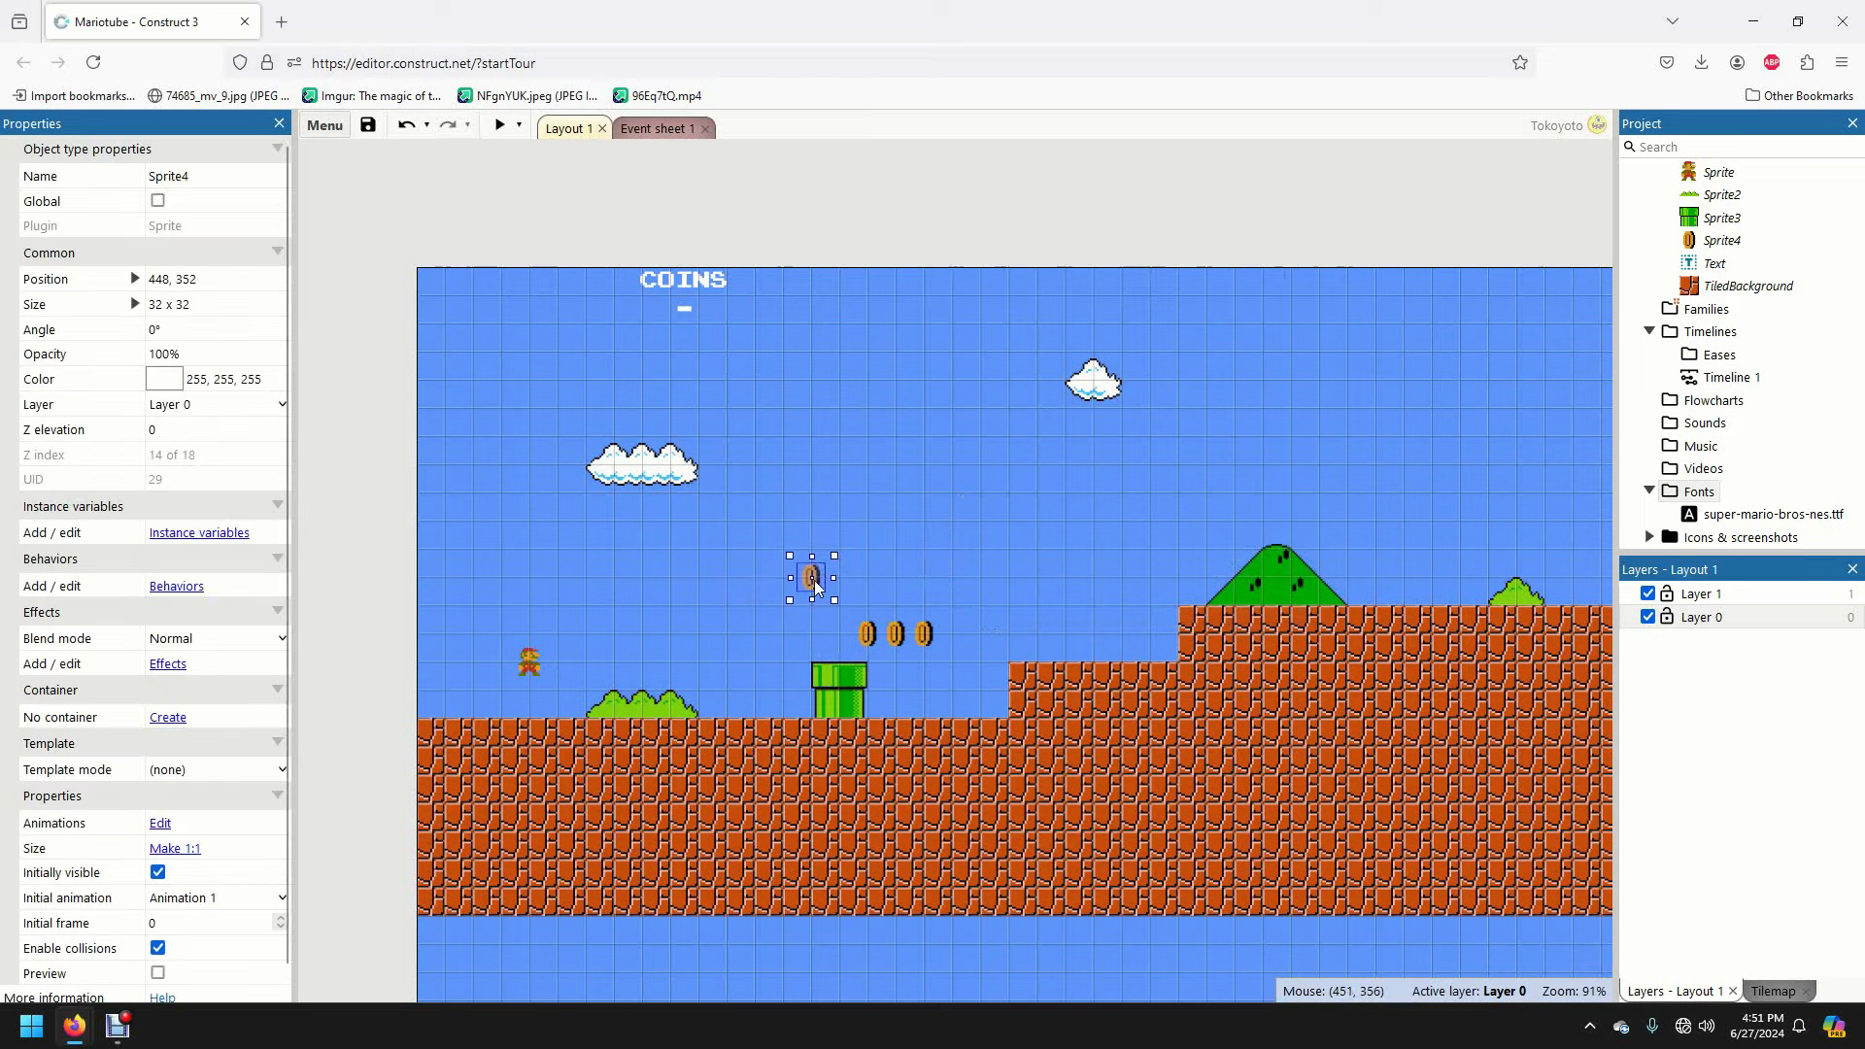
pyautogui.press('Delete')
pyautogui.click(867, 635)
pyautogui.press('Delete')
# - Place the two remaining coins on either side of the low green pipe, the left one at position 352, 416
pyautogui.moveTo(898, 637); pyautogui.dragTo(868, 495)
pyautogui.moveTo(918, 630); pyautogui.dragTo(738, 641)
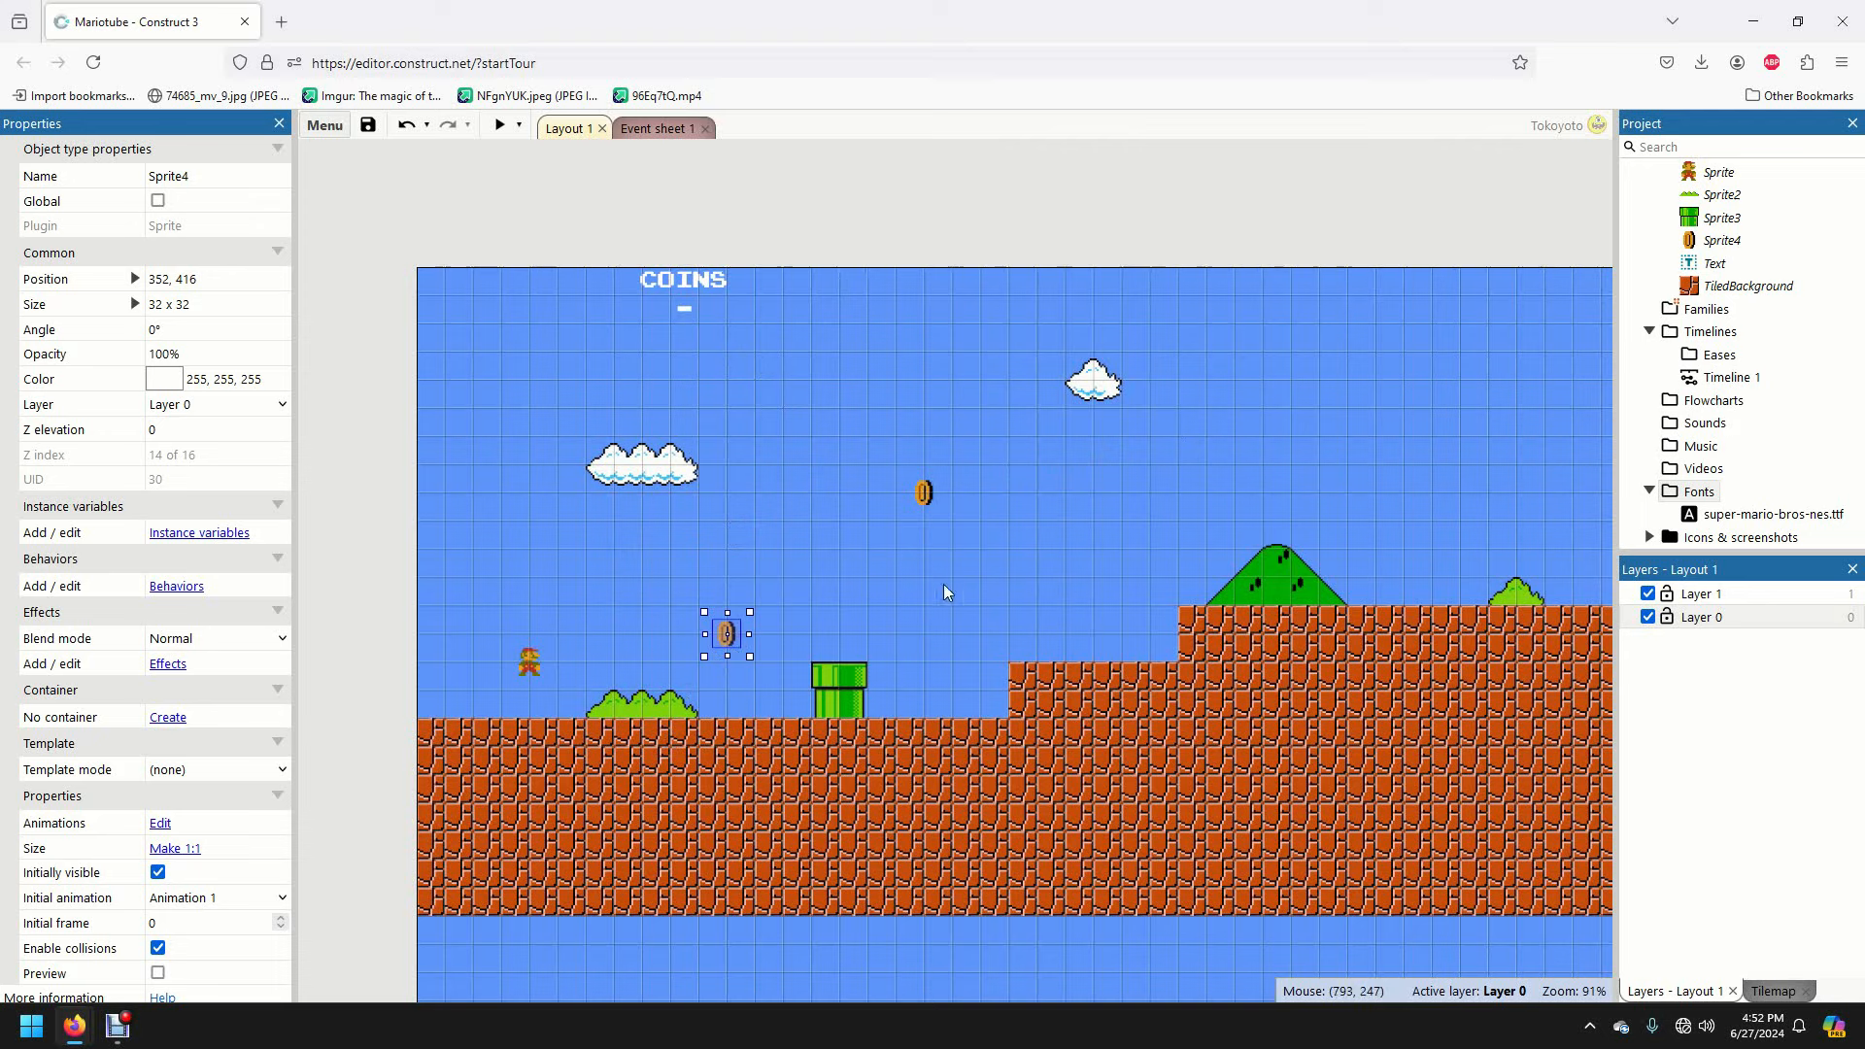
pyautogui.moveTo(927, 496); pyautogui.dragTo(930, 637)
pyautogui.click(895, 480)
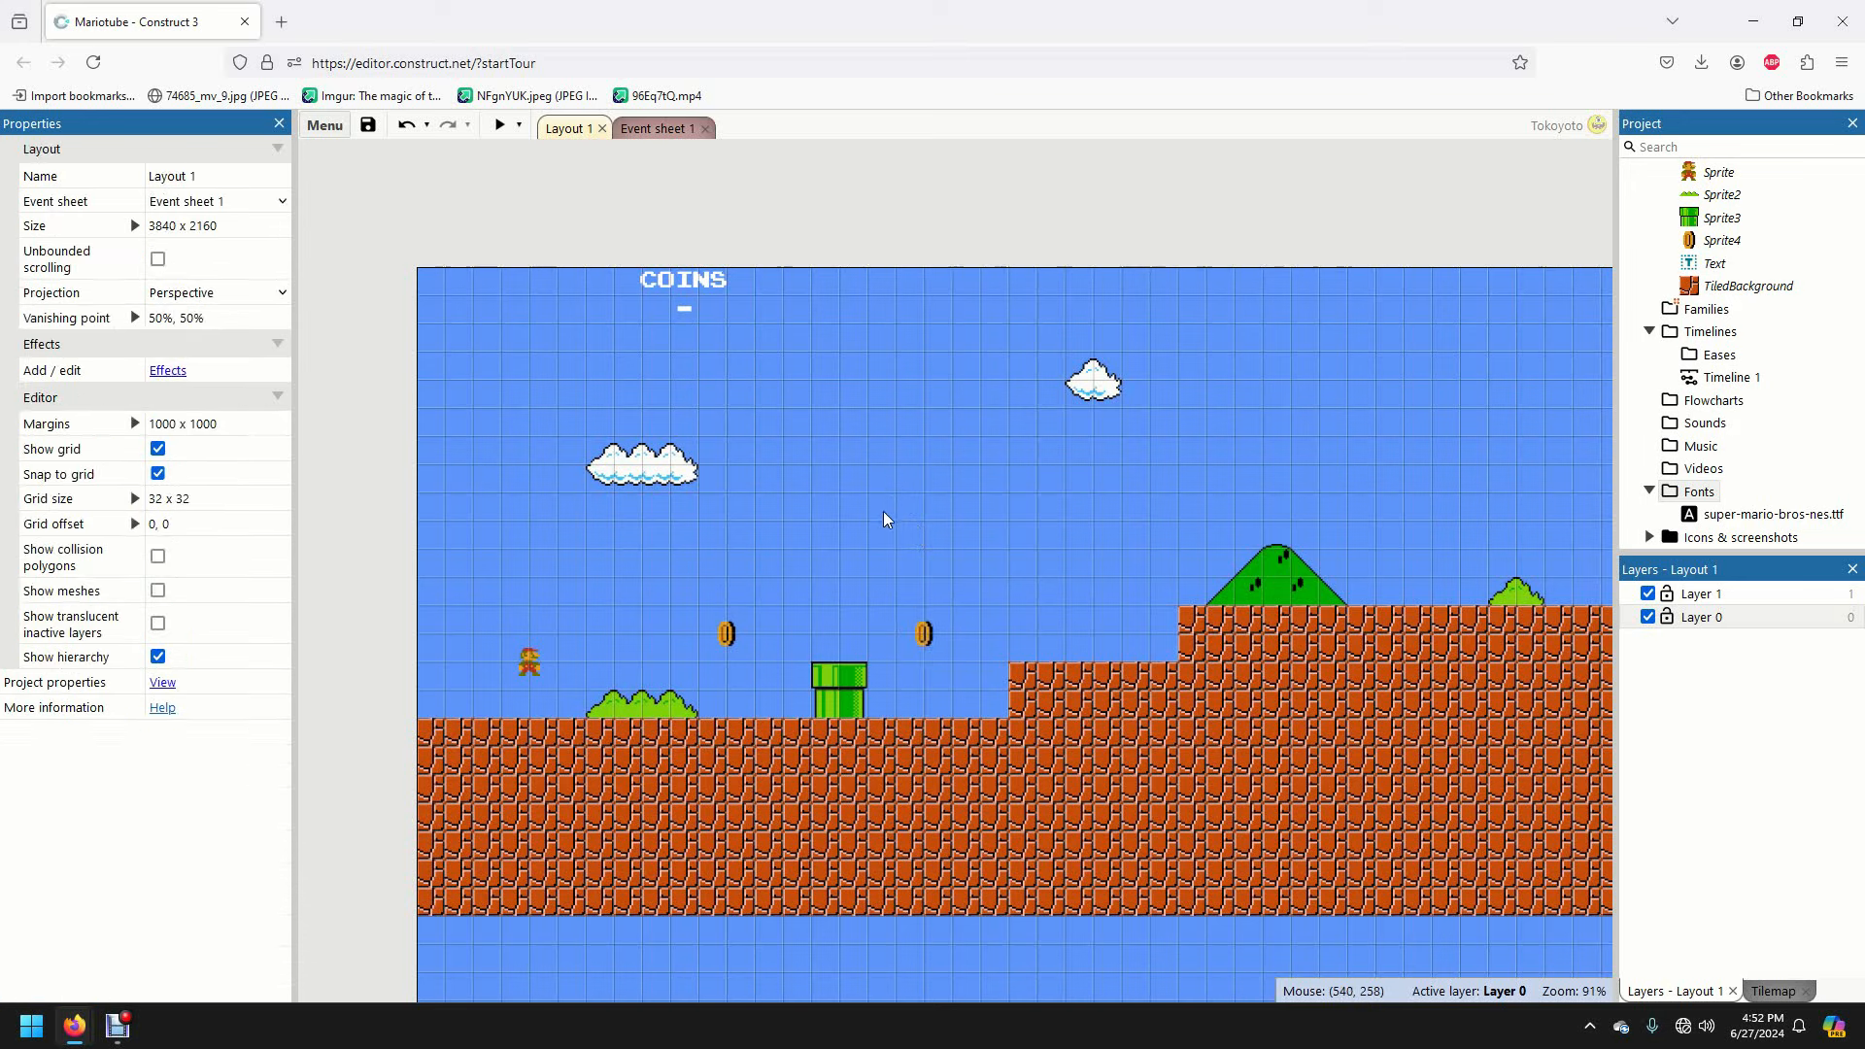
# - Check the two-coin layout in a brief preview, and place Mario on the low green pipe at position 480, 416
pyautogui.rightClick(881, 476)
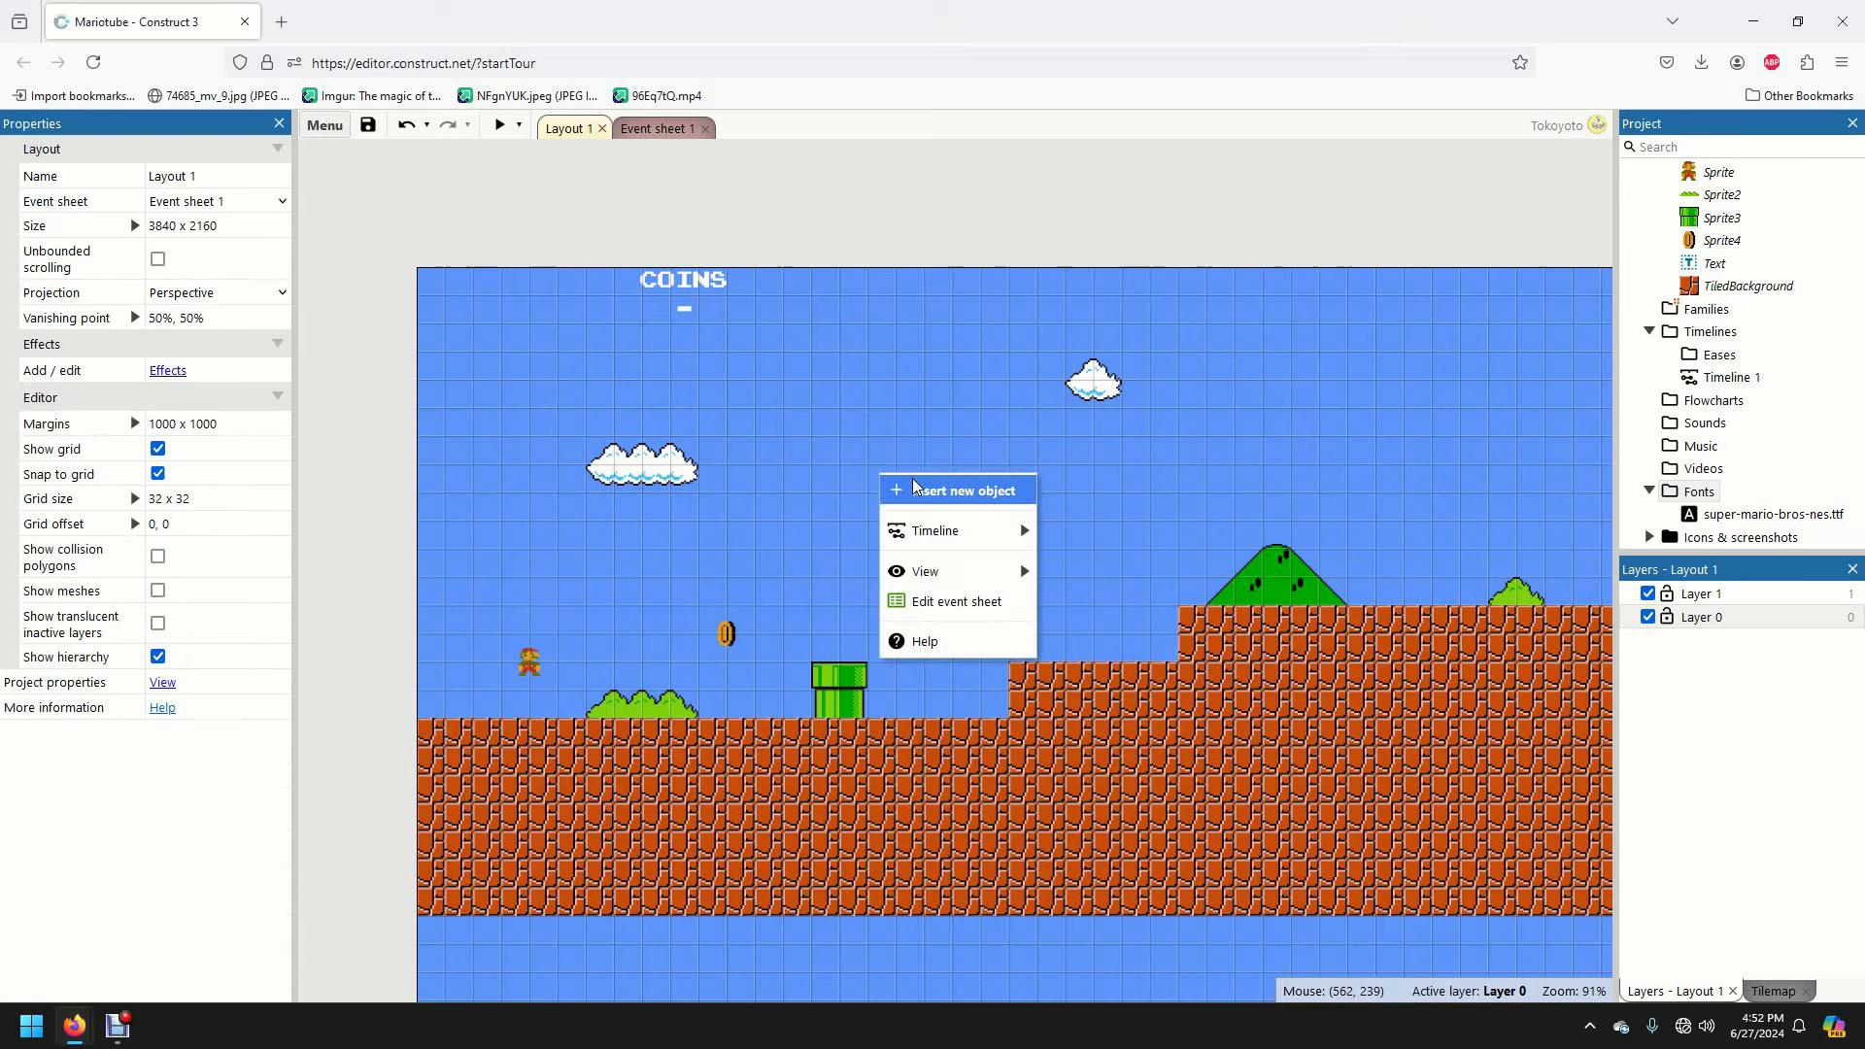
pyautogui.click(499, 125)
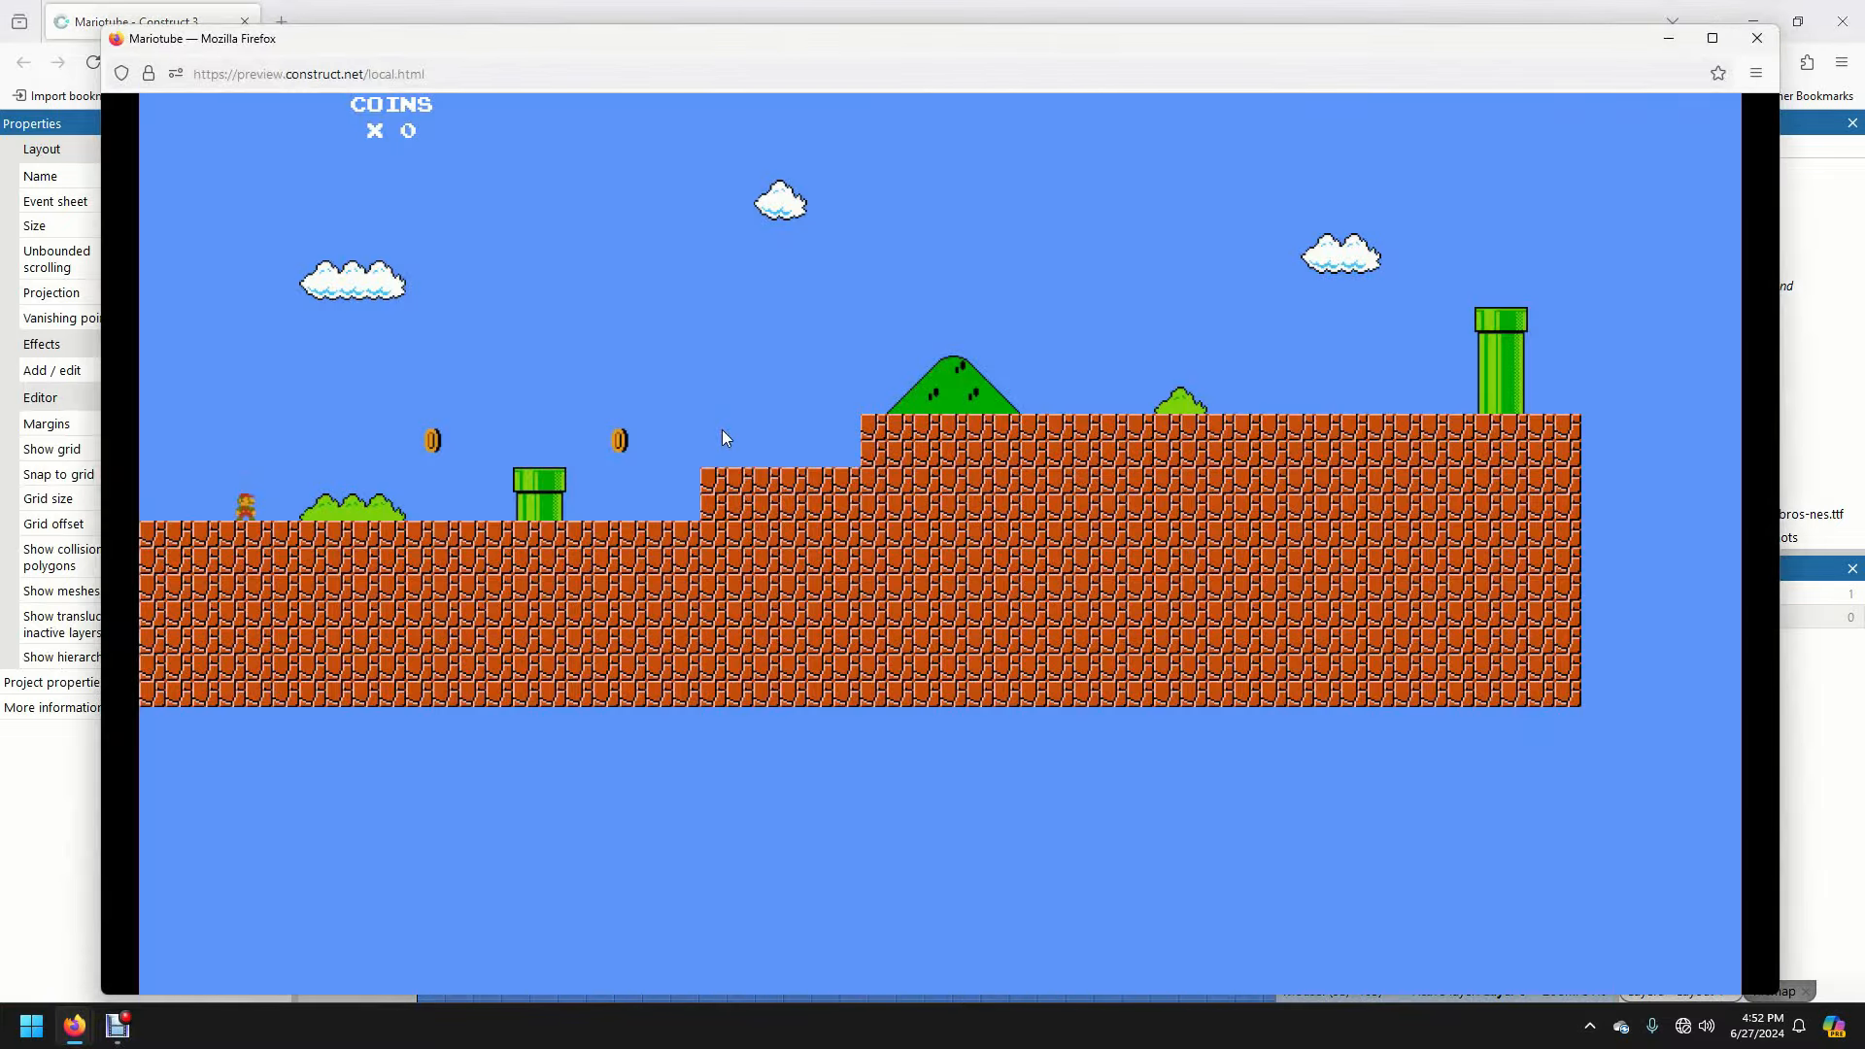
pyautogui.click(1760, 39)
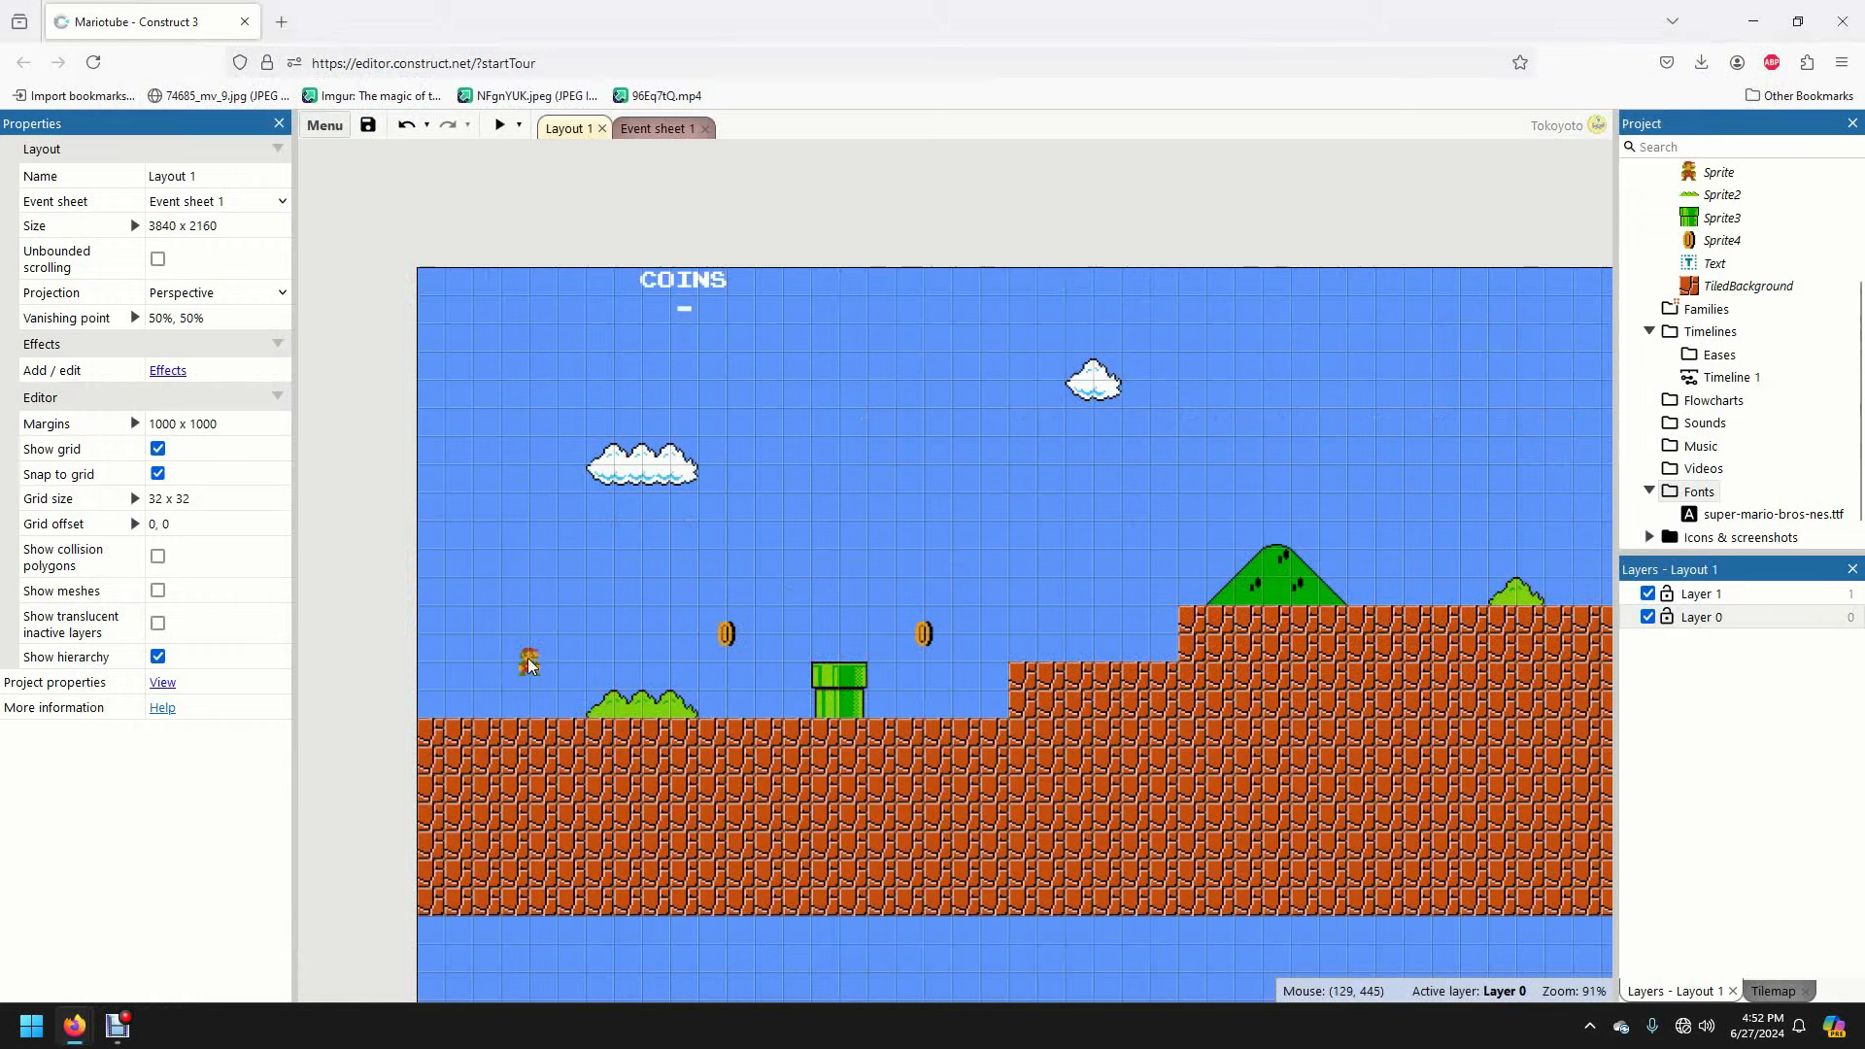
pyautogui.moveTo(530, 661); pyautogui.dragTo(844, 646)
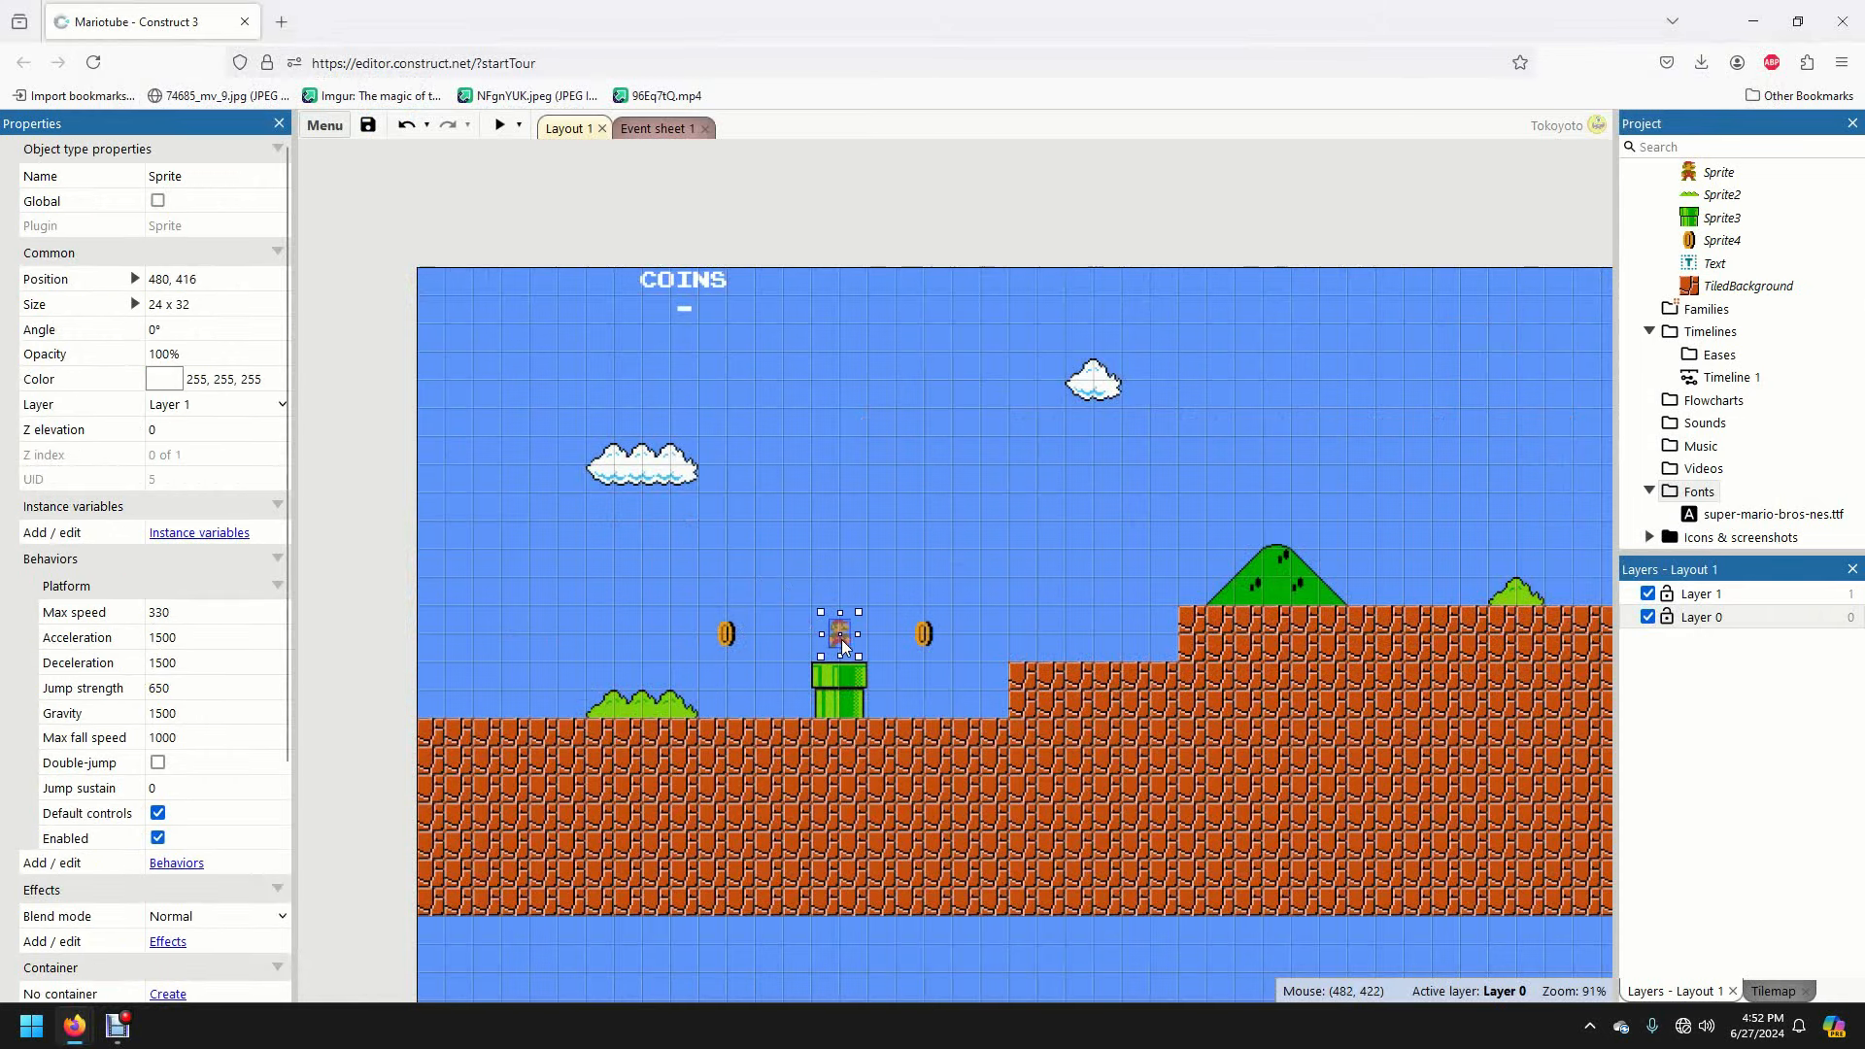
pyautogui.click(202, 534)
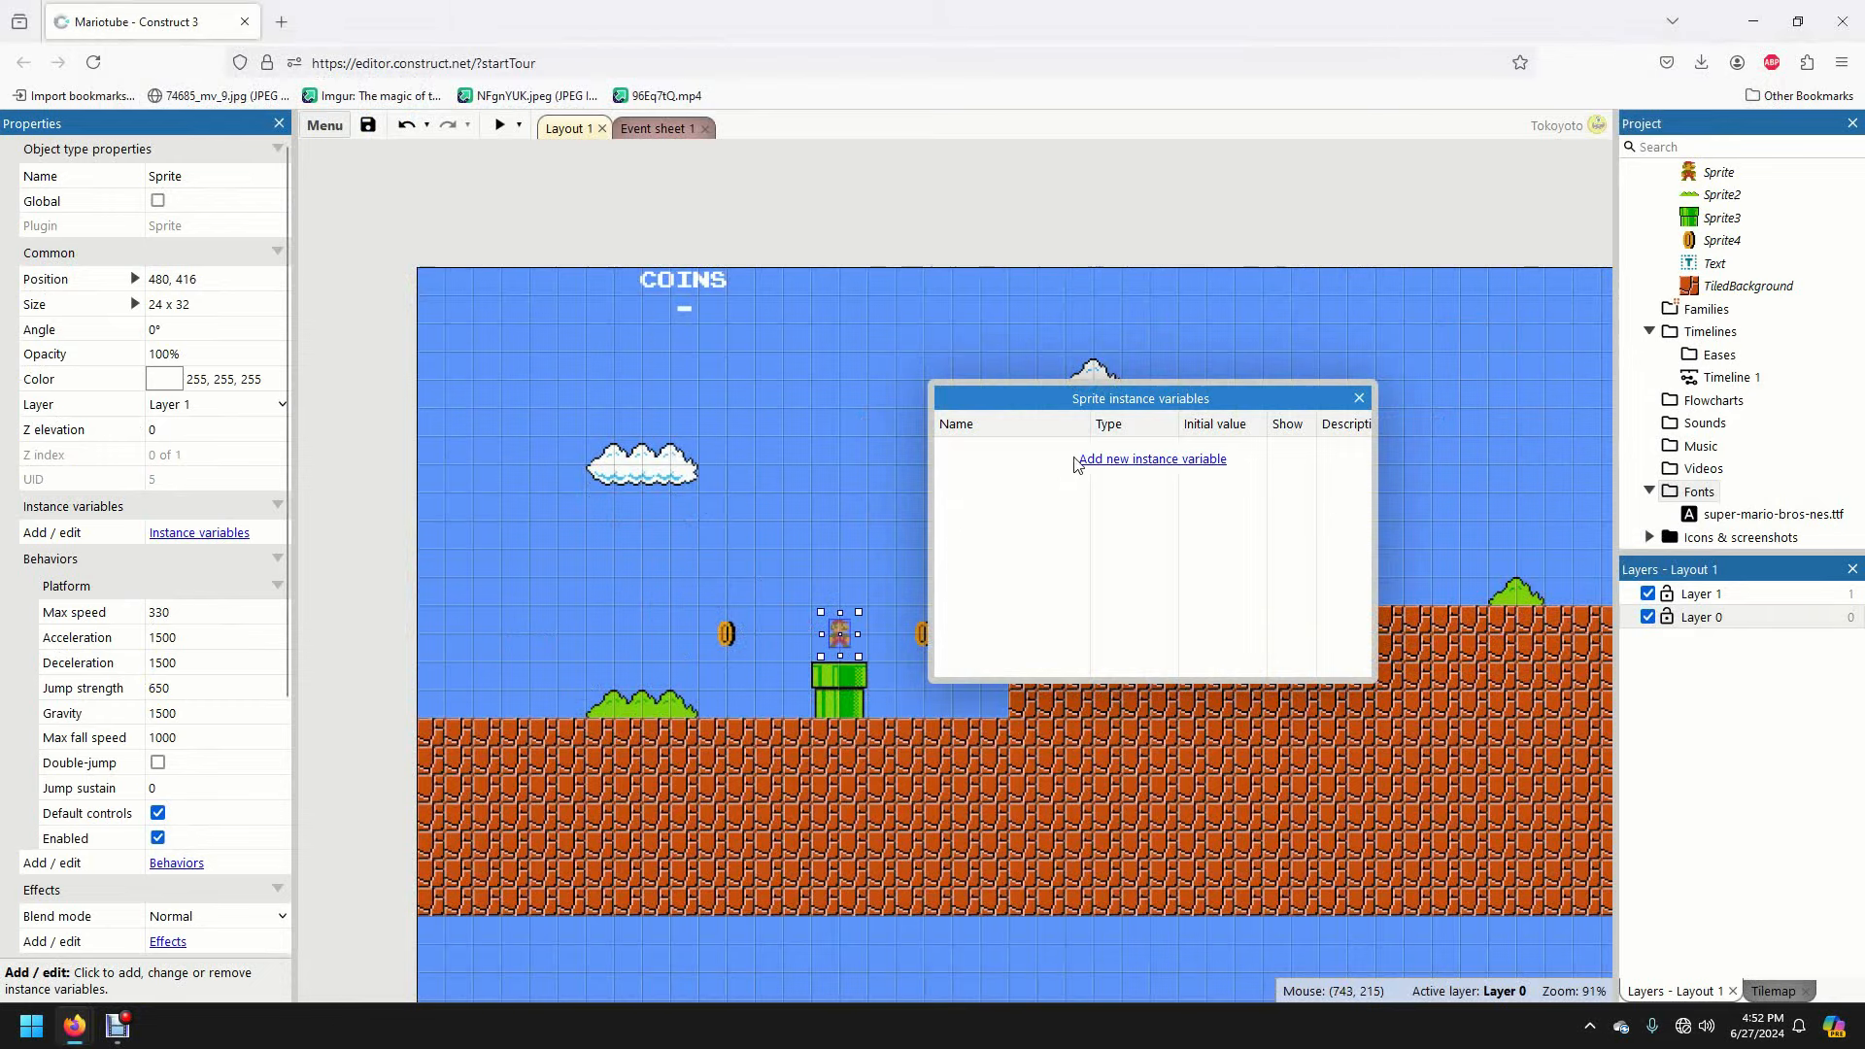
pyautogui.click(1117, 459)
pyautogui.click(1075, 688)
pyautogui.click(1359, 399)
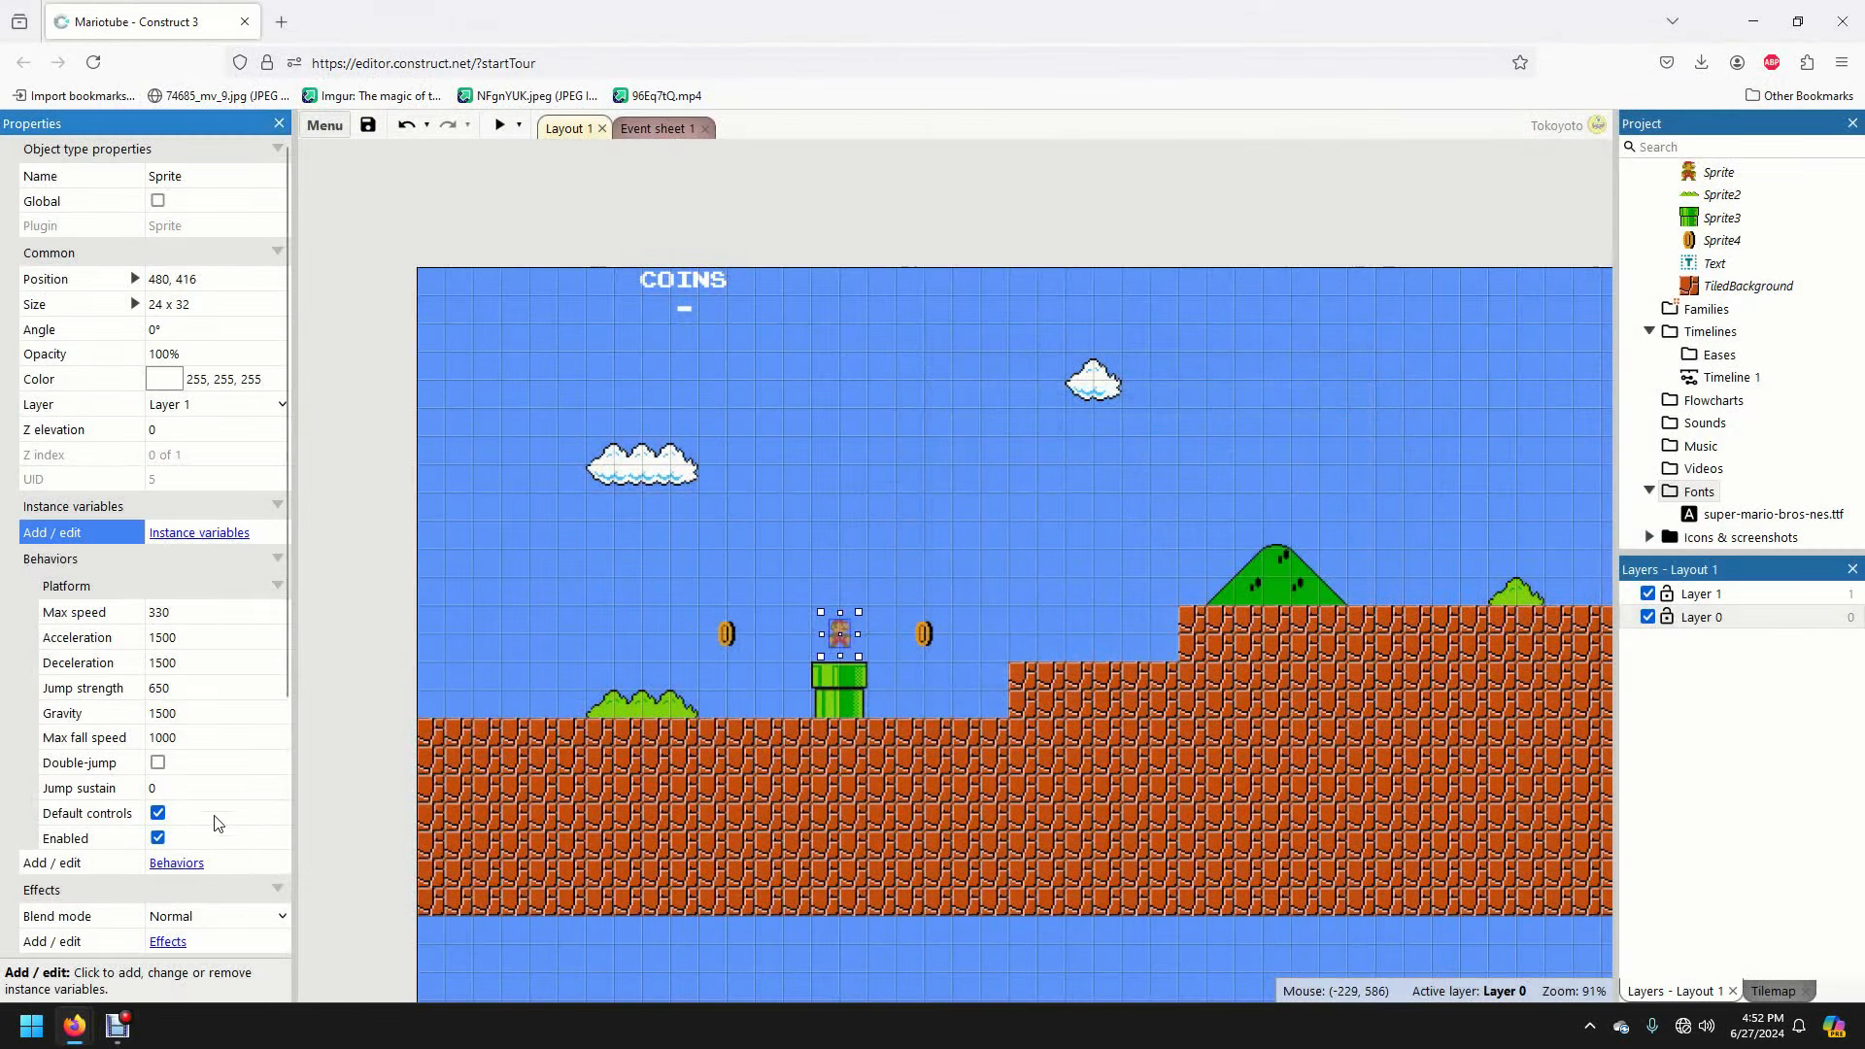
# - Add the Scroll To behavior to the Mario sprite
pyautogui.scroll(-1, 224, 755)
pyautogui.scroll(-2, 224, 755)
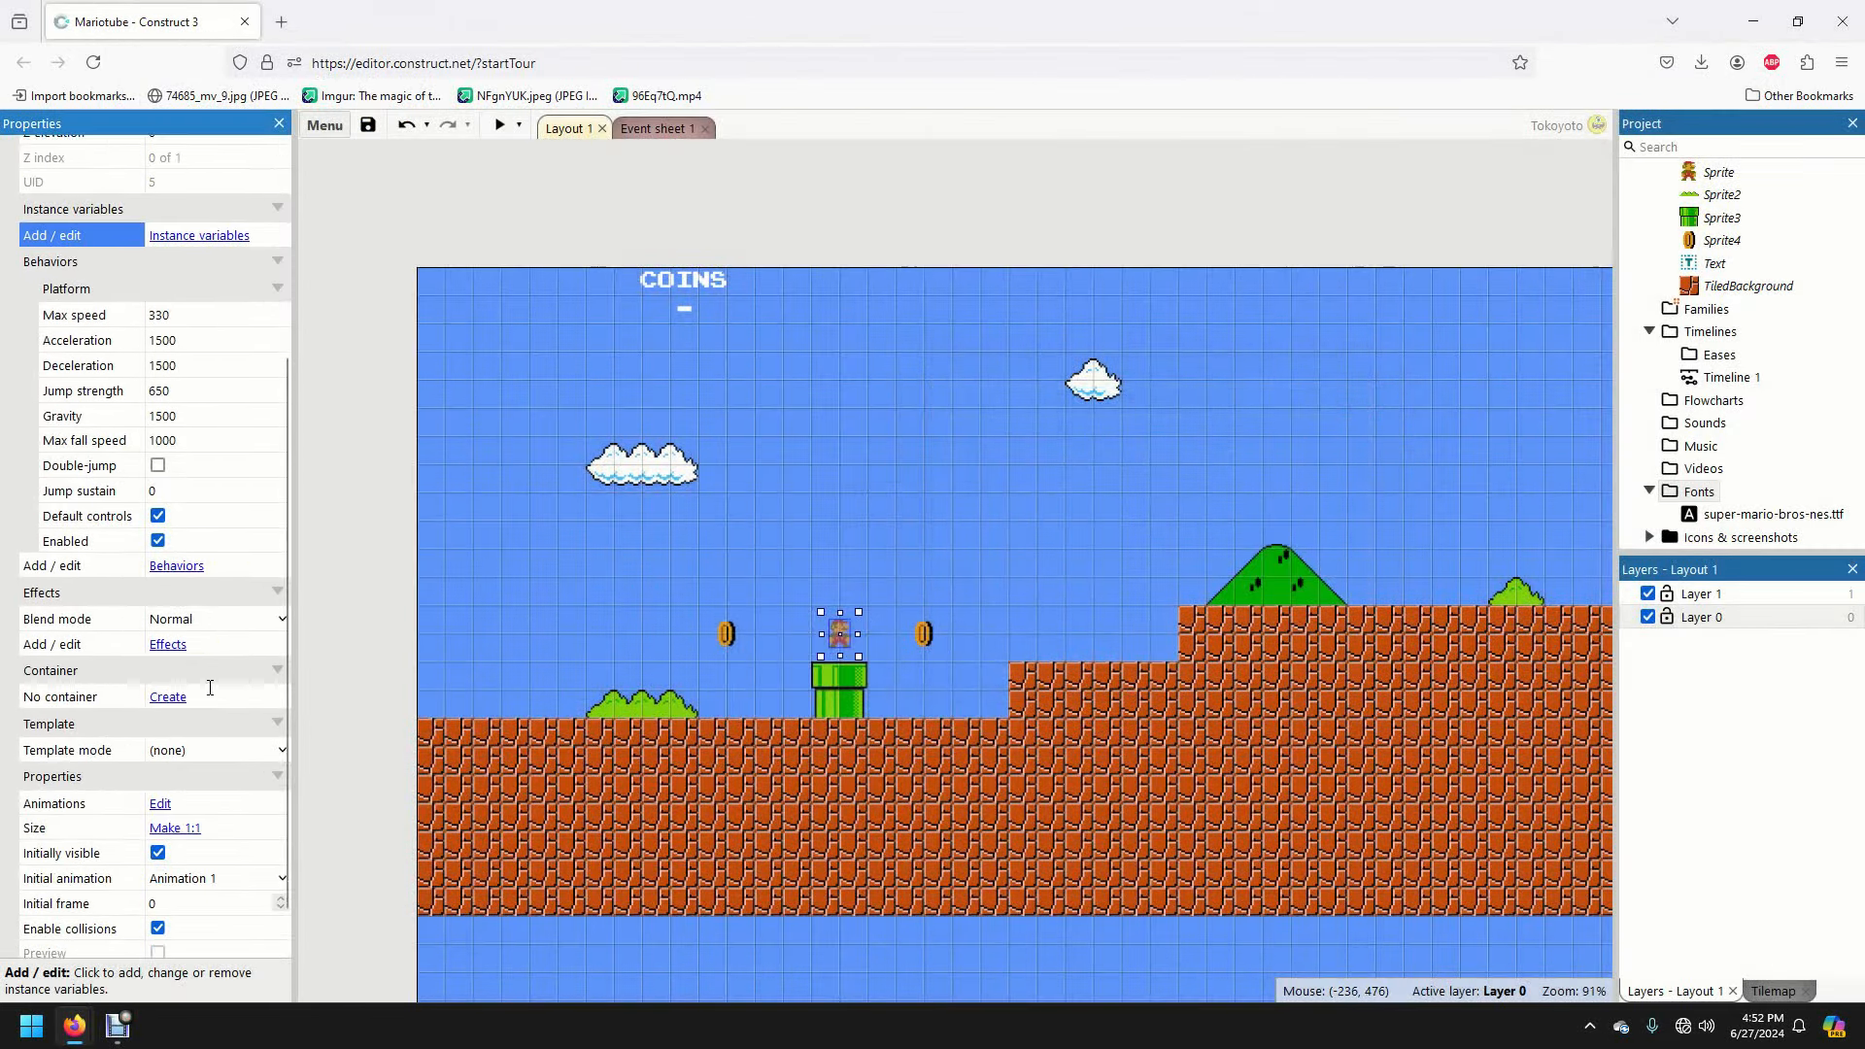
pyautogui.click(199, 565)
pyautogui.click(1192, 346)
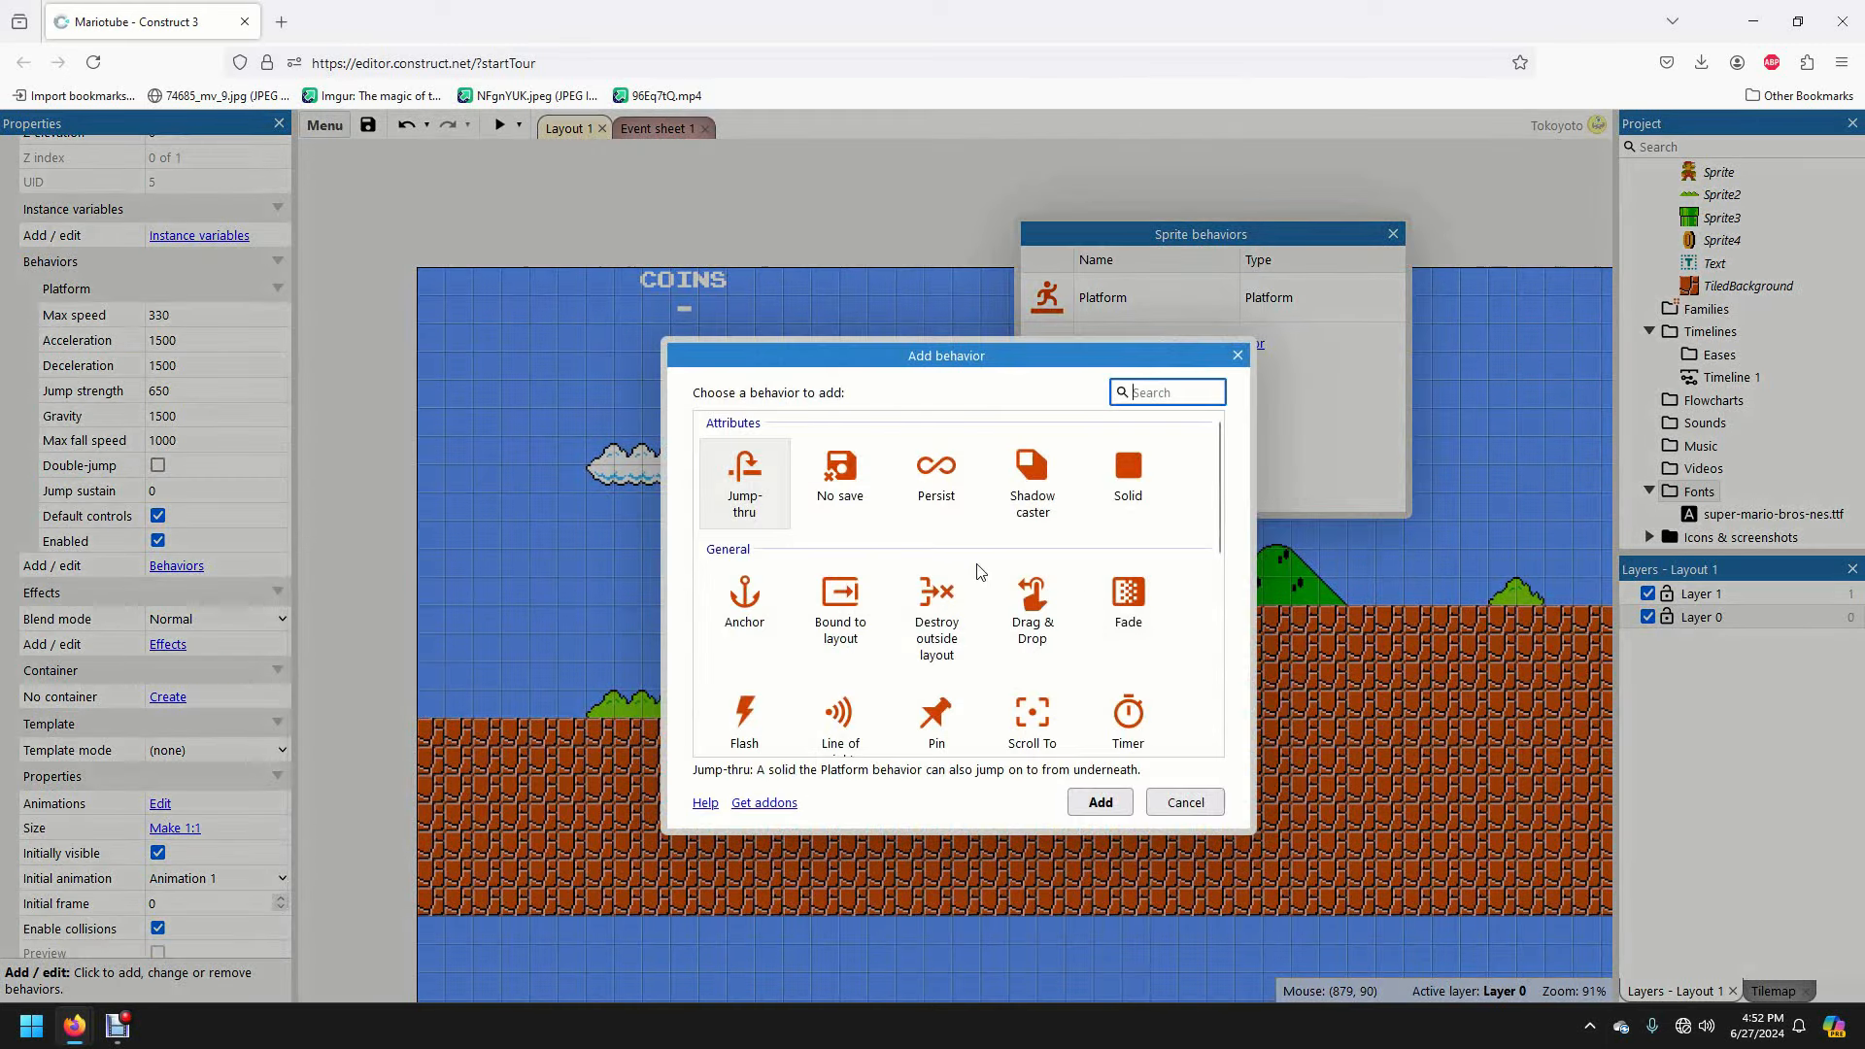
pyautogui.scroll(-1, 980, 572)
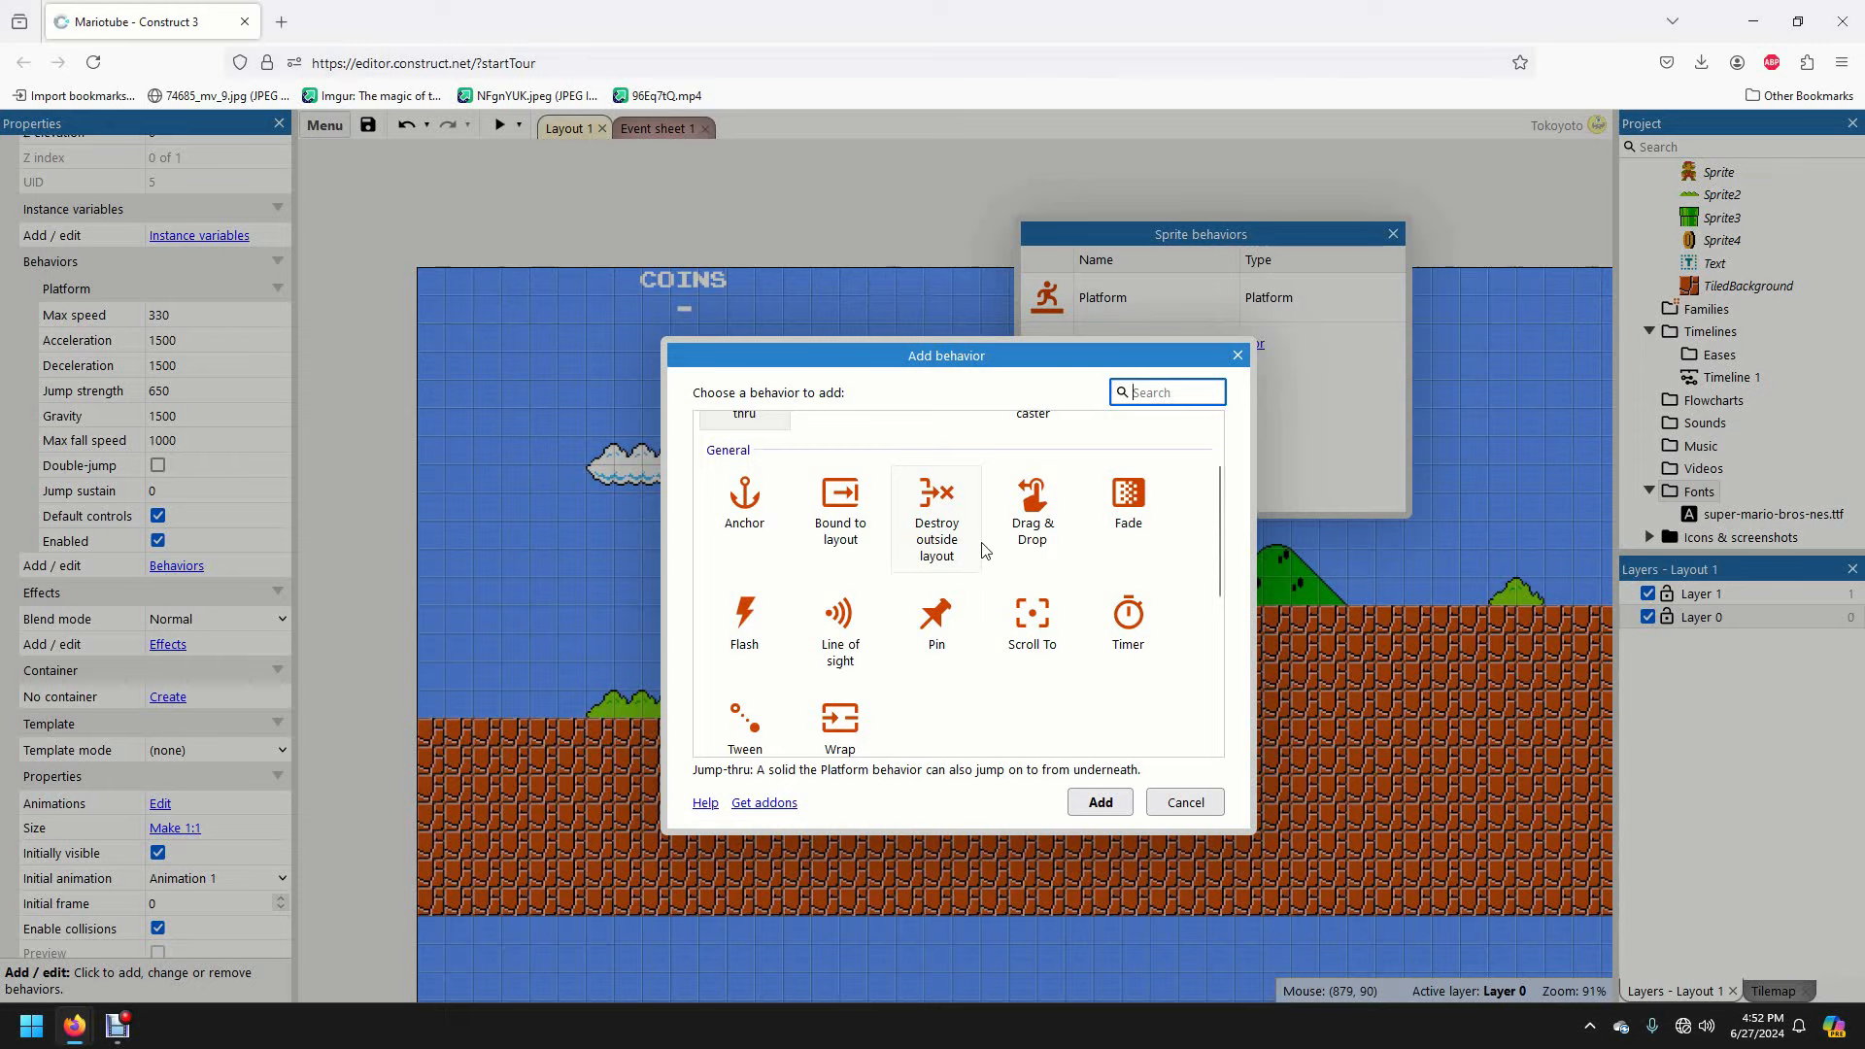
pyautogui.scroll(1, 984, 551)
pyautogui.scroll(-1, 971, 551)
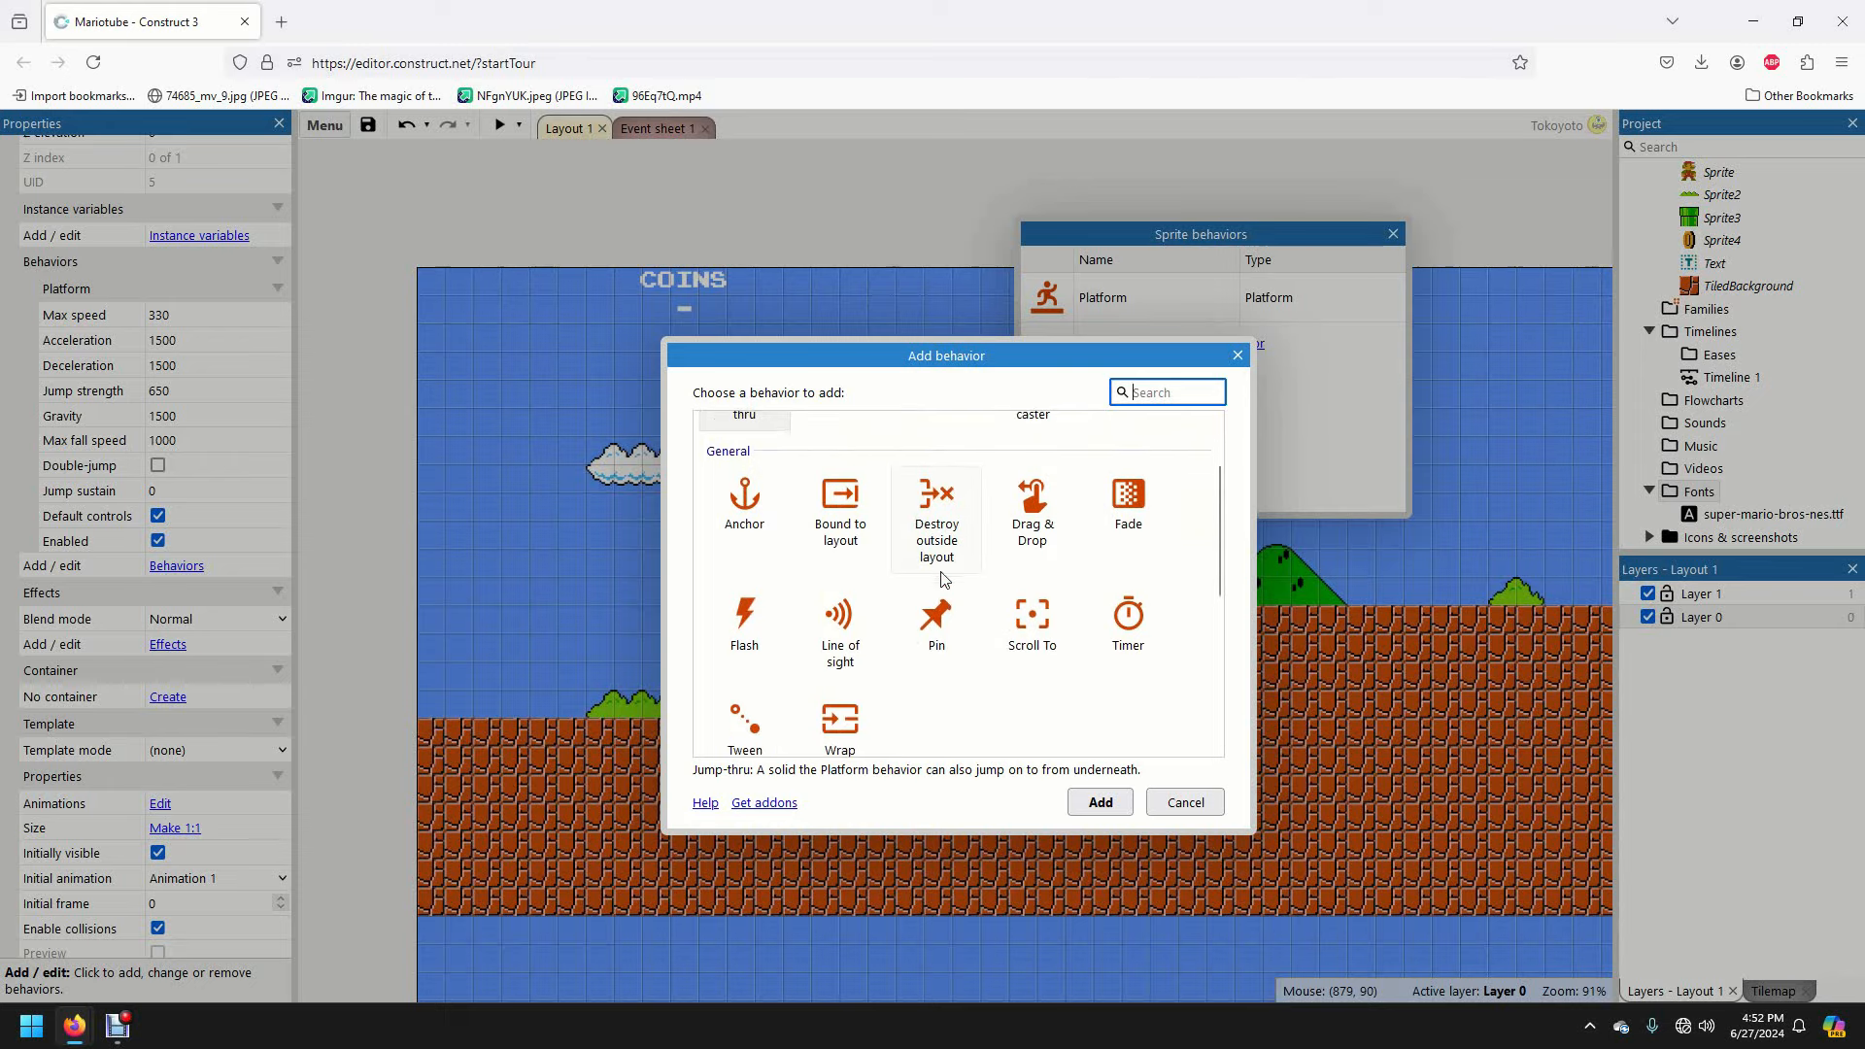
pyautogui.scroll(1, 959, 553)
pyautogui.scroll(-1, 962, 554)
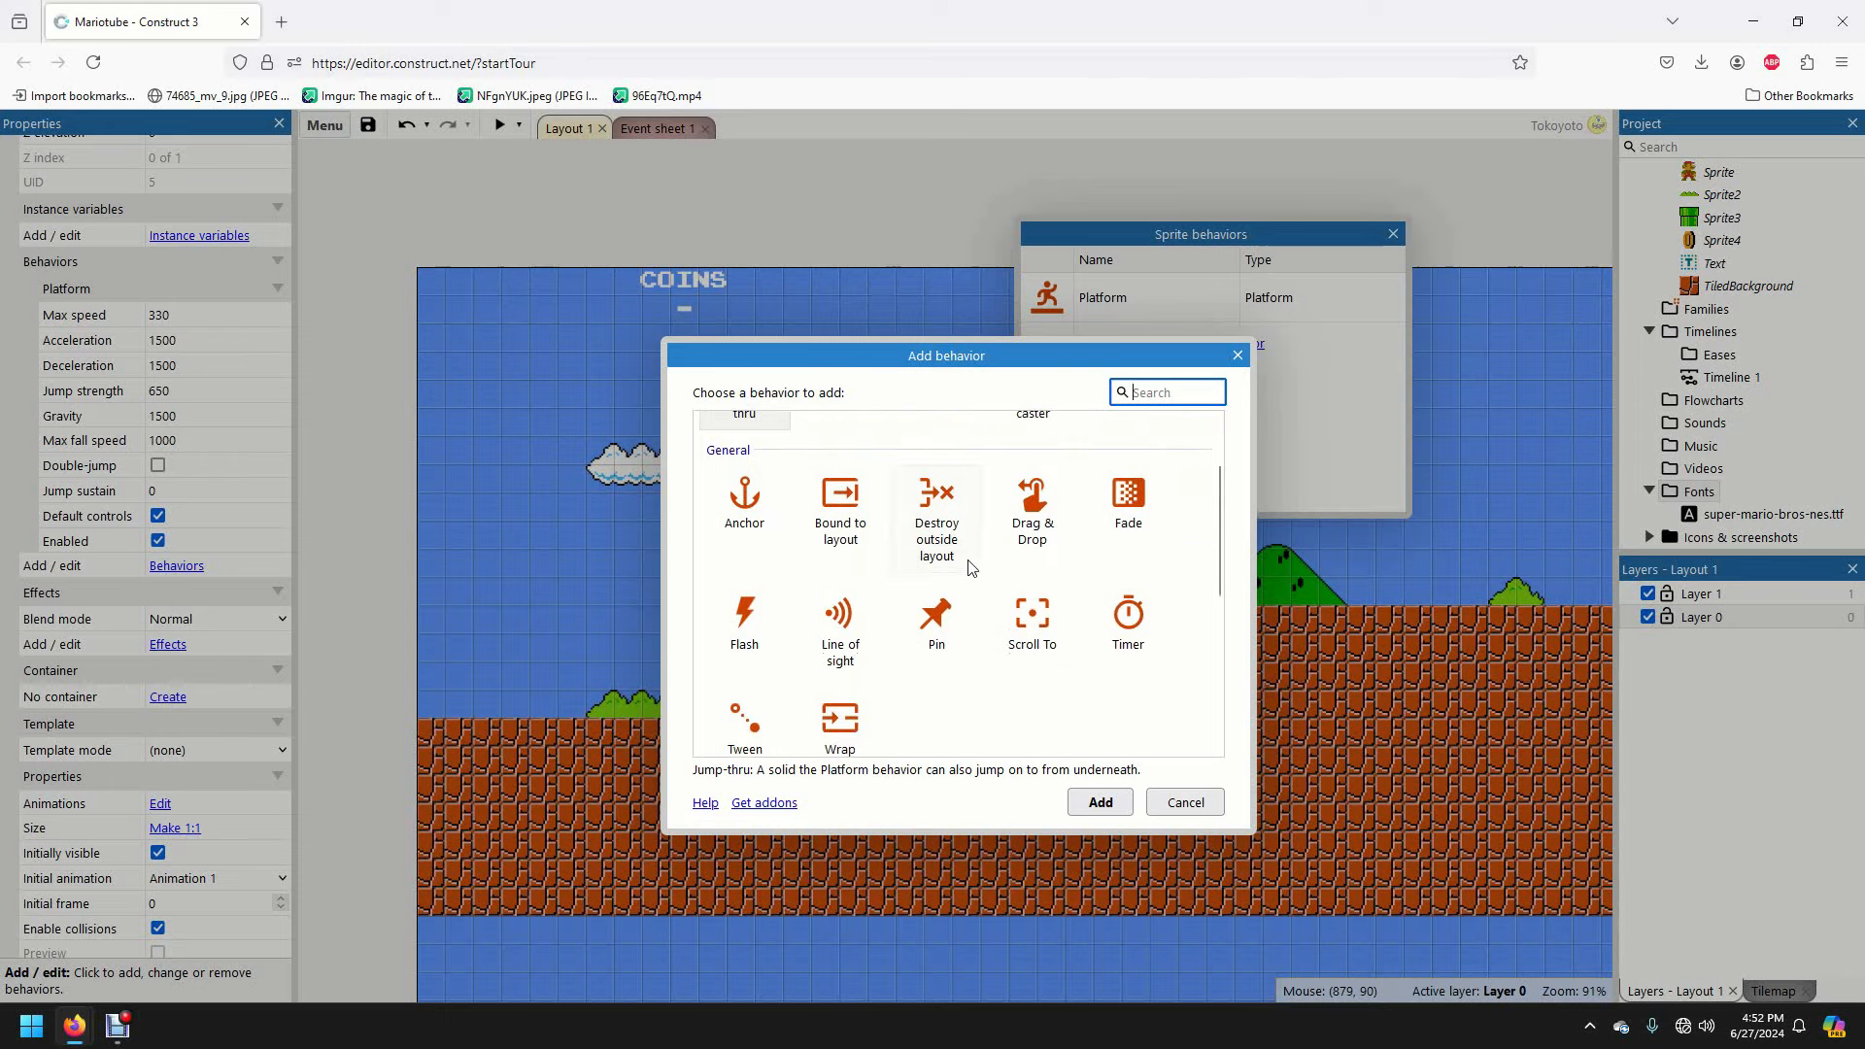
pyautogui.doubleClick(1034, 627)
pyautogui.click(1391, 234)
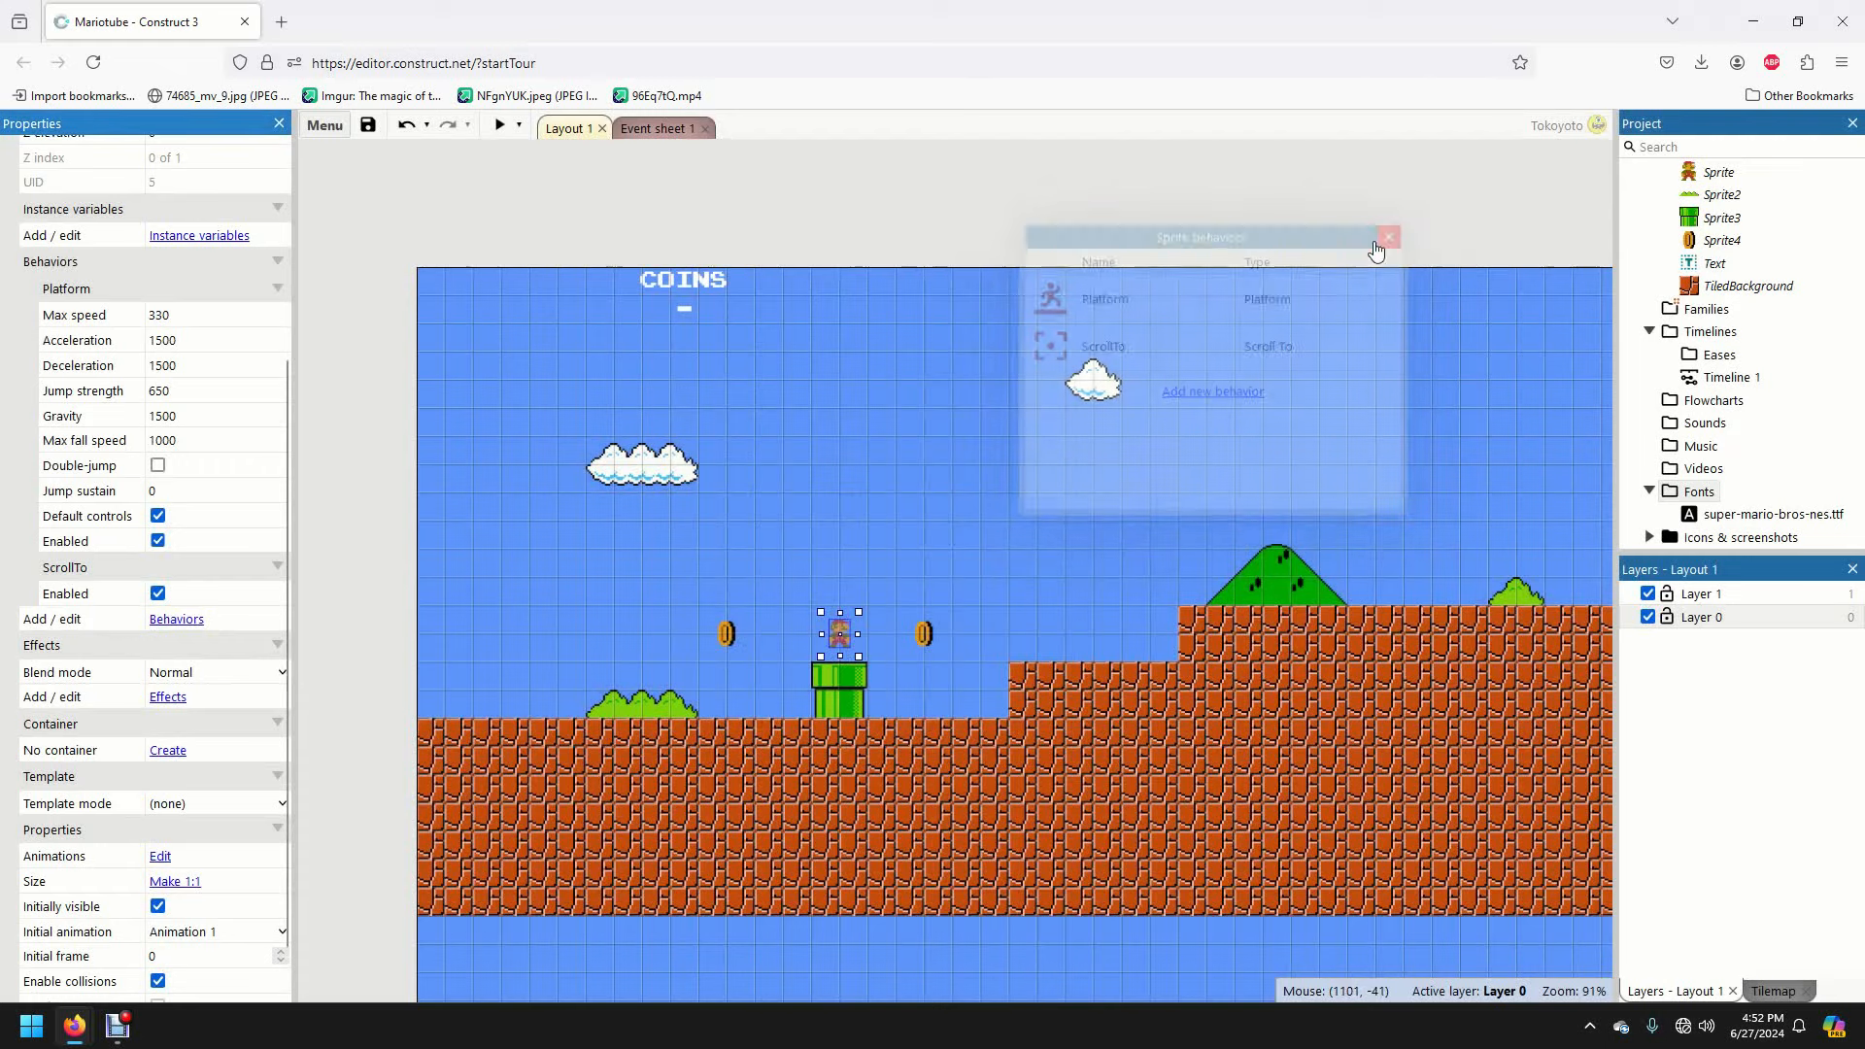
# - Preview the layout, move Mario past the tall pipe to test the camera scrolling, and close the preview
pyautogui.click(498, 128)
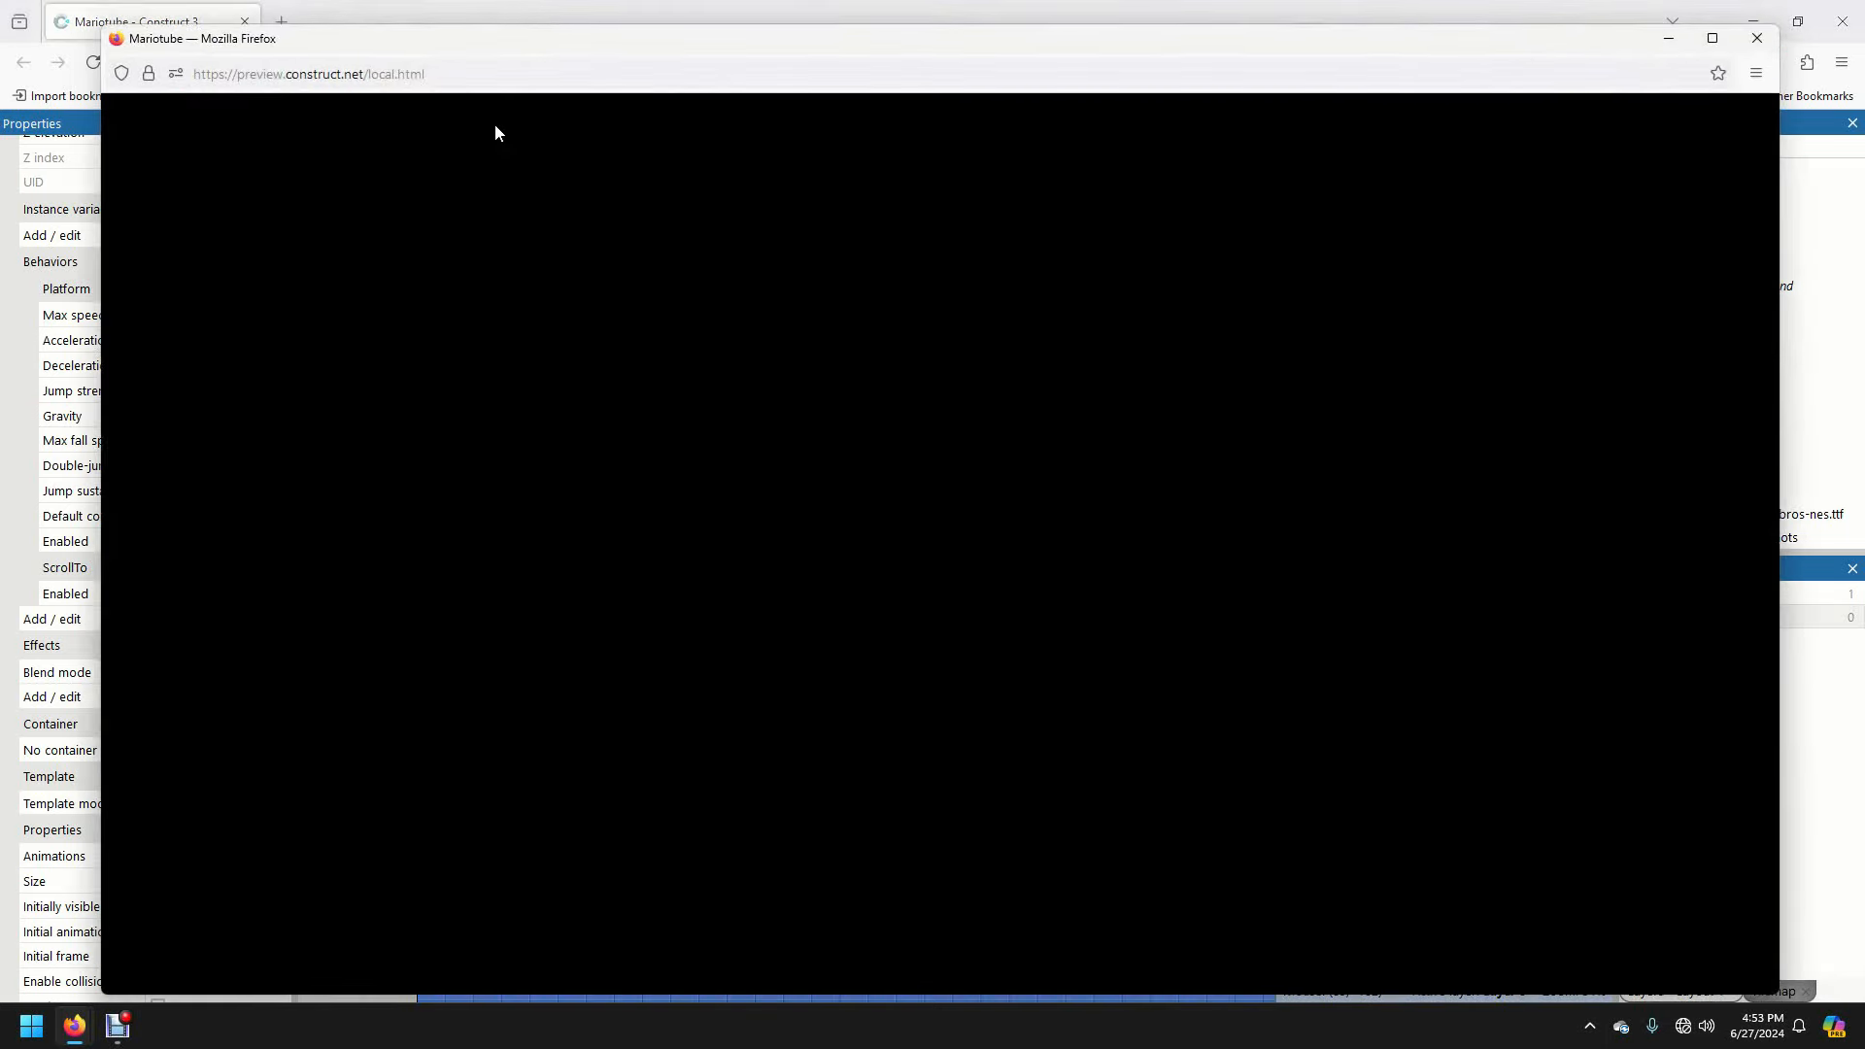
pyautogui.press('Up')
pyautogui.press('Right')
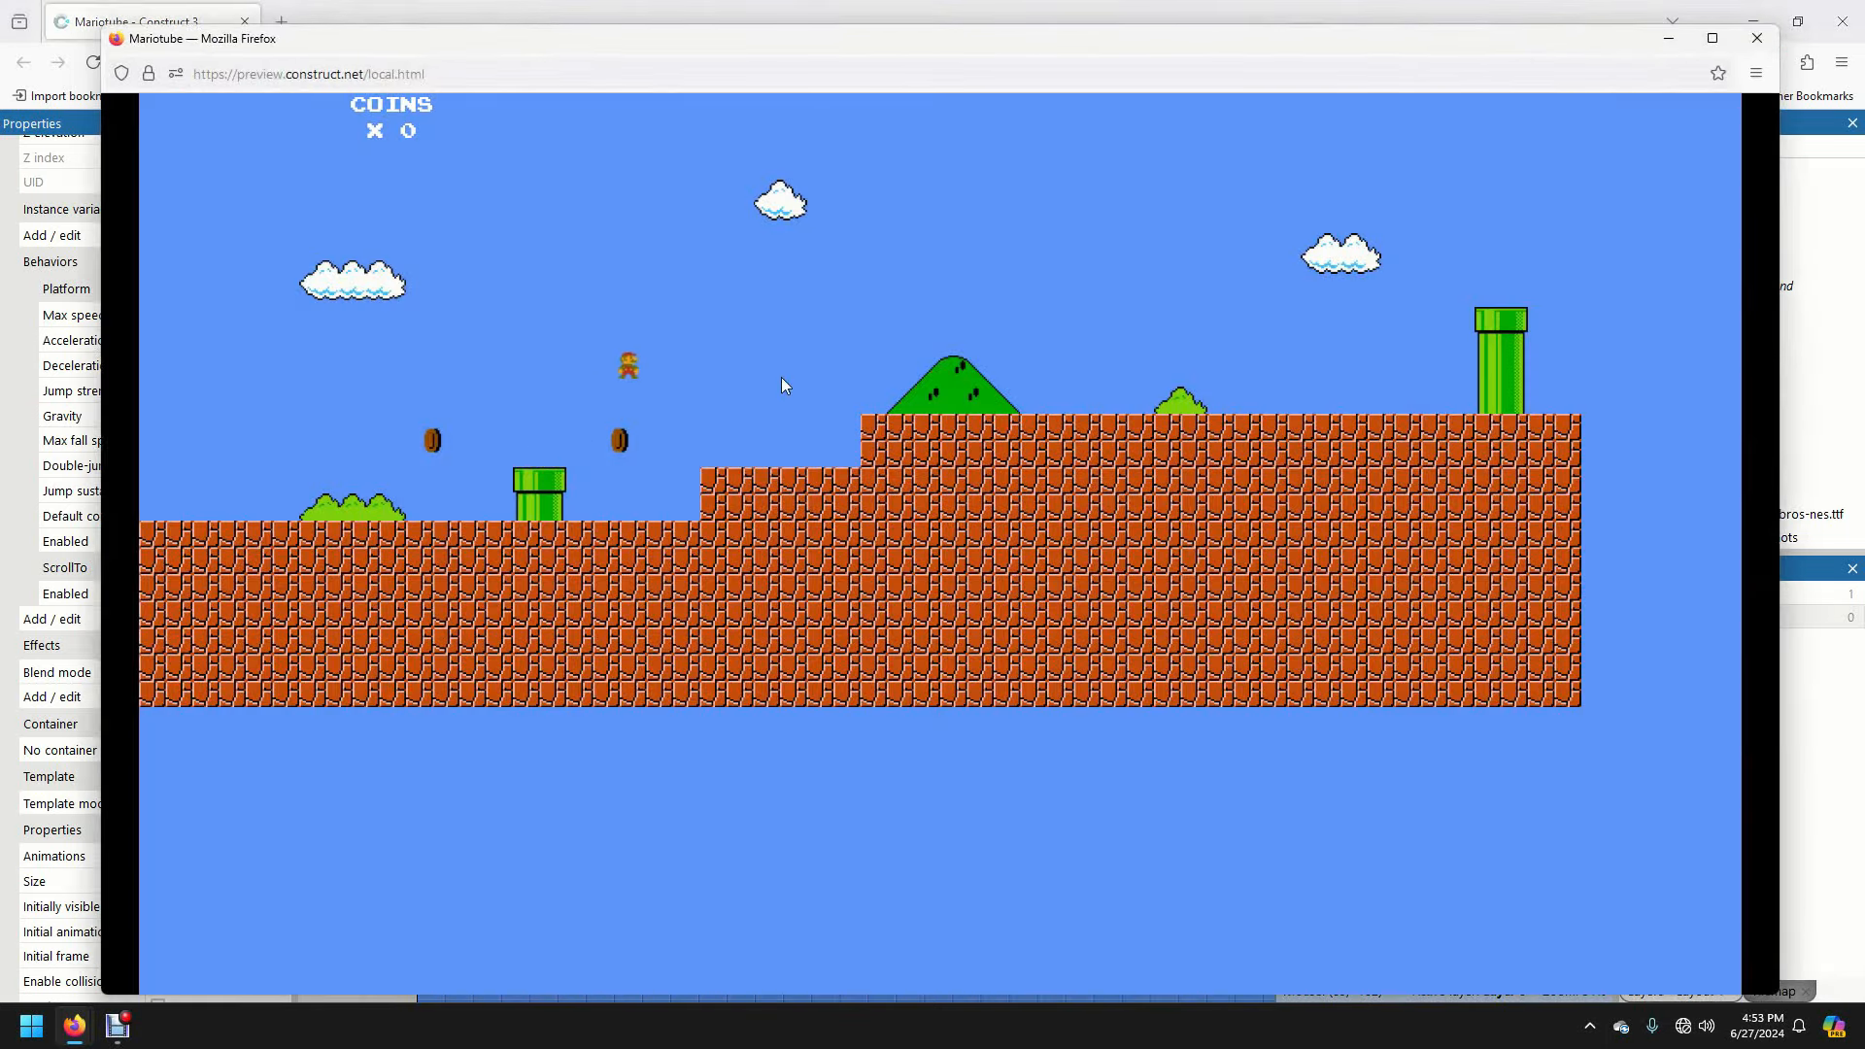
pyautogui.press('Right')
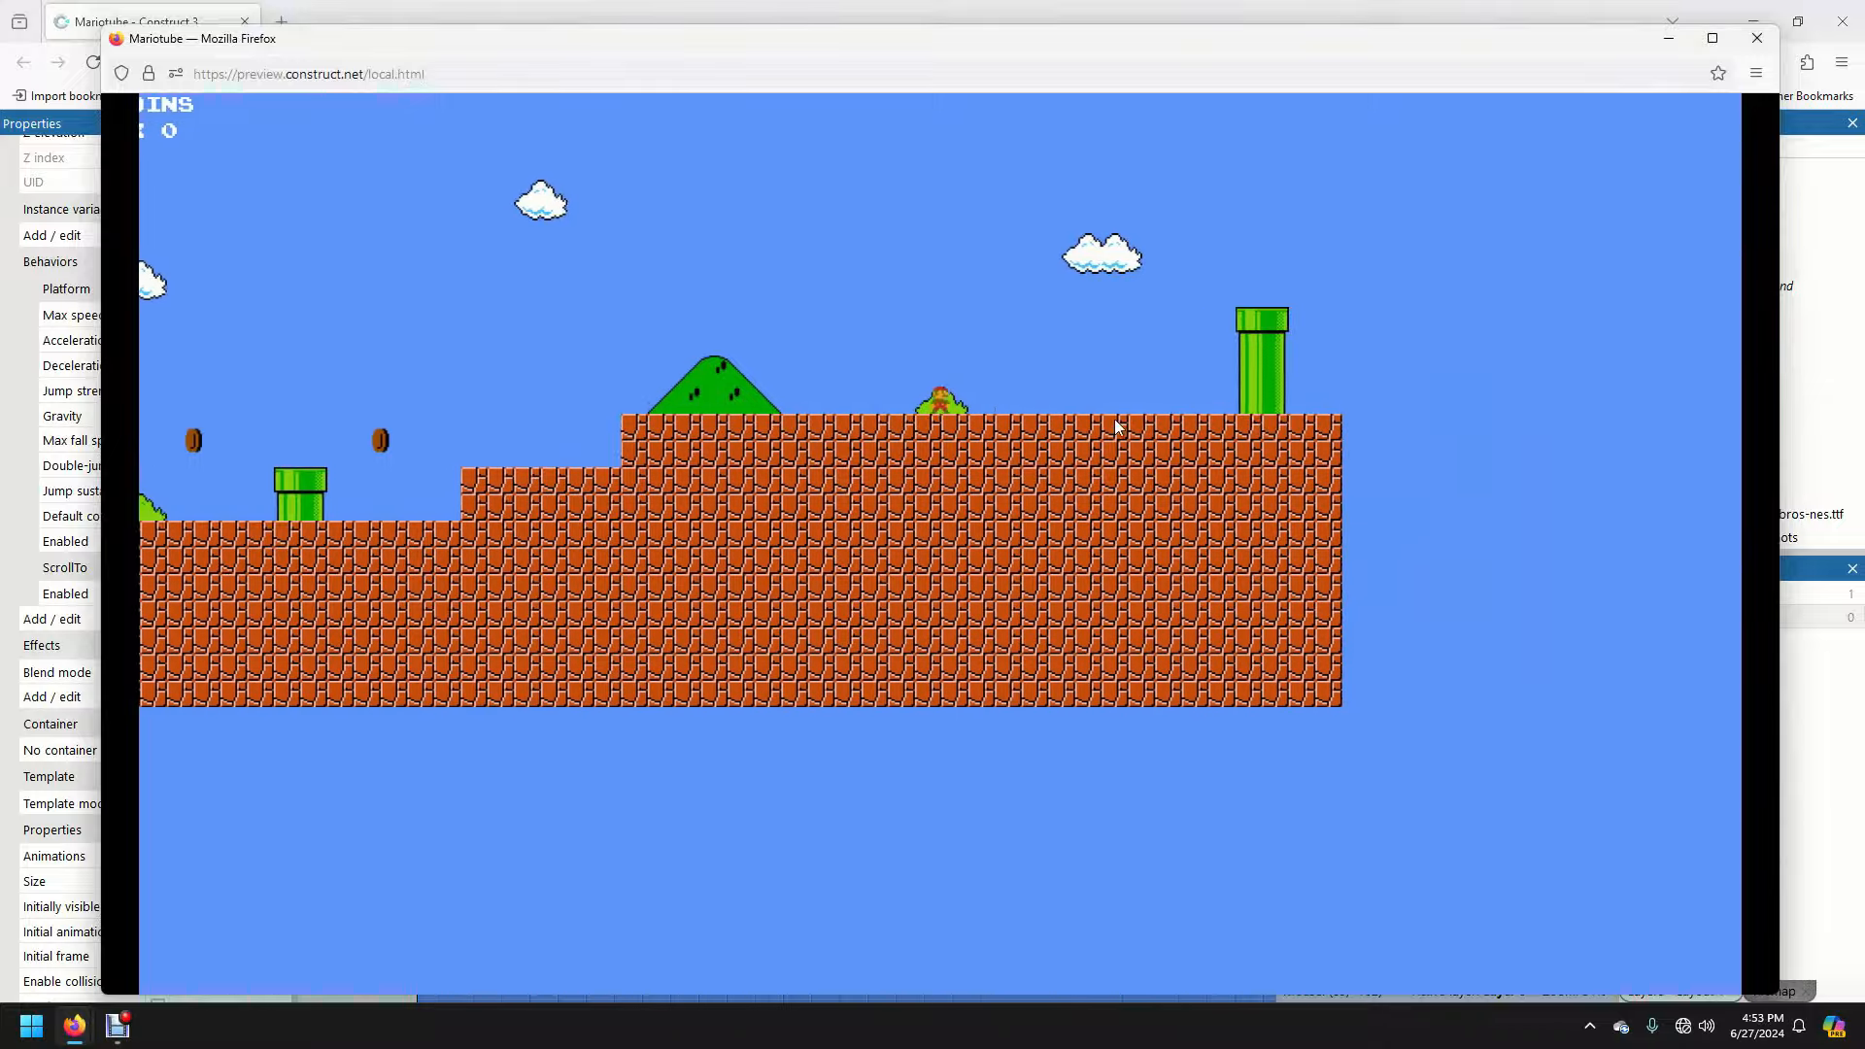
pyautogui.press('Up')
pyautogui.press('Left')
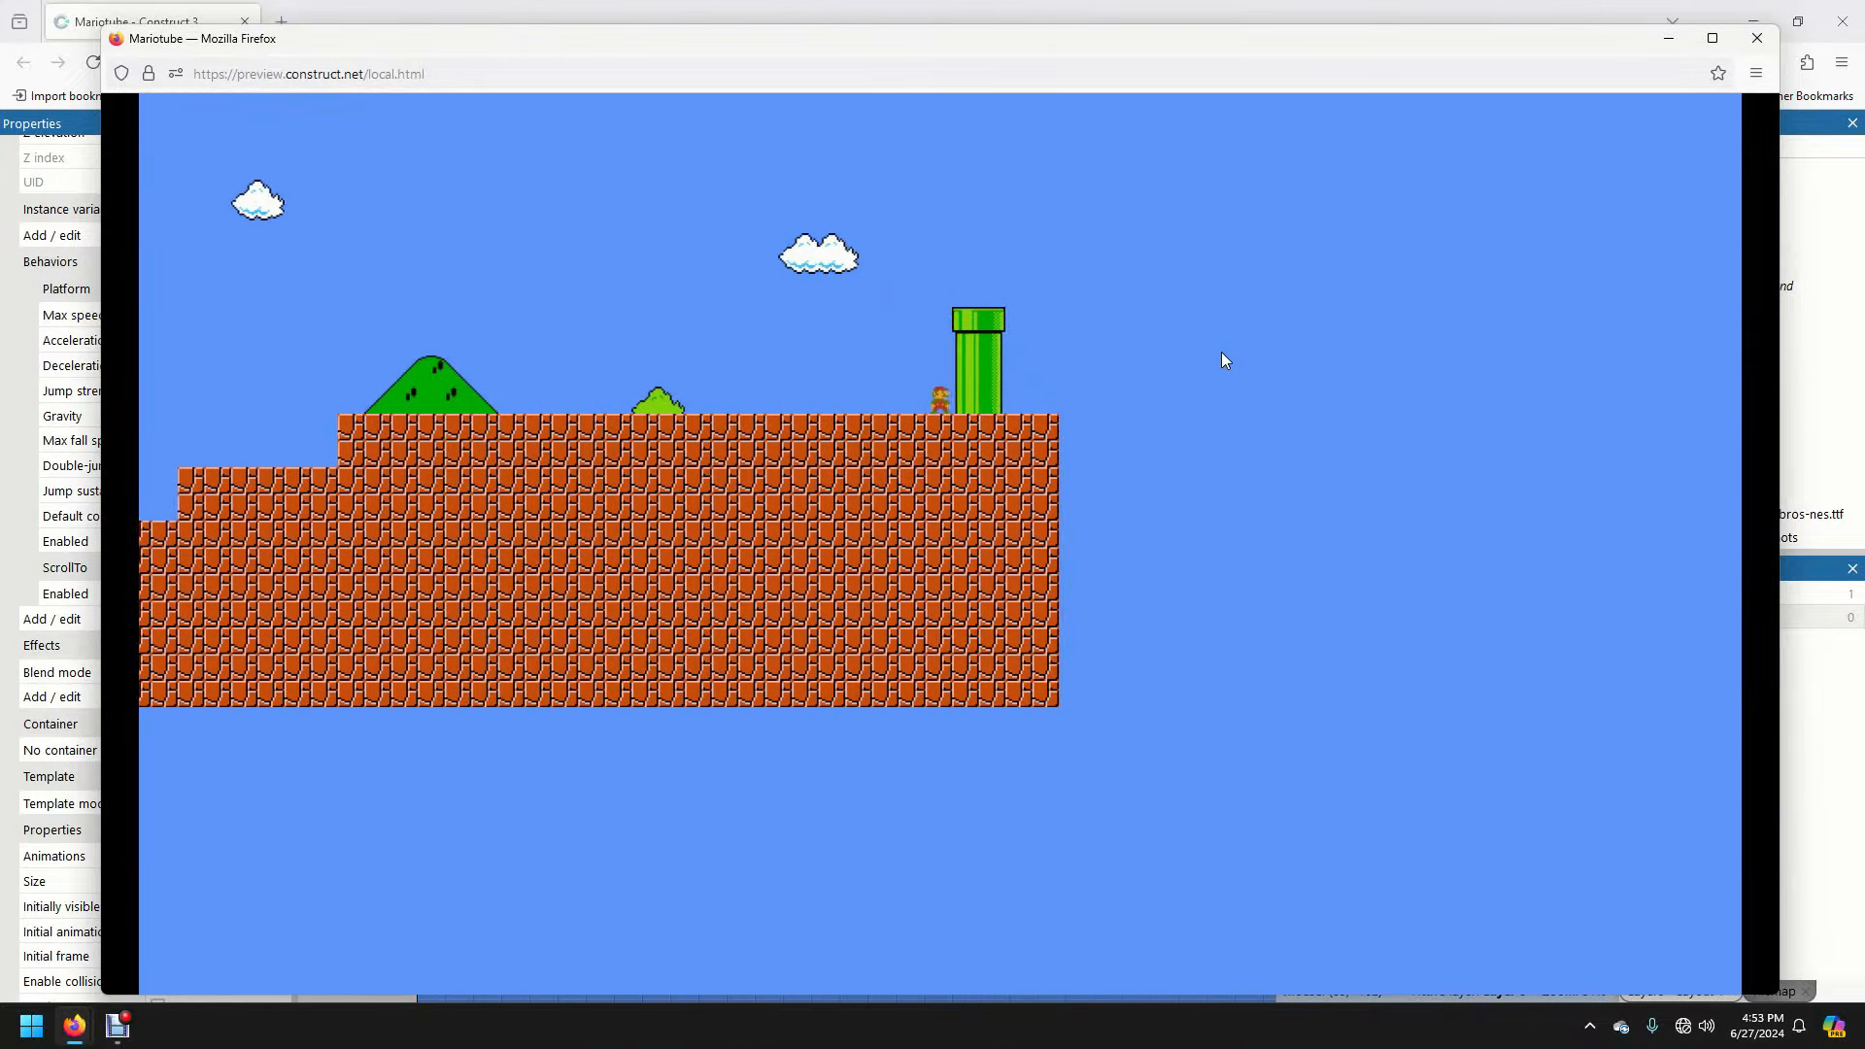
pyautogui.press('Up')
pyautogui.press('Right')
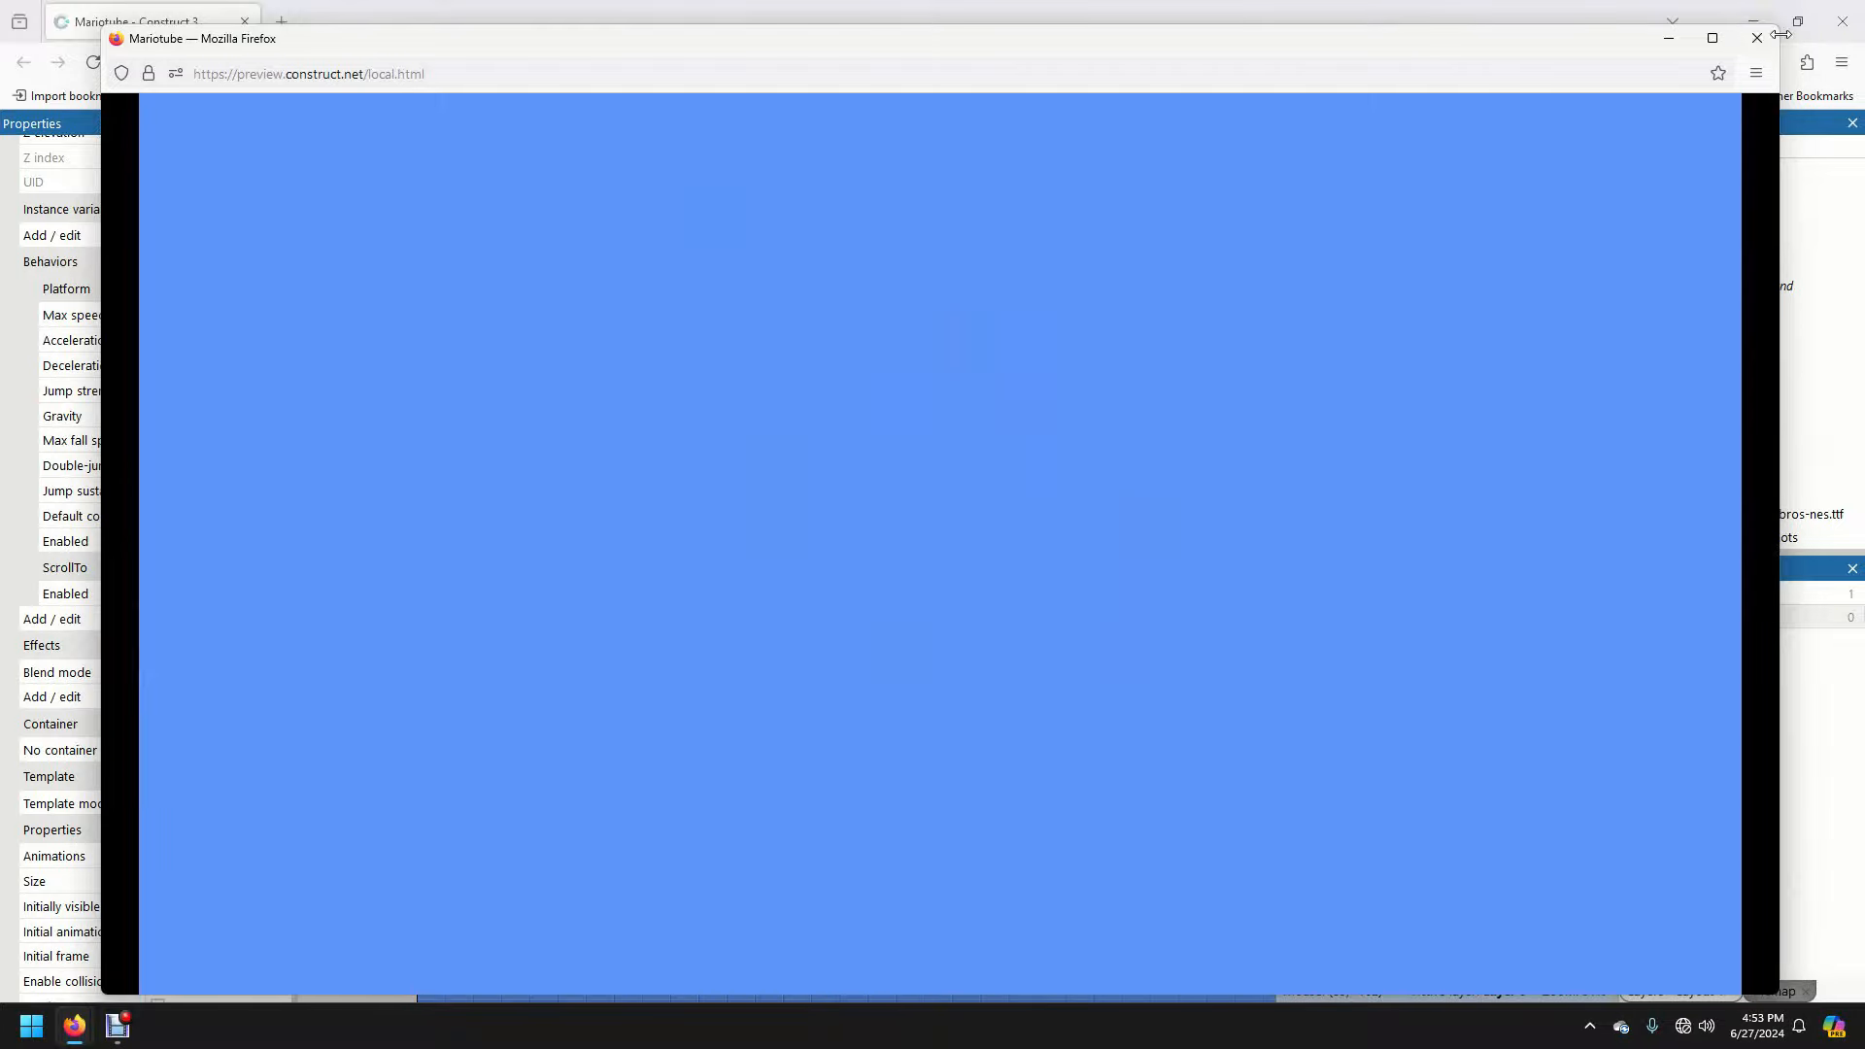
pyautogui.click(1746, 45)
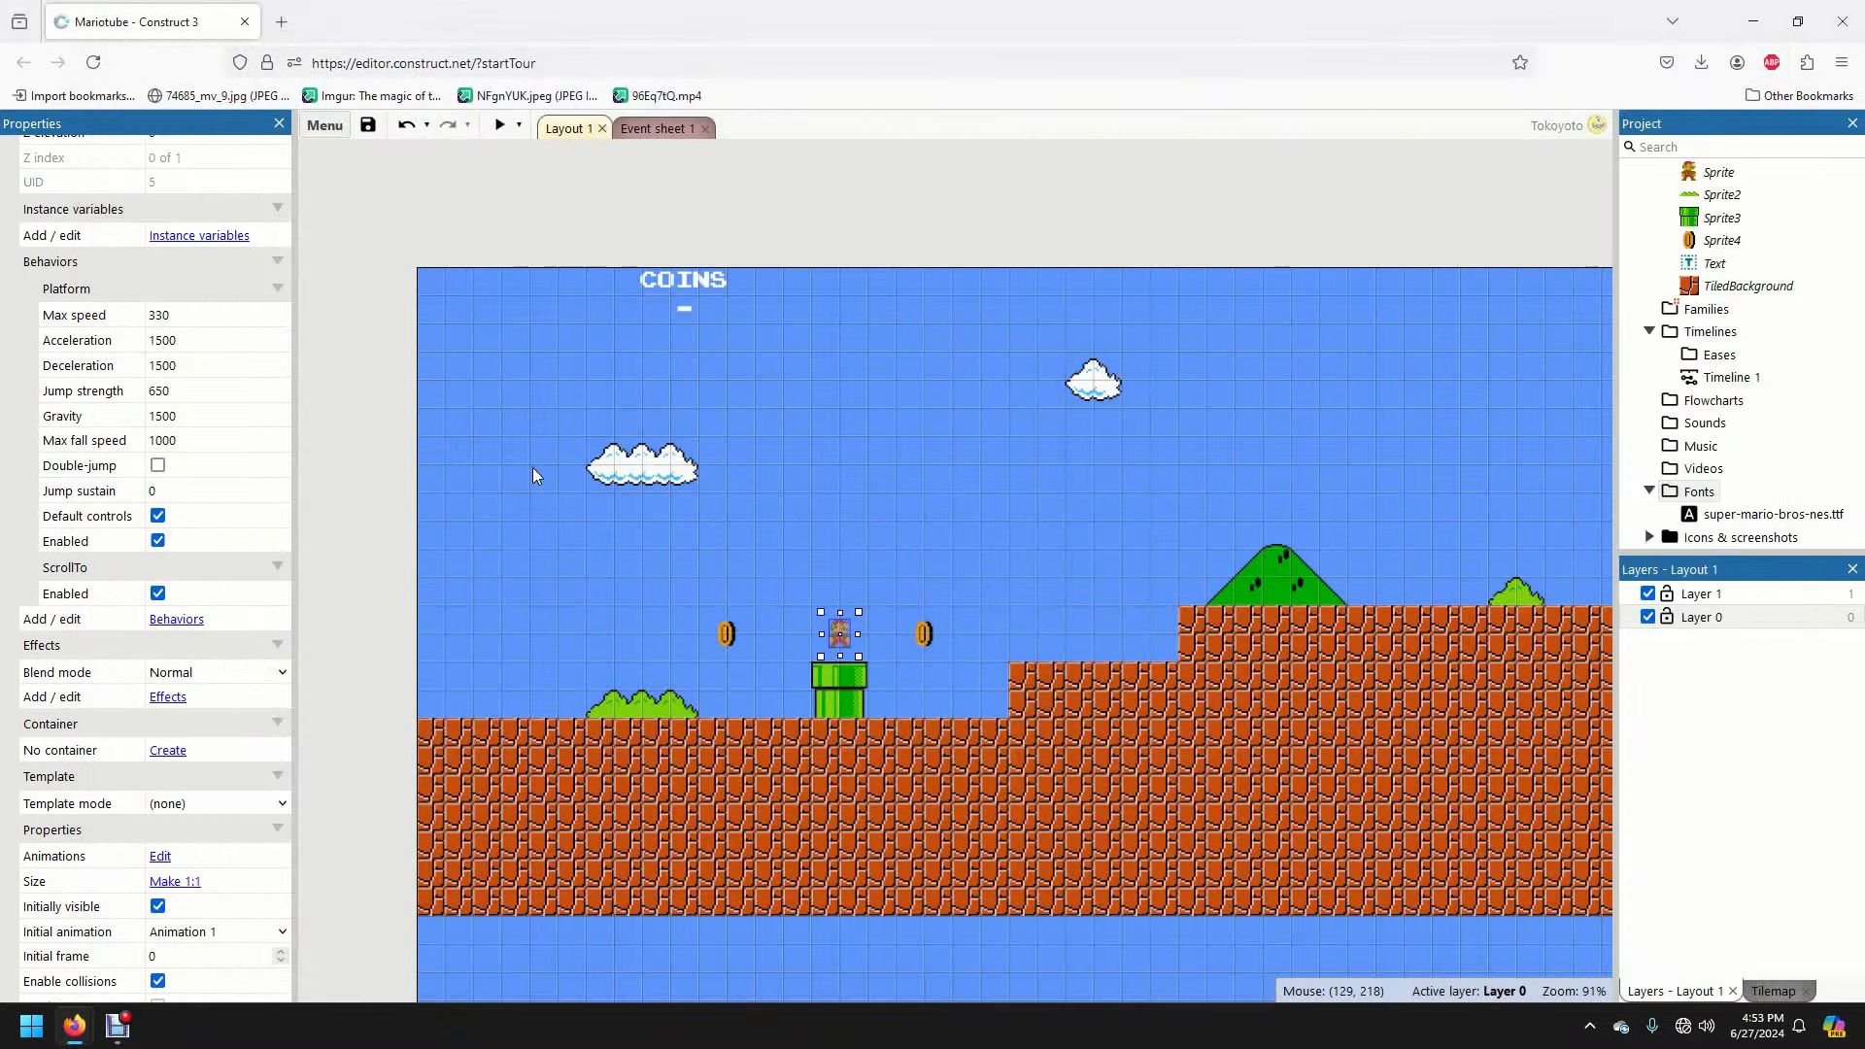
pyautogui.keyDown('ctrl'); pyautogui.scroll(-8, 585, 486); pyautogui.keyUp('ctrl')
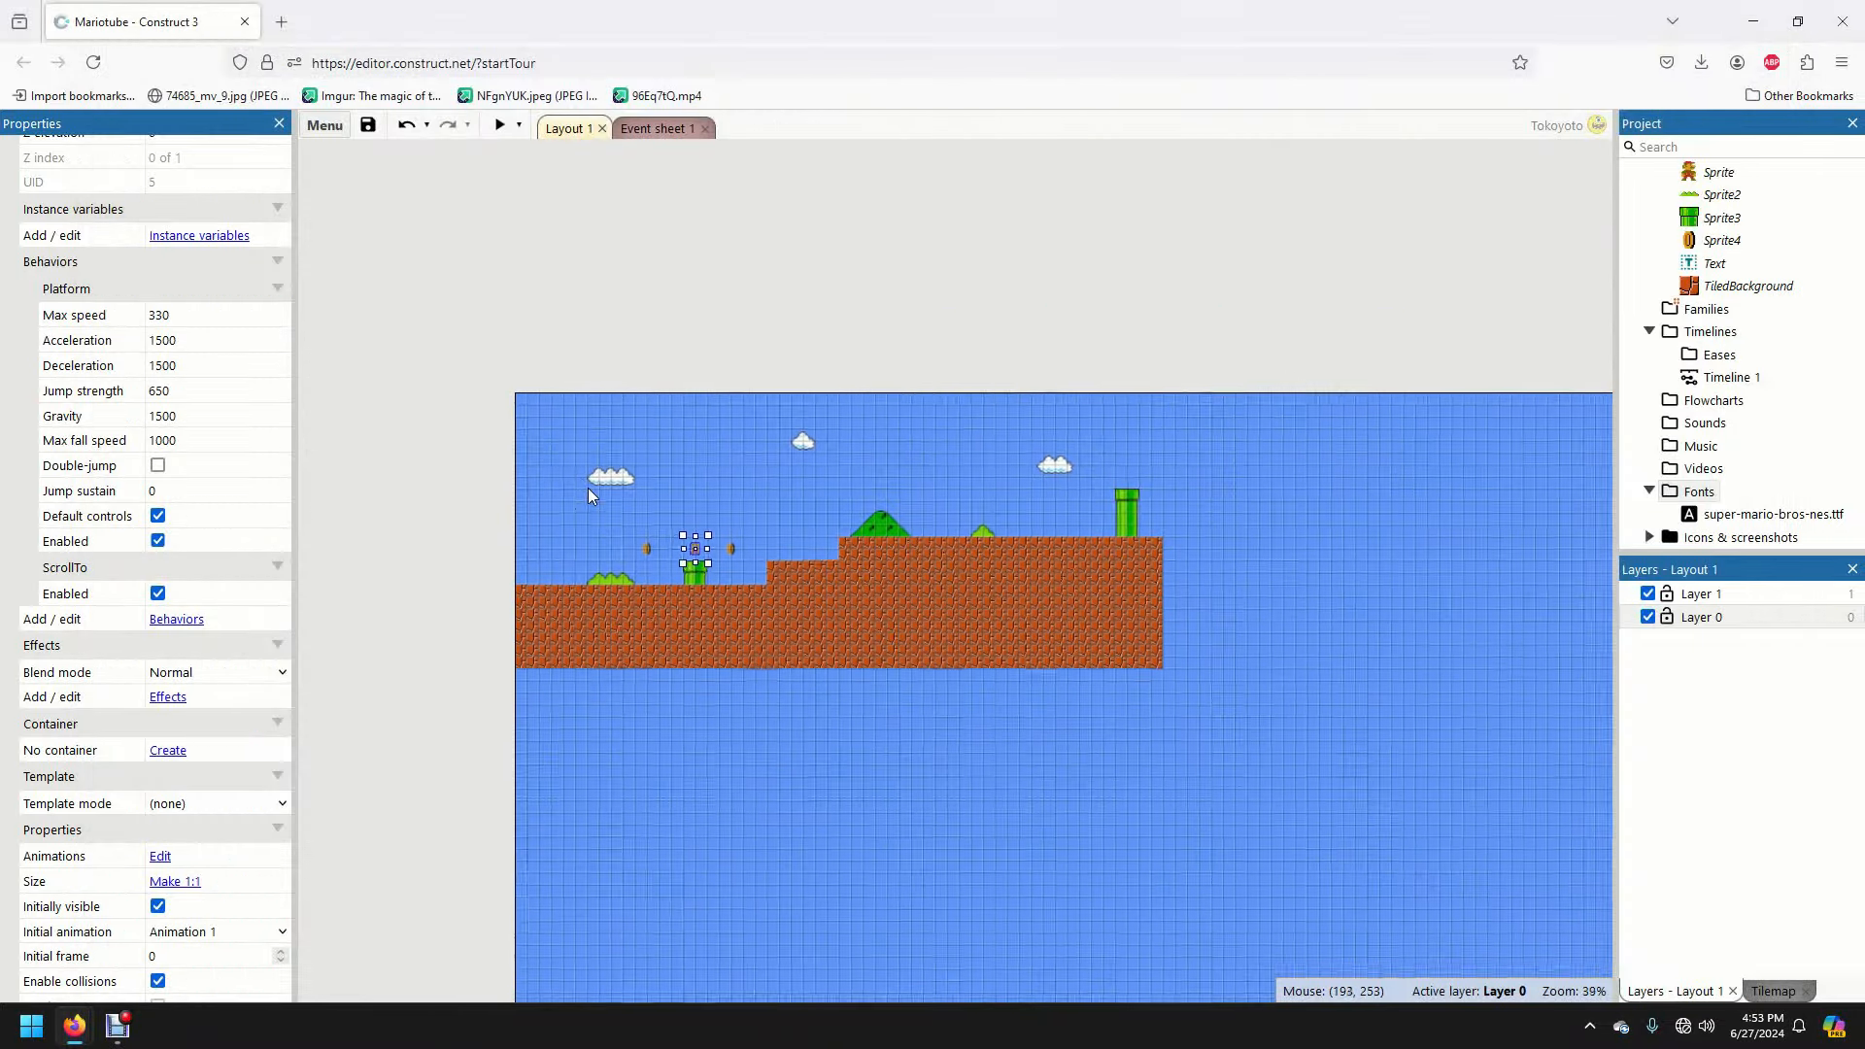
# - Select all level objects, including the coin text, and move them away from the layout's edges so Mario sits at 1152, 960
pyautogui.moveTo(442, 364); pyautogui.dragTo(1263, 760)
pyautogui.moveTo(1028, 563); pyautogui.dragTo(1238, 837)
pyautogui.scroll(-4, 1261, 821)
pyautogui.moveTo(1147, 515); pyautogui.dragTo(1188, 439)
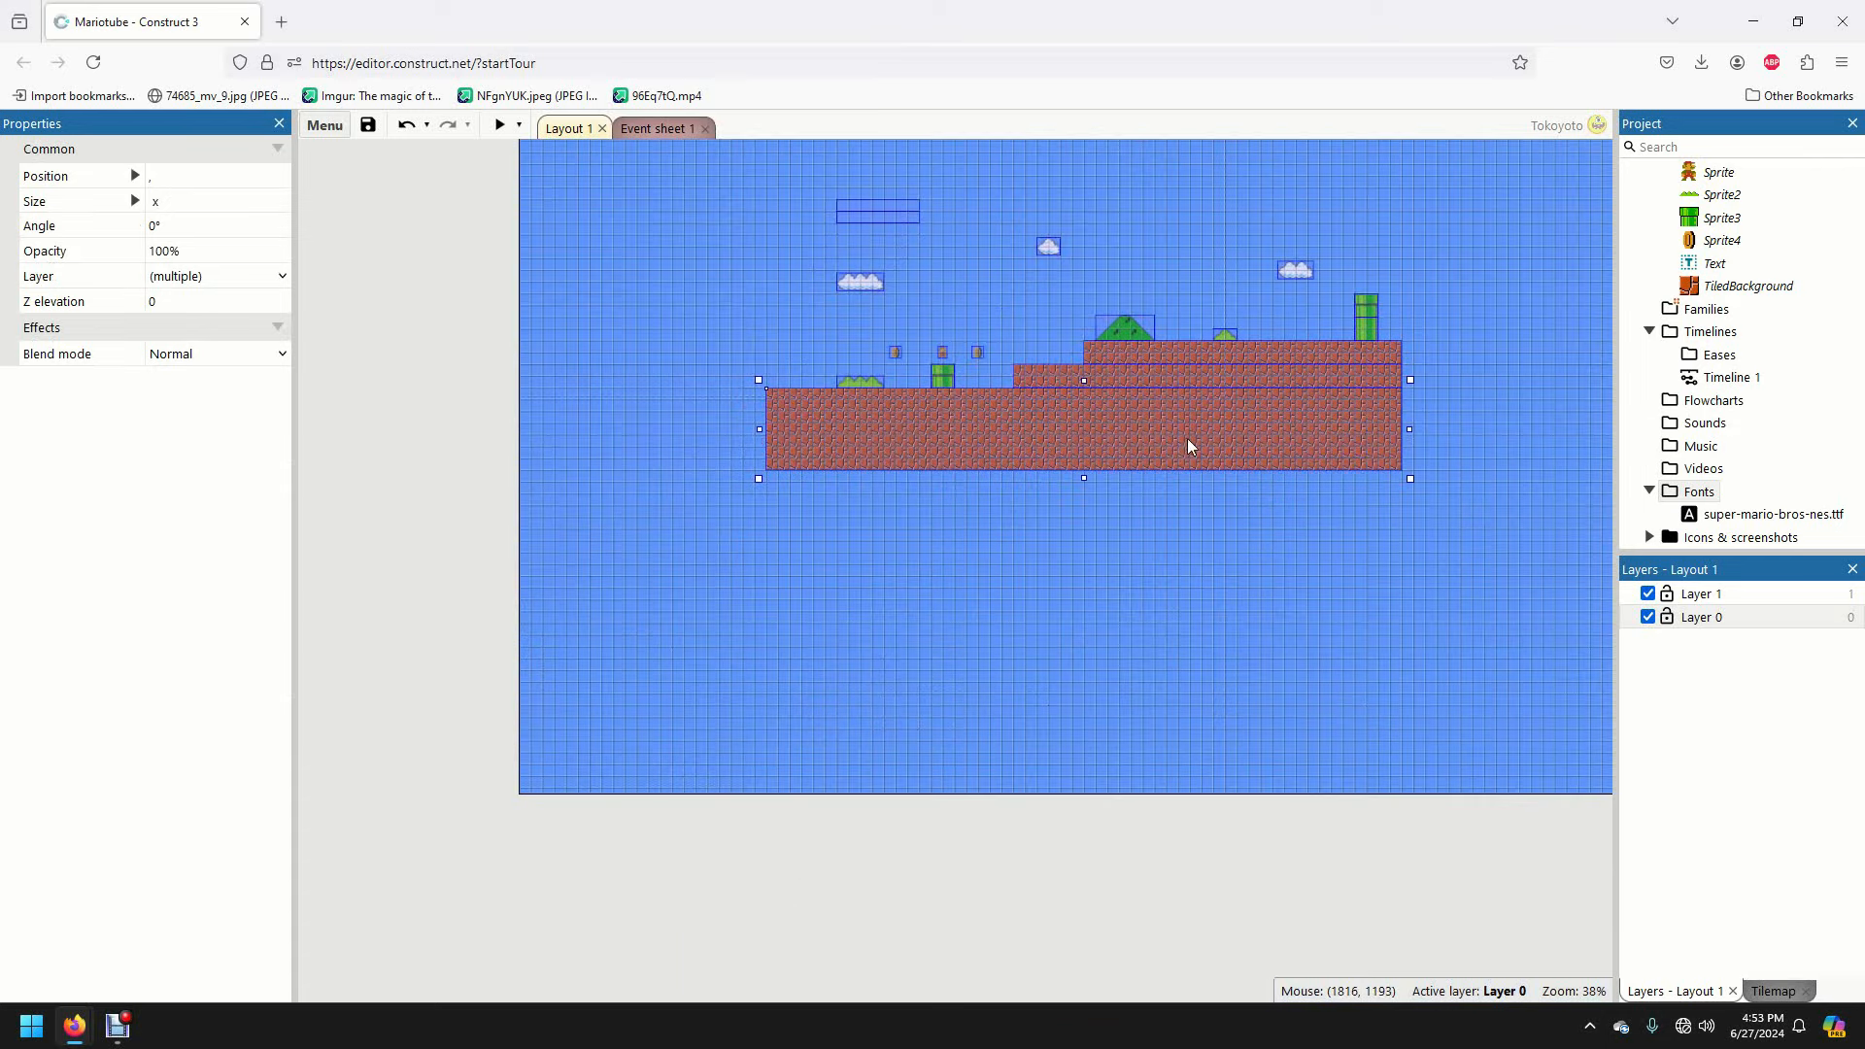
# - Preview the repositioned level, run Mario toward the tall pipe and back to check the camera scrolling, and close the preview
pyautogui.click(499, 124)
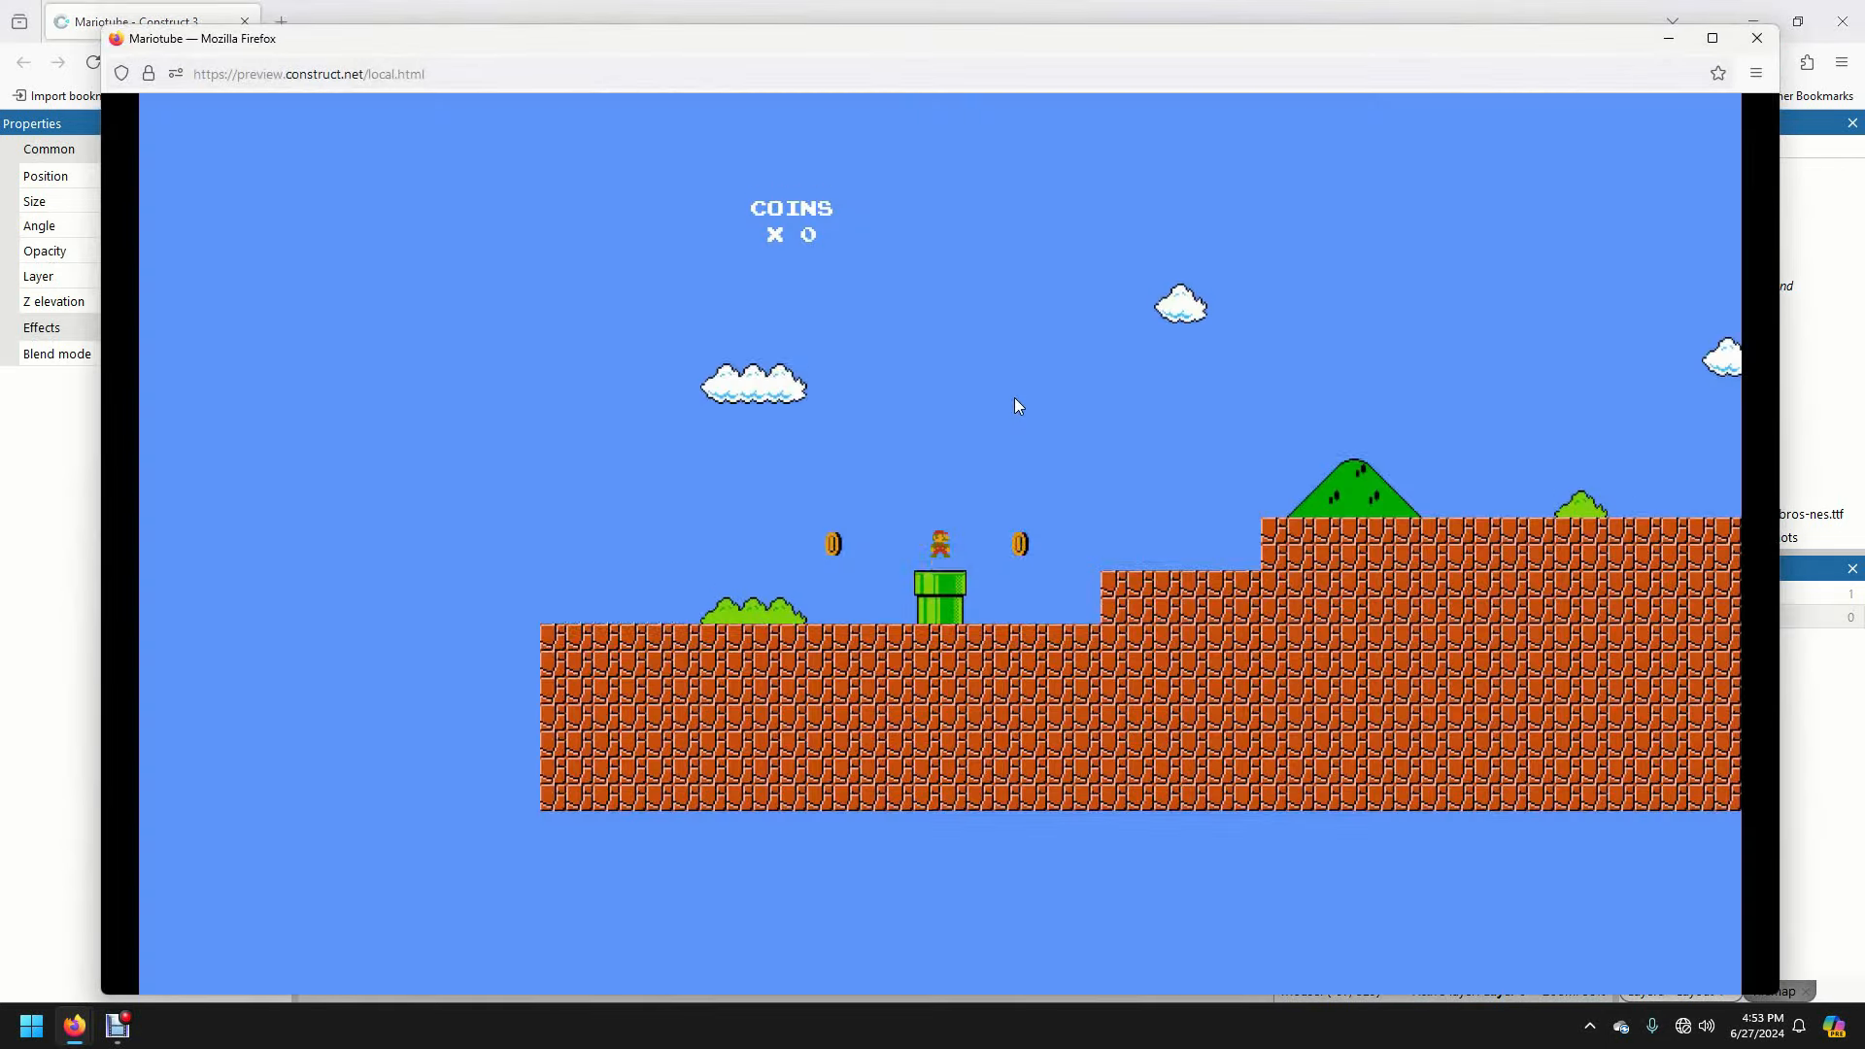
pyautogui.press('Right')
pyautogui.press('Up')
pyautogui.press('Left')
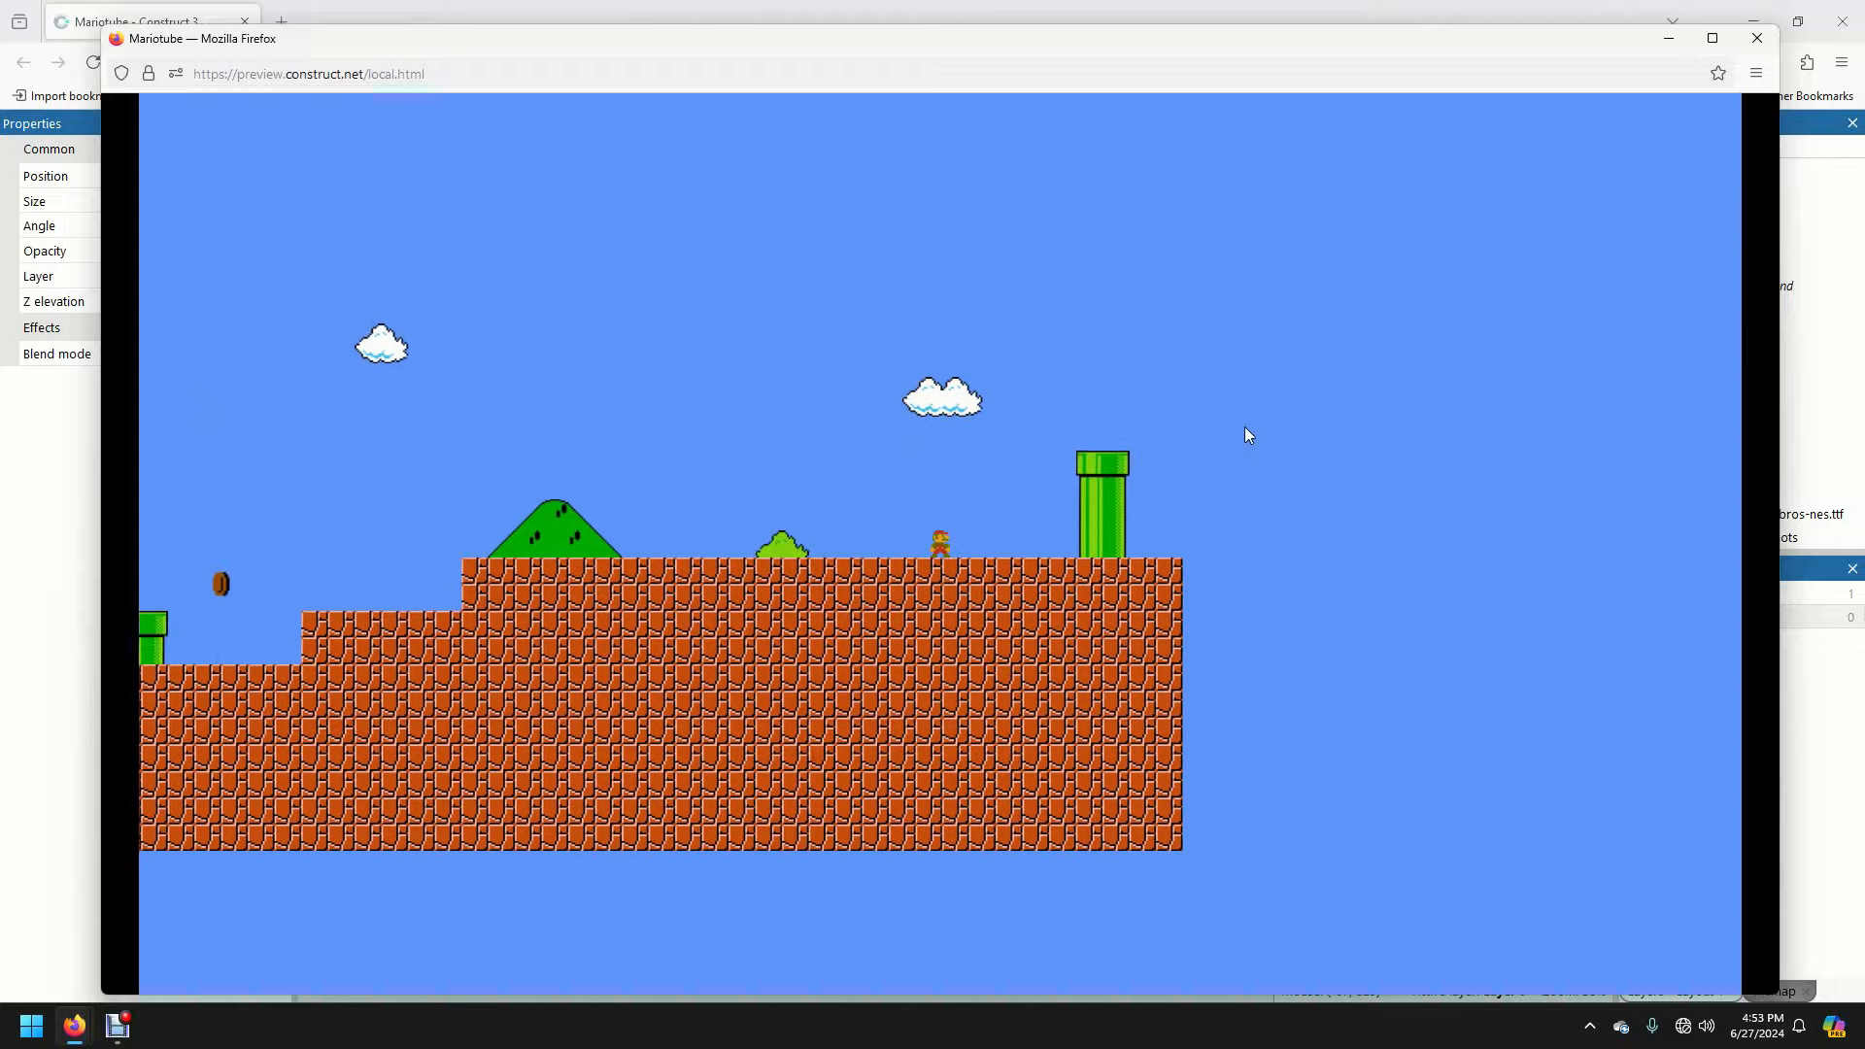
pyautogui.press('Left')
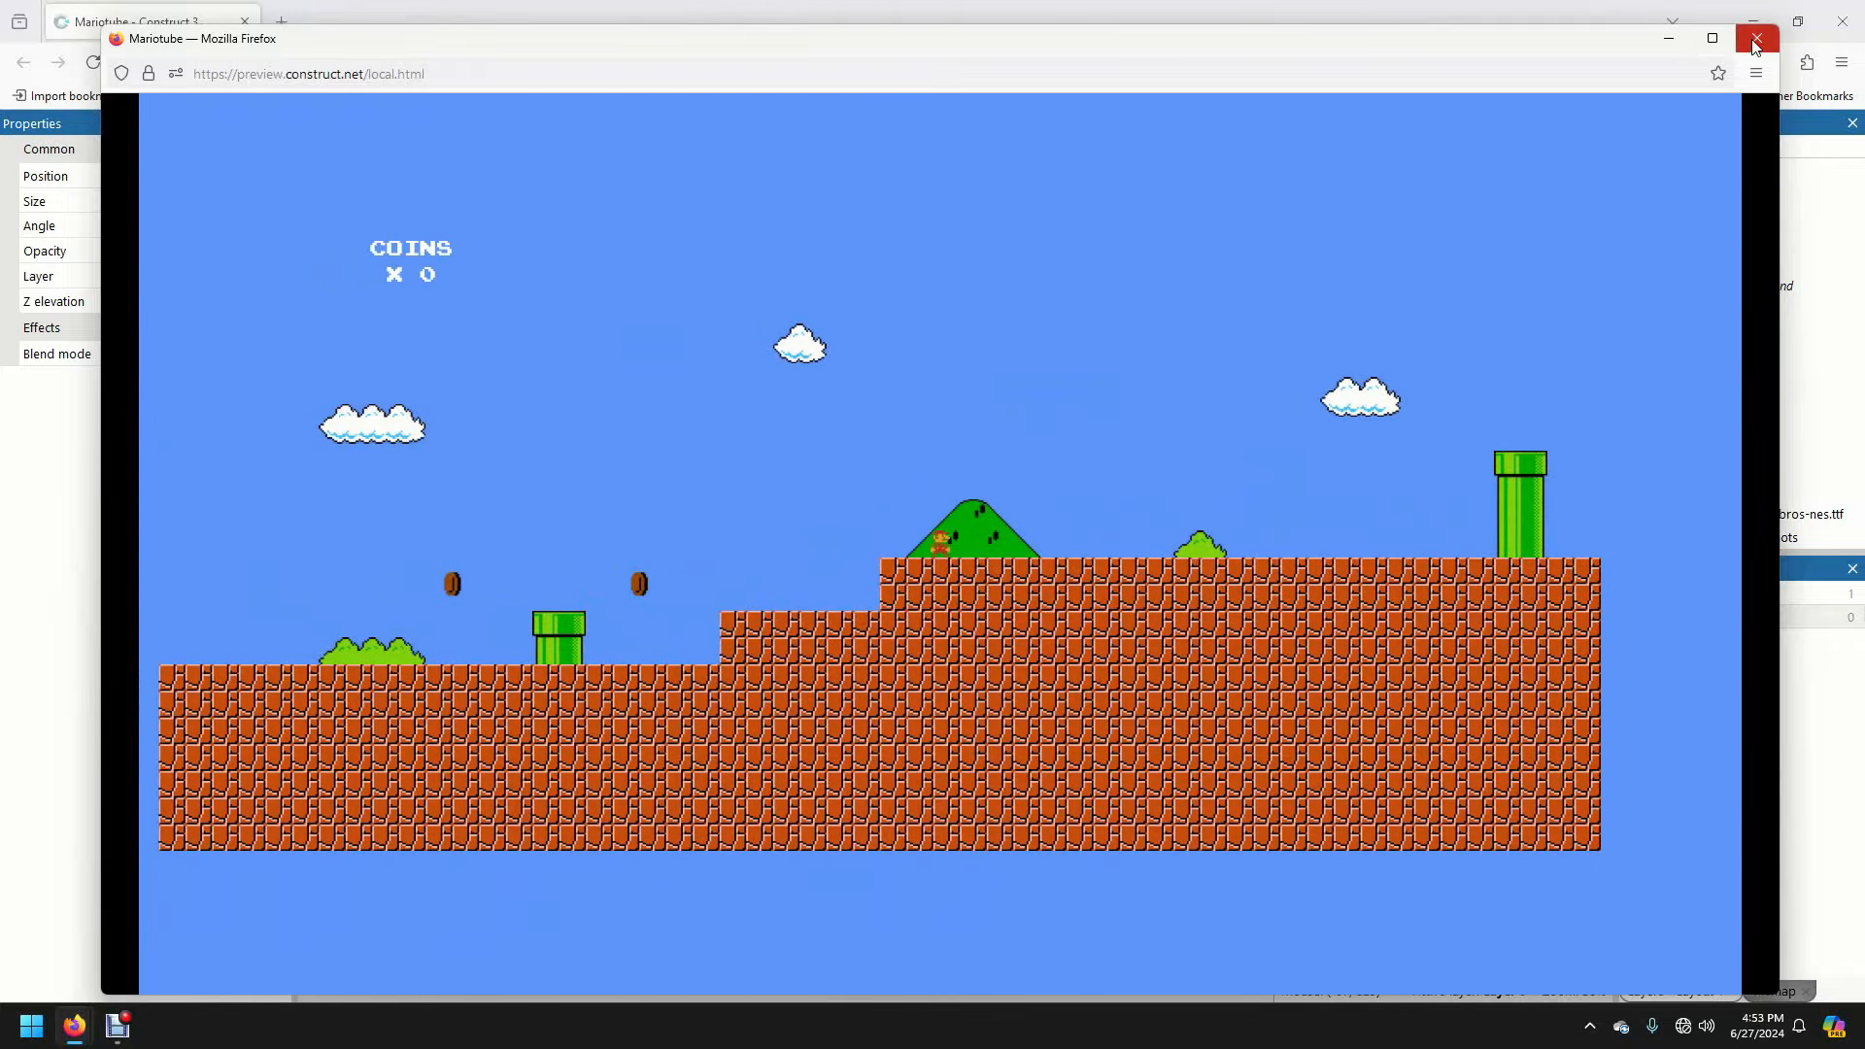
pyautogui.click(1755, 39)
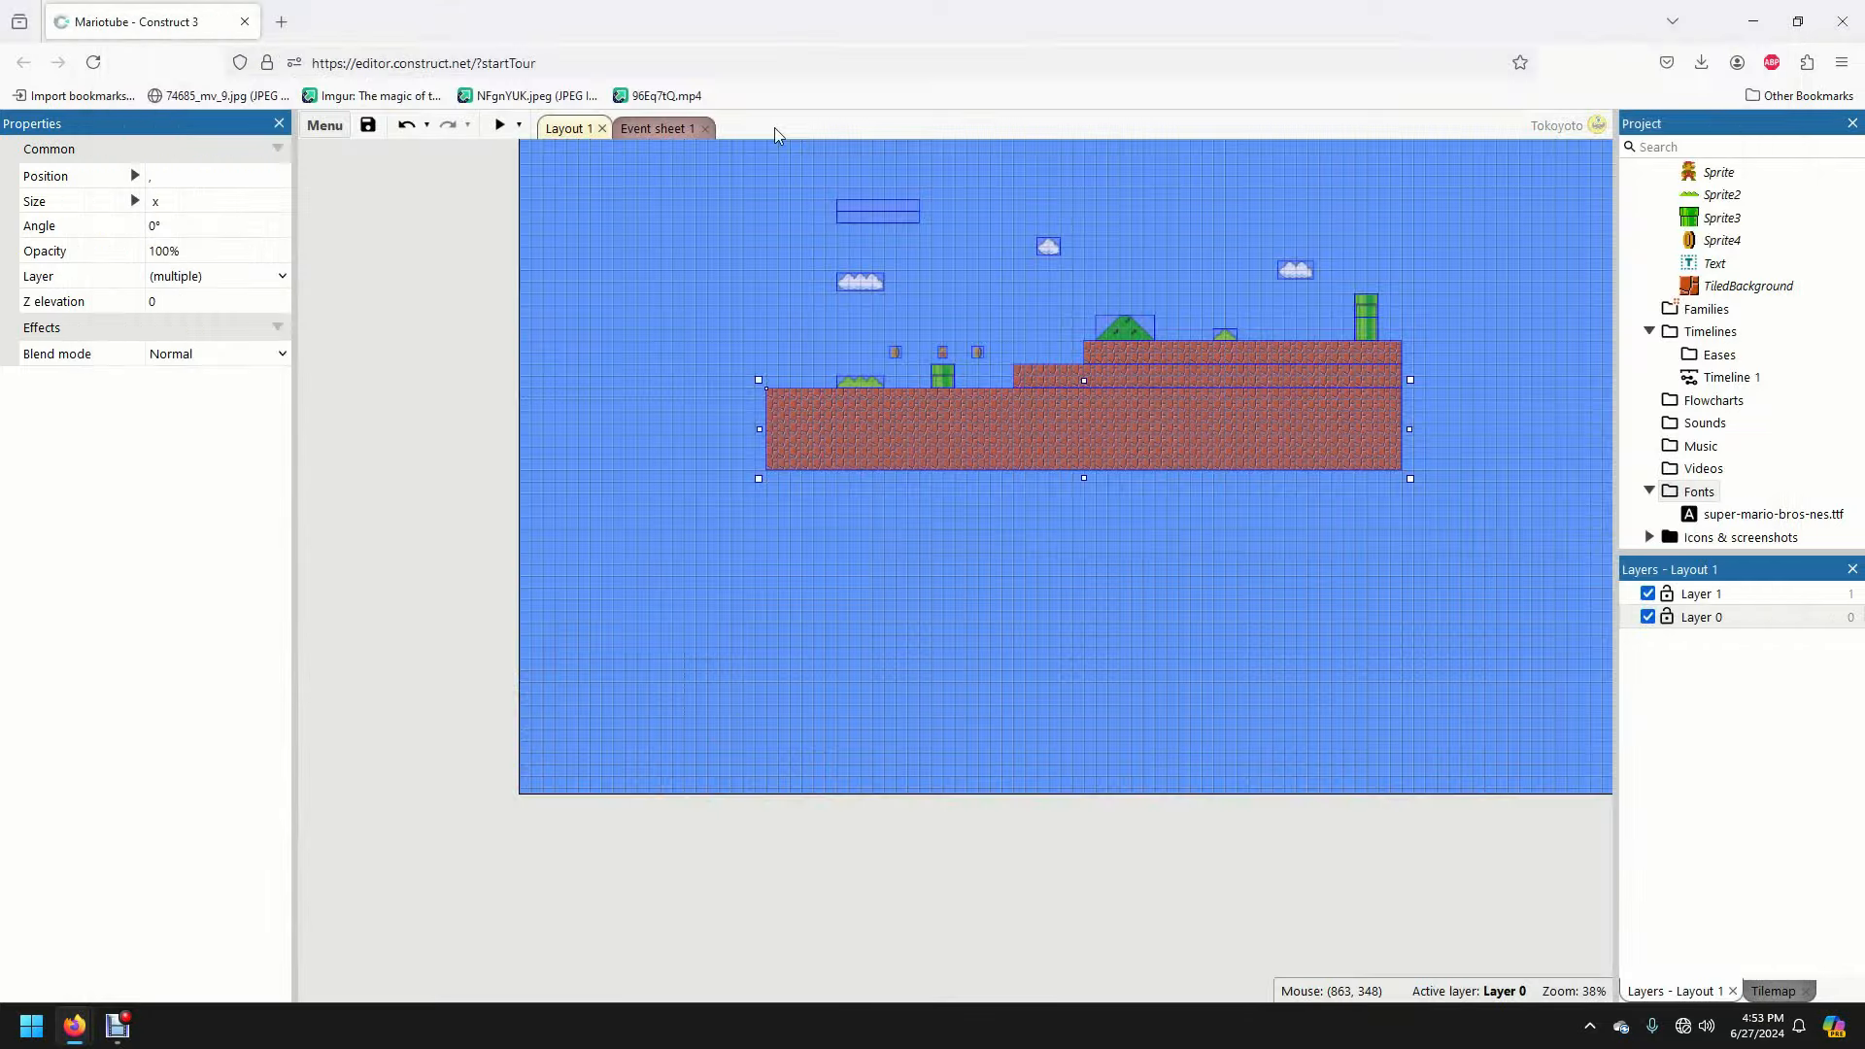
# - Add a new event with the System condition On start of layout to Event sheet 1
pyautogui.click(656, 128)
pyautogui.click(367, 310)
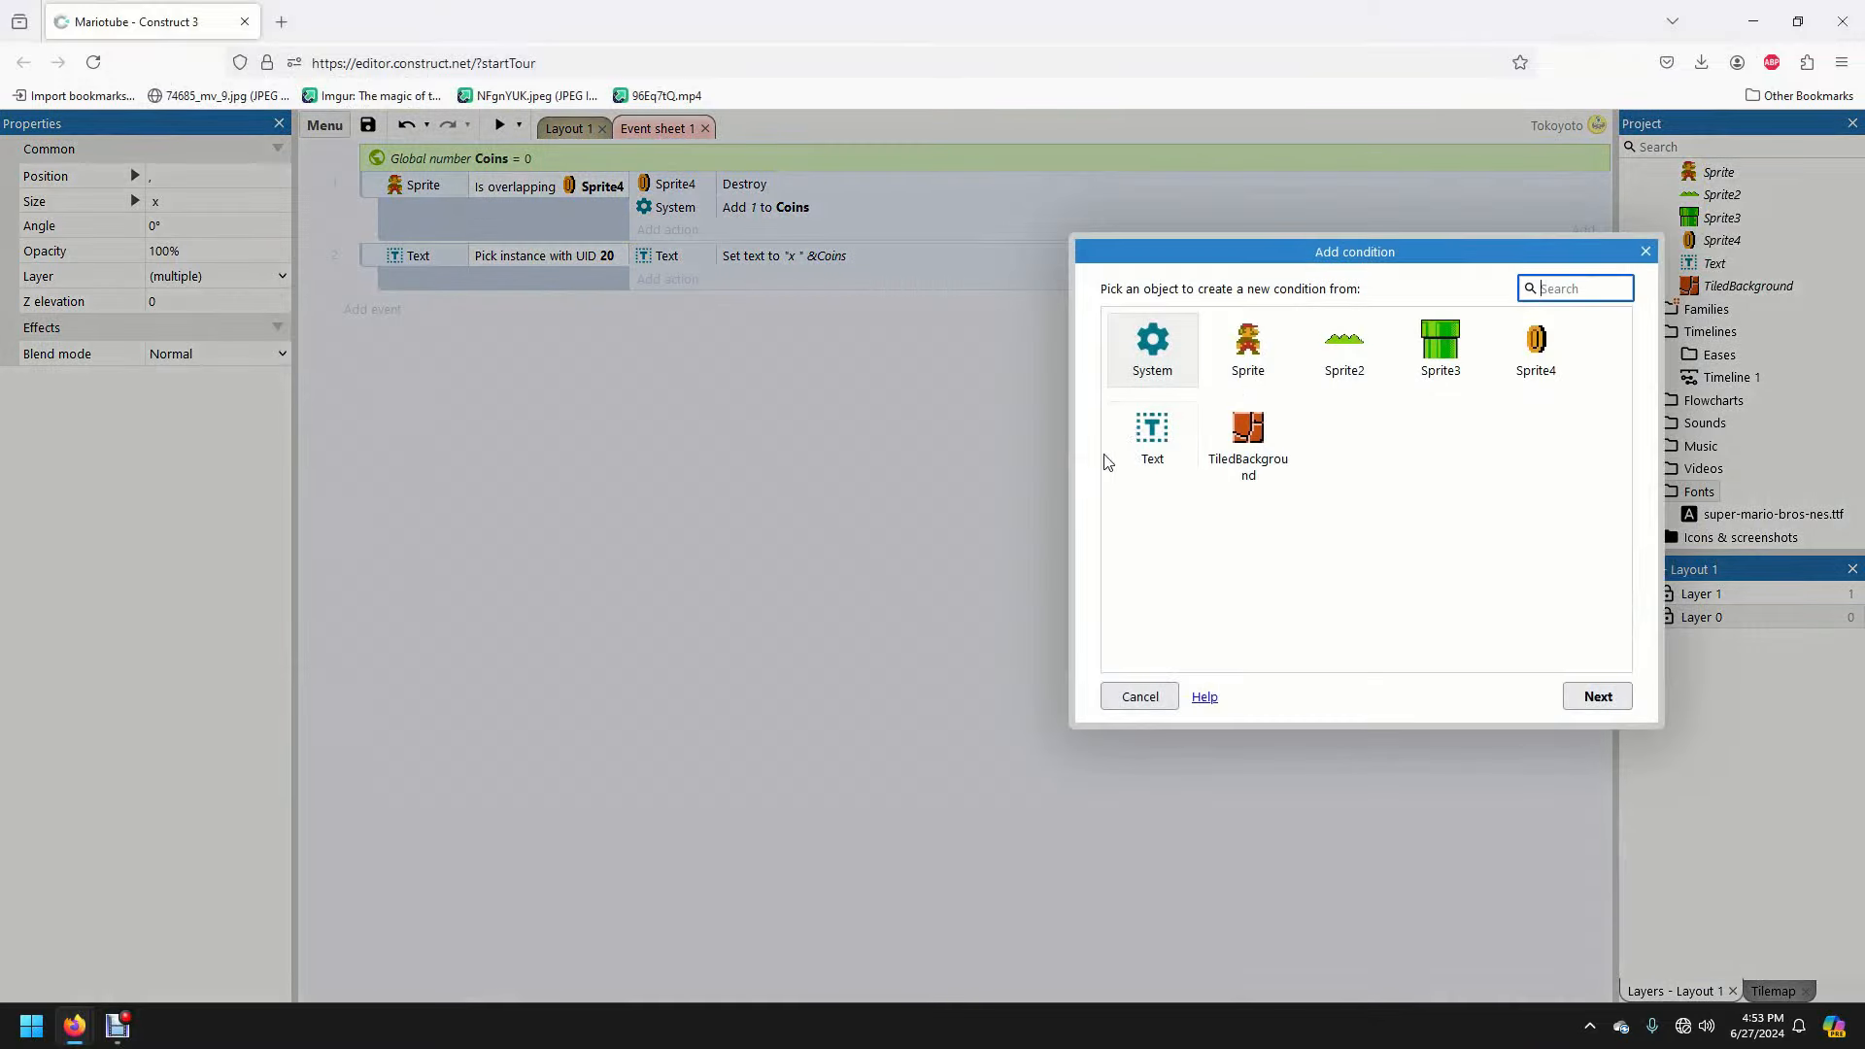
pyautogui.doubleClick(1154, 356)
pyautogui.scroll(-5, 1282, 471)
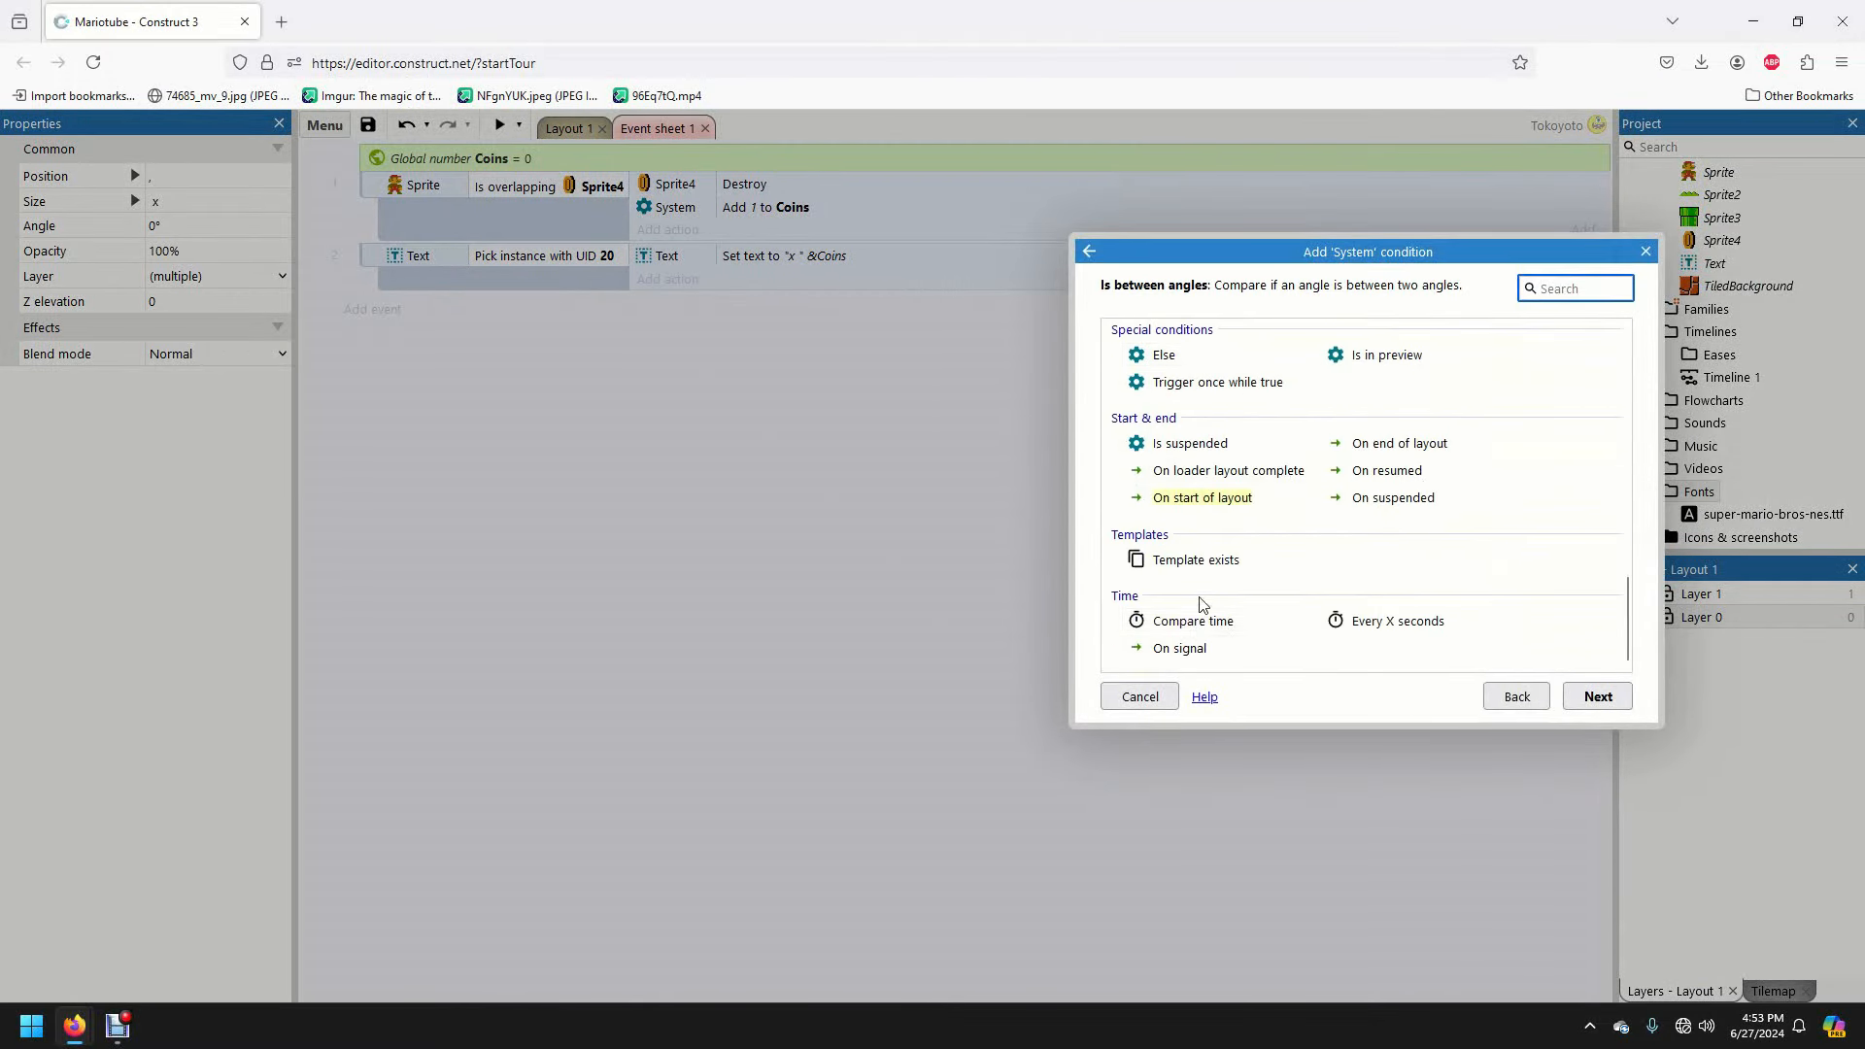
pyautogui.scroll(2, 1208, 499)
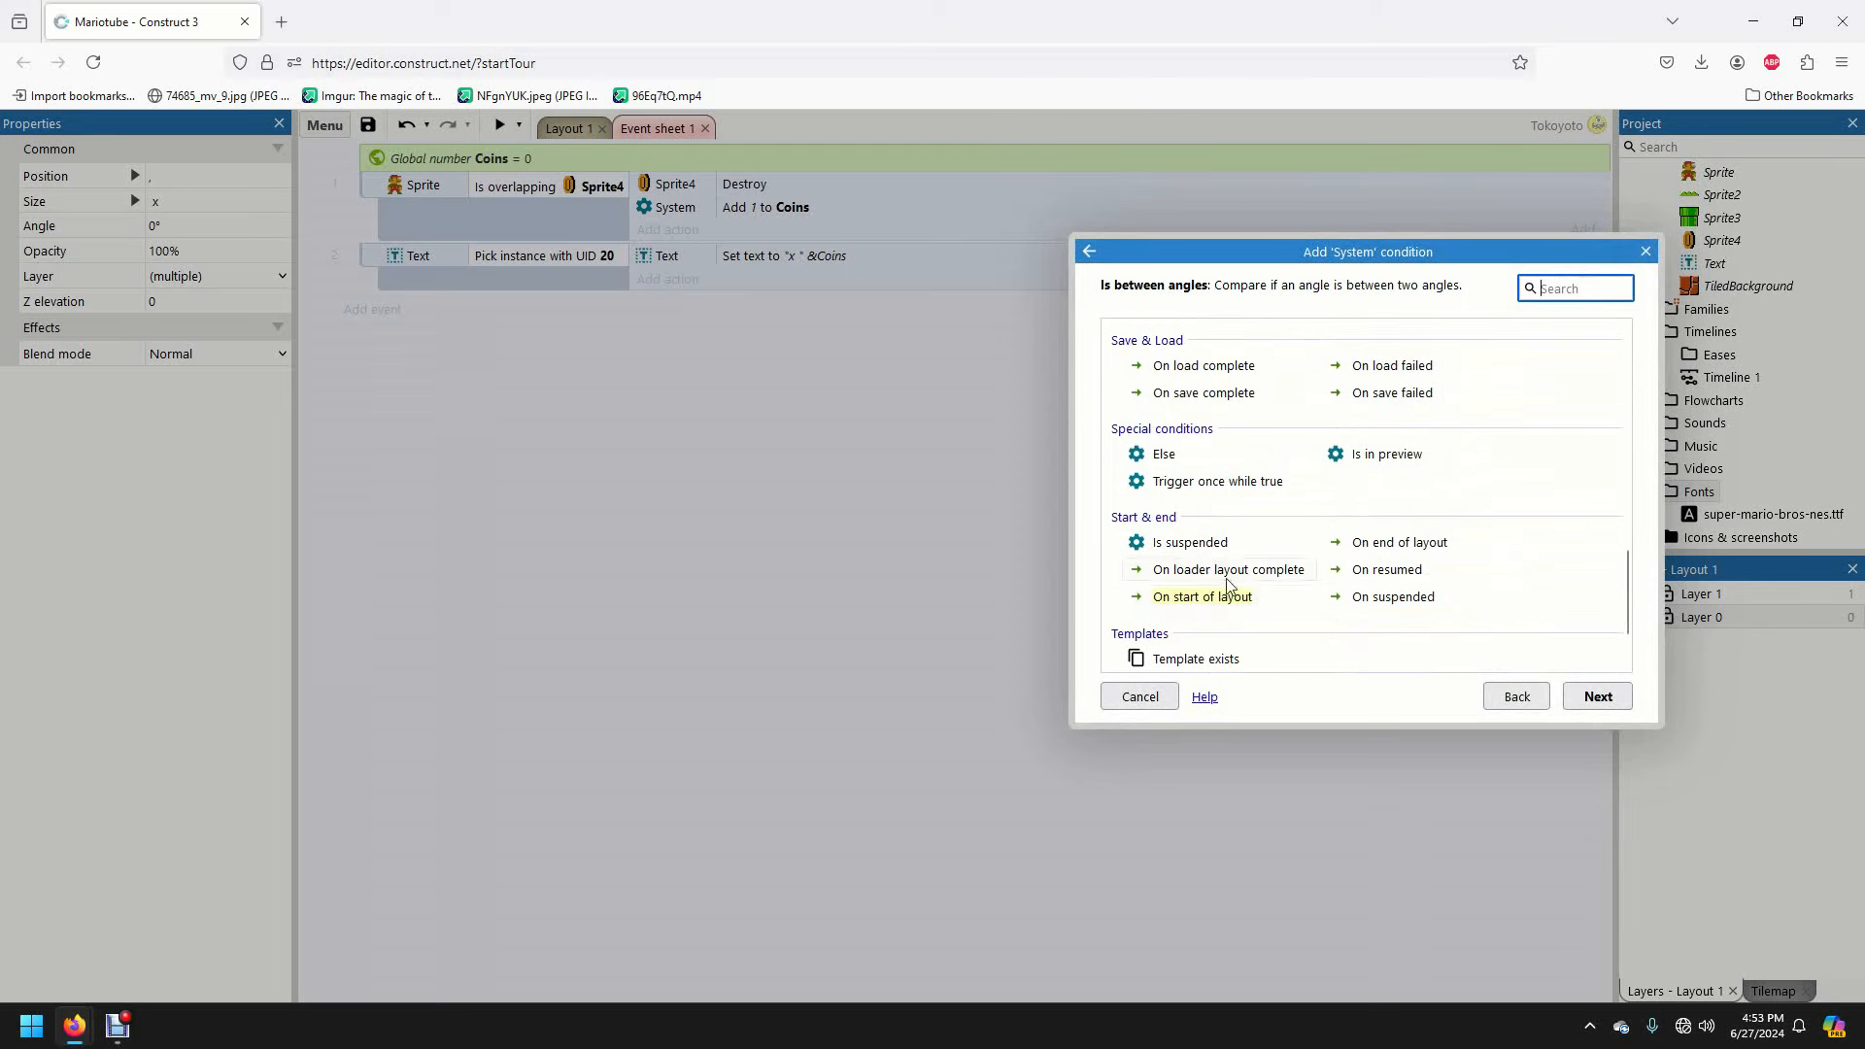
pyautogui.doubleClick(1220, 598)
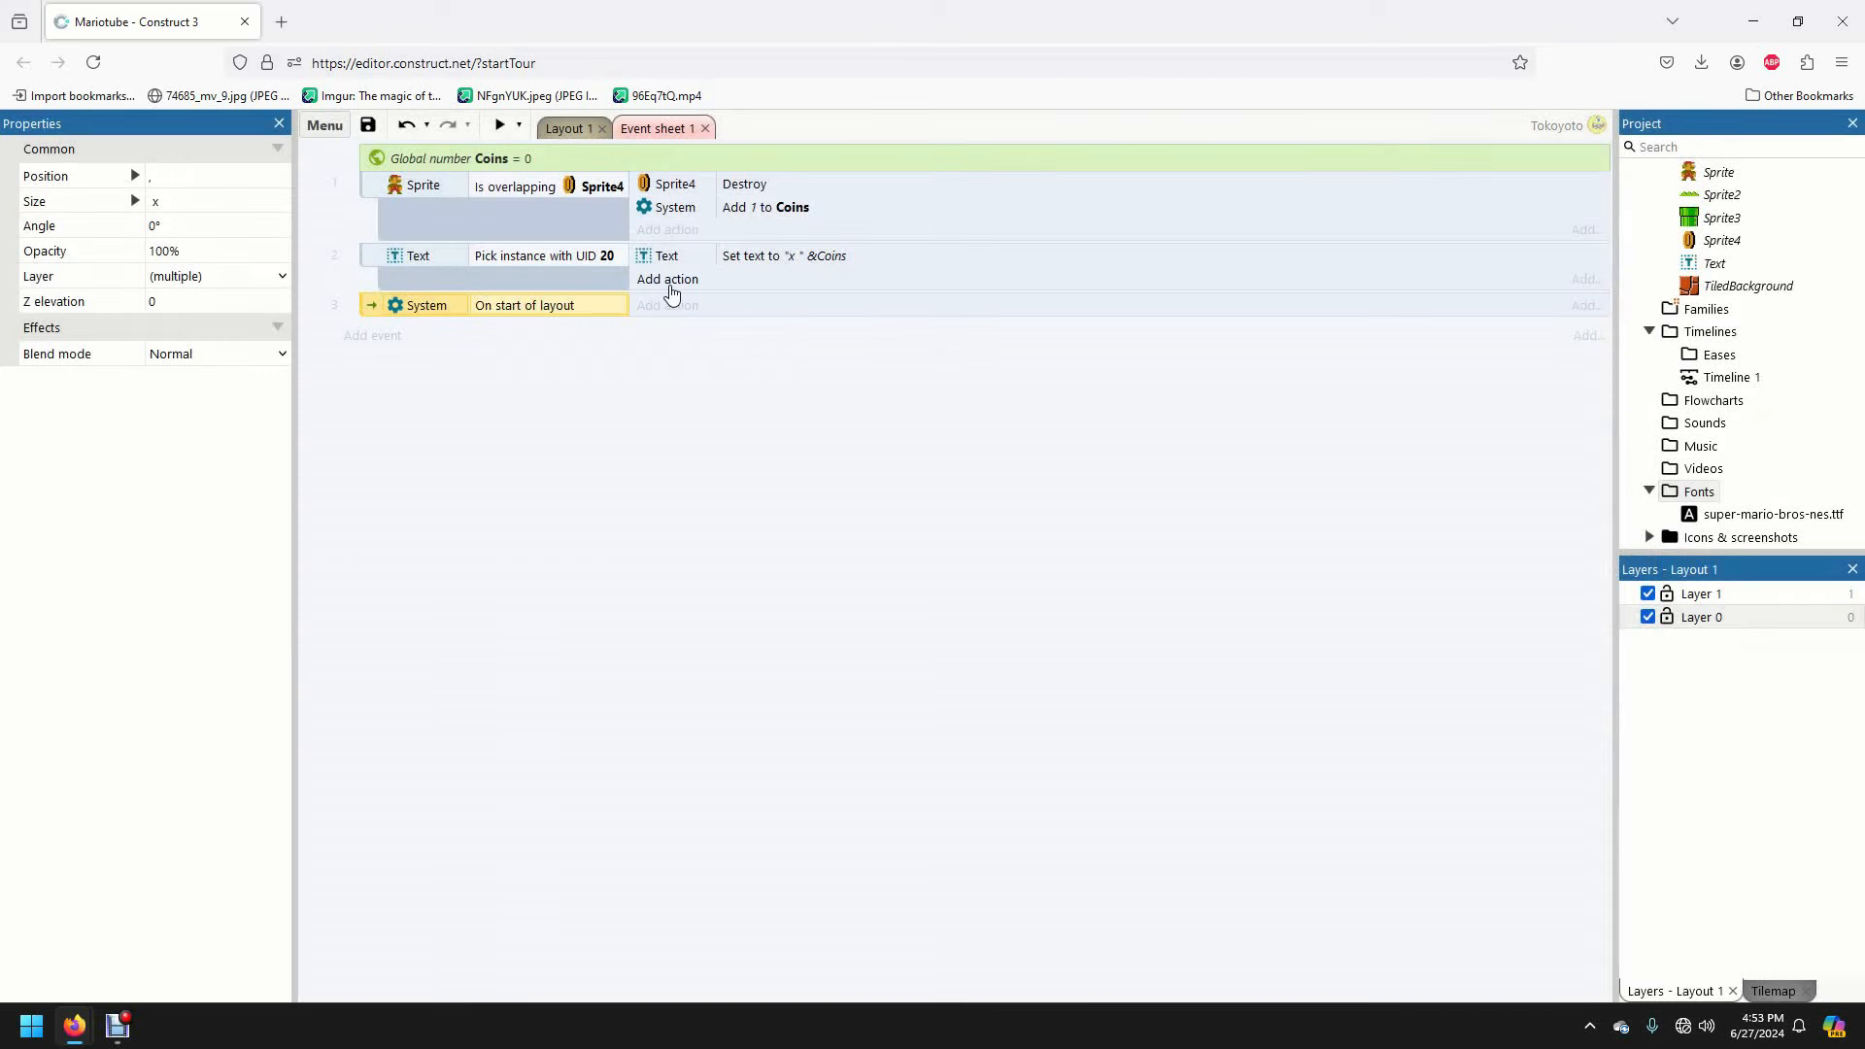
# - Add a System action Set layout scale with scale 2 to the On start of layout event
pyautogui.click(668, 303)
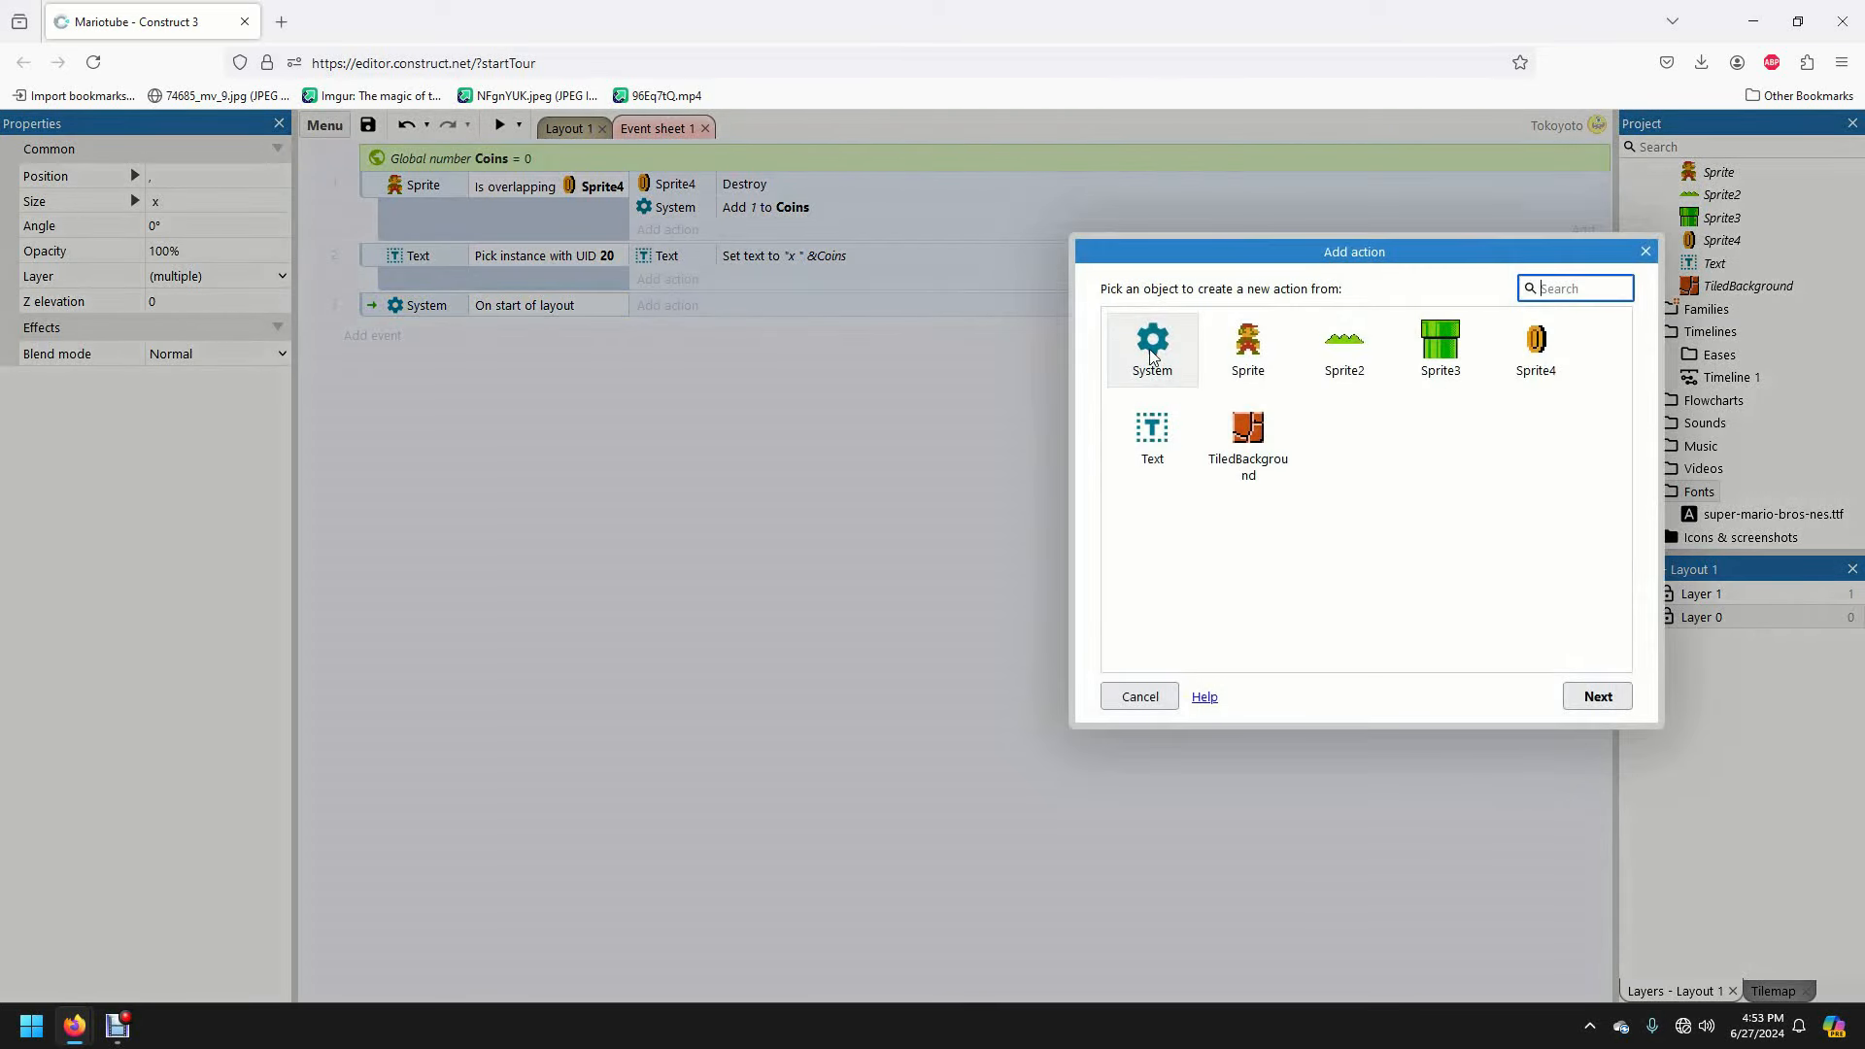
pyautogui.doubleClick(1152, 349)
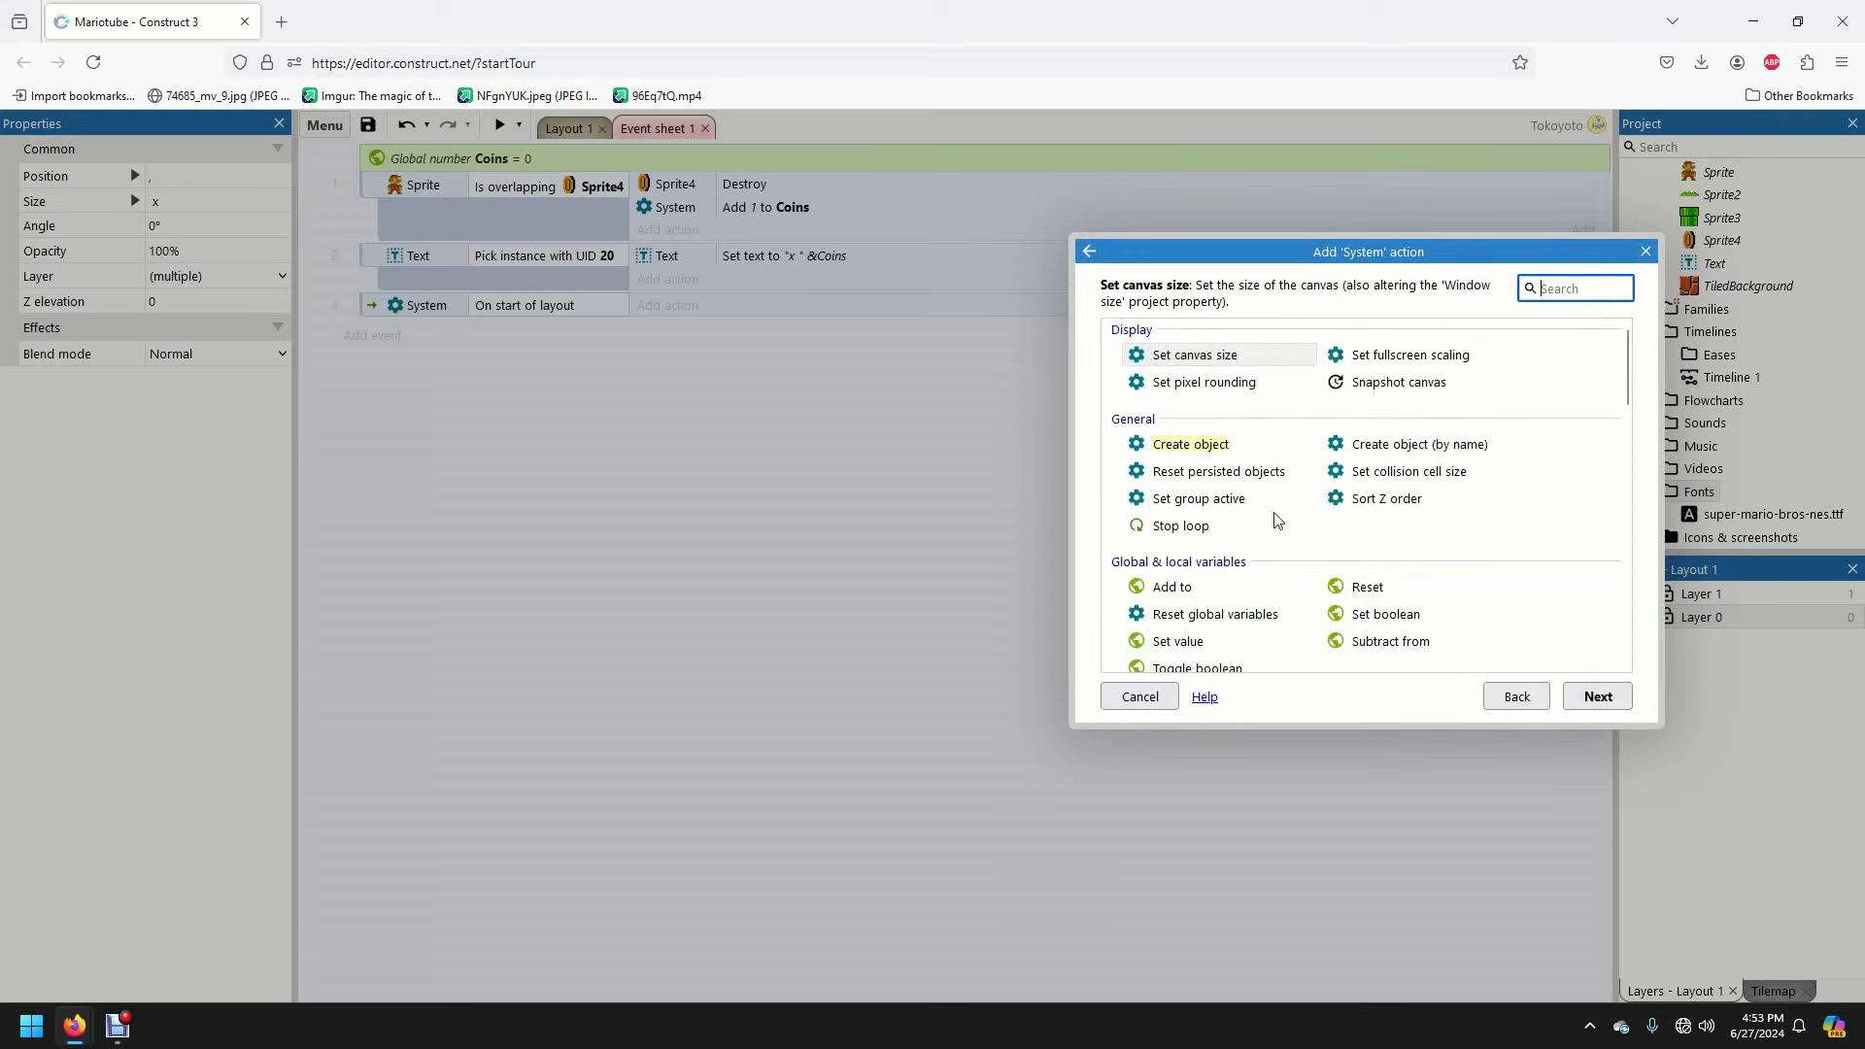
pyautogui.scroll(-10, 1277, 513)
pyautogui.scroll(1, 1282, 507)
pyautogui.scroll(-2, 1283, 508)
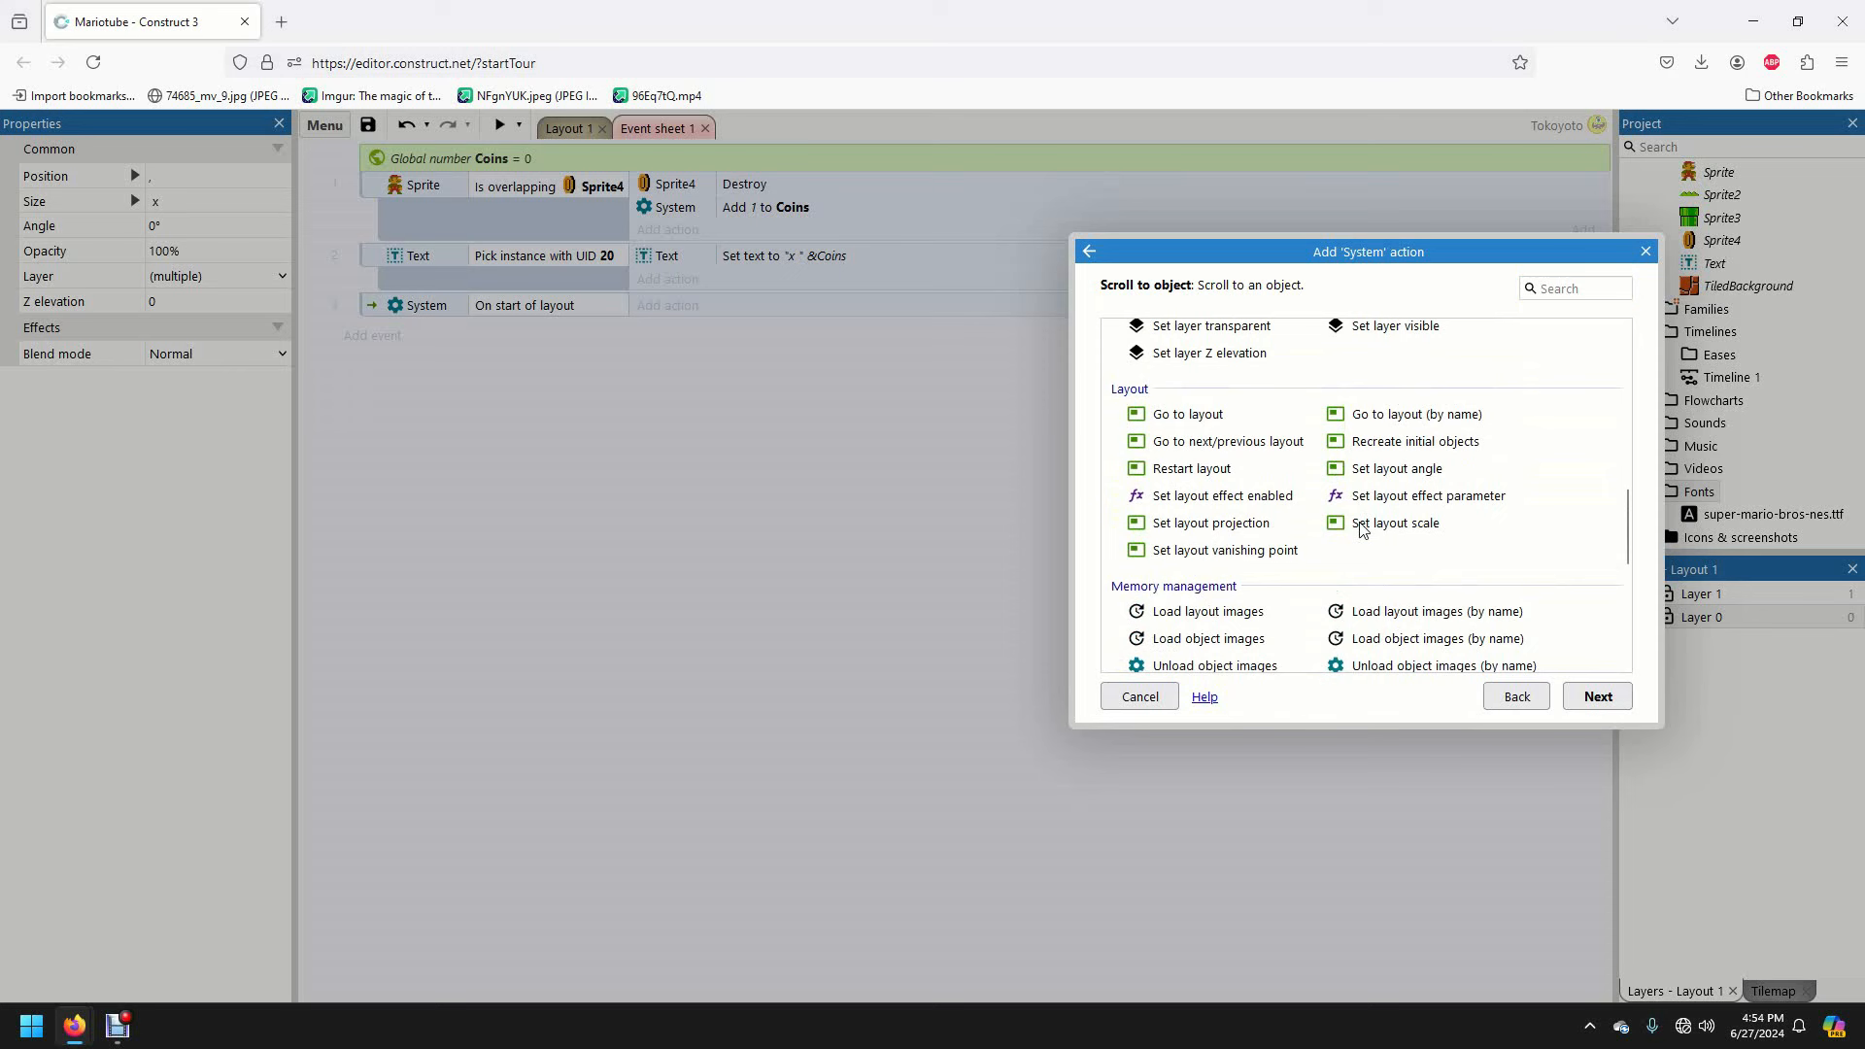
pyautogui.click(1363, 536)
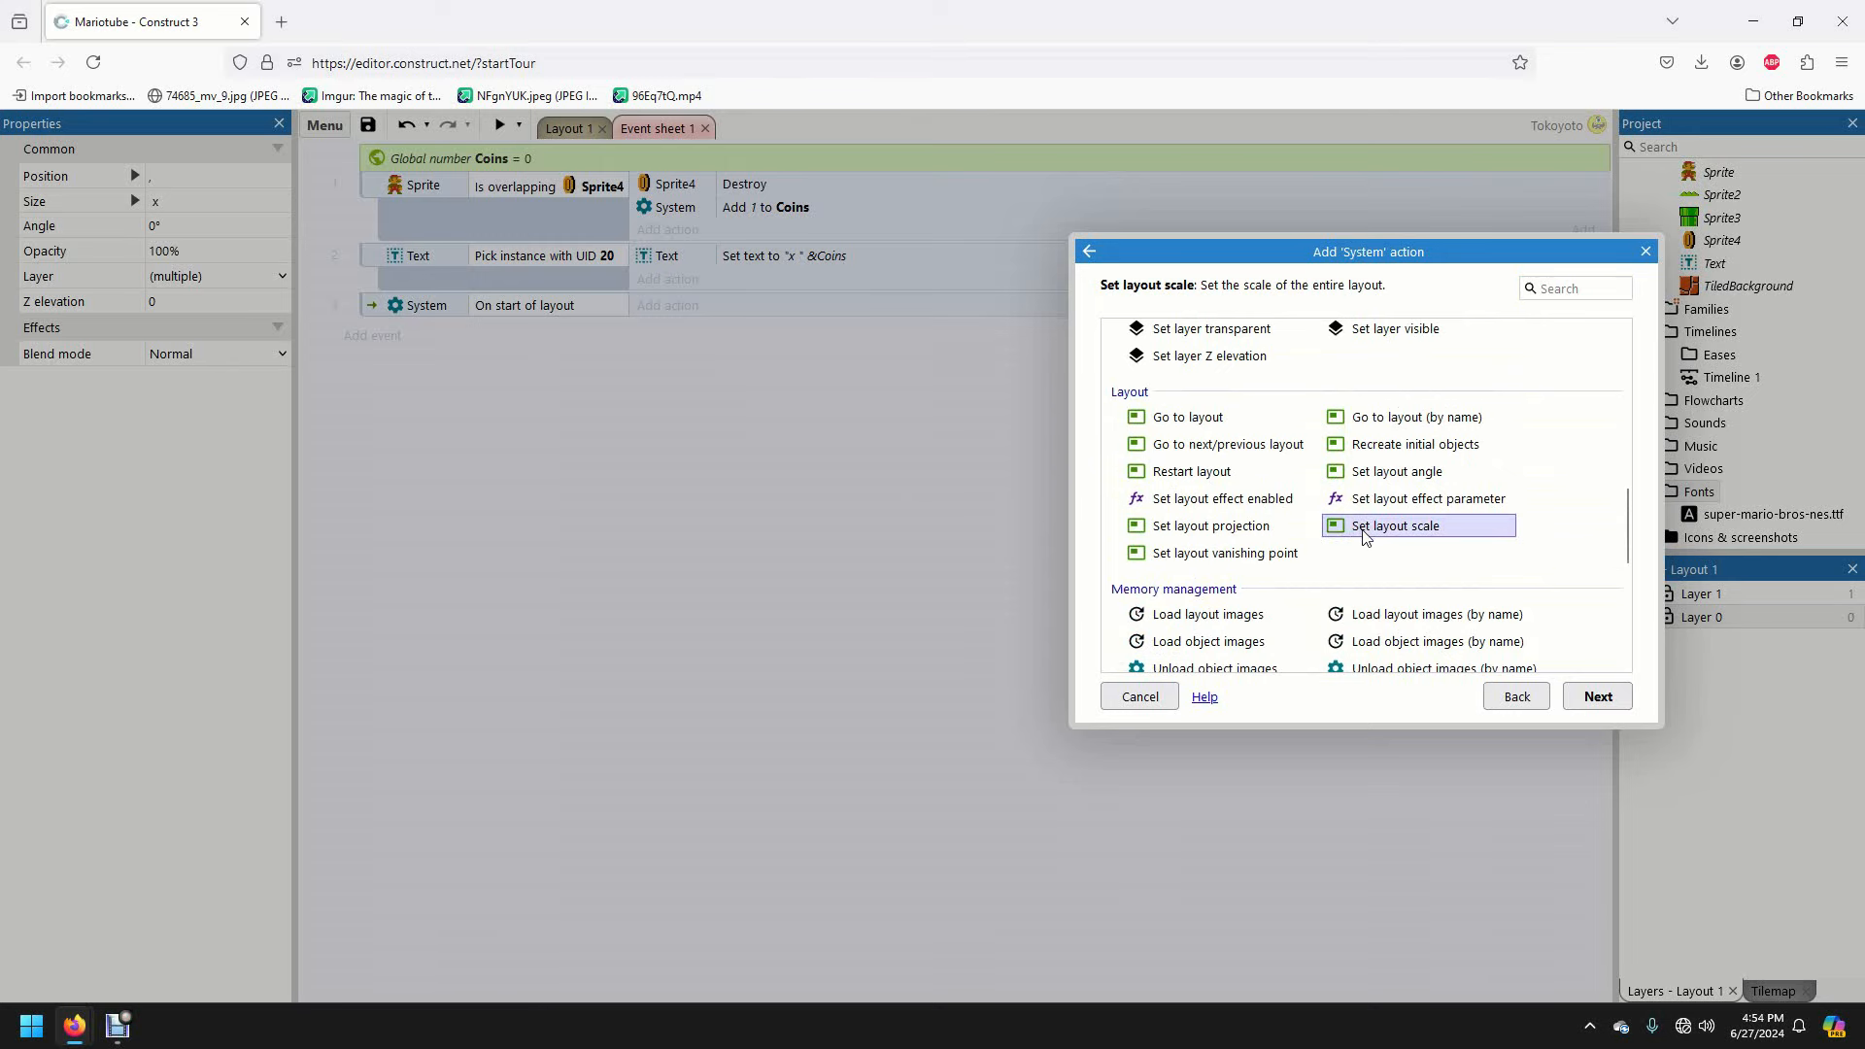
pyautogui.doubleClick(1365, 537)
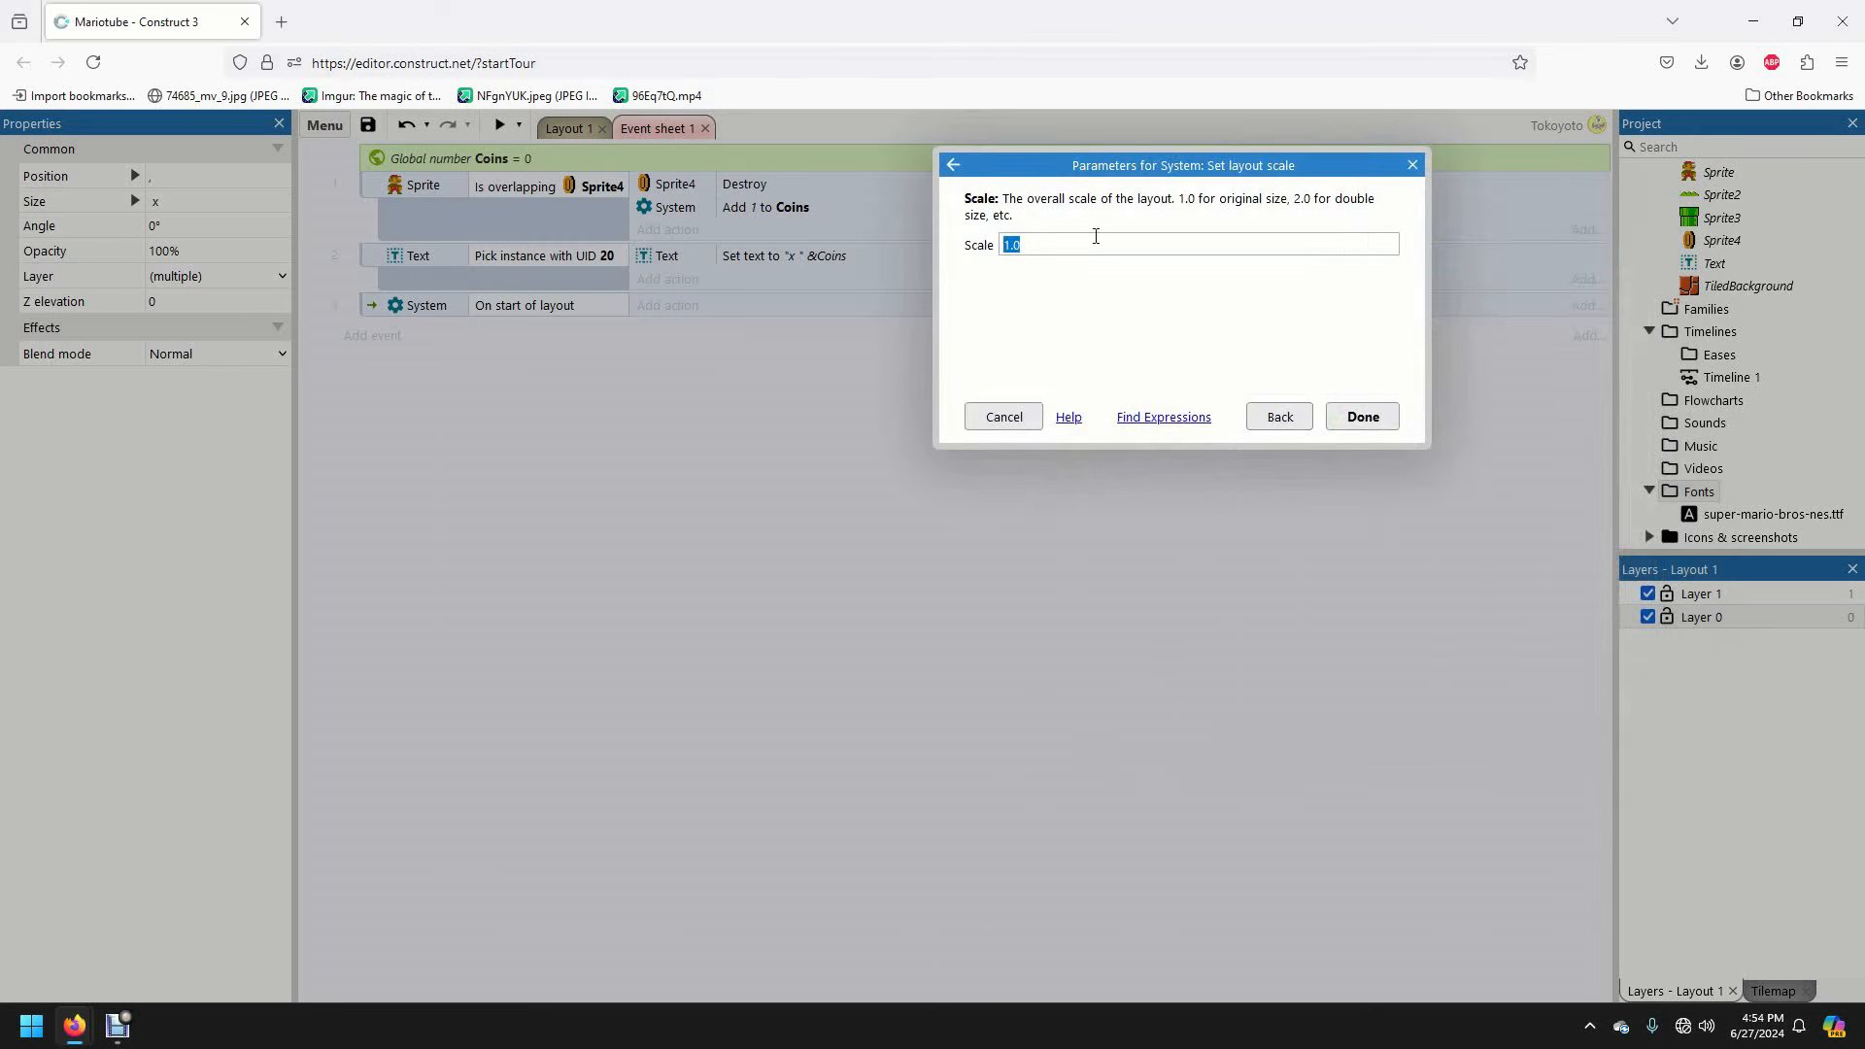
pyautogui.write('2')
pyautogui.click(1355, 418)
# - Preview Layout 1 at the doubled scale, run and jump Mario across the whole level in both directions, and close the preview
pyautogui.click(573, 127)
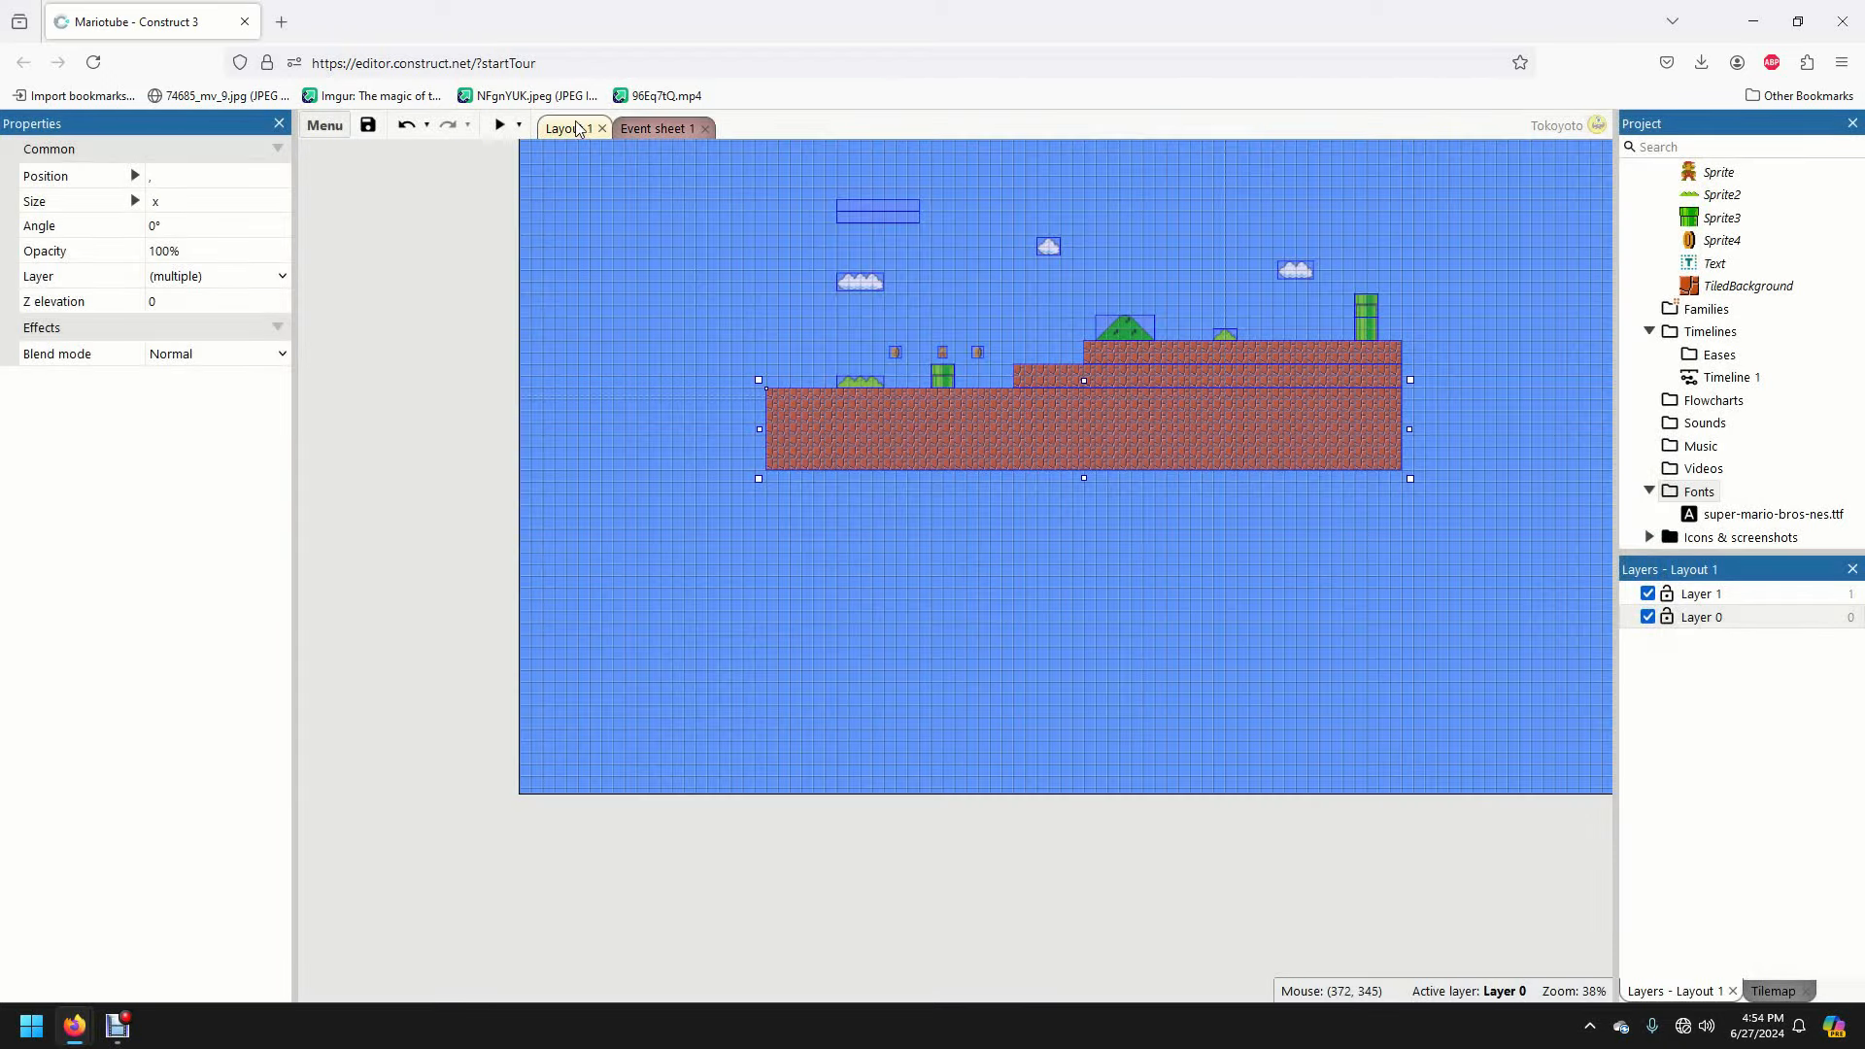
pyautogui.click(502, 125)
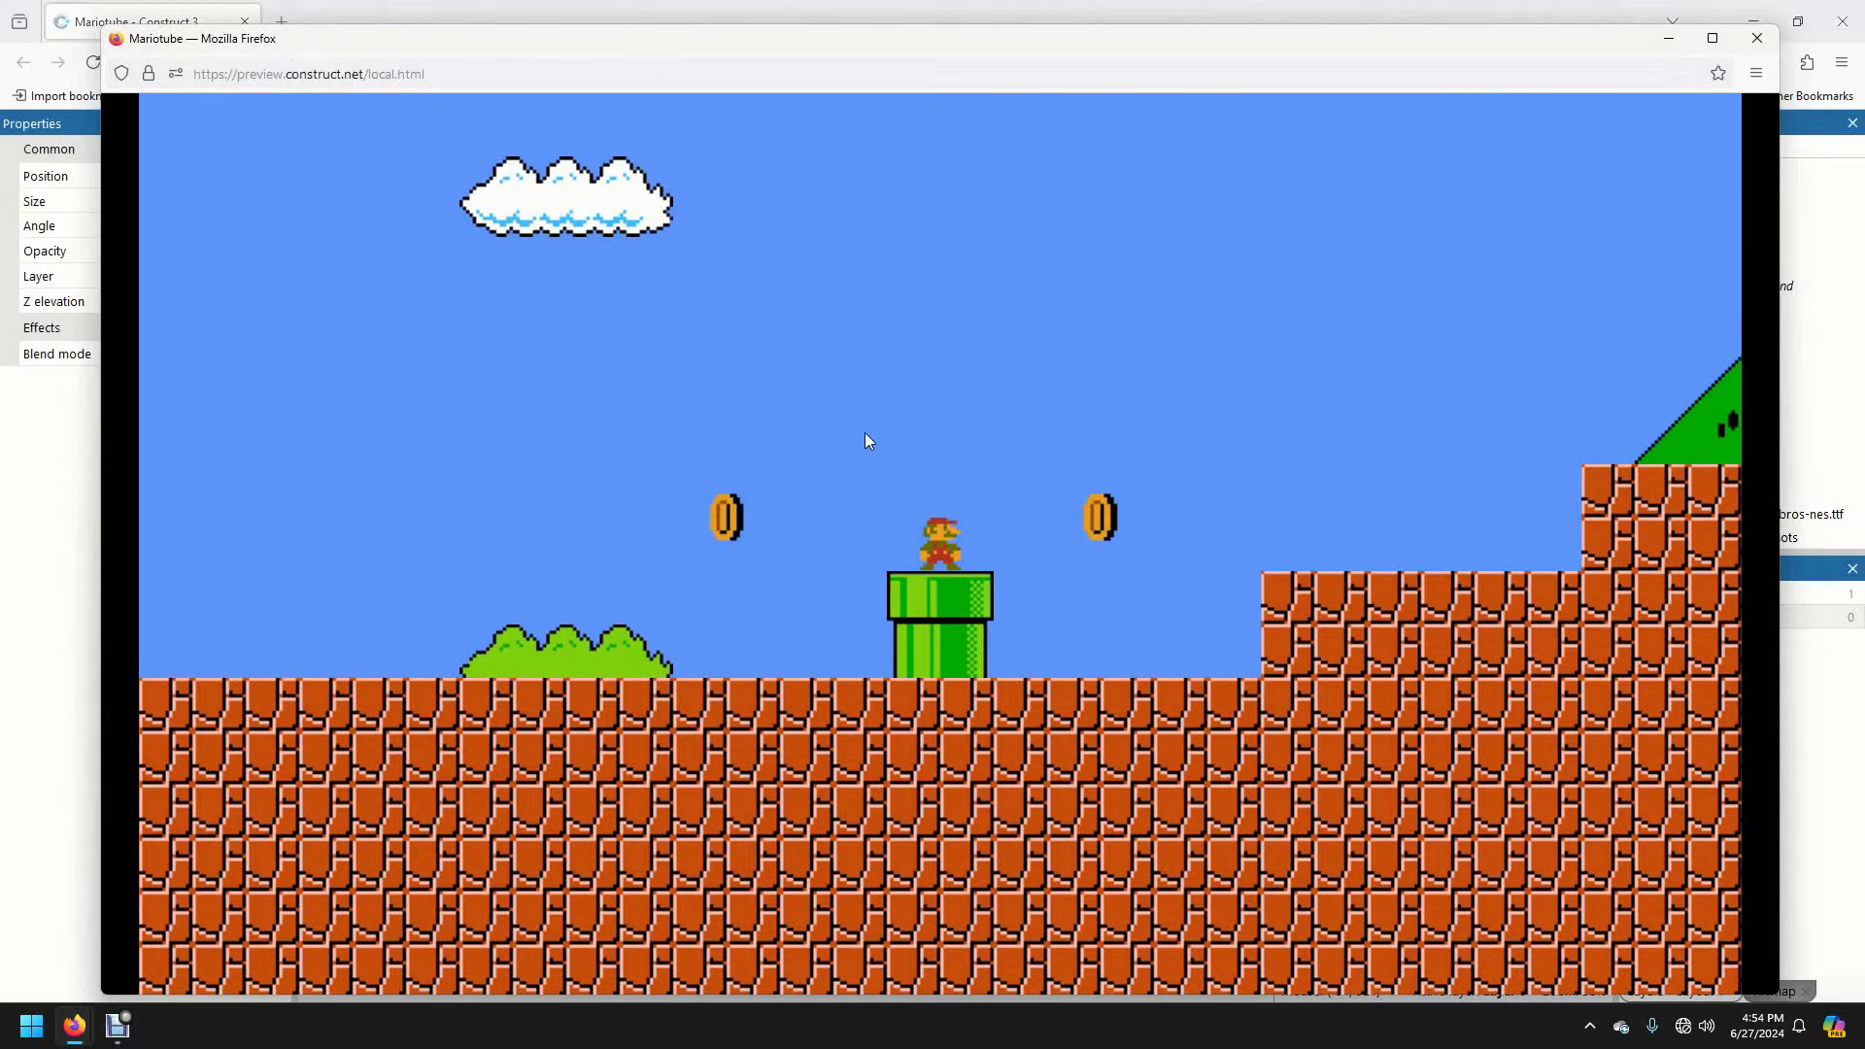
pyautogui.press('Left')
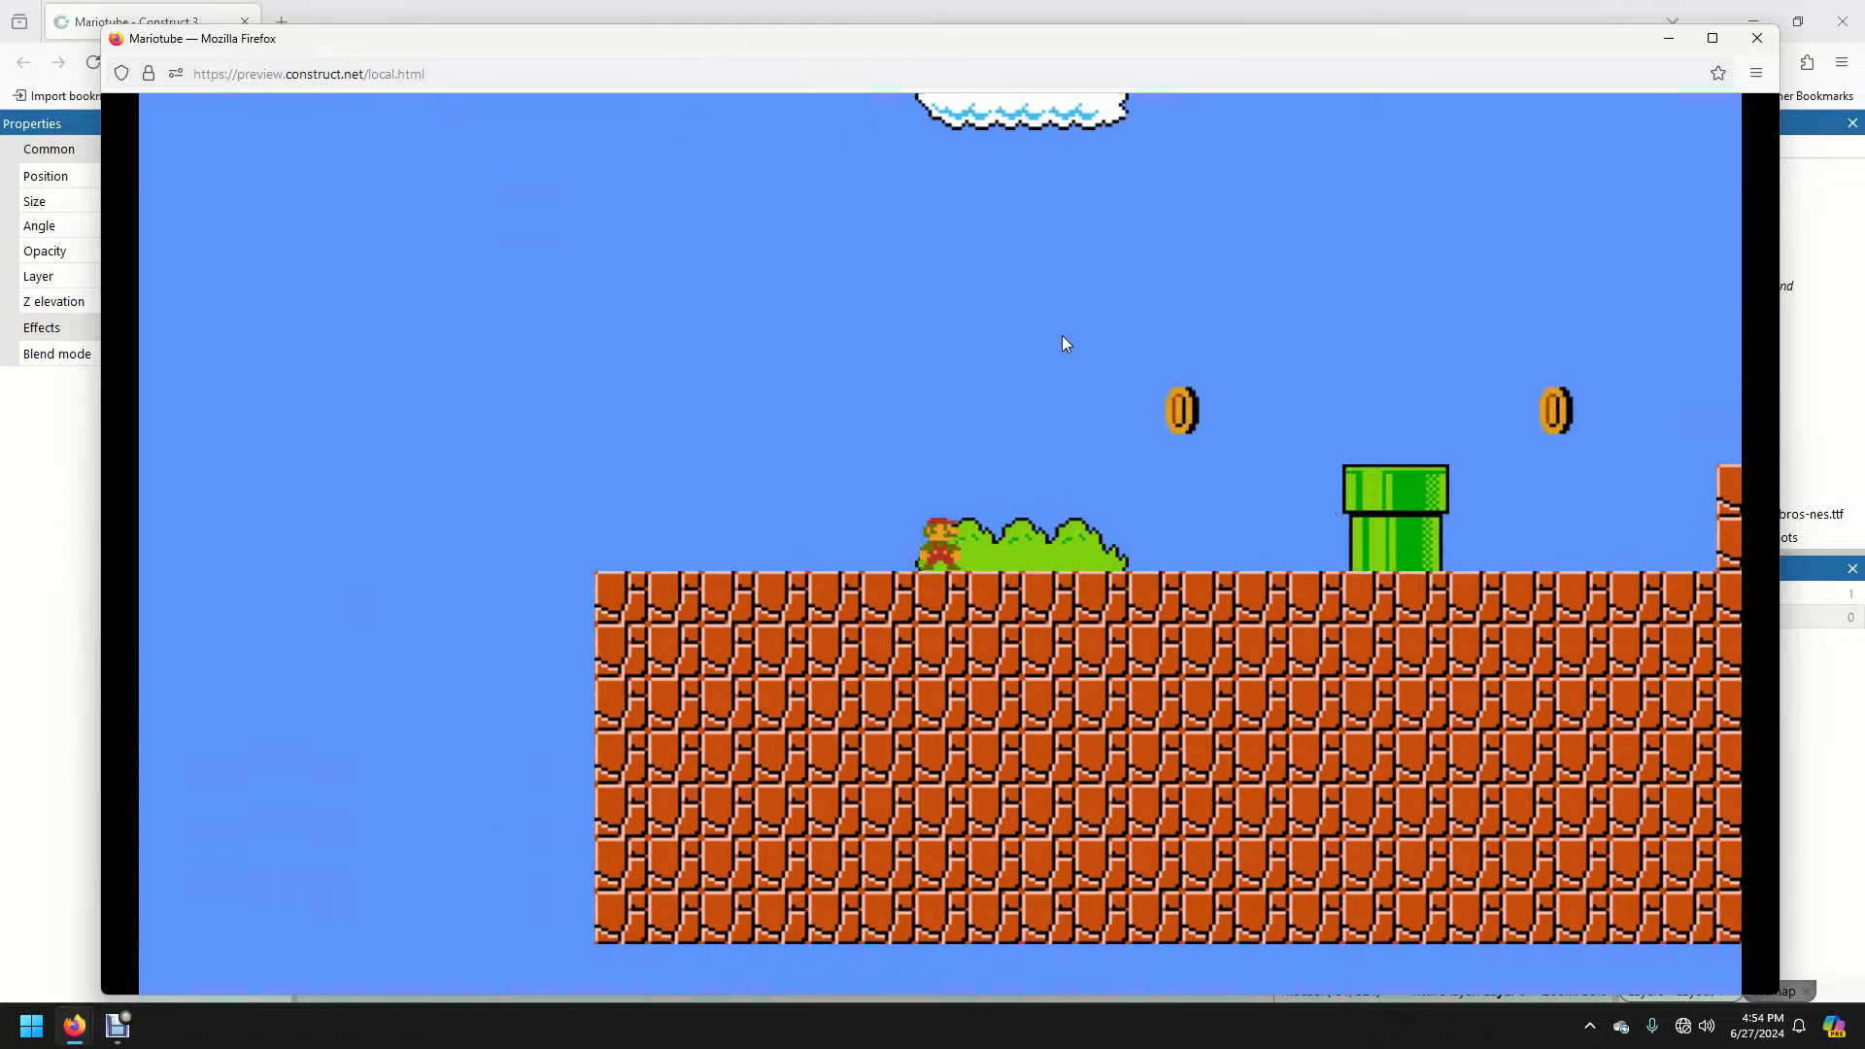
pyautogui.press('Right')
pyautogui.press('Up')
pyautogui.press('Right')
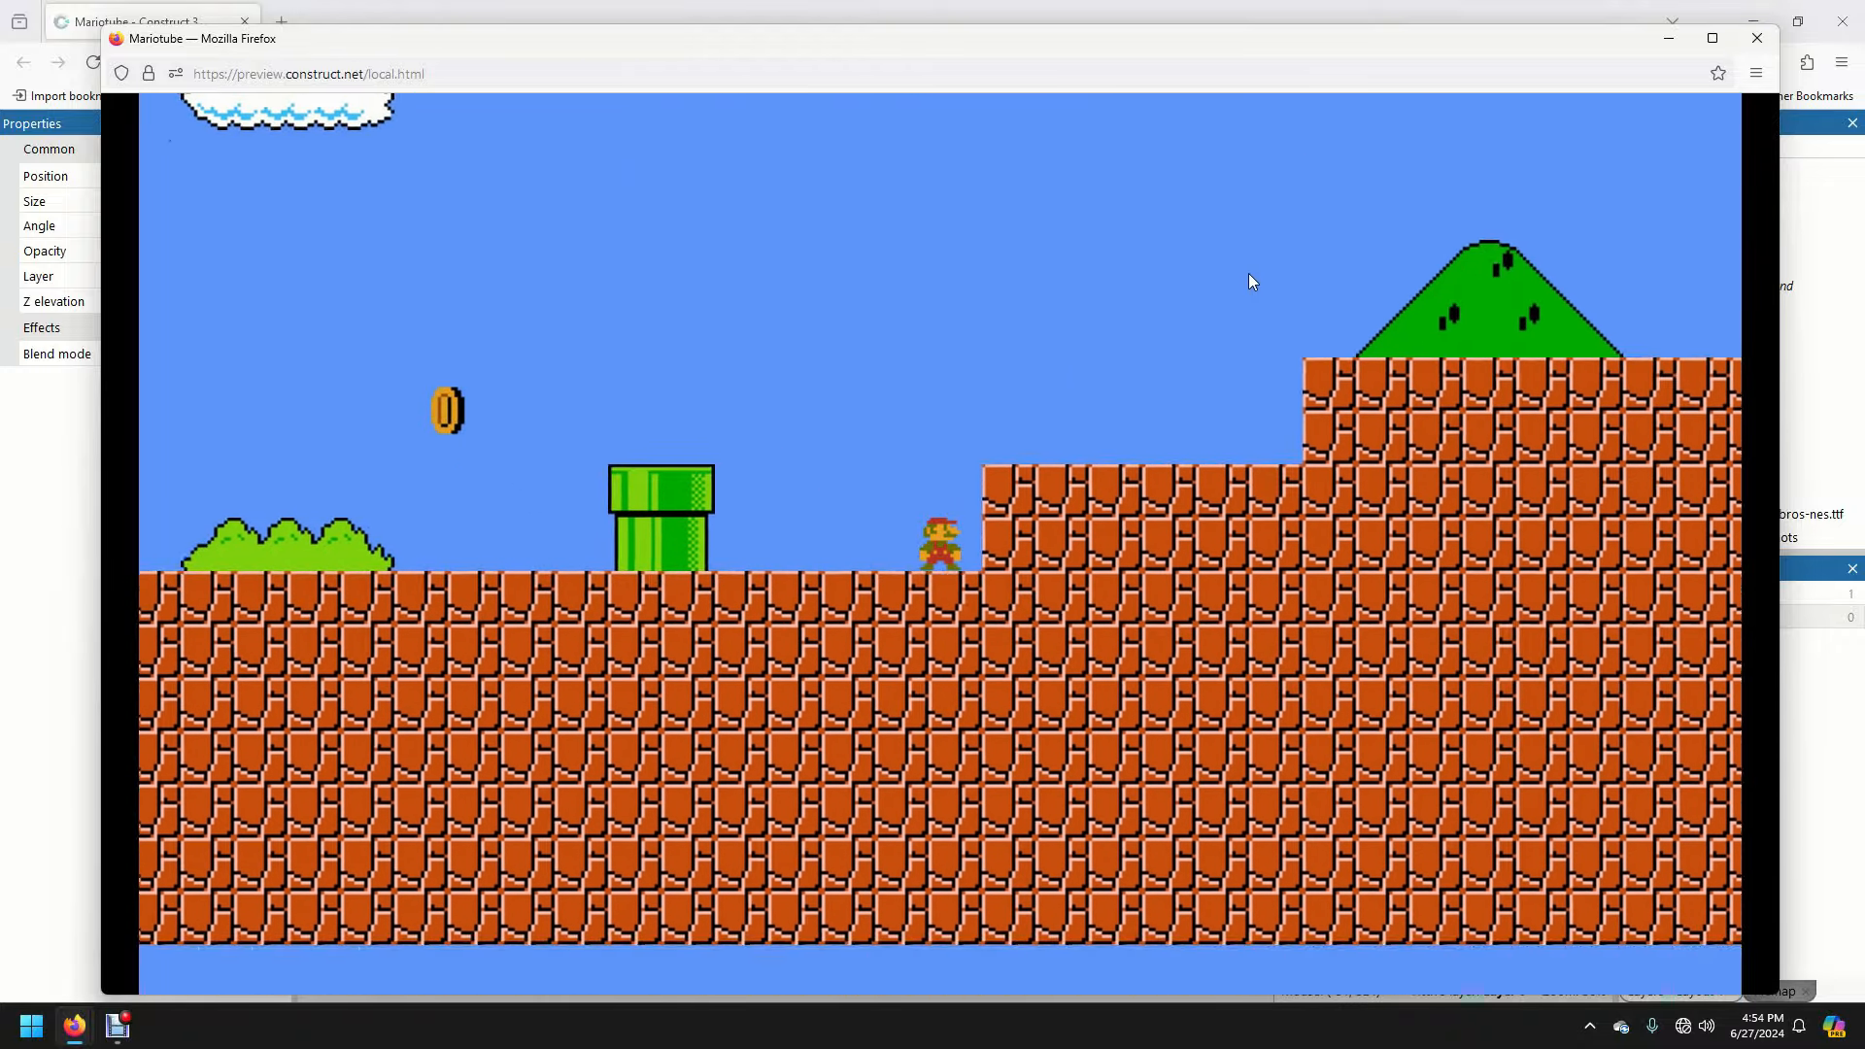
pyautogui.press('Up')
pyautogui.press('Up')
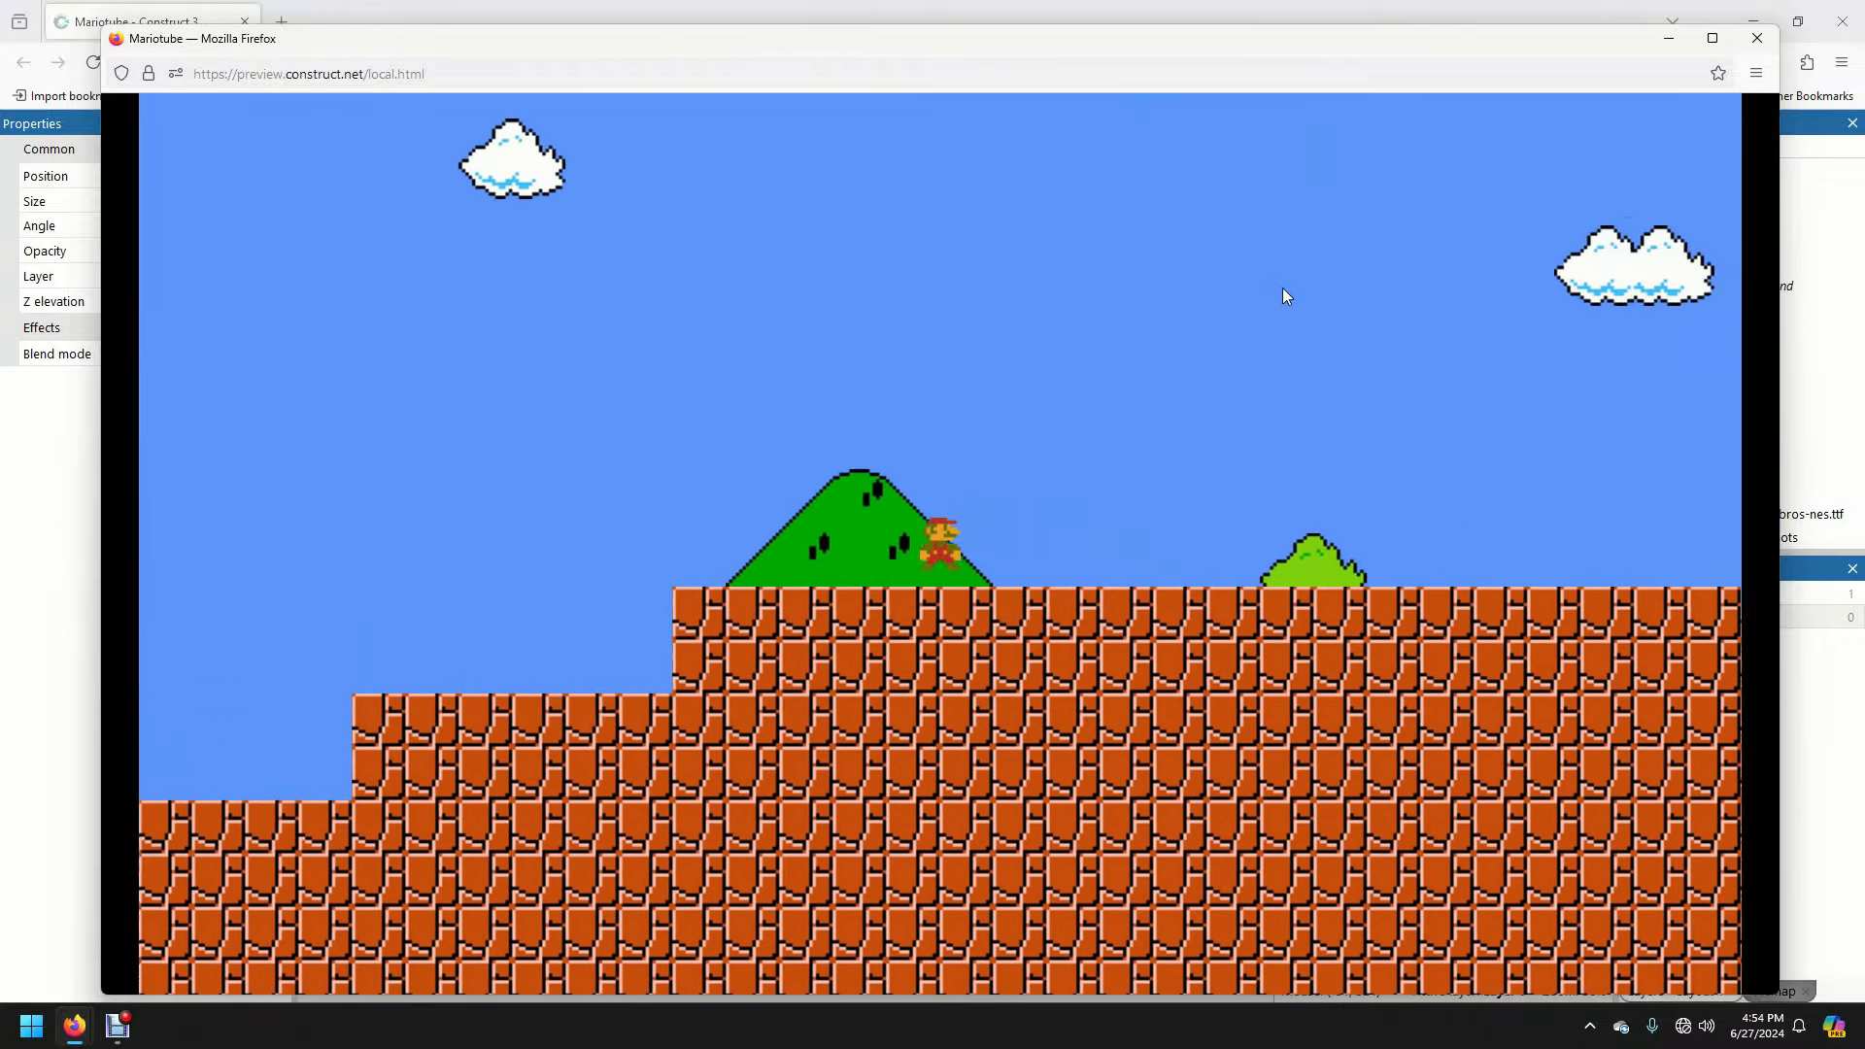
pyautogui.press('Up')
pyautogui.press('Right')
pyautogui.press('Up')
pyautogui.press('Up')
pyautogui.press('Up')
pyautogui.press('Left')
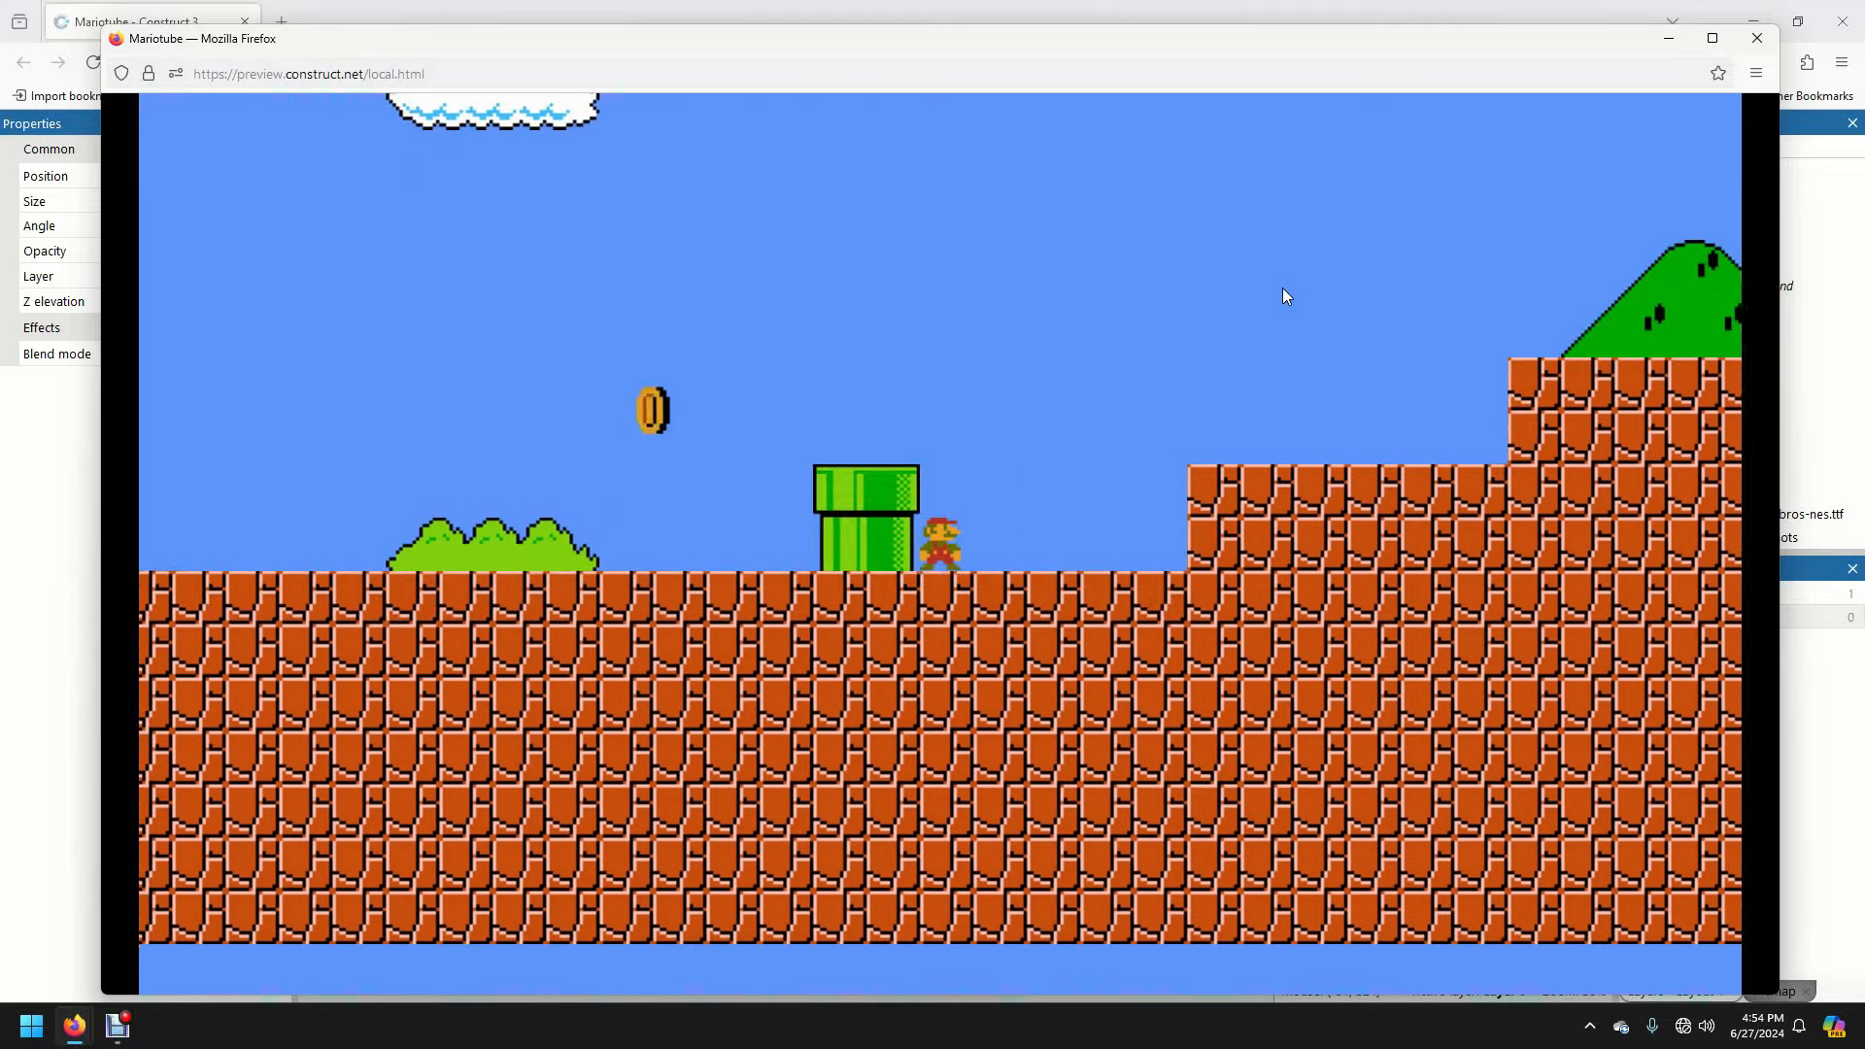
pyautogui.press('Up')
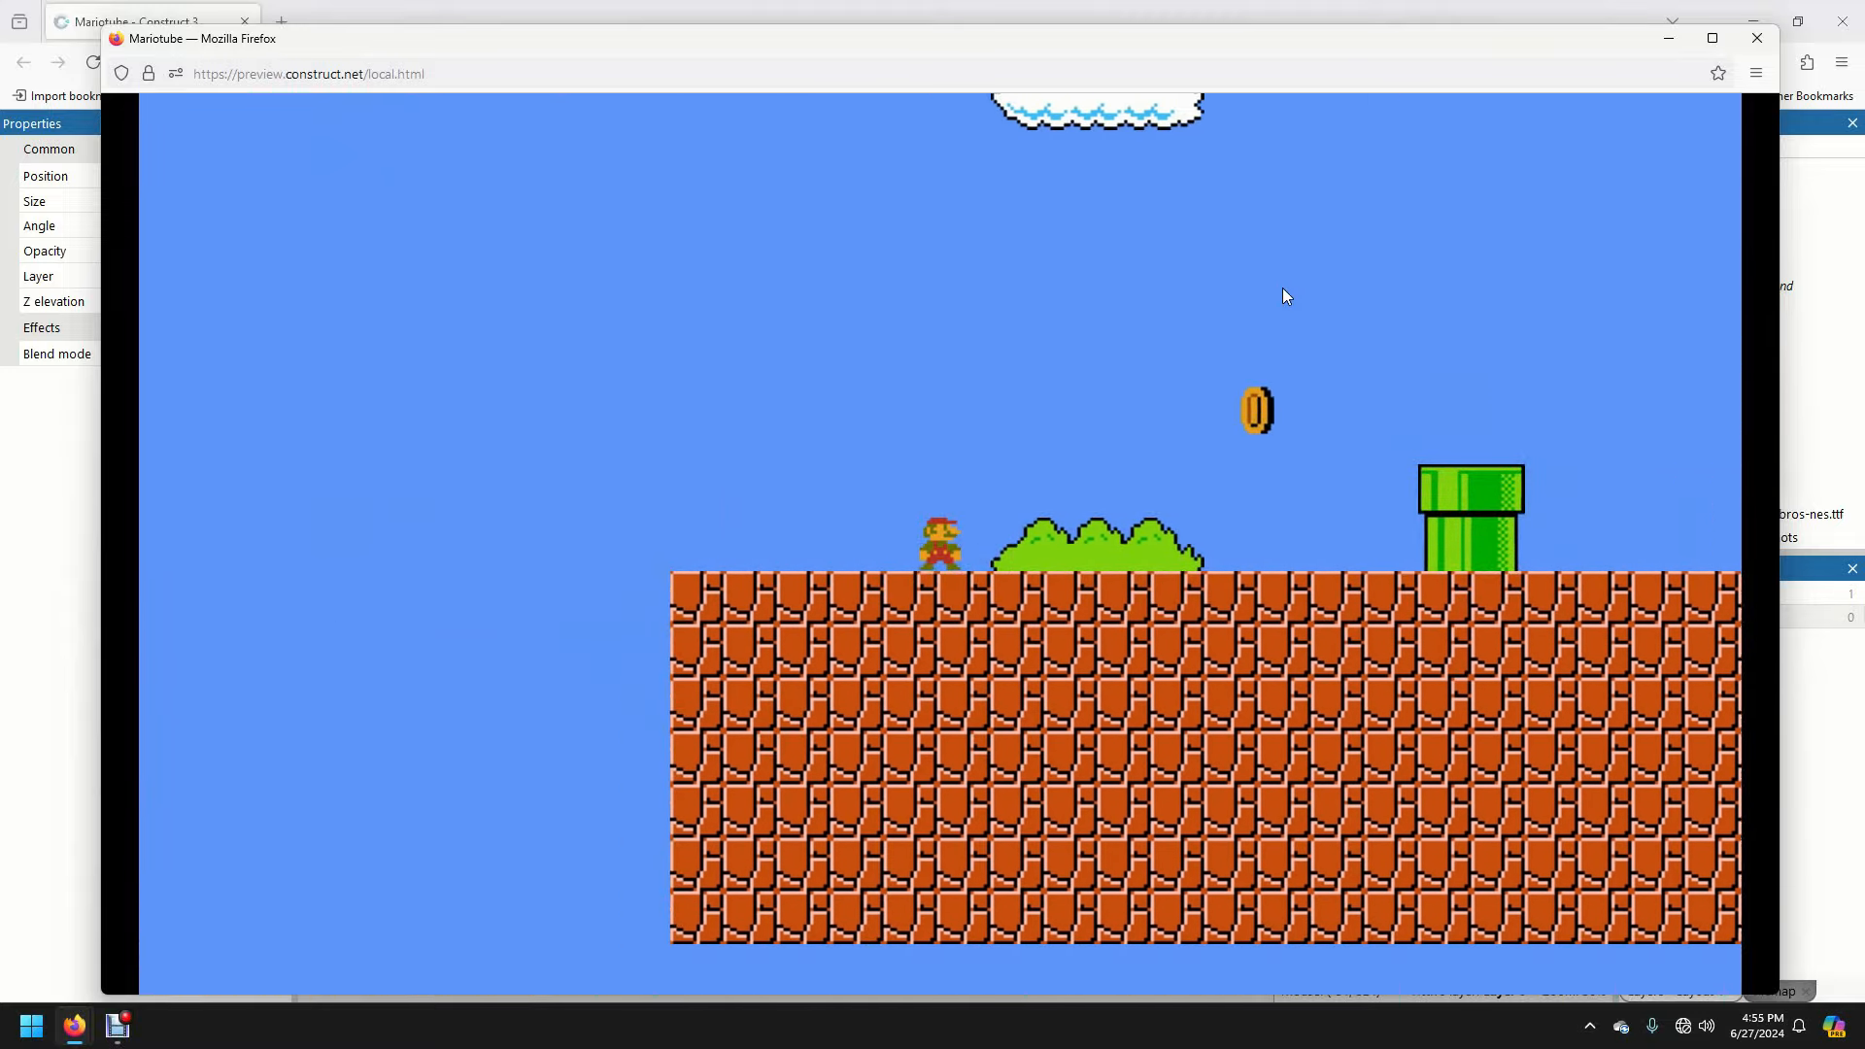
pyautogui.press('Right')
pyautogui.press('Up')
pyautogui.press('Up')
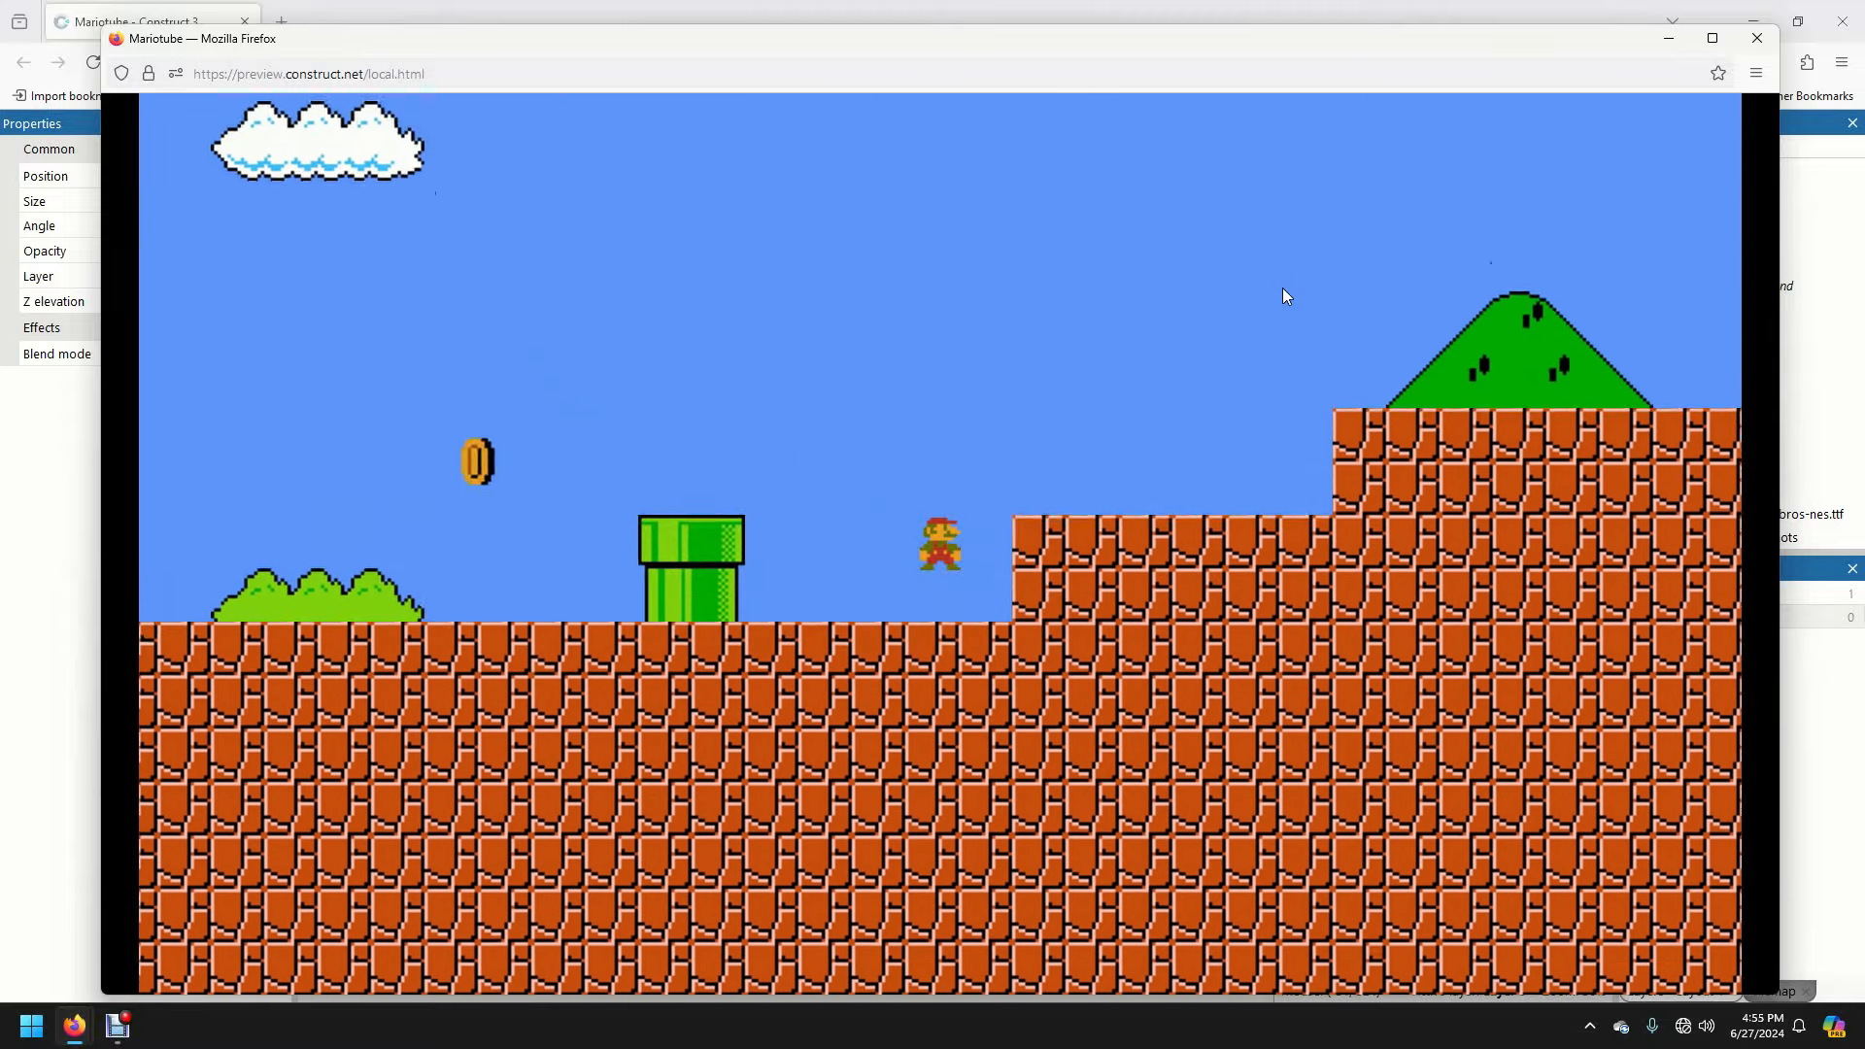
pyautogui.press('Right')
pyautogui.press('Up')
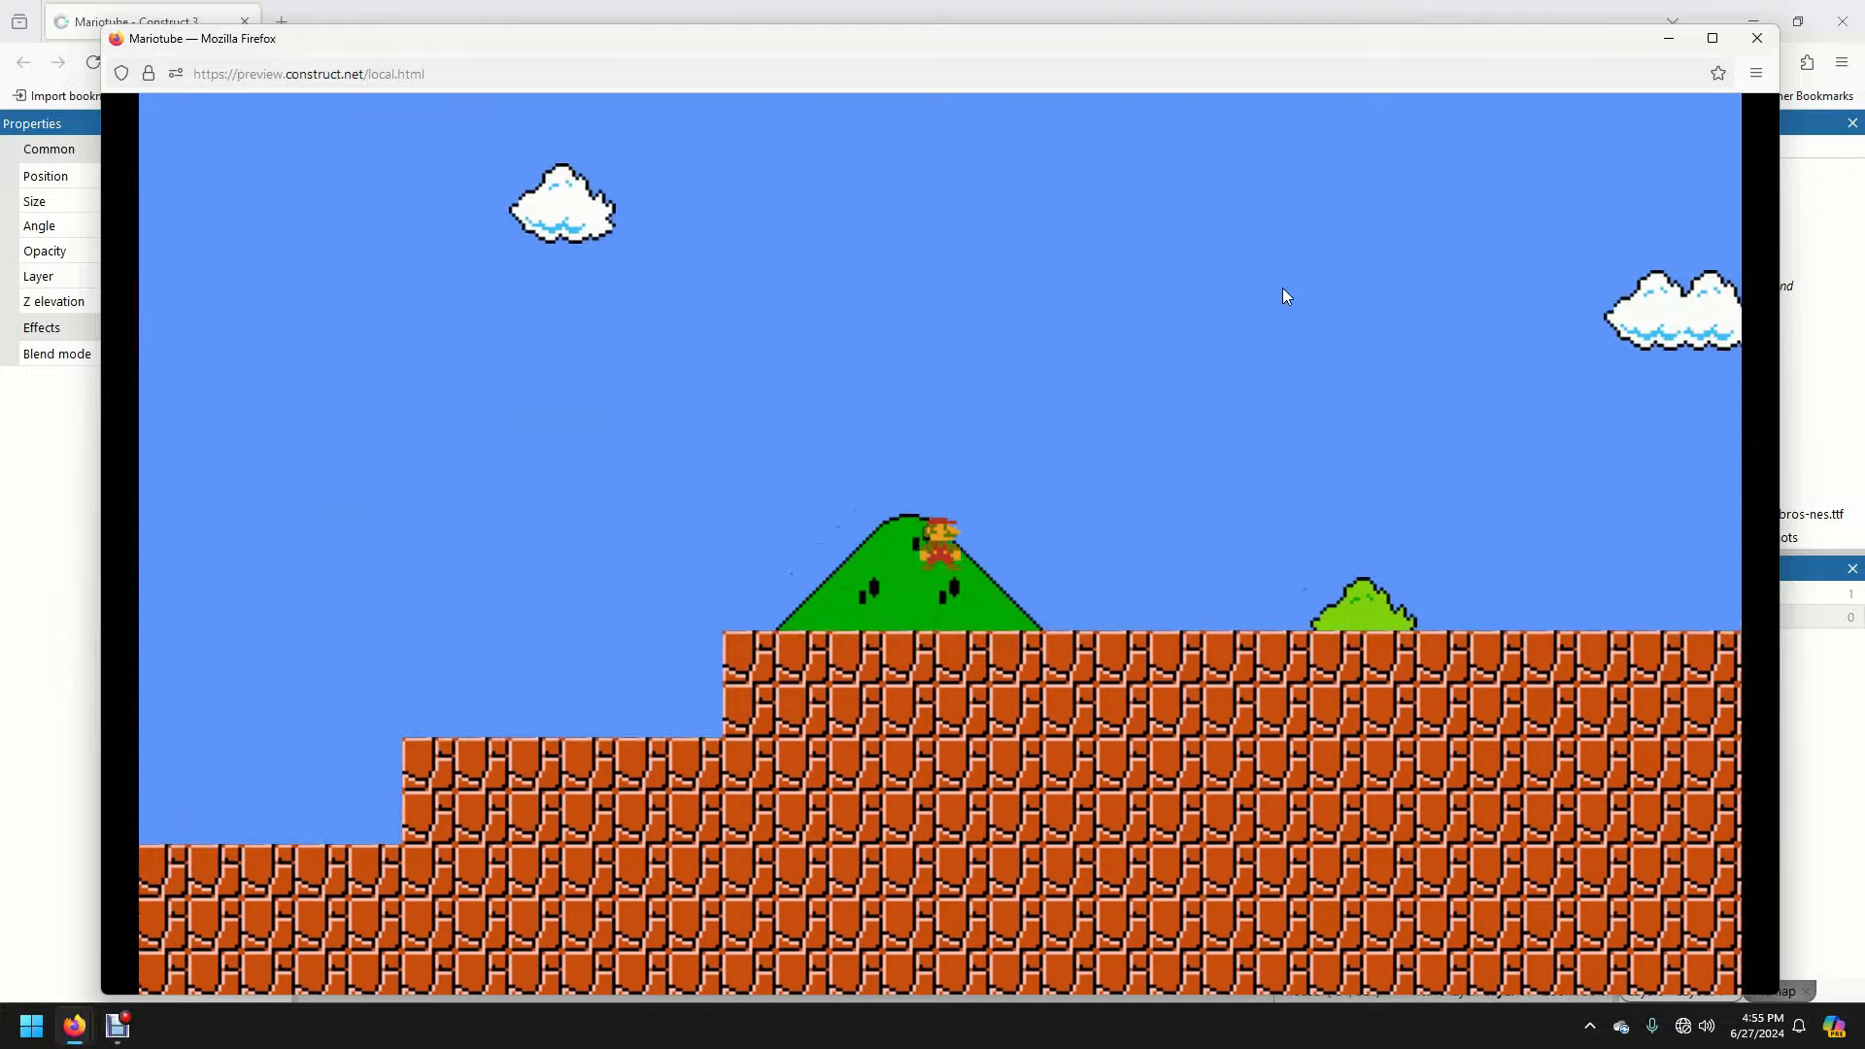
pyautogui.press('Right')
pyautogui.press('Up')
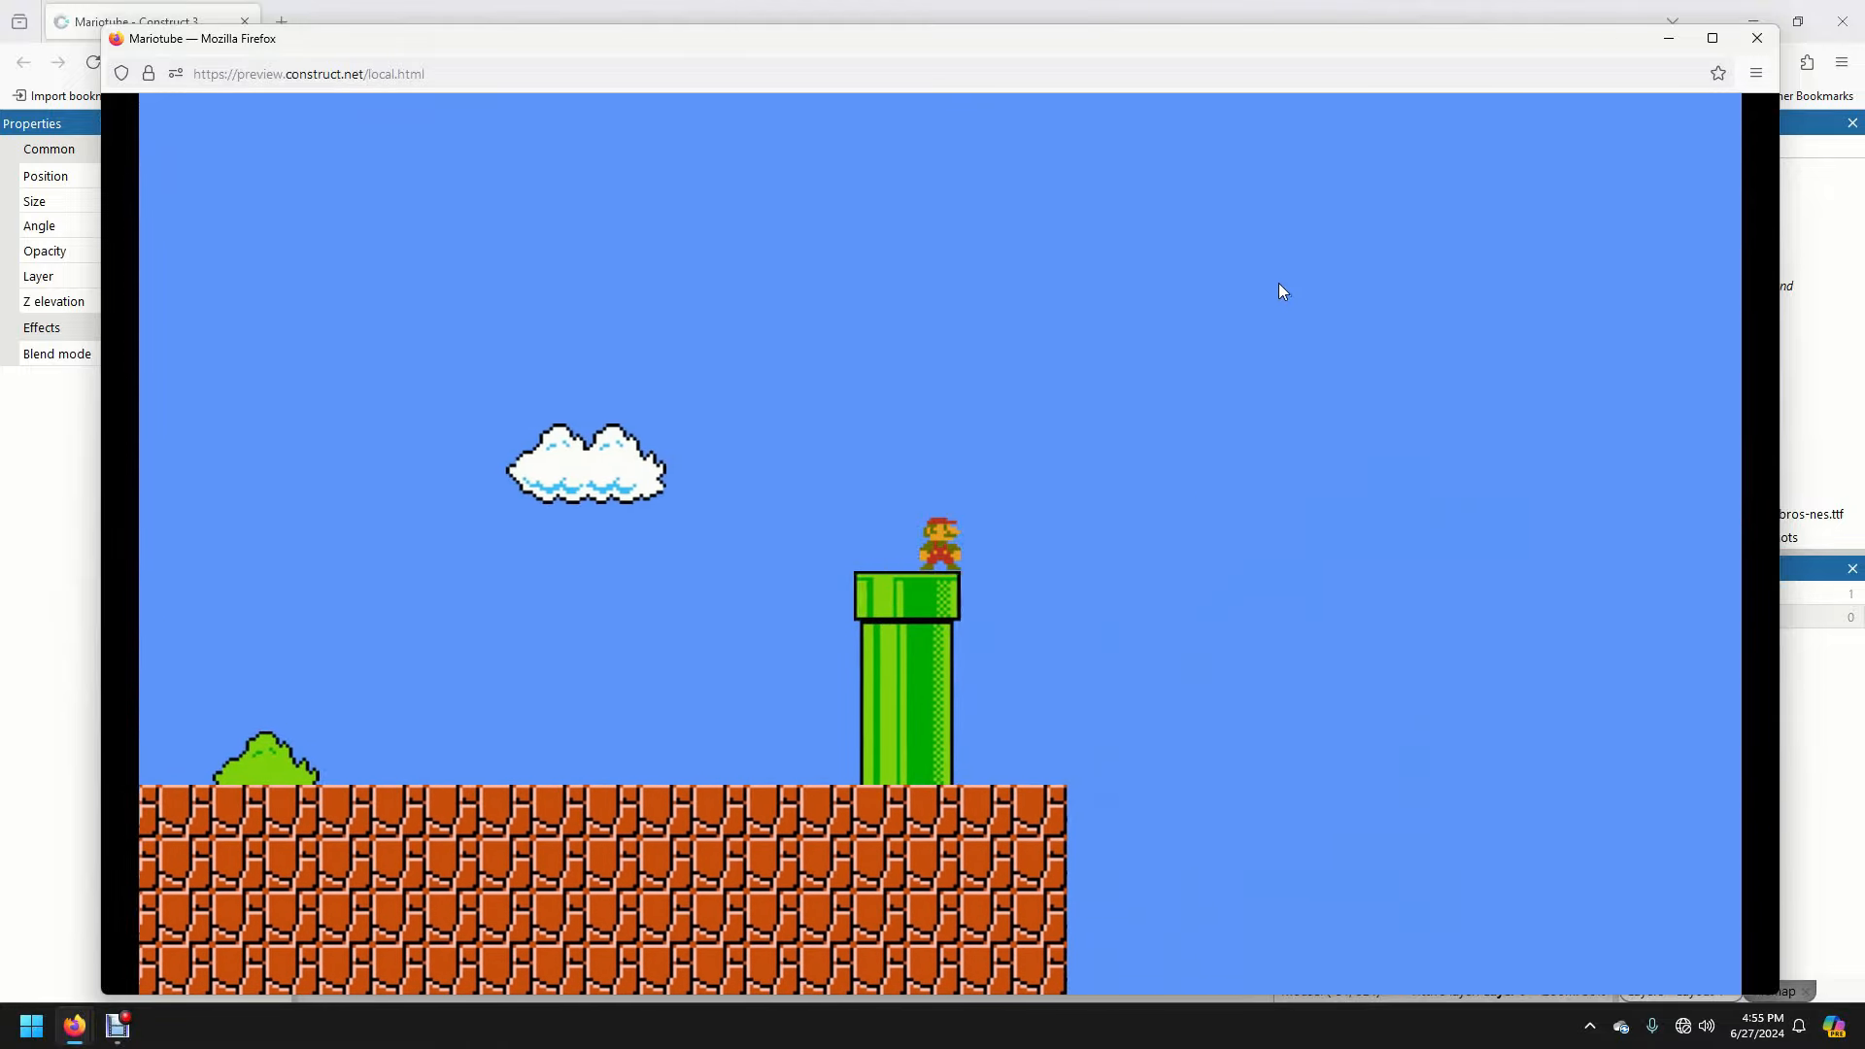
pyautogui.press('Left')
pyautogui.click(1761, 37)
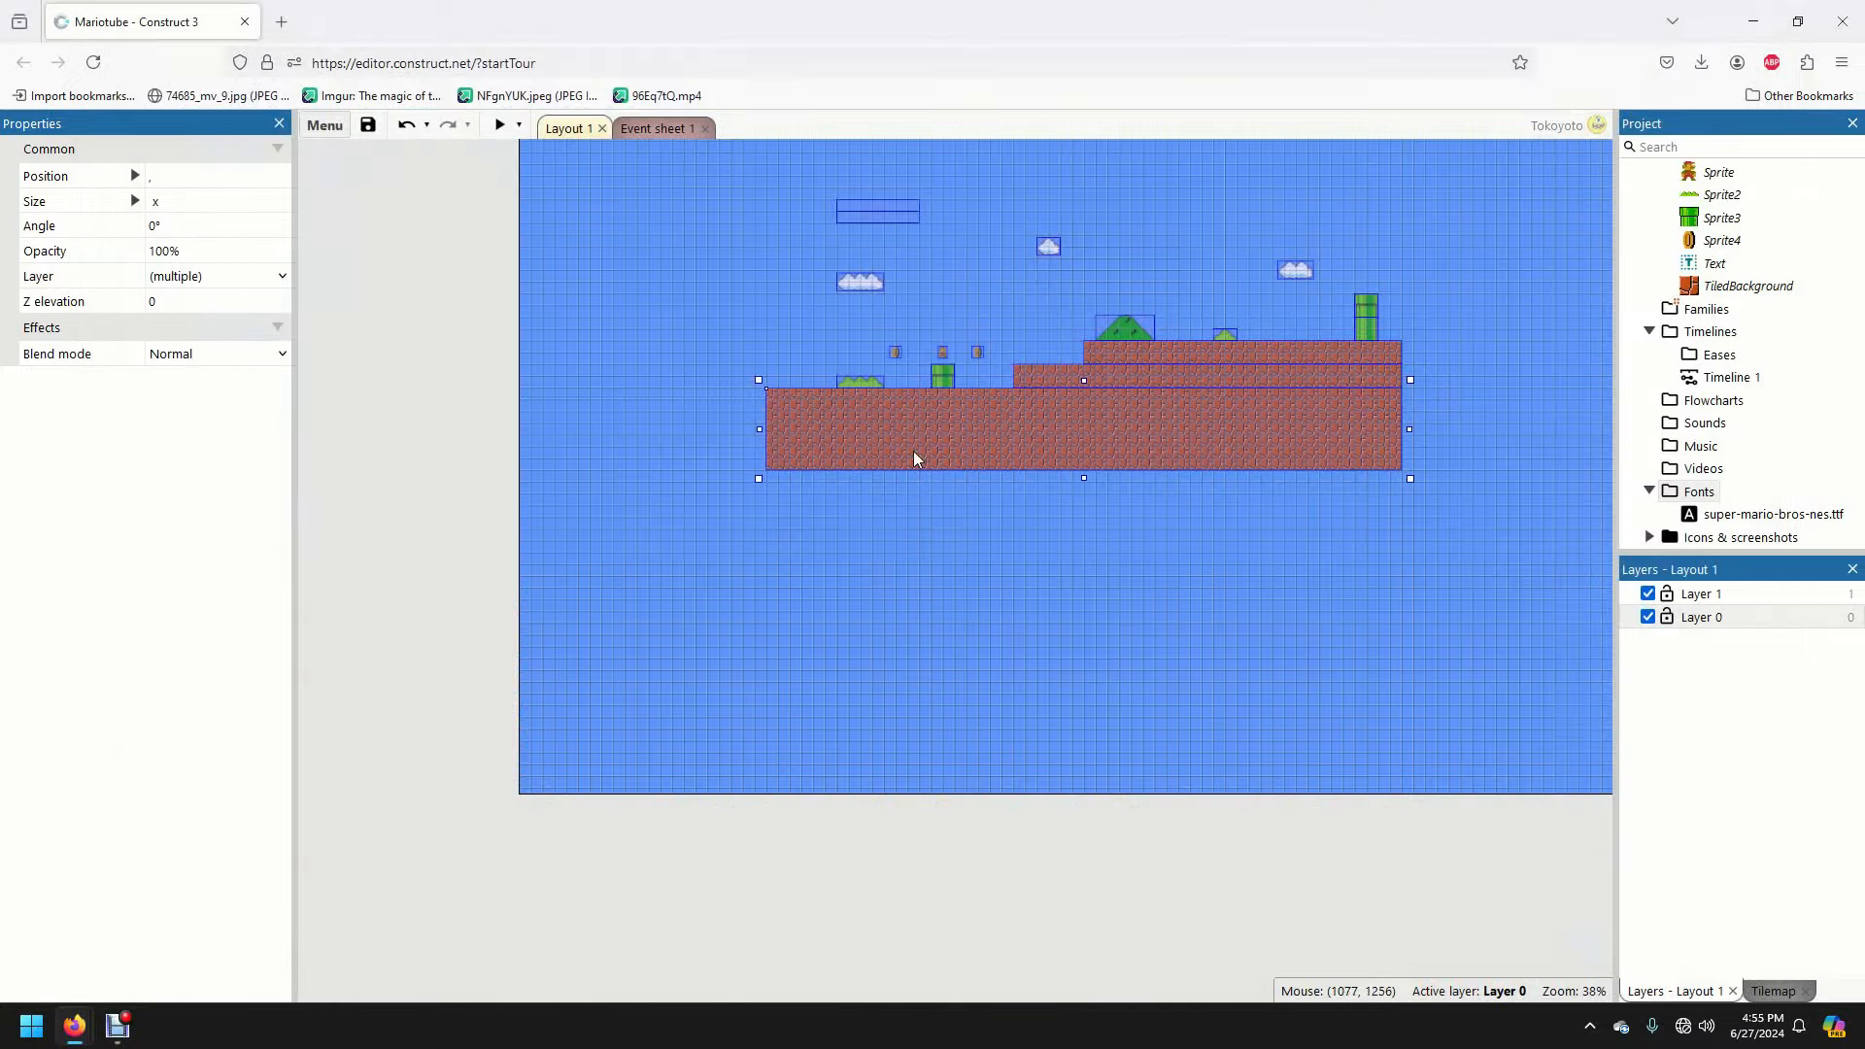
# - Delete the ScrollTo behavior from the Mario sprite, keeping only its Platform behavior
pyautogui.keyDown('ctrl'); pyautogui.scroll(5, 974, 353); pyautogui.keyUp('ctrl')
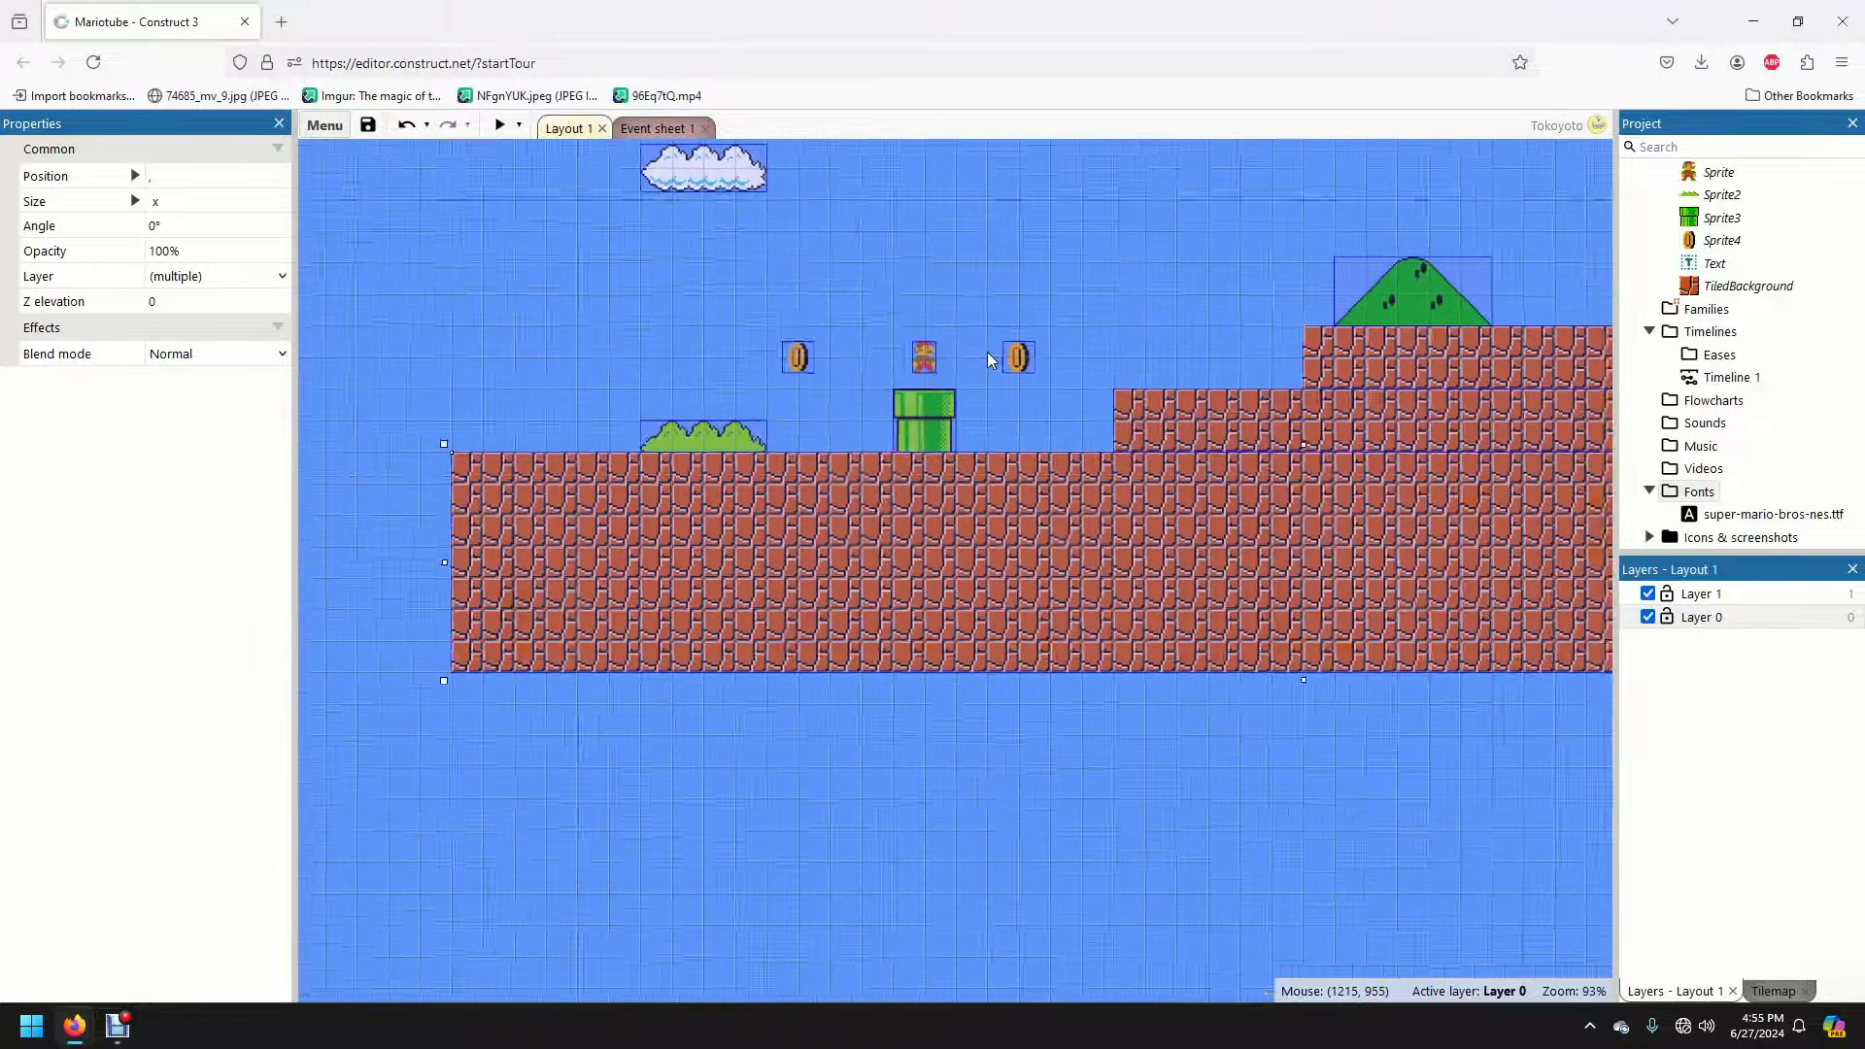
pyautogui.click(876, 270)
pyautogui.click(920, 356)
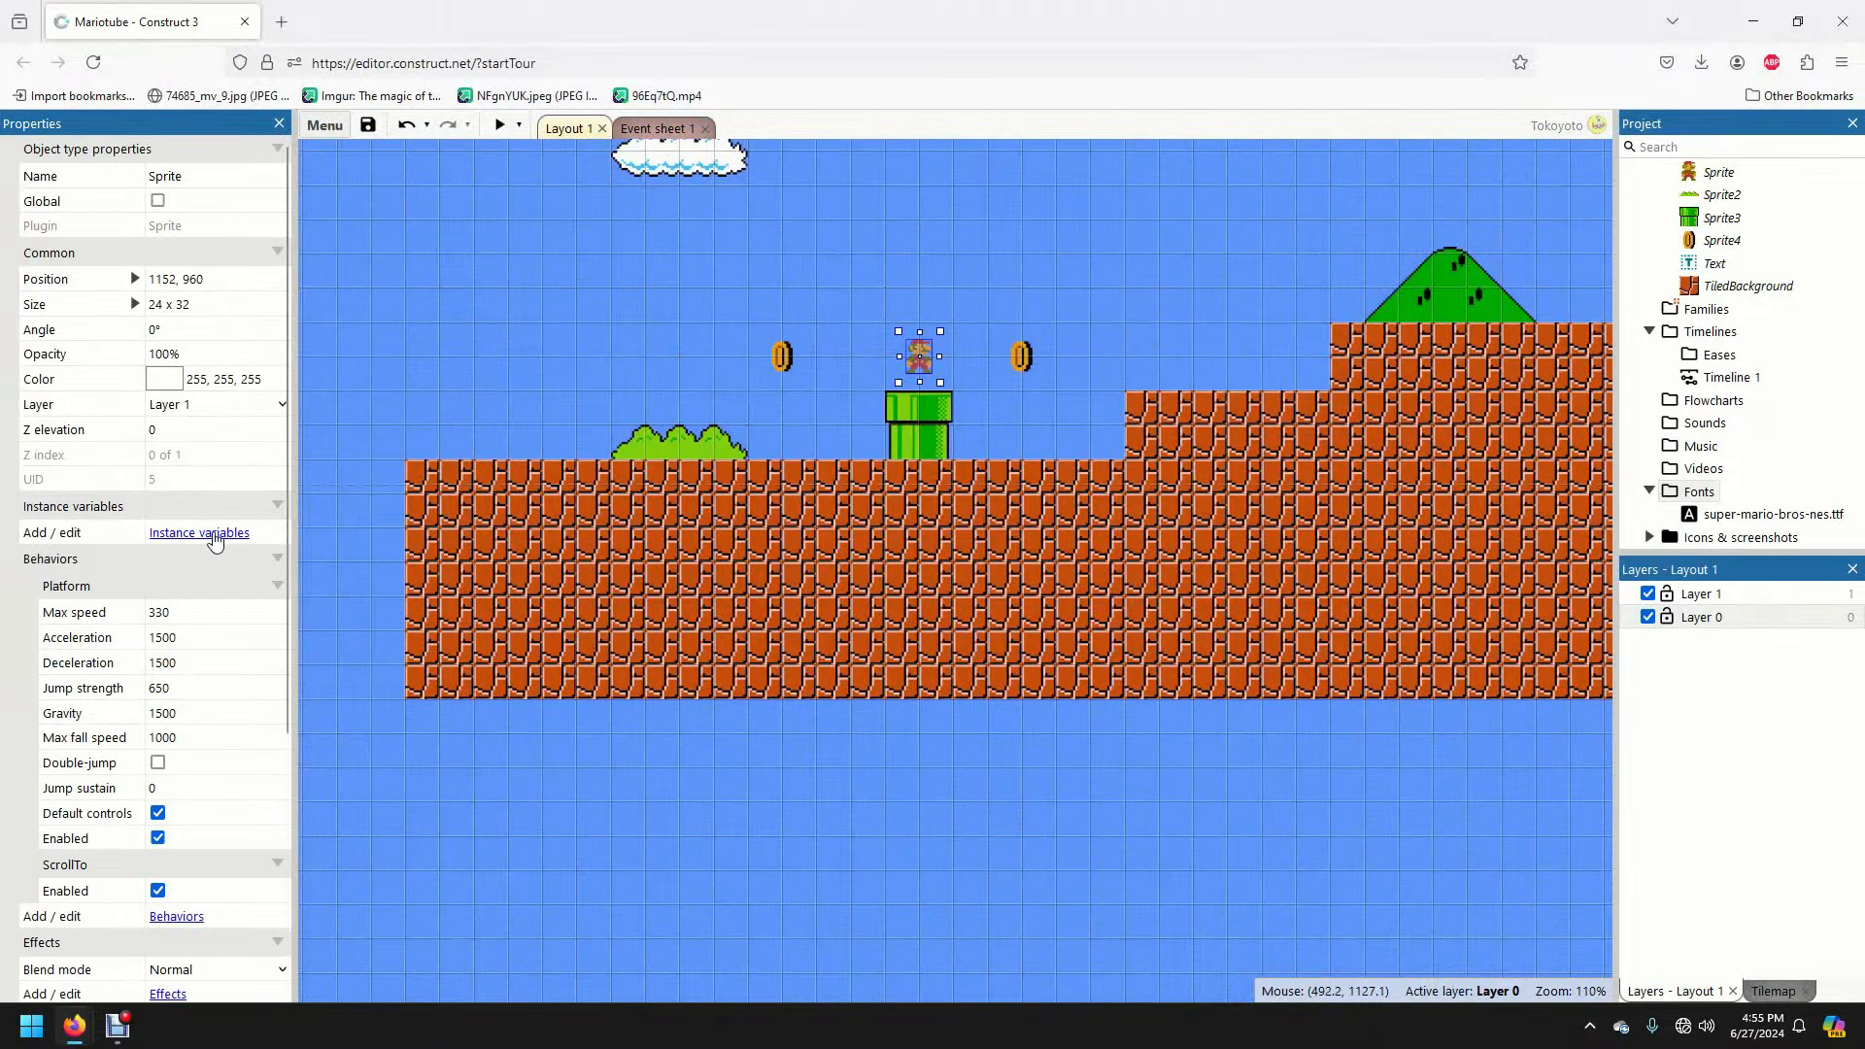
pyautogui.scroll(-2, 212, 551)
pyautogui.click(195, 719)
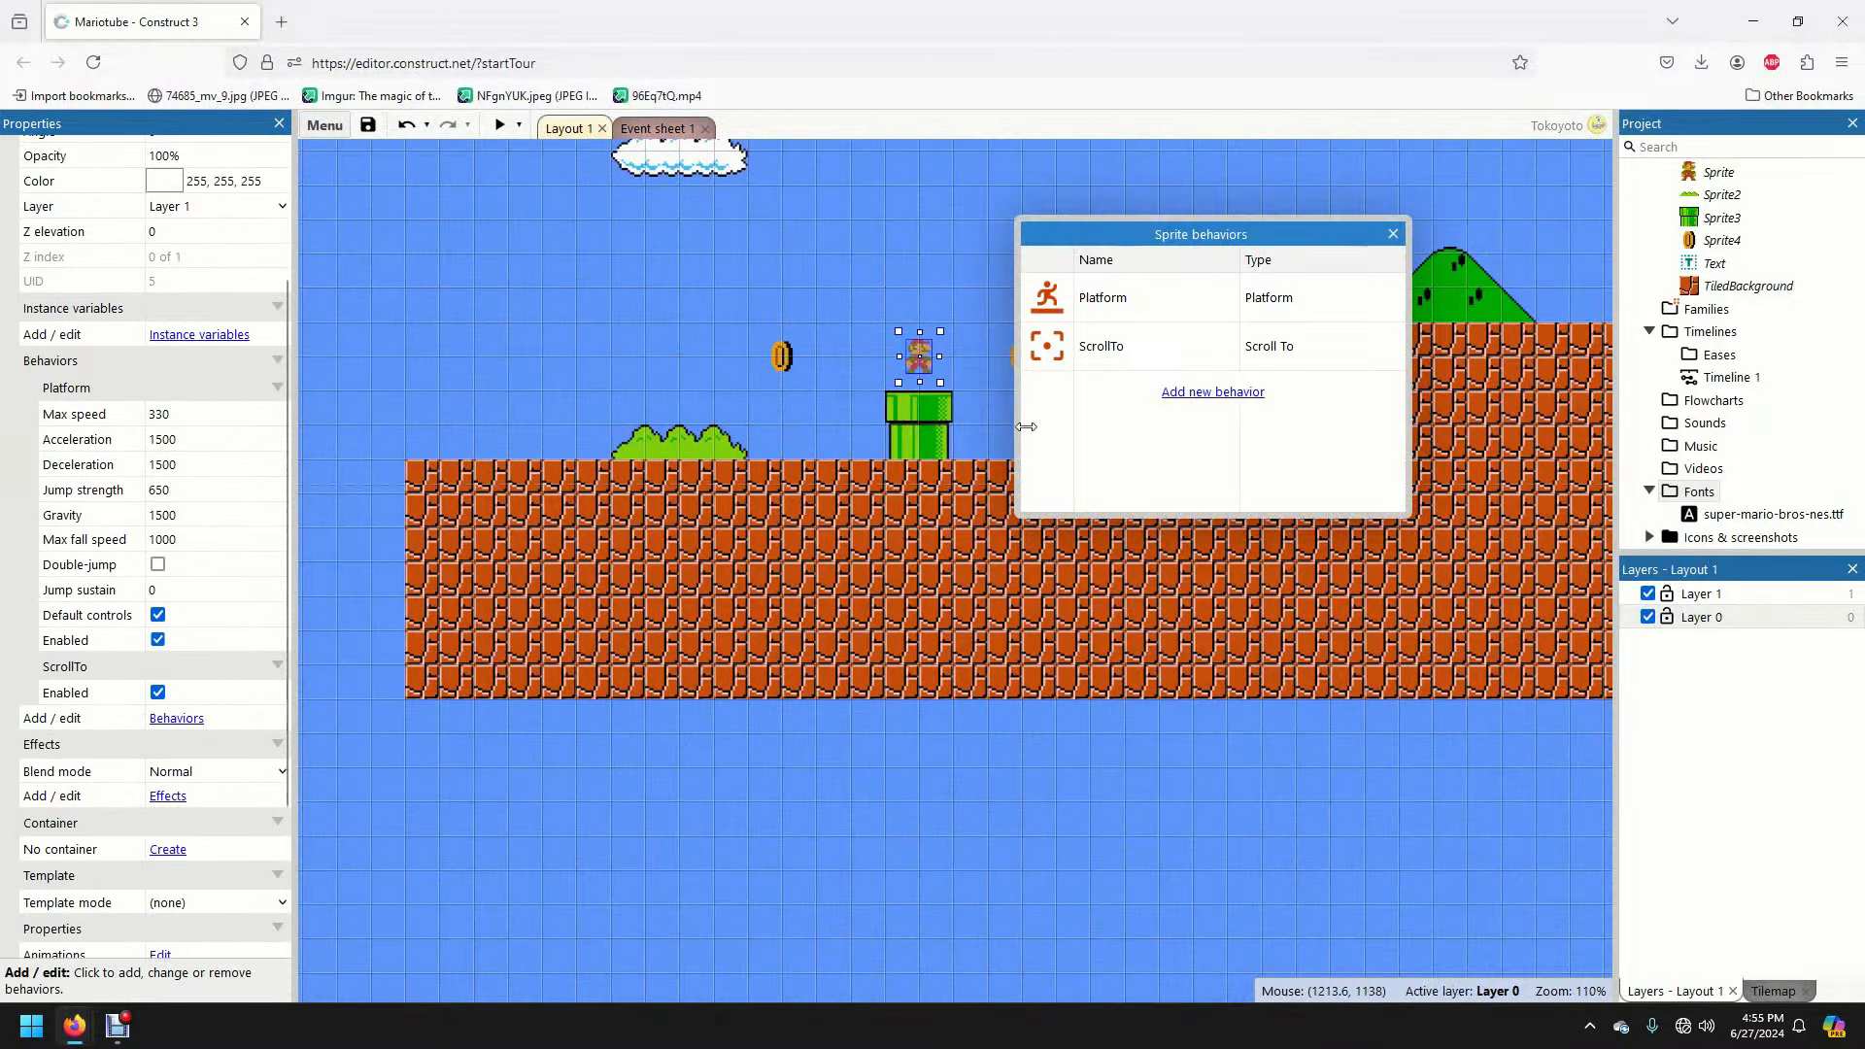
pyautogui.click(1108, 346)
pyautogui.press('Delete')
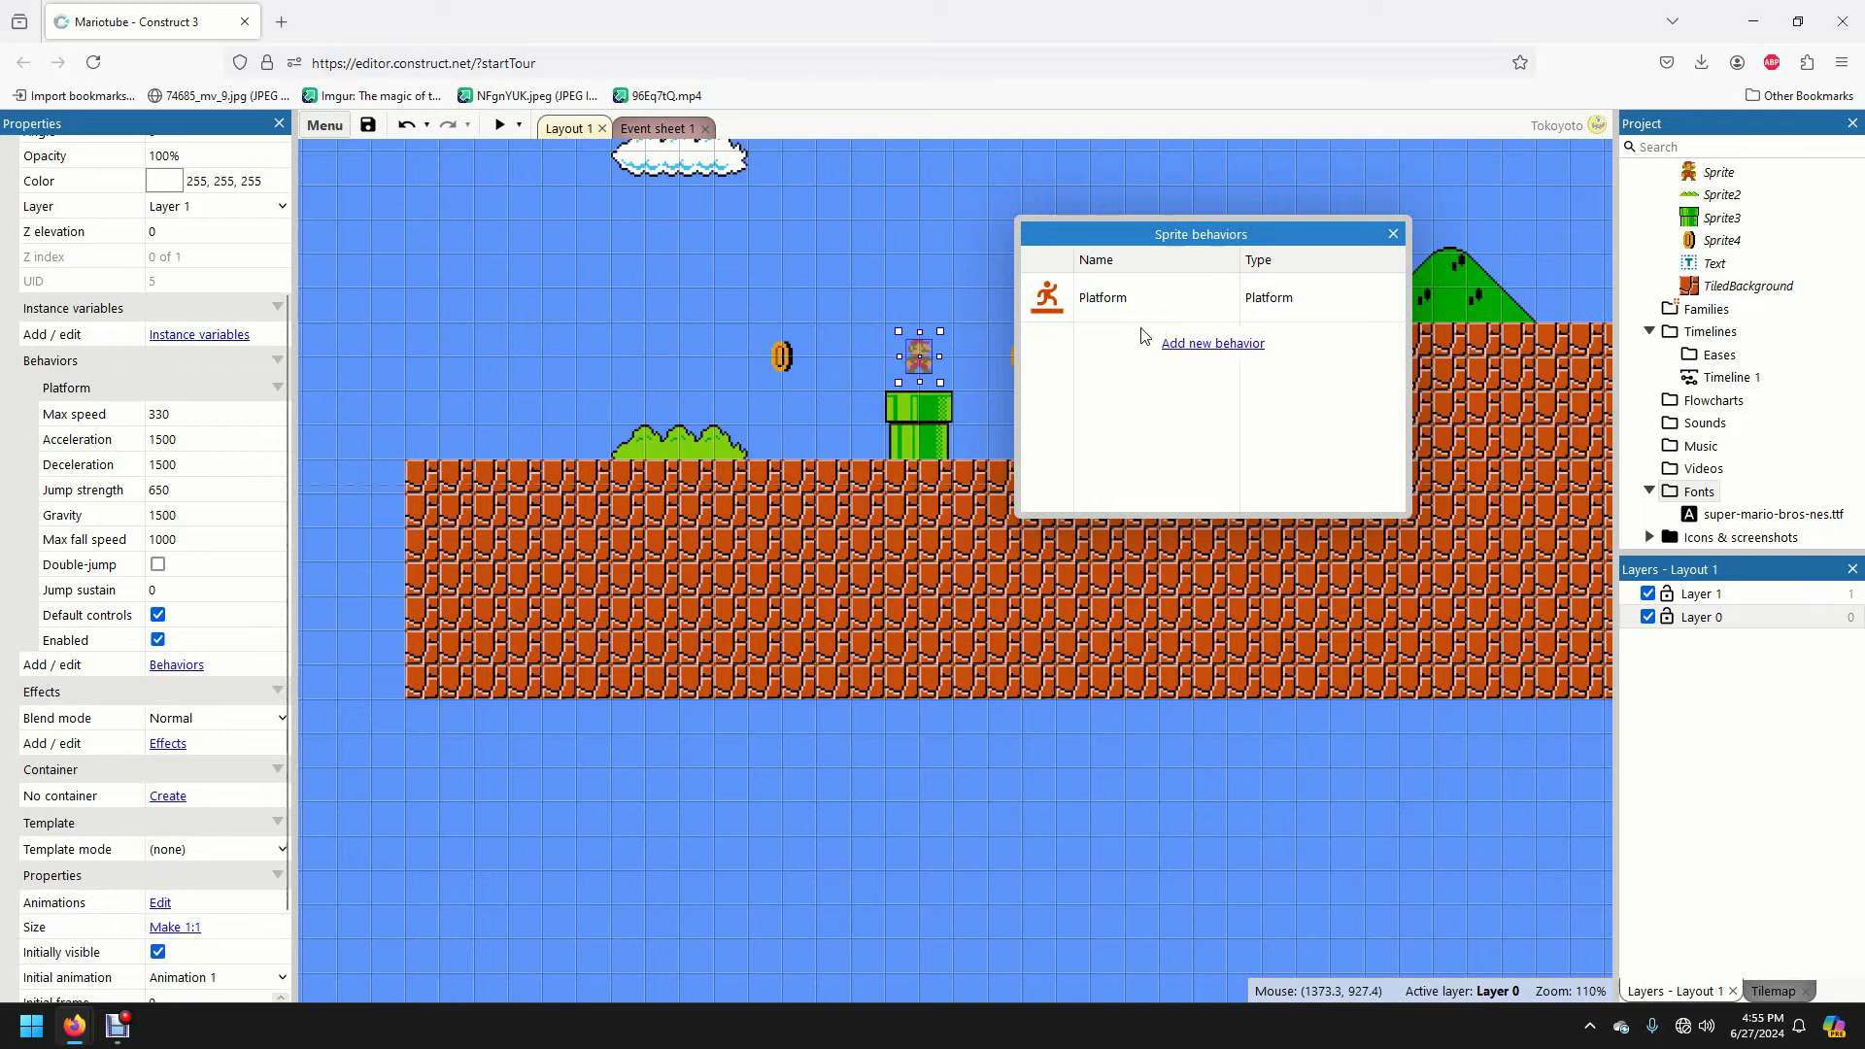
pyautogui.click(1392, 235)
# - Insert a new sprite object above Mario and load cameracloud.png from the Mario Game folder as its image
pyautogui.scroll(3, 1040, 324)
pyautogui.rightClick(962, 344)
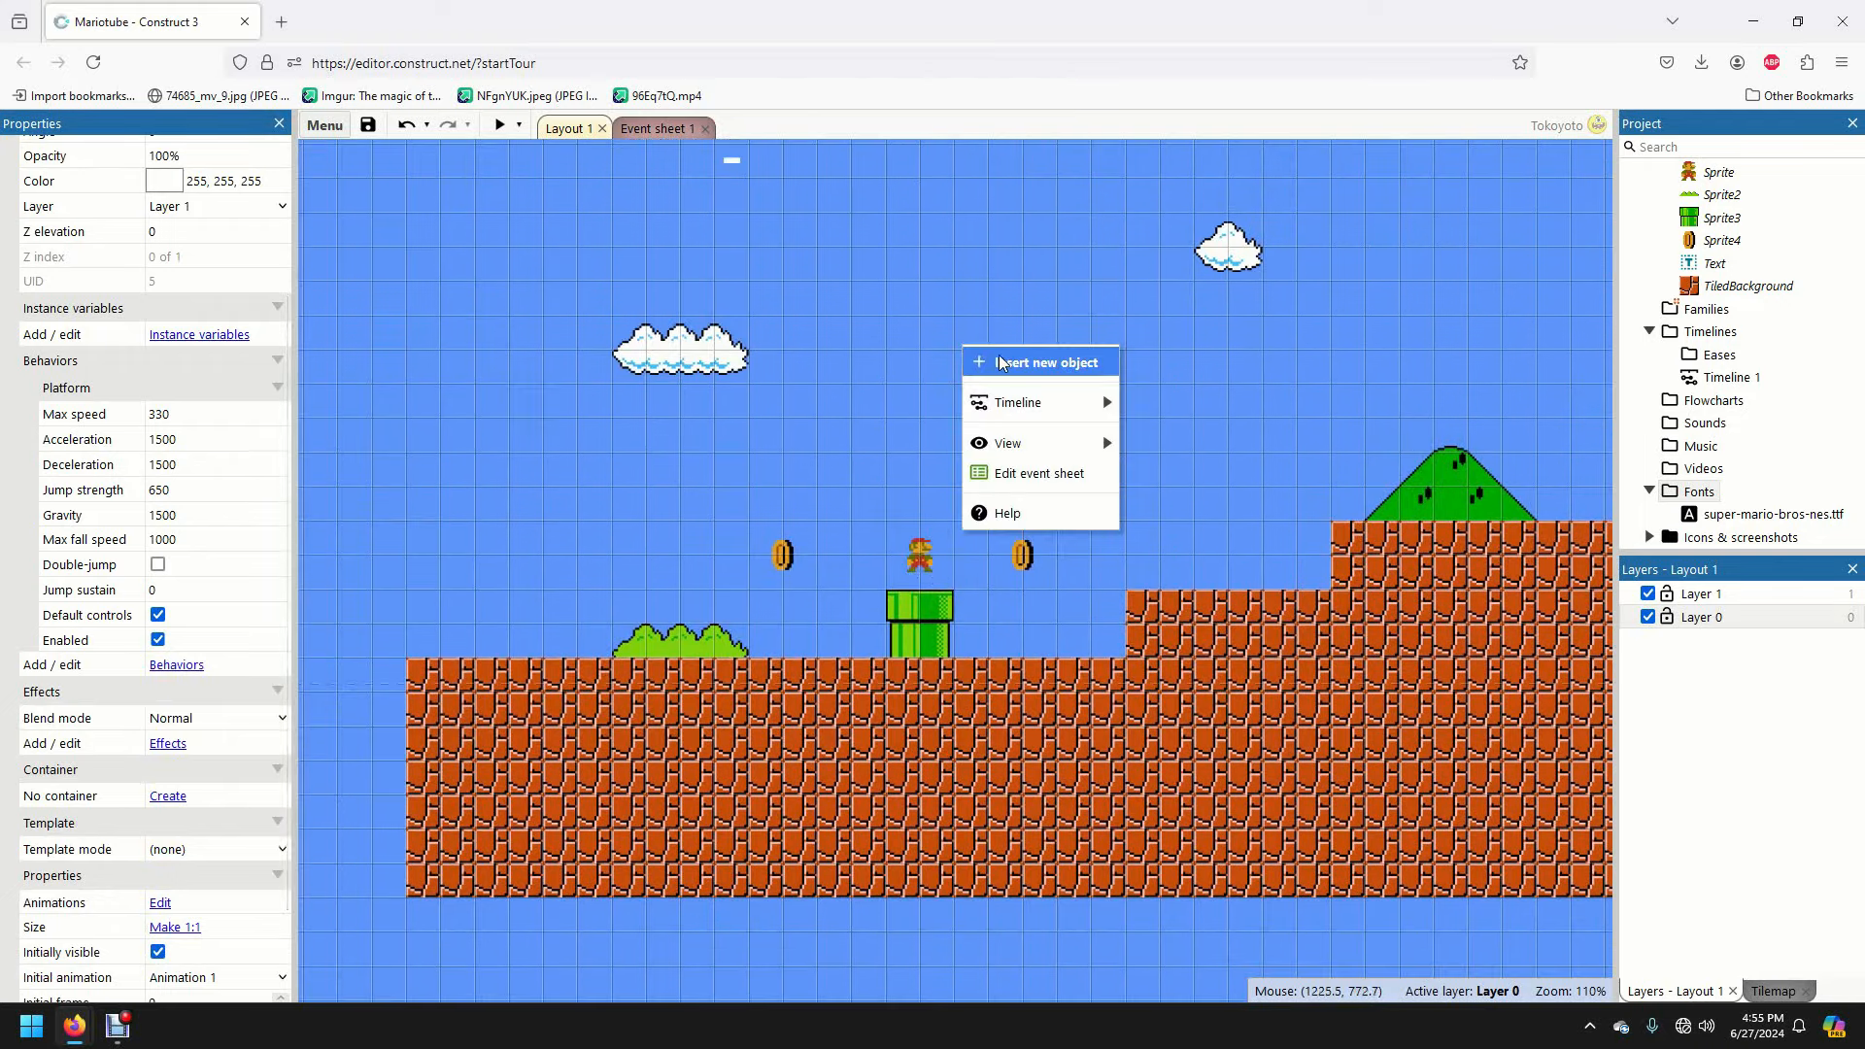
pyautogui.click(1030, 361)
pyautogui.scroll(-3, 979, 494)
pyautogui.doubleClick(1102, 500)
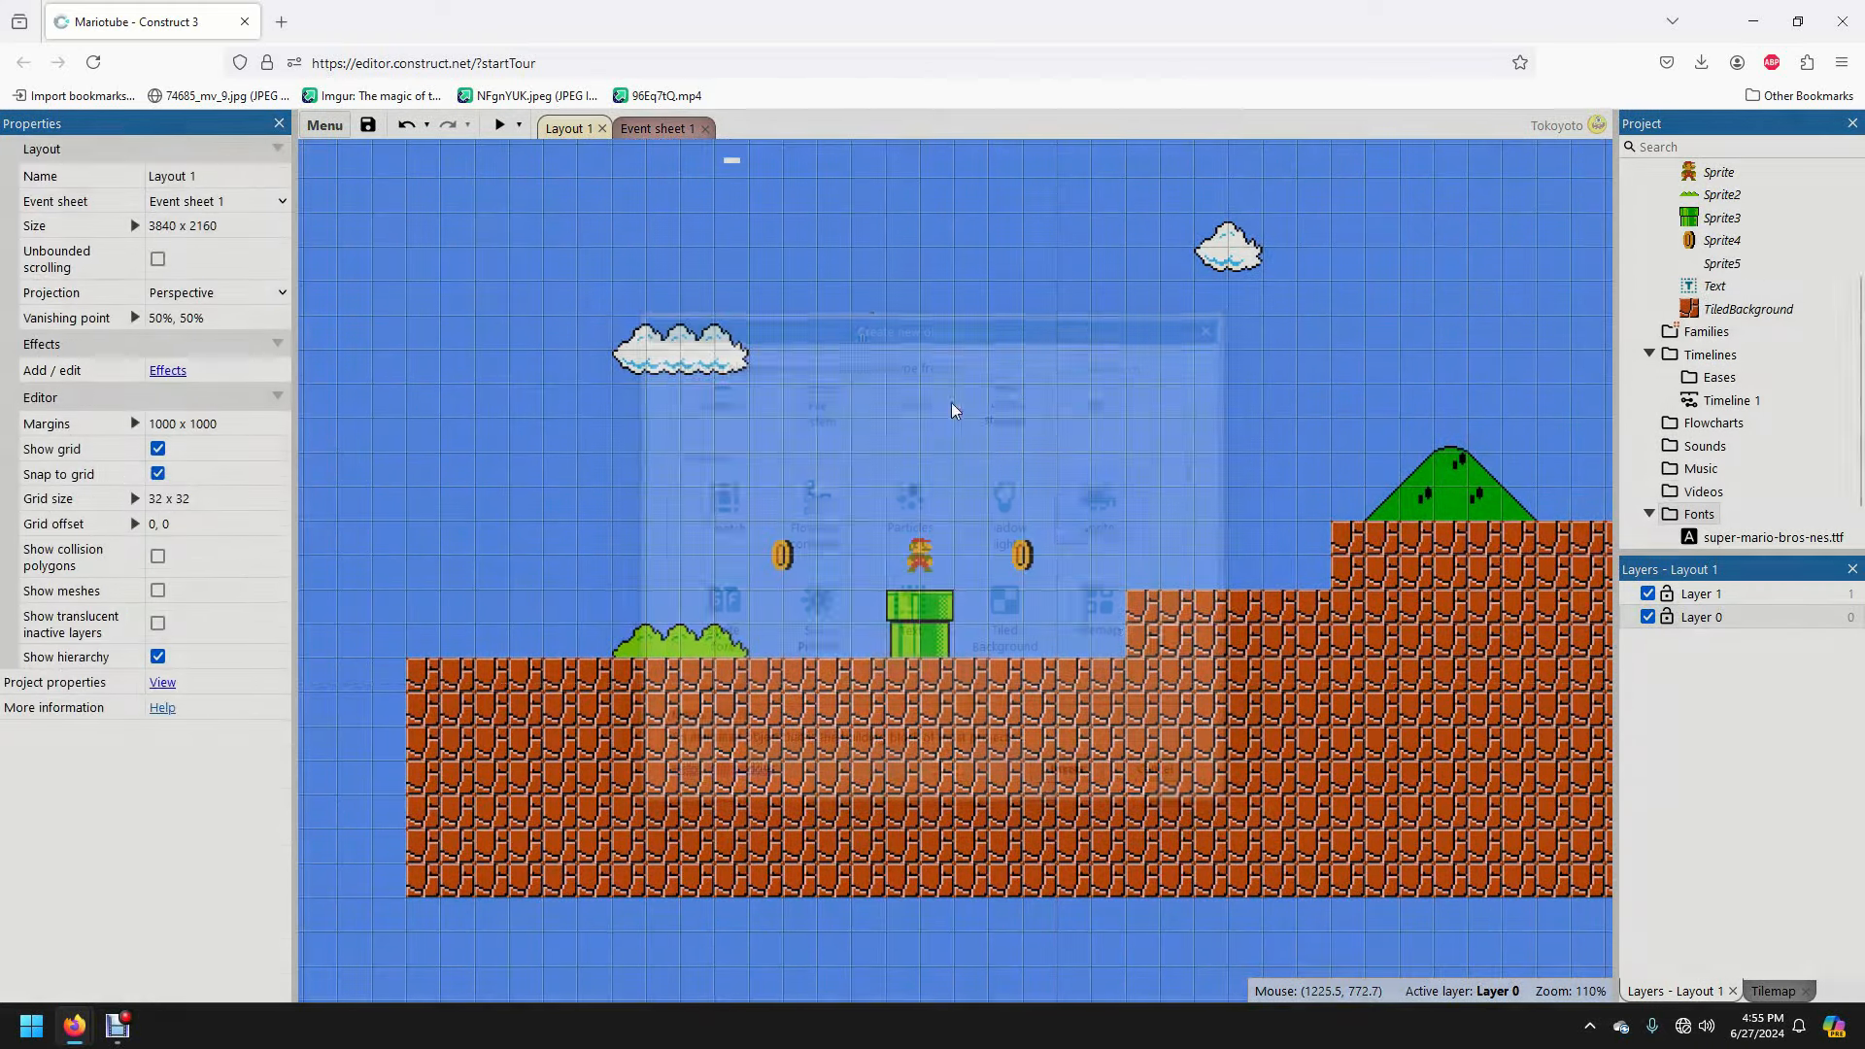
pyautogui.click(432, 188)
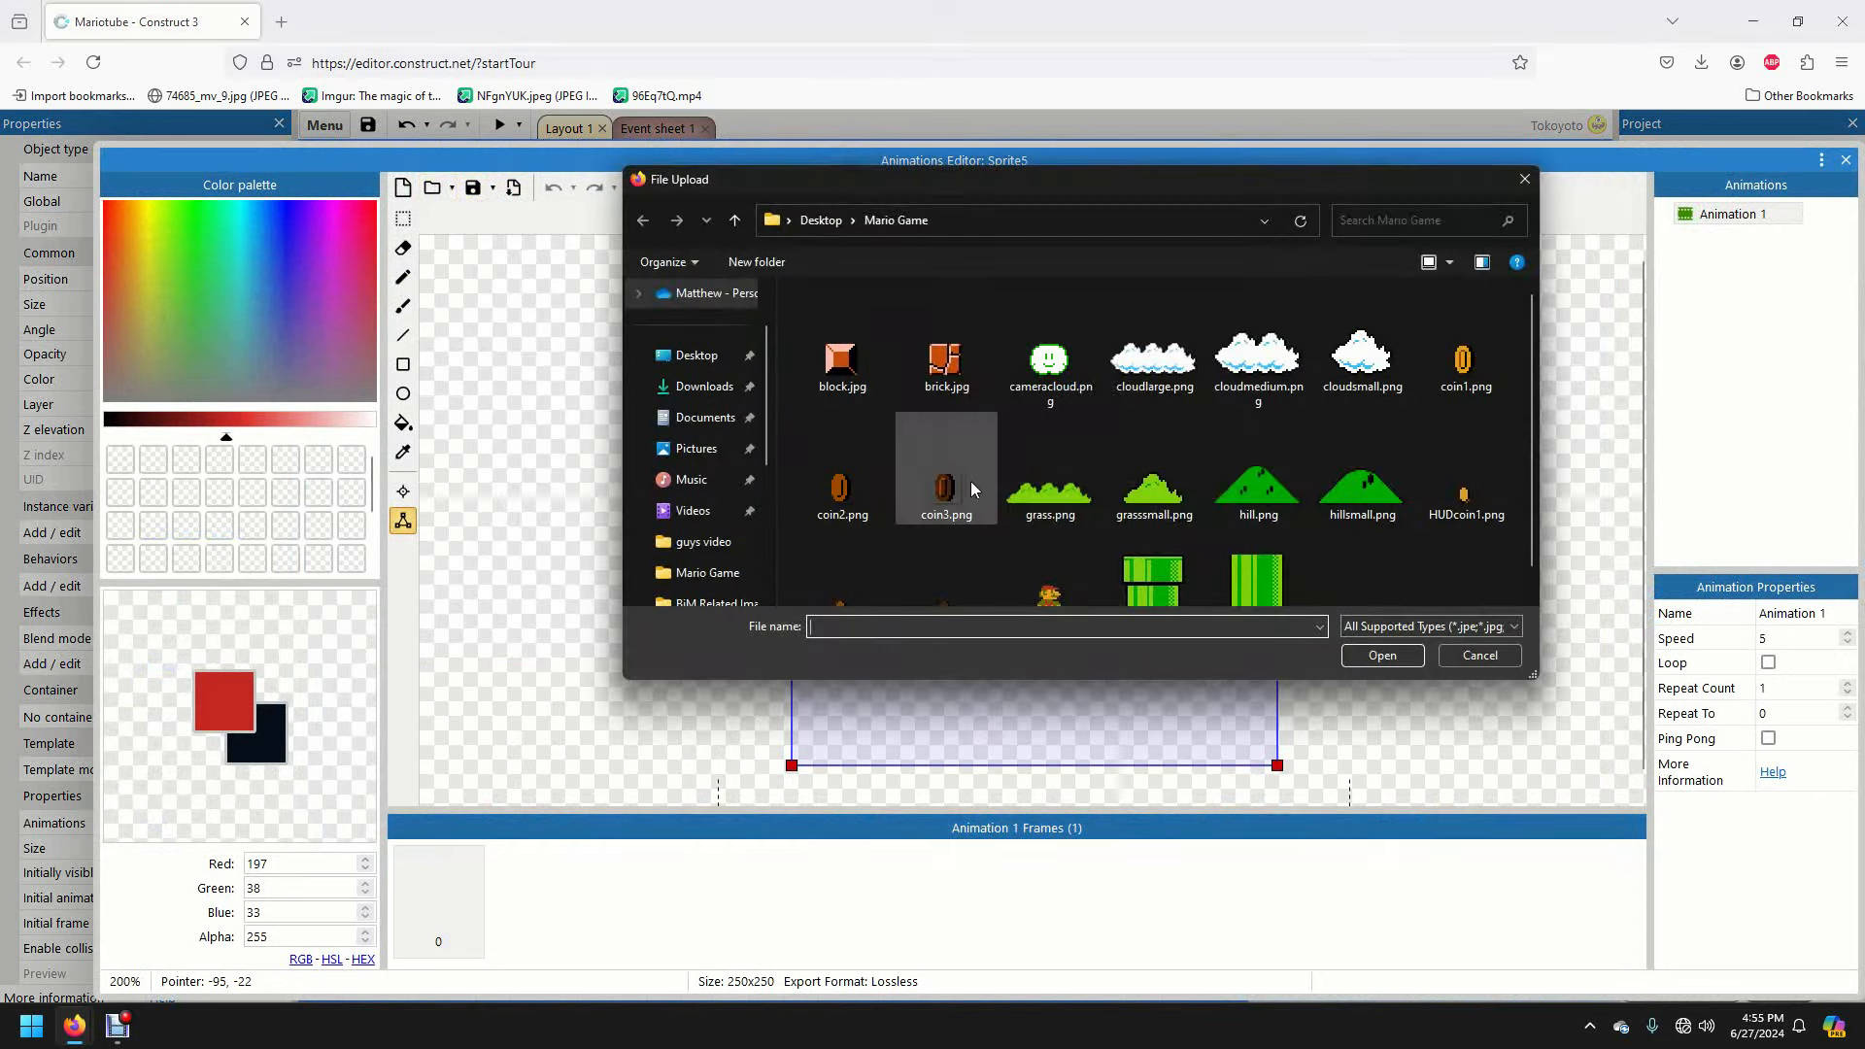
pyautogui.scroll(-1, 1012, 450)
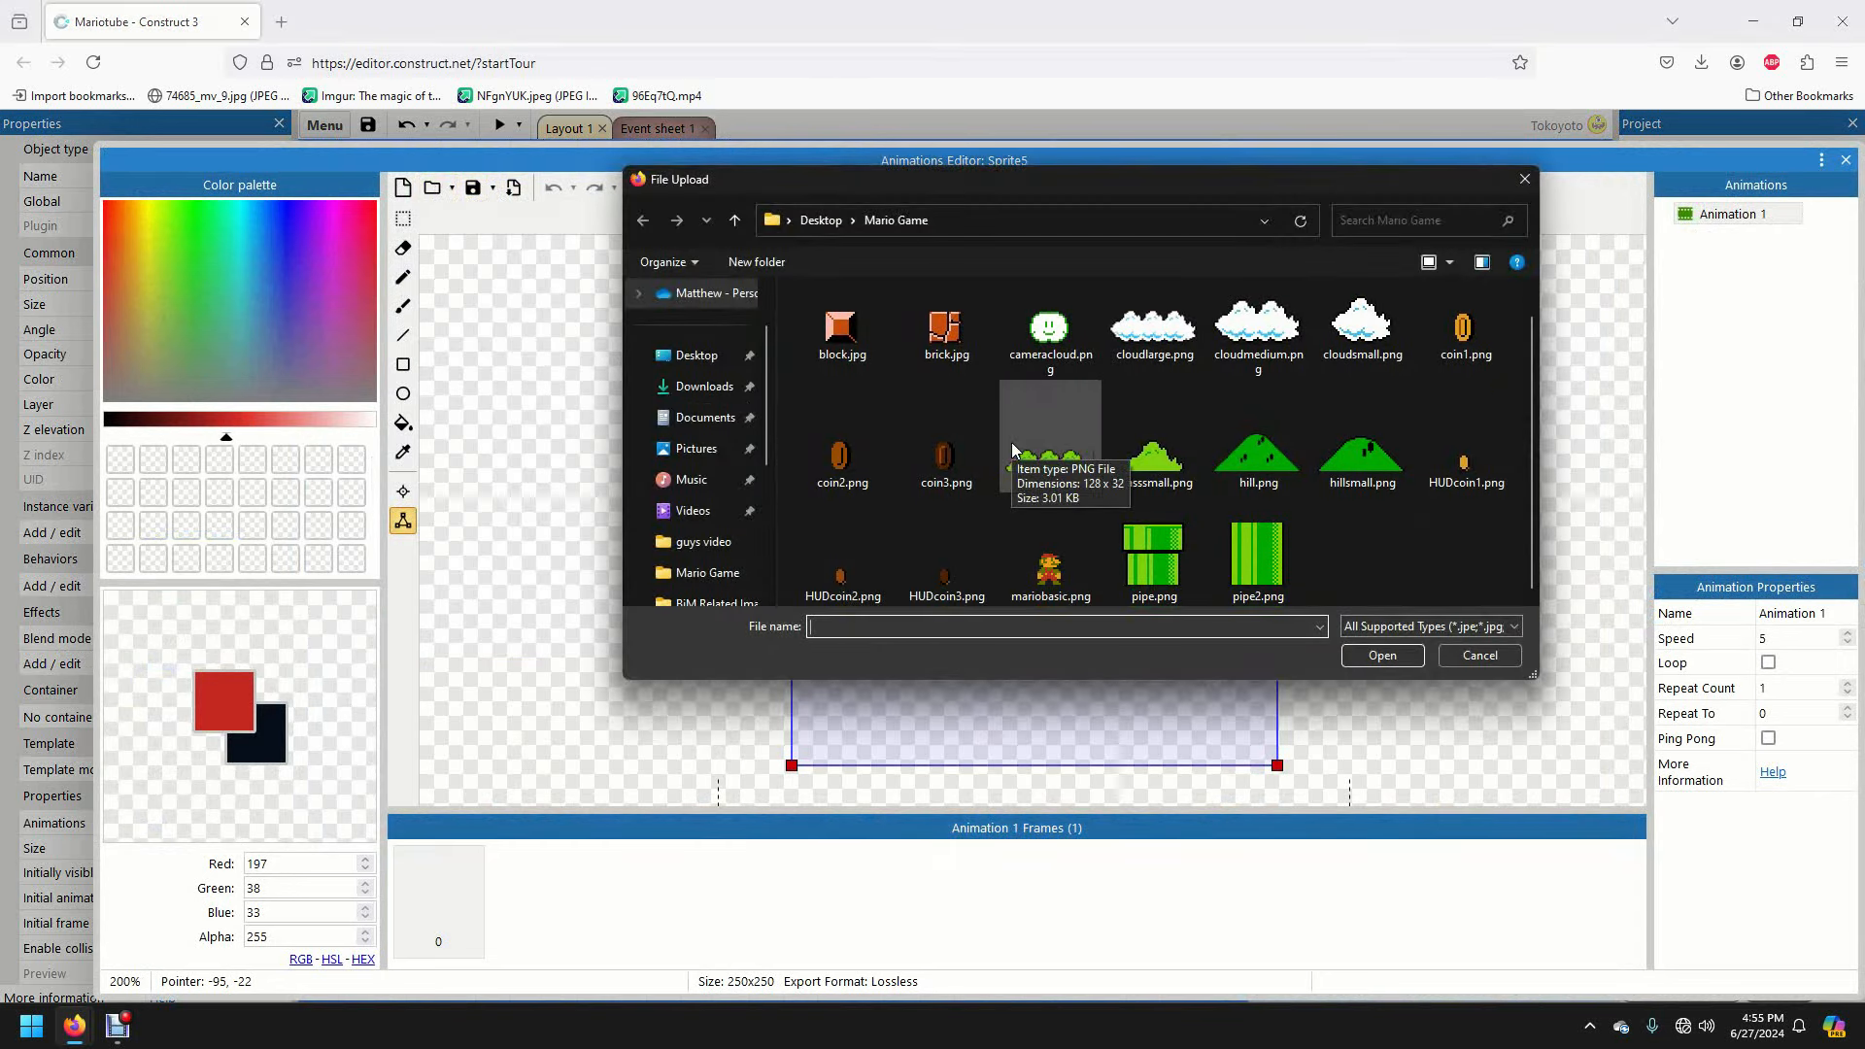
pyautogui.scroll(1, 1012, 450)
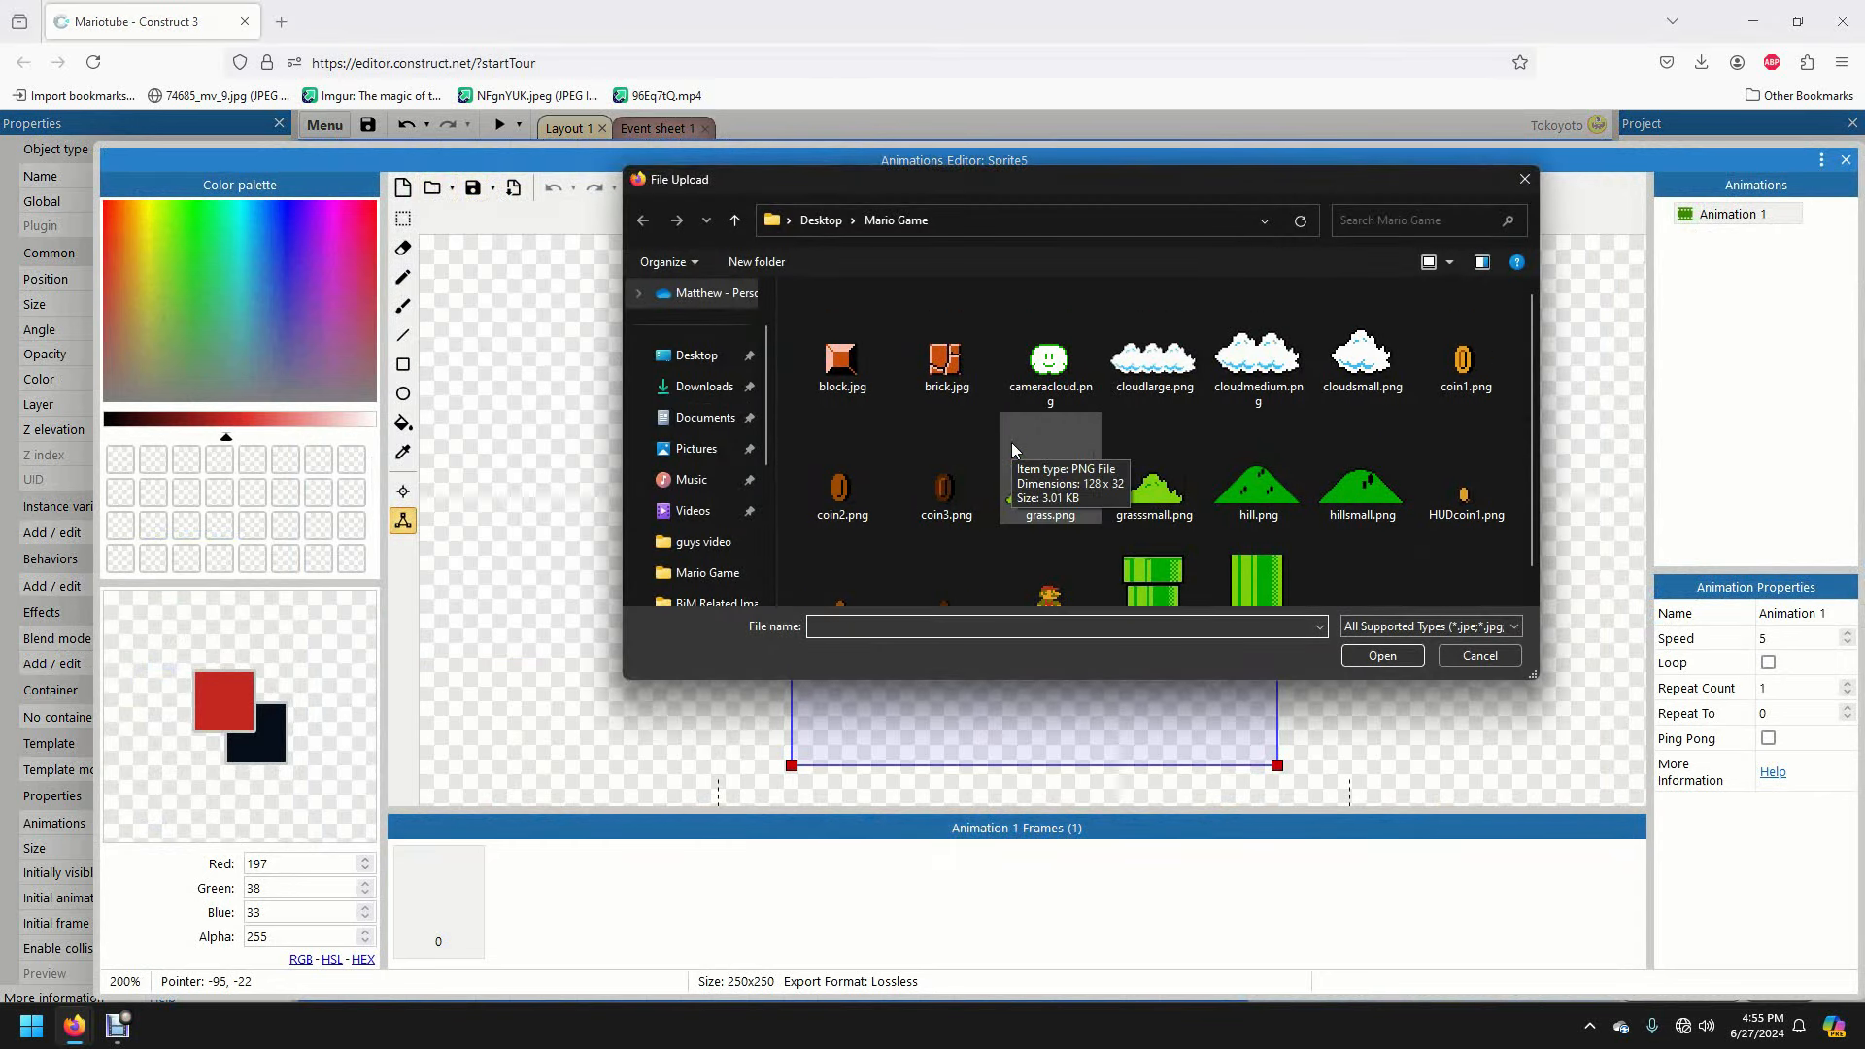
pyautogui.doubleClick(1037, 382)
pyautogui.click(1055, 552)
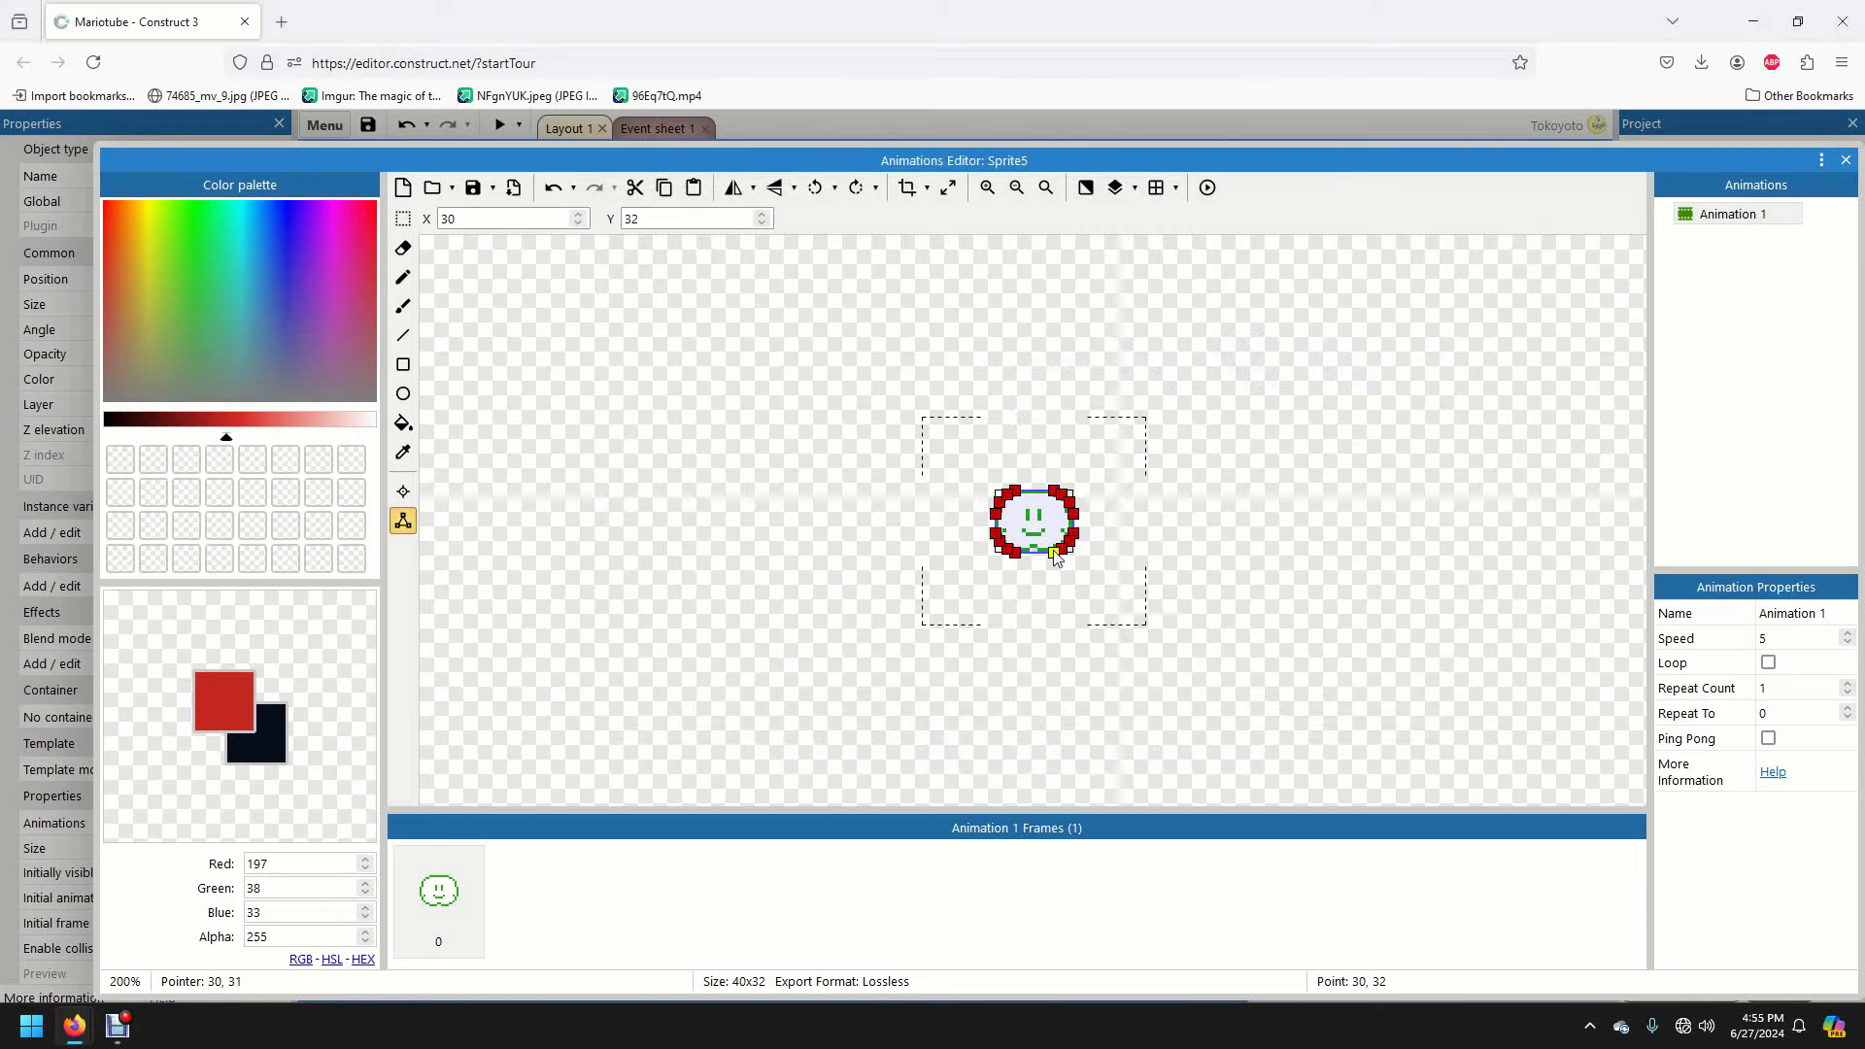
# - Reset the camera cloud's collision polygon to its bounding box and place the sprite directly above Mario at 1152, 800
pyautogui.rightClick(1055, 552)
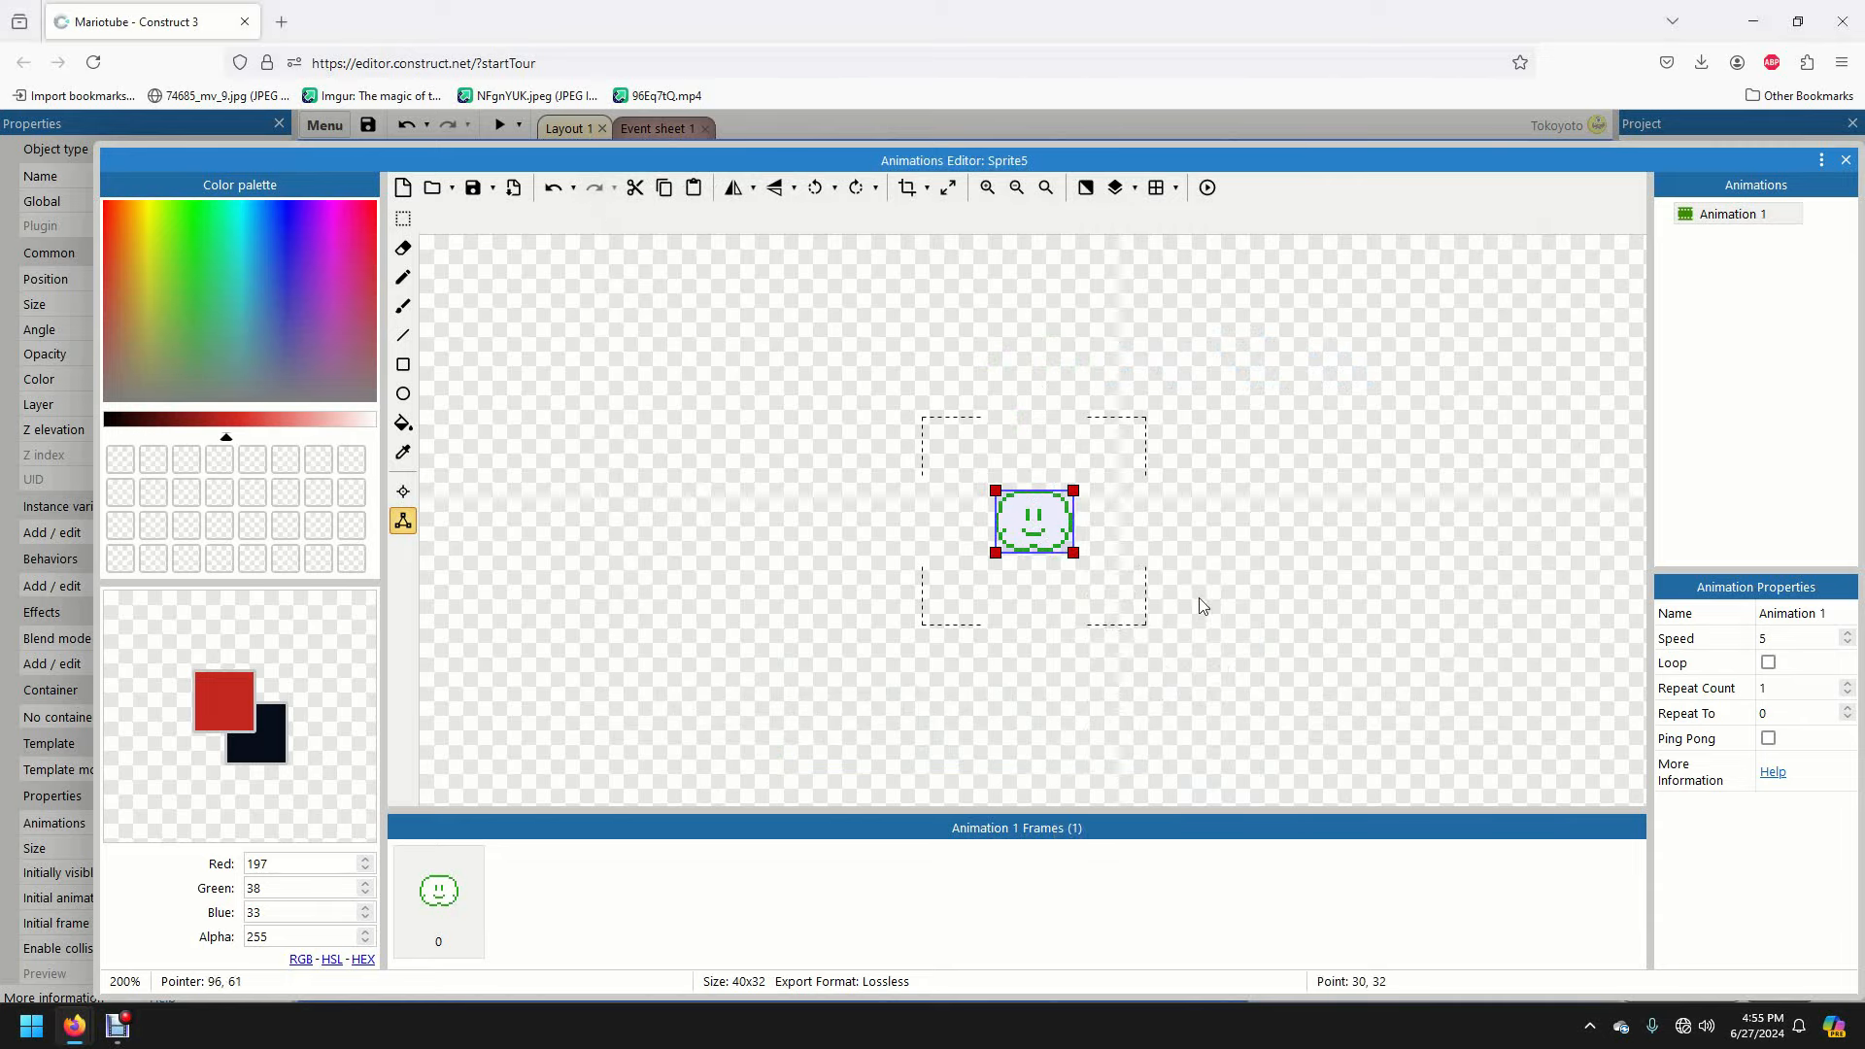
pyautogui.click(1846, 159)
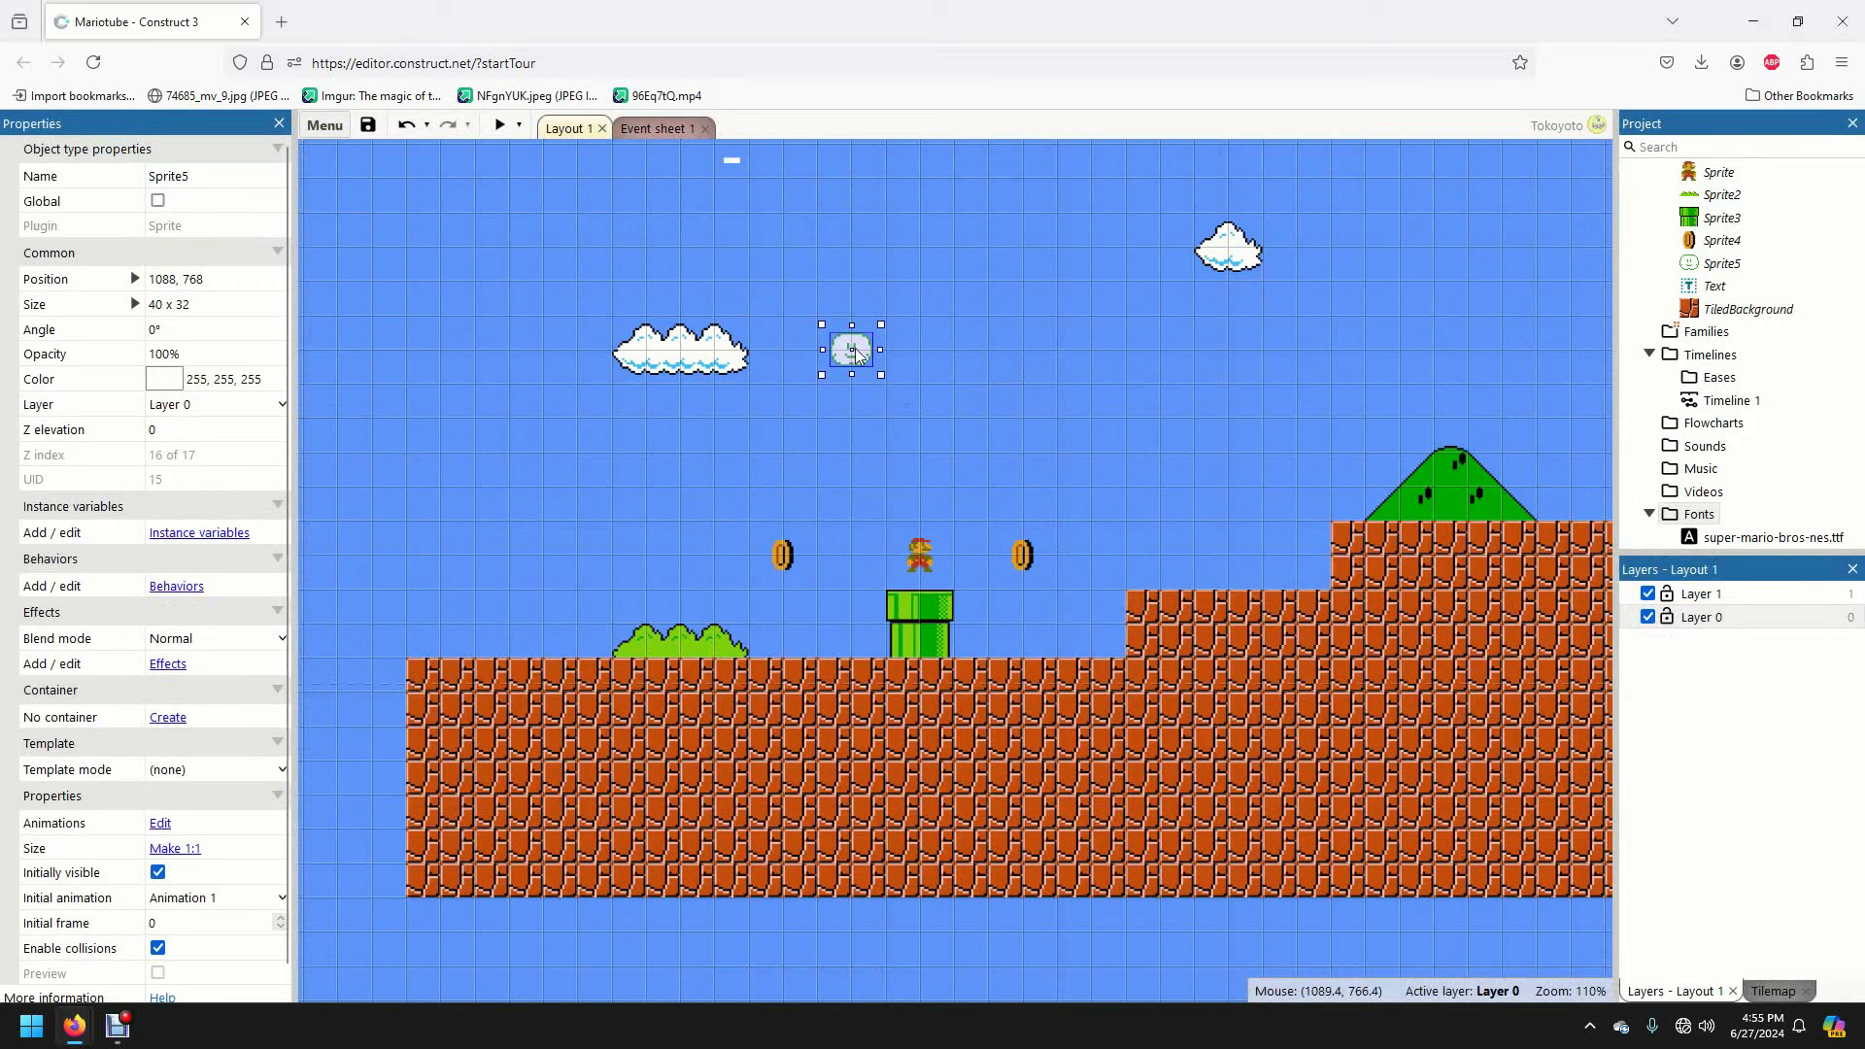
pyautogui.moveTo(849, 356); pyautogui.dragTo(928, 396)
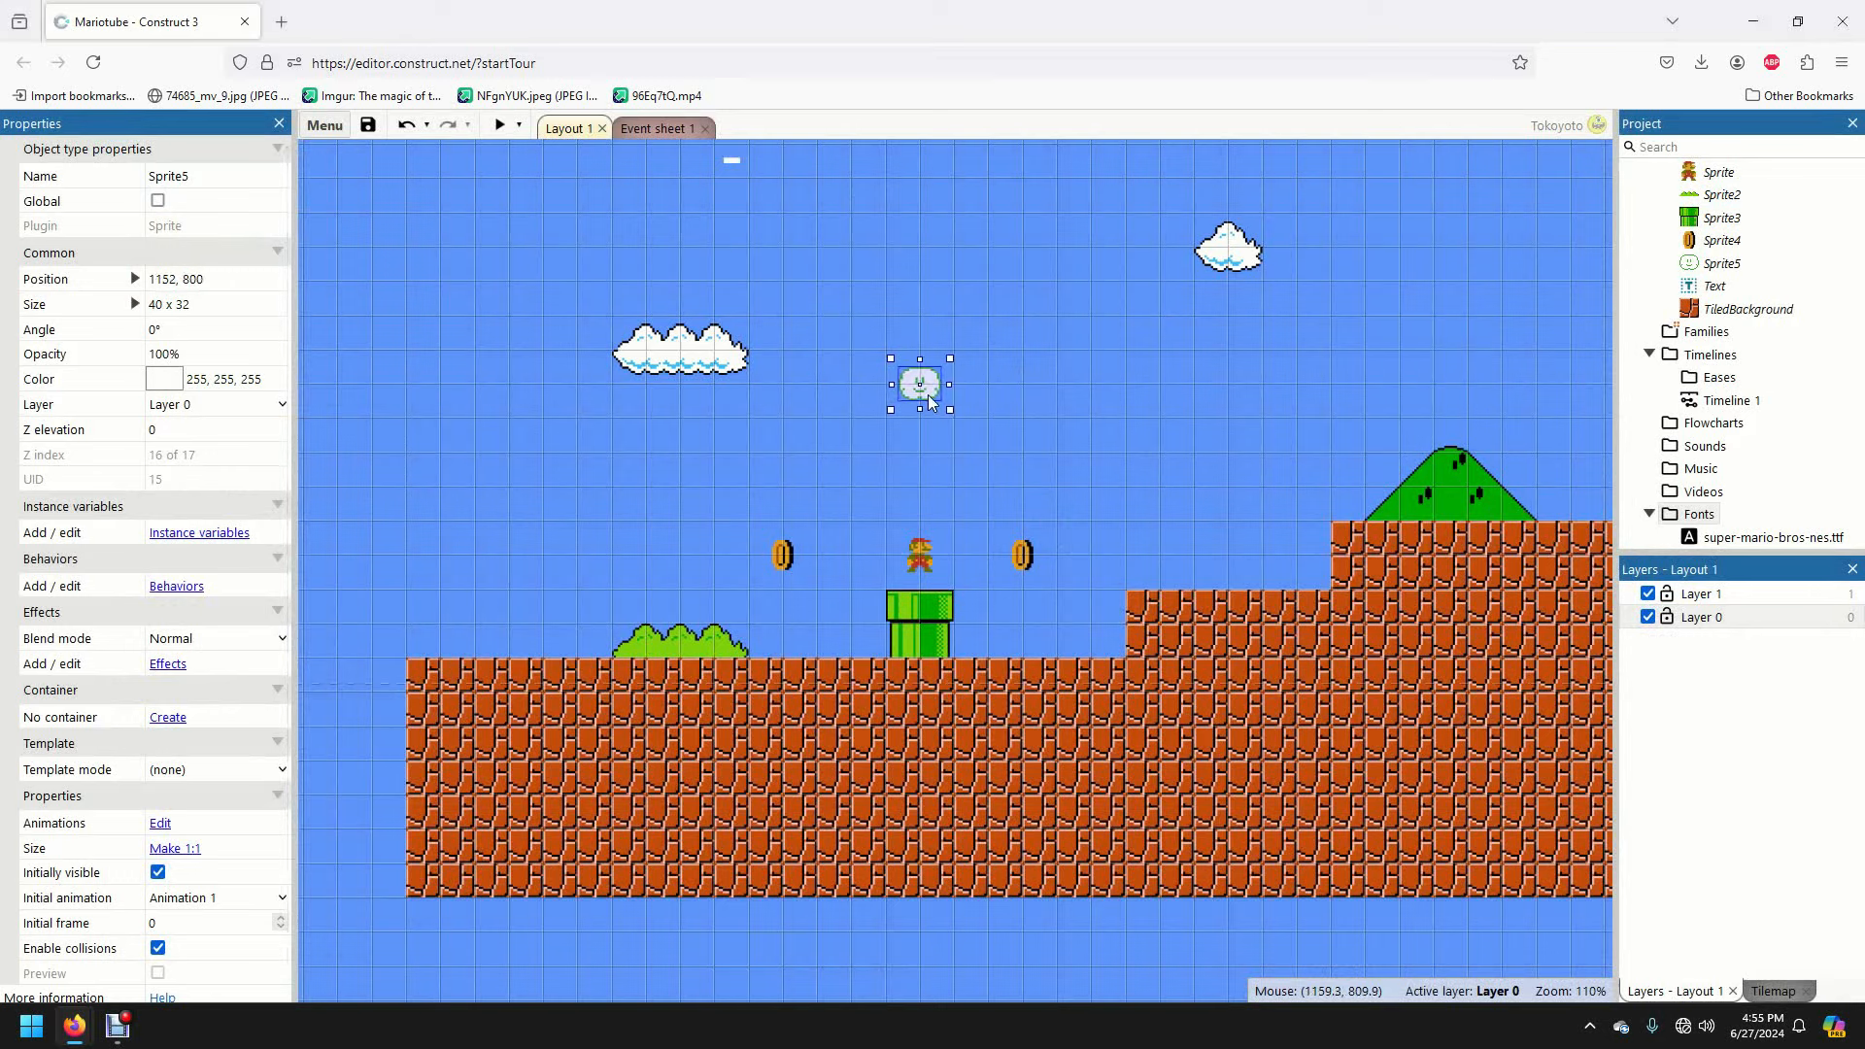
# - Add a new event with the System condition Every tick to Event sheet 1
pyautogui.click(629, 127)
pyautogui.click(374, 359)
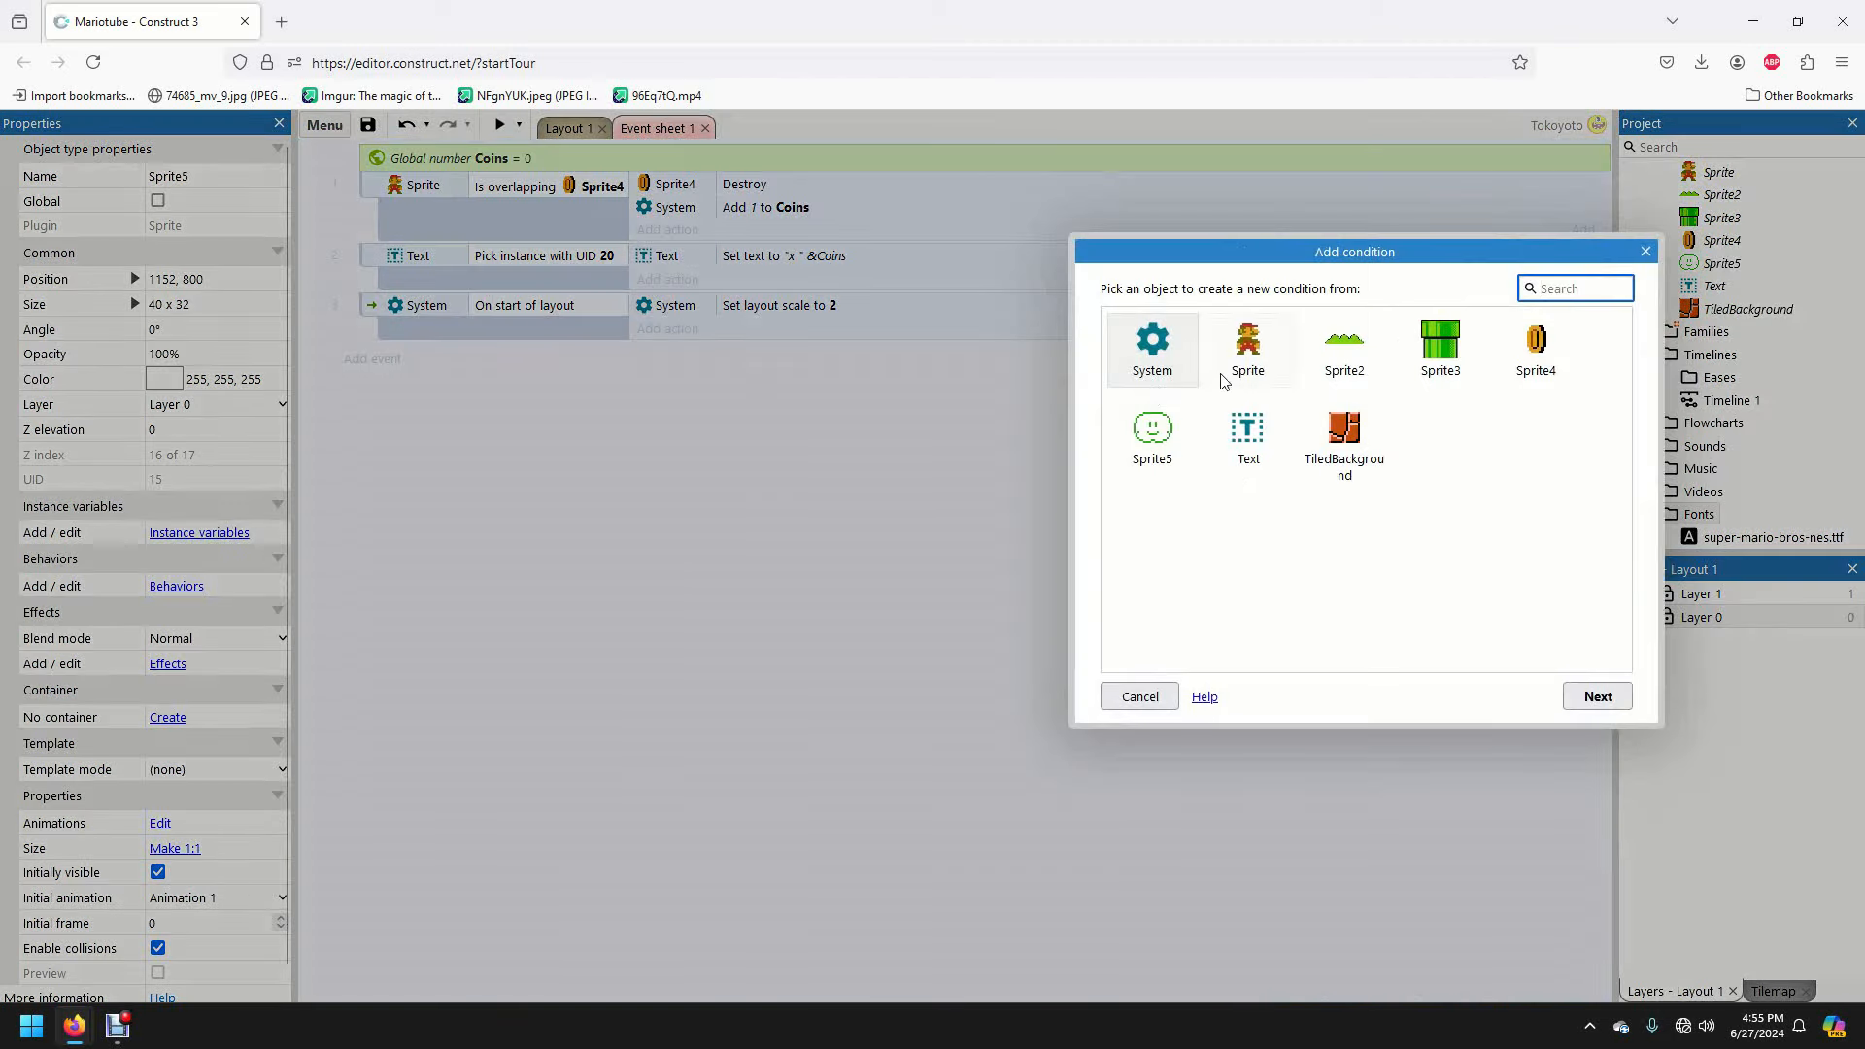
pyautogui.doubleClick(1153, 431)
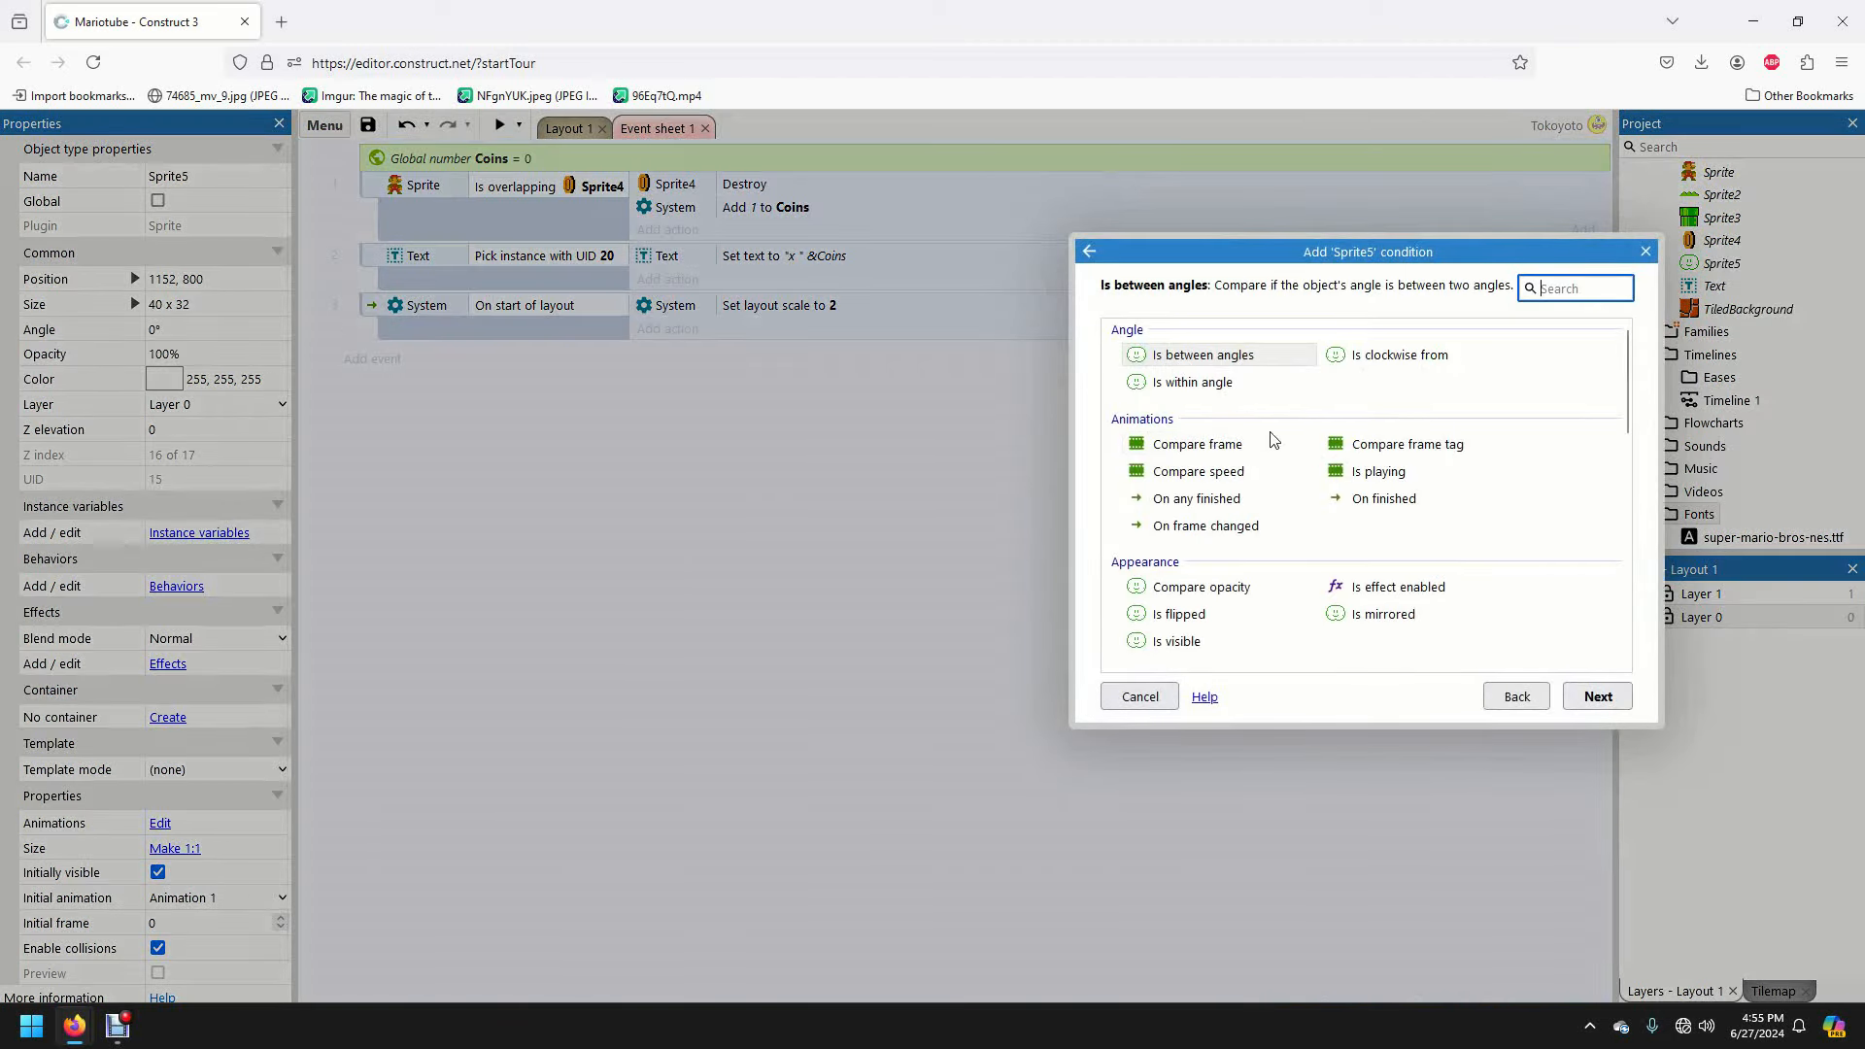
pyautogui.scroll(-2, 1292, 457)
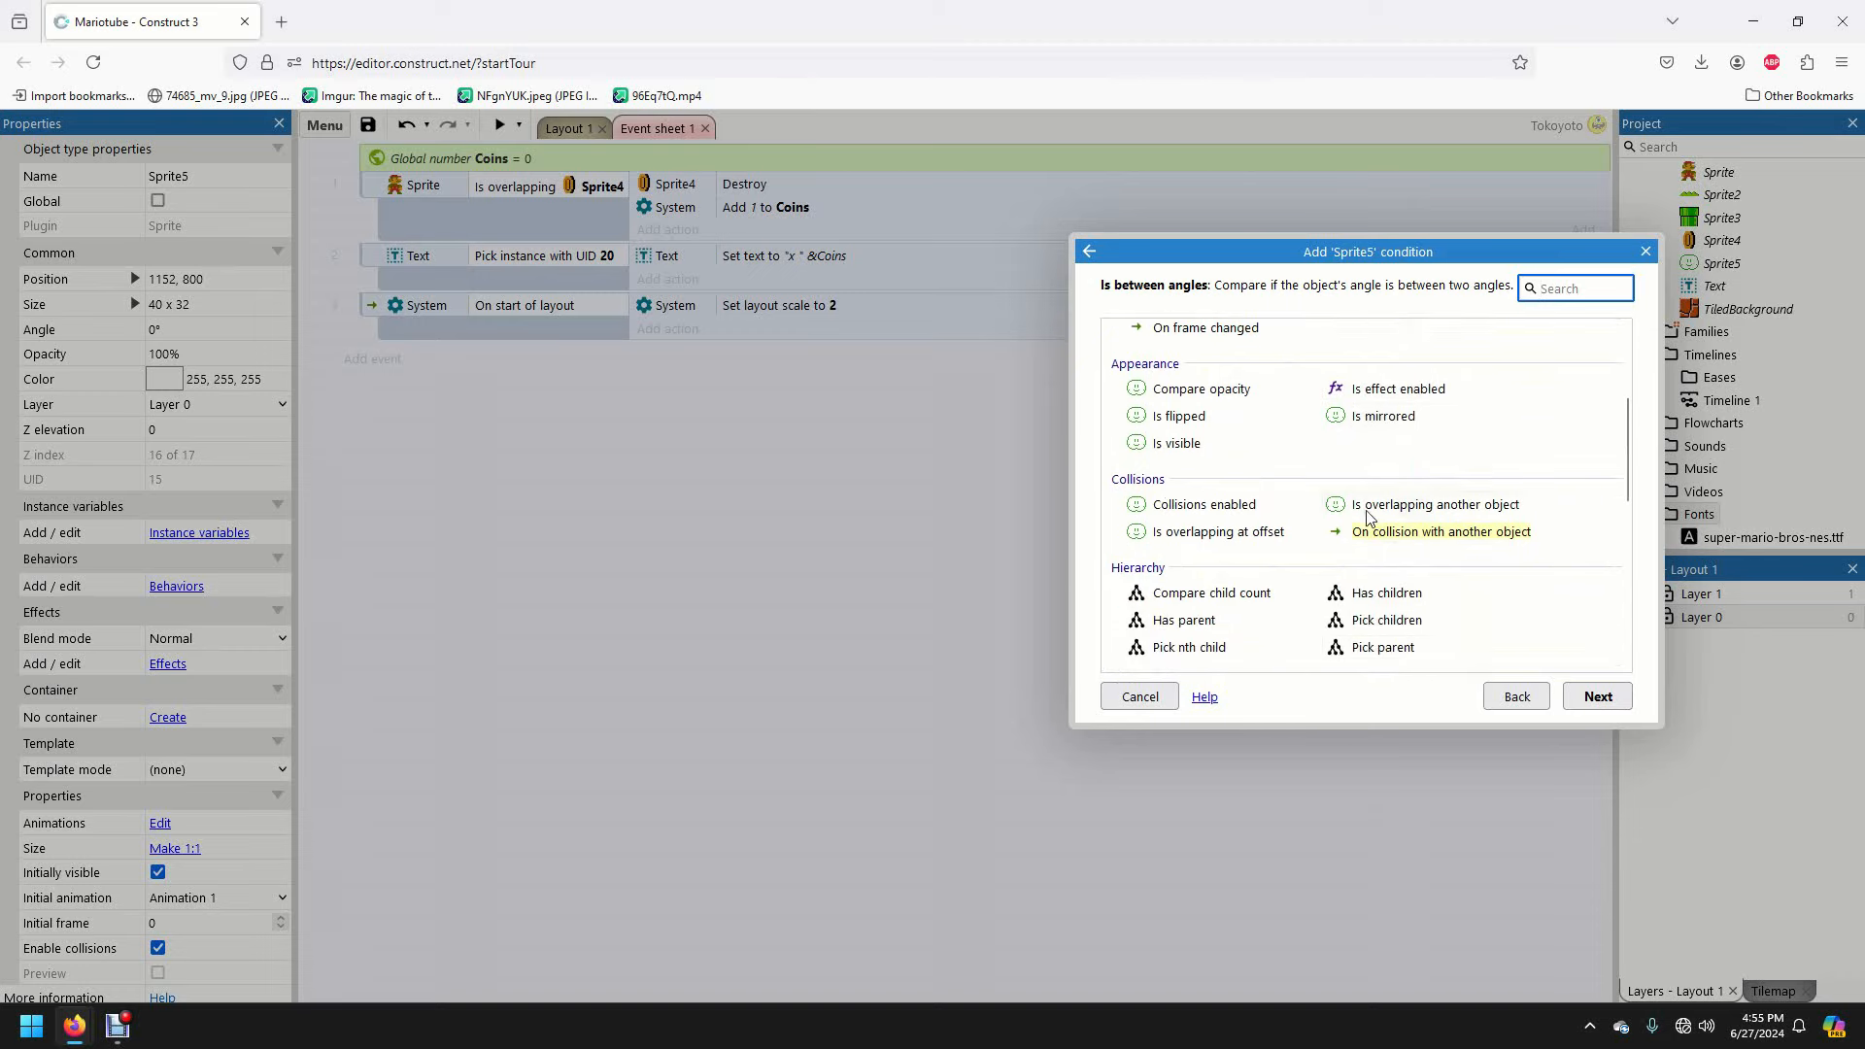
pyautogui.click(1516, 696)
pyautogui.click(1166, 361)
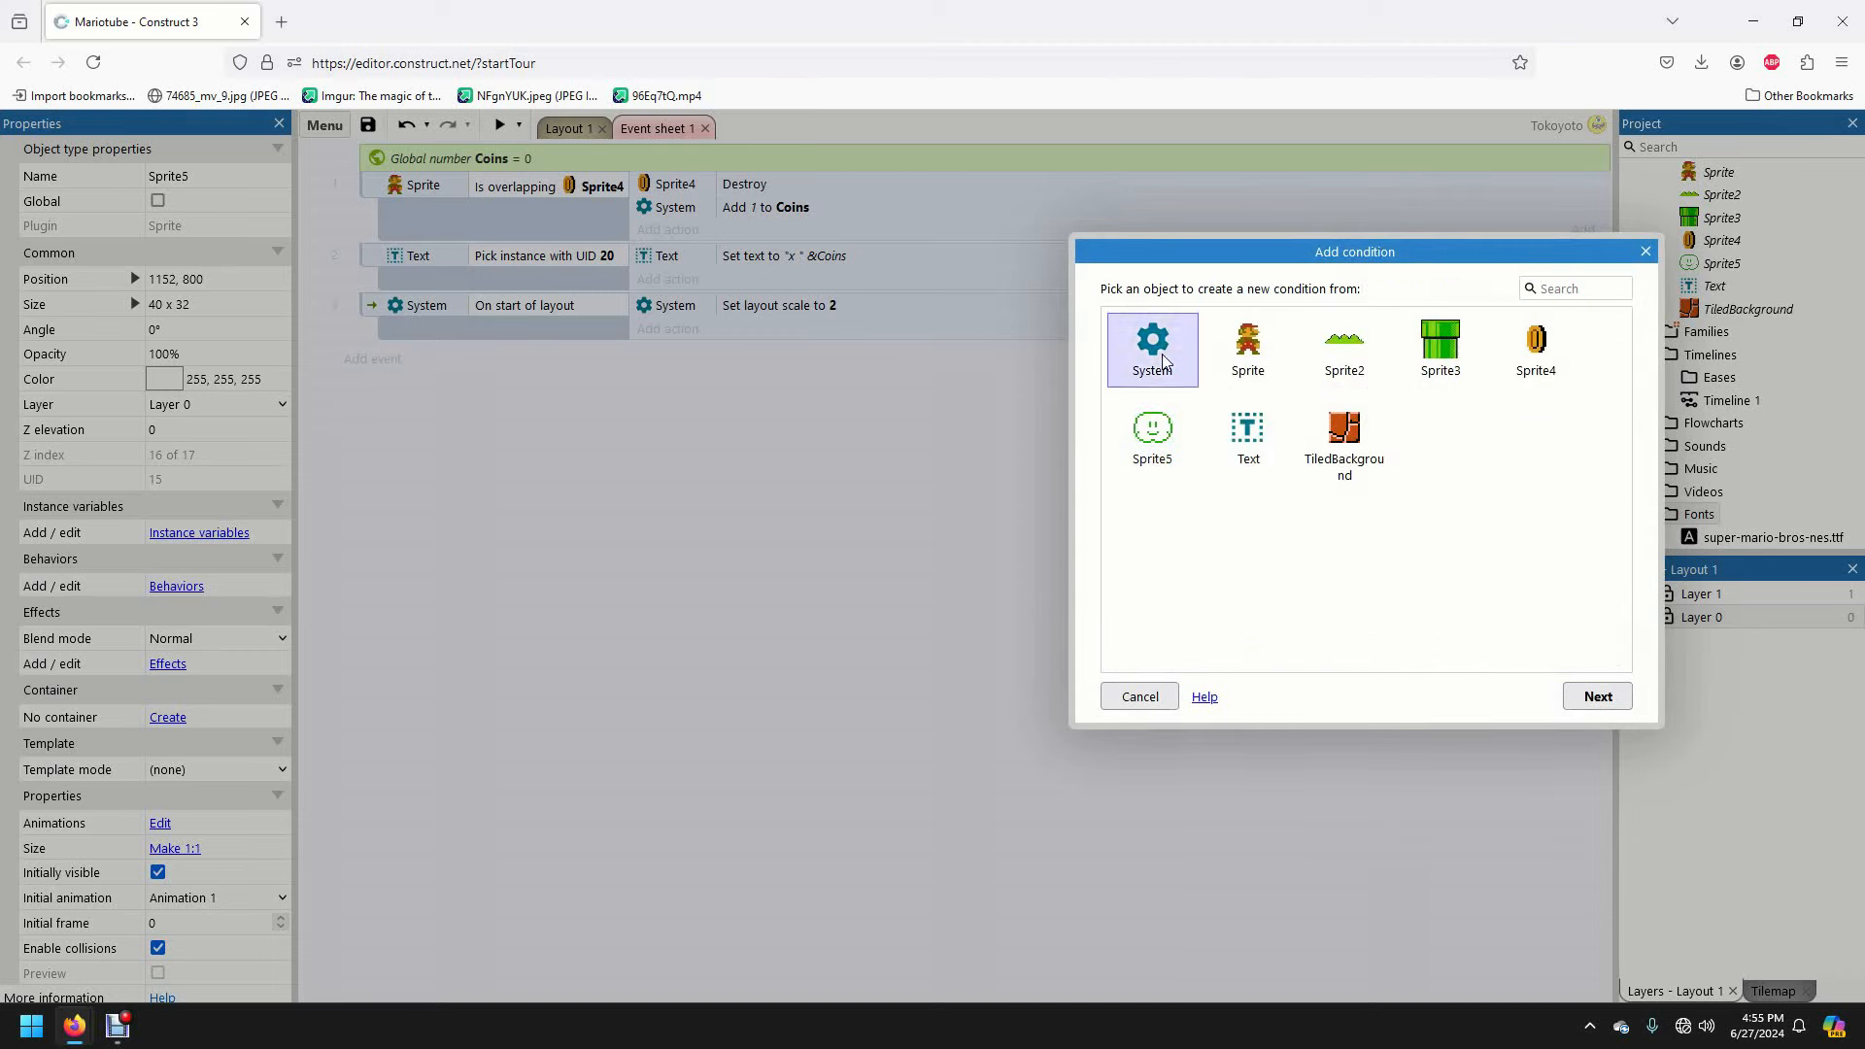
pyautogui.doubleClick(1166, 361)
pyautogui.scroll(-1, 1181, 355)
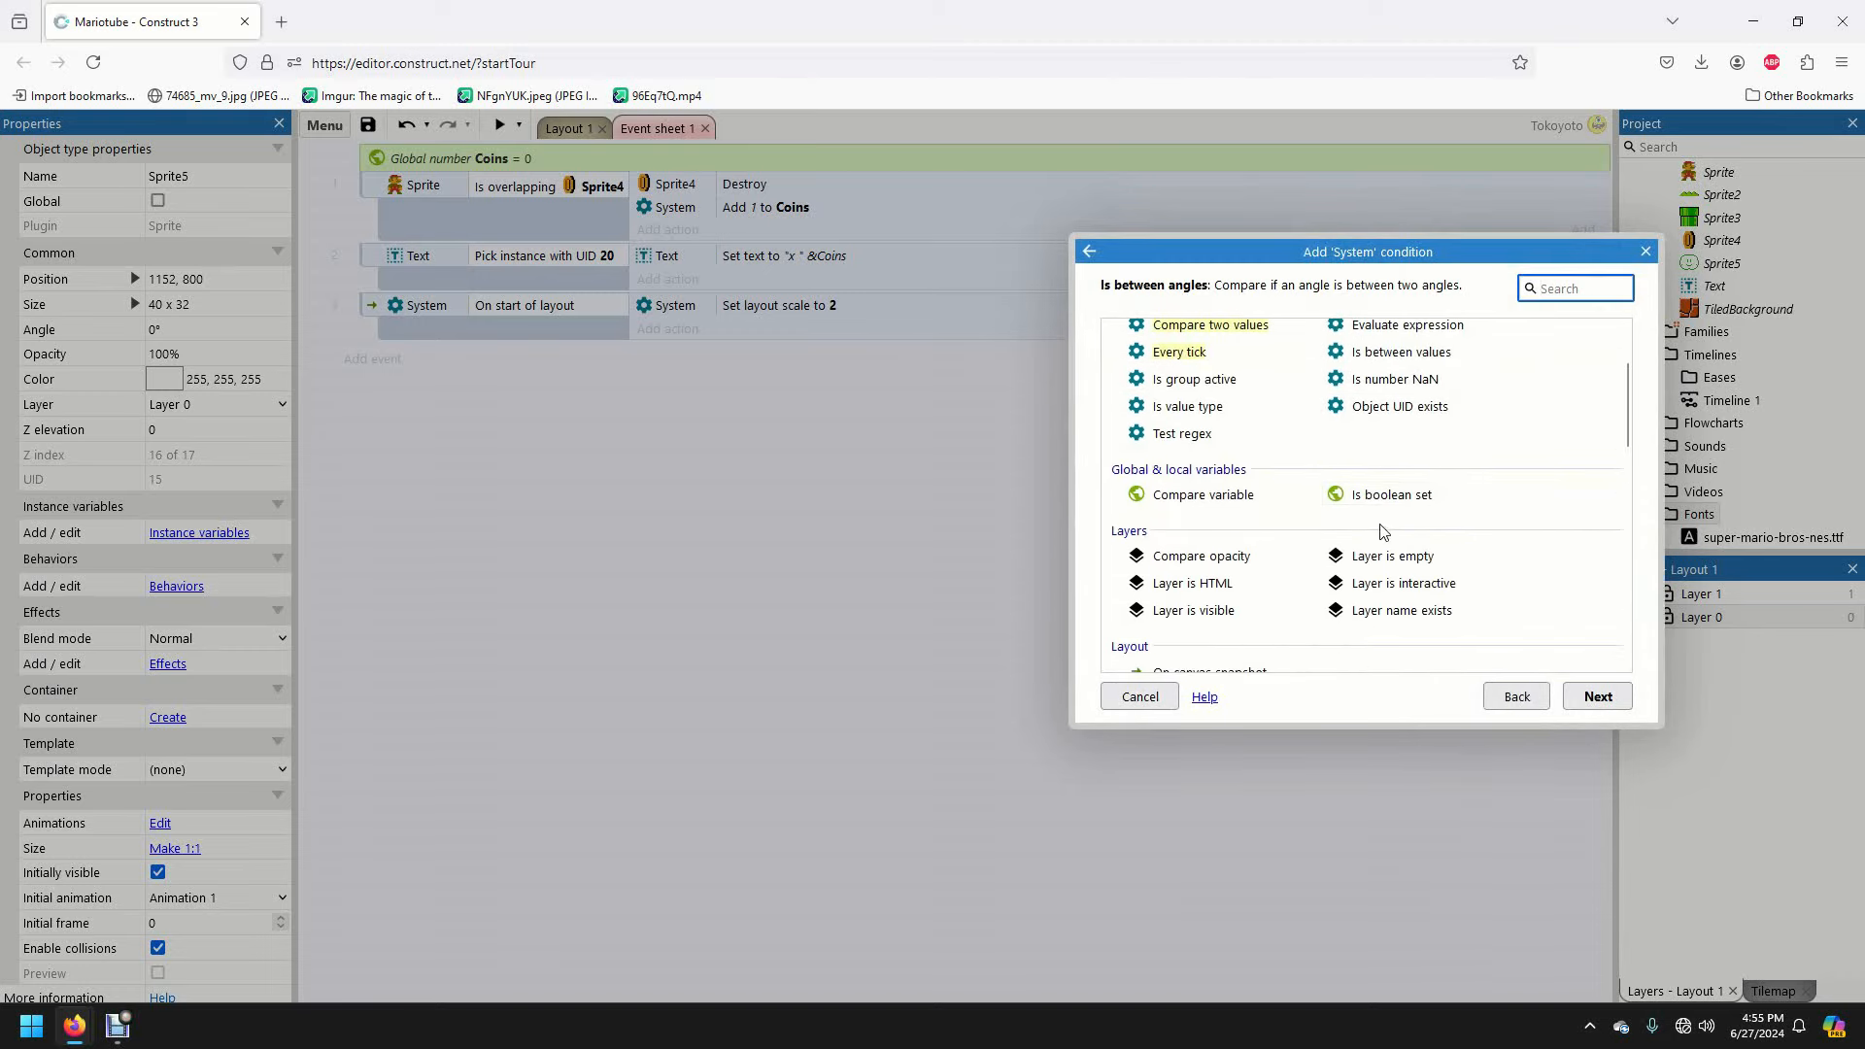
pyautogui.doubleClick(1185, 355)
# - Add a Set X action to the Every tick event that sets Sprite5's X to Sprite.X
pyautogui.click(680, 356)
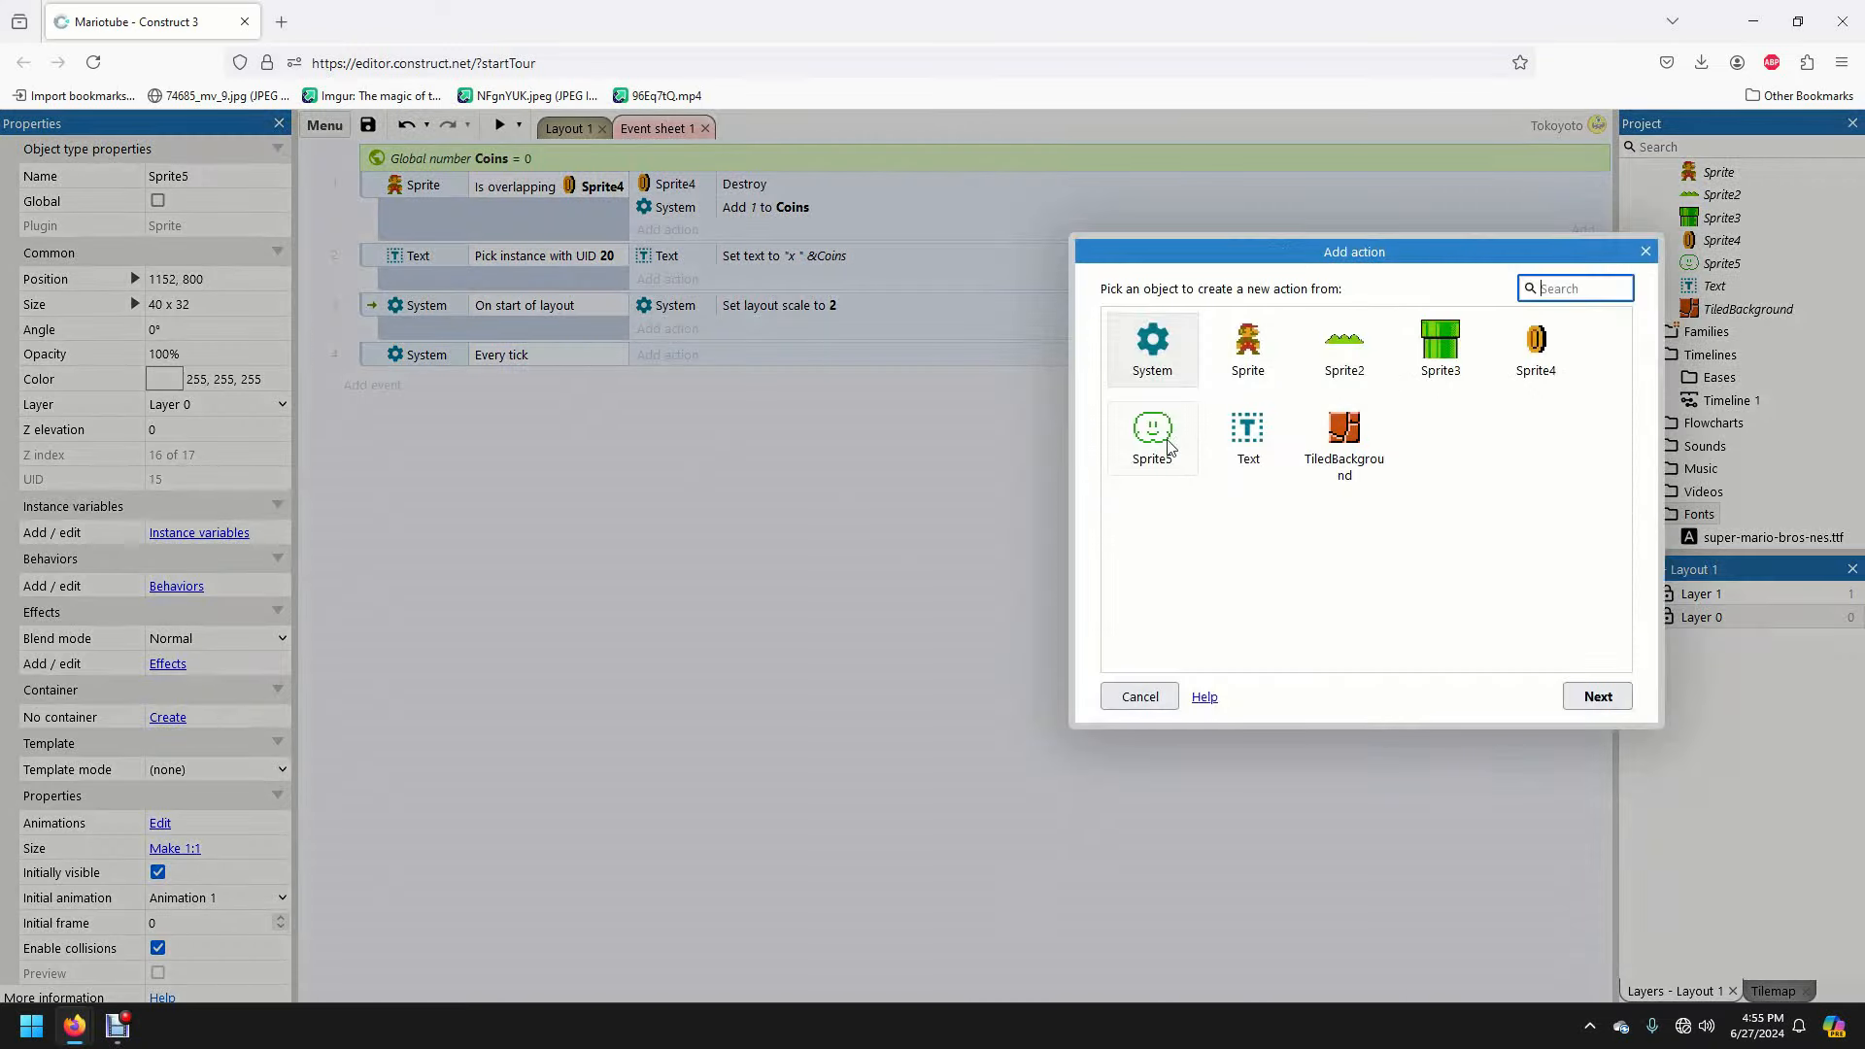
pyautogui.doubleClick(1169, 447)
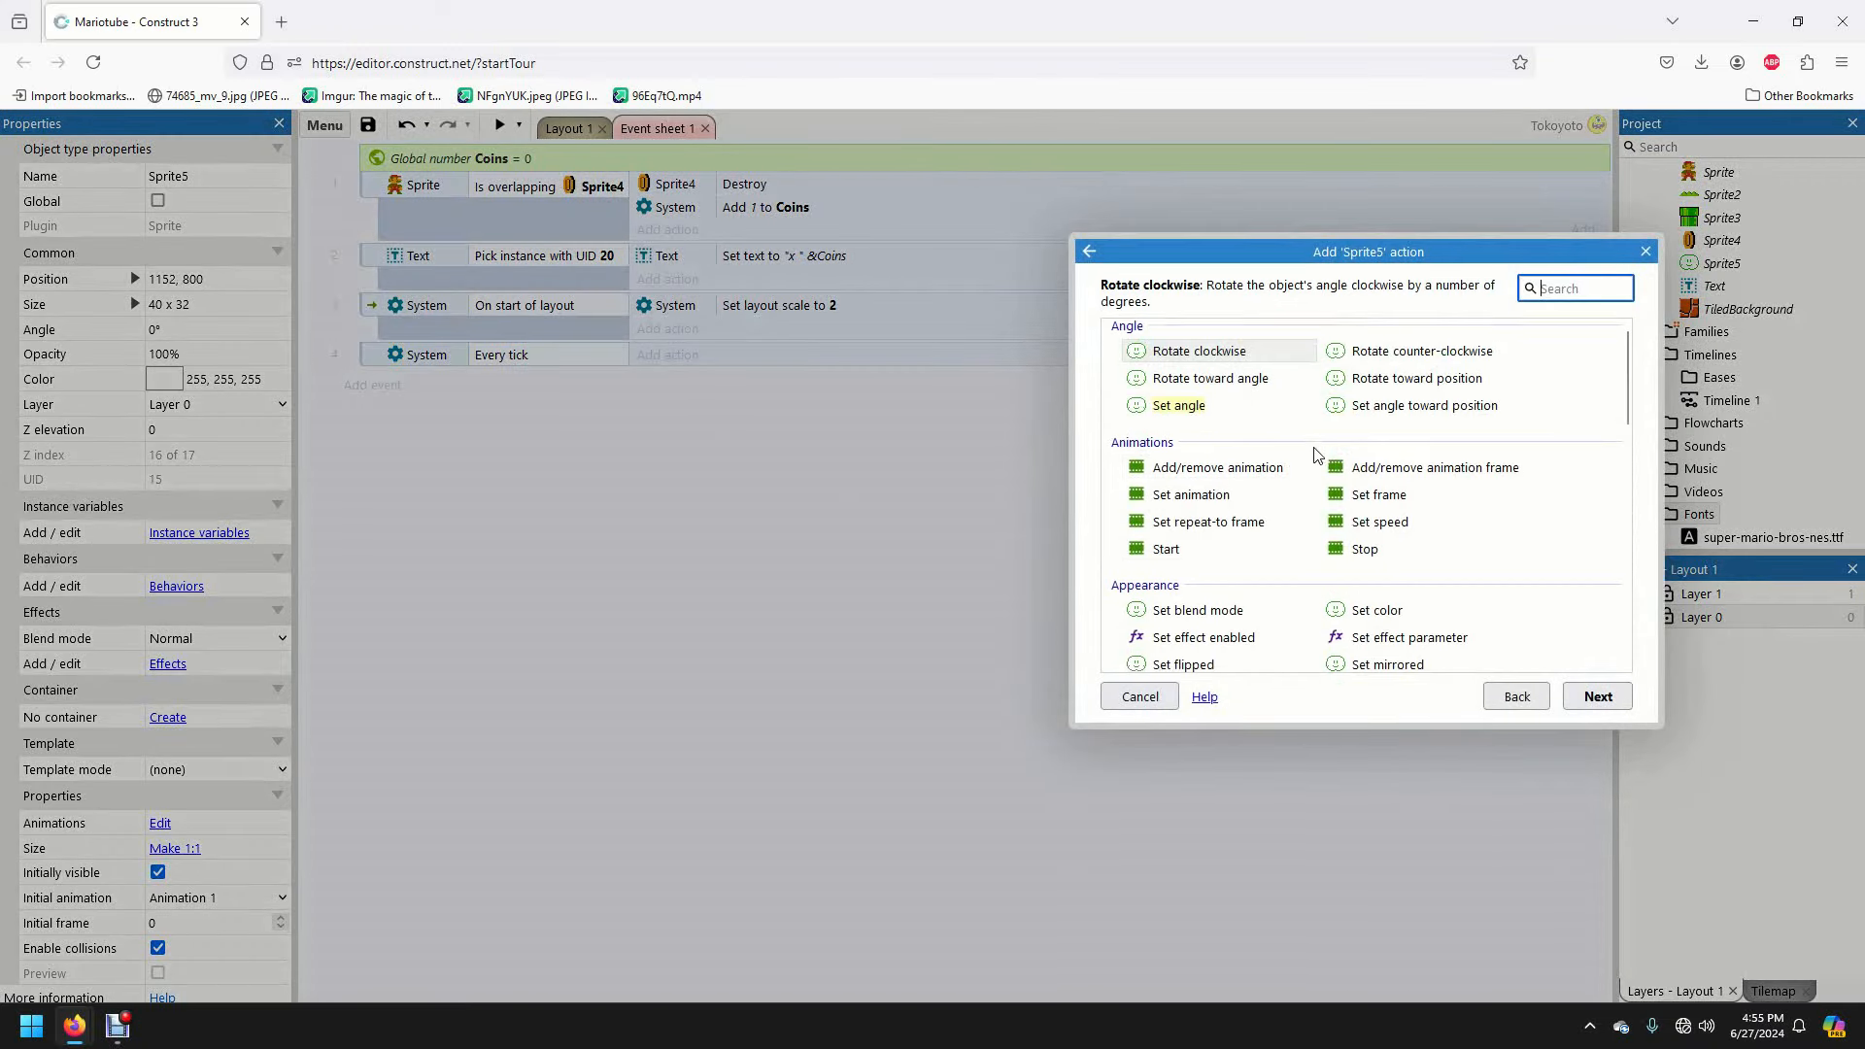
pyautogui.scroll(-8, 1318, 455)
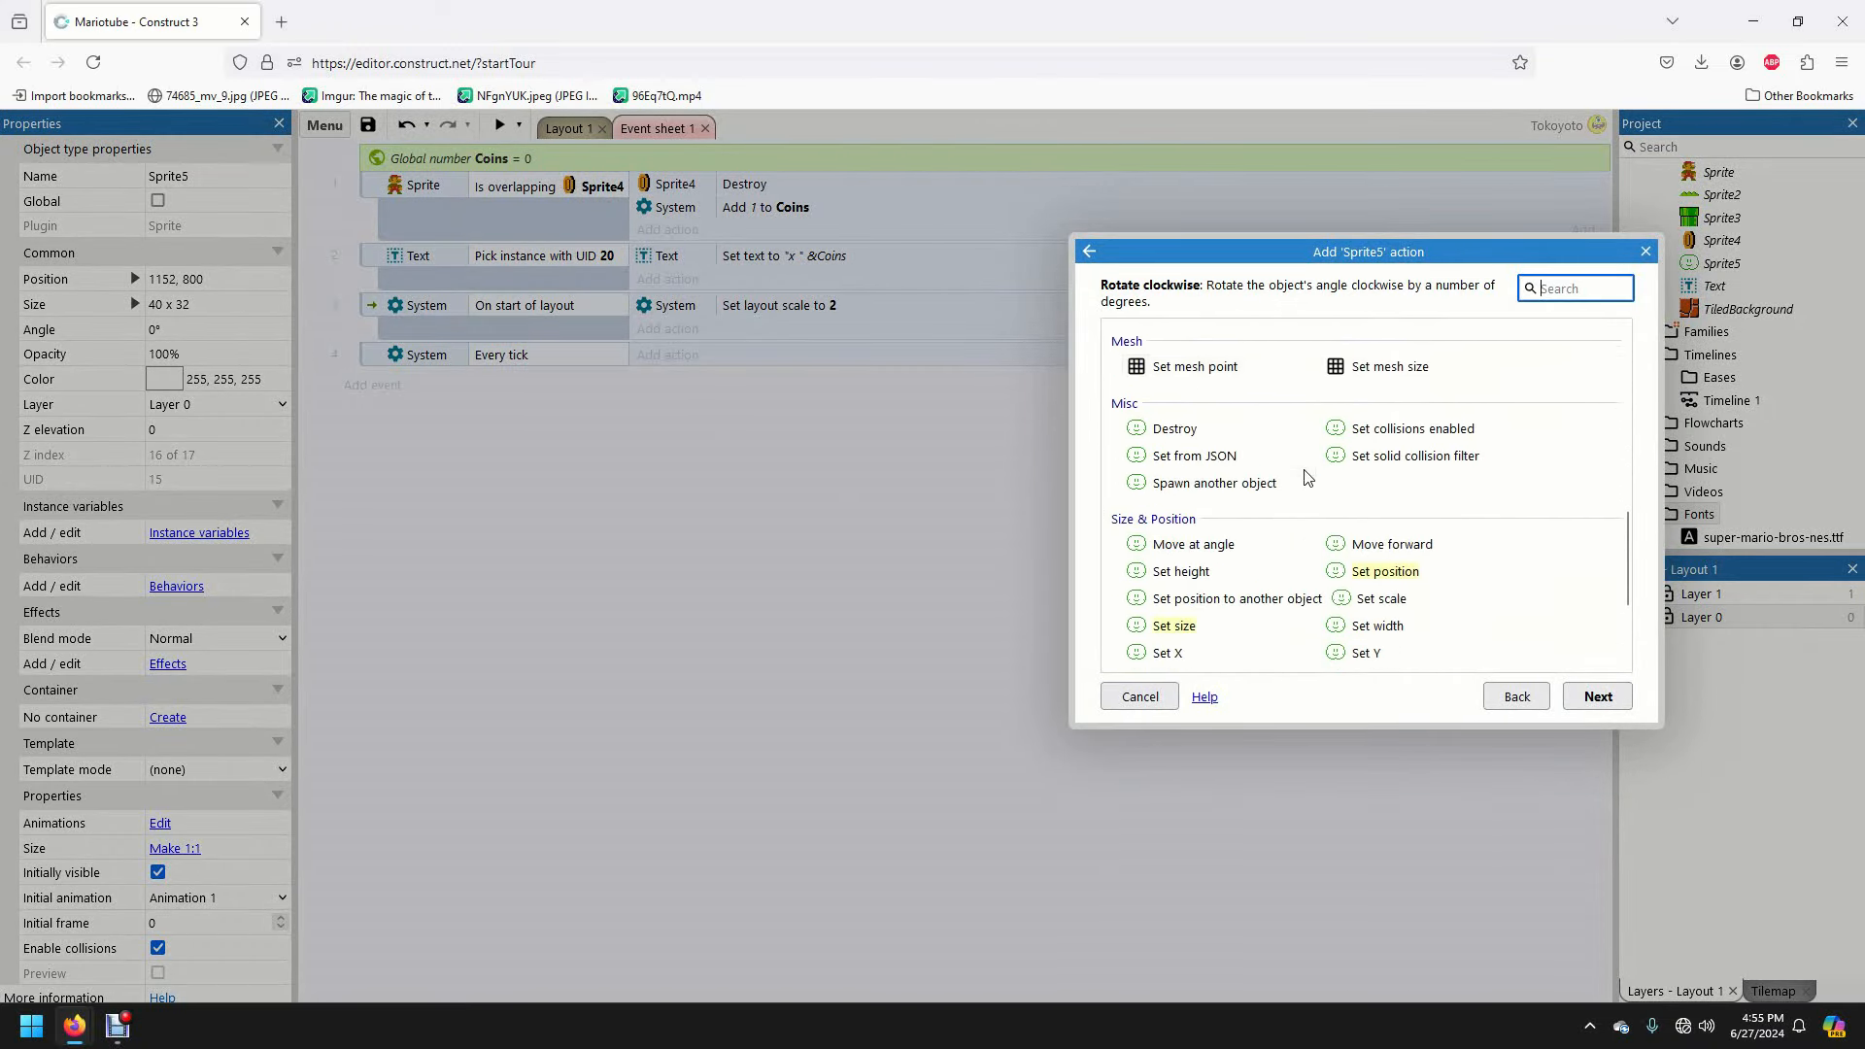
pyautogui.scroll(-3, 1308, 477)
pyautogui.doubleClick(1176, 471)
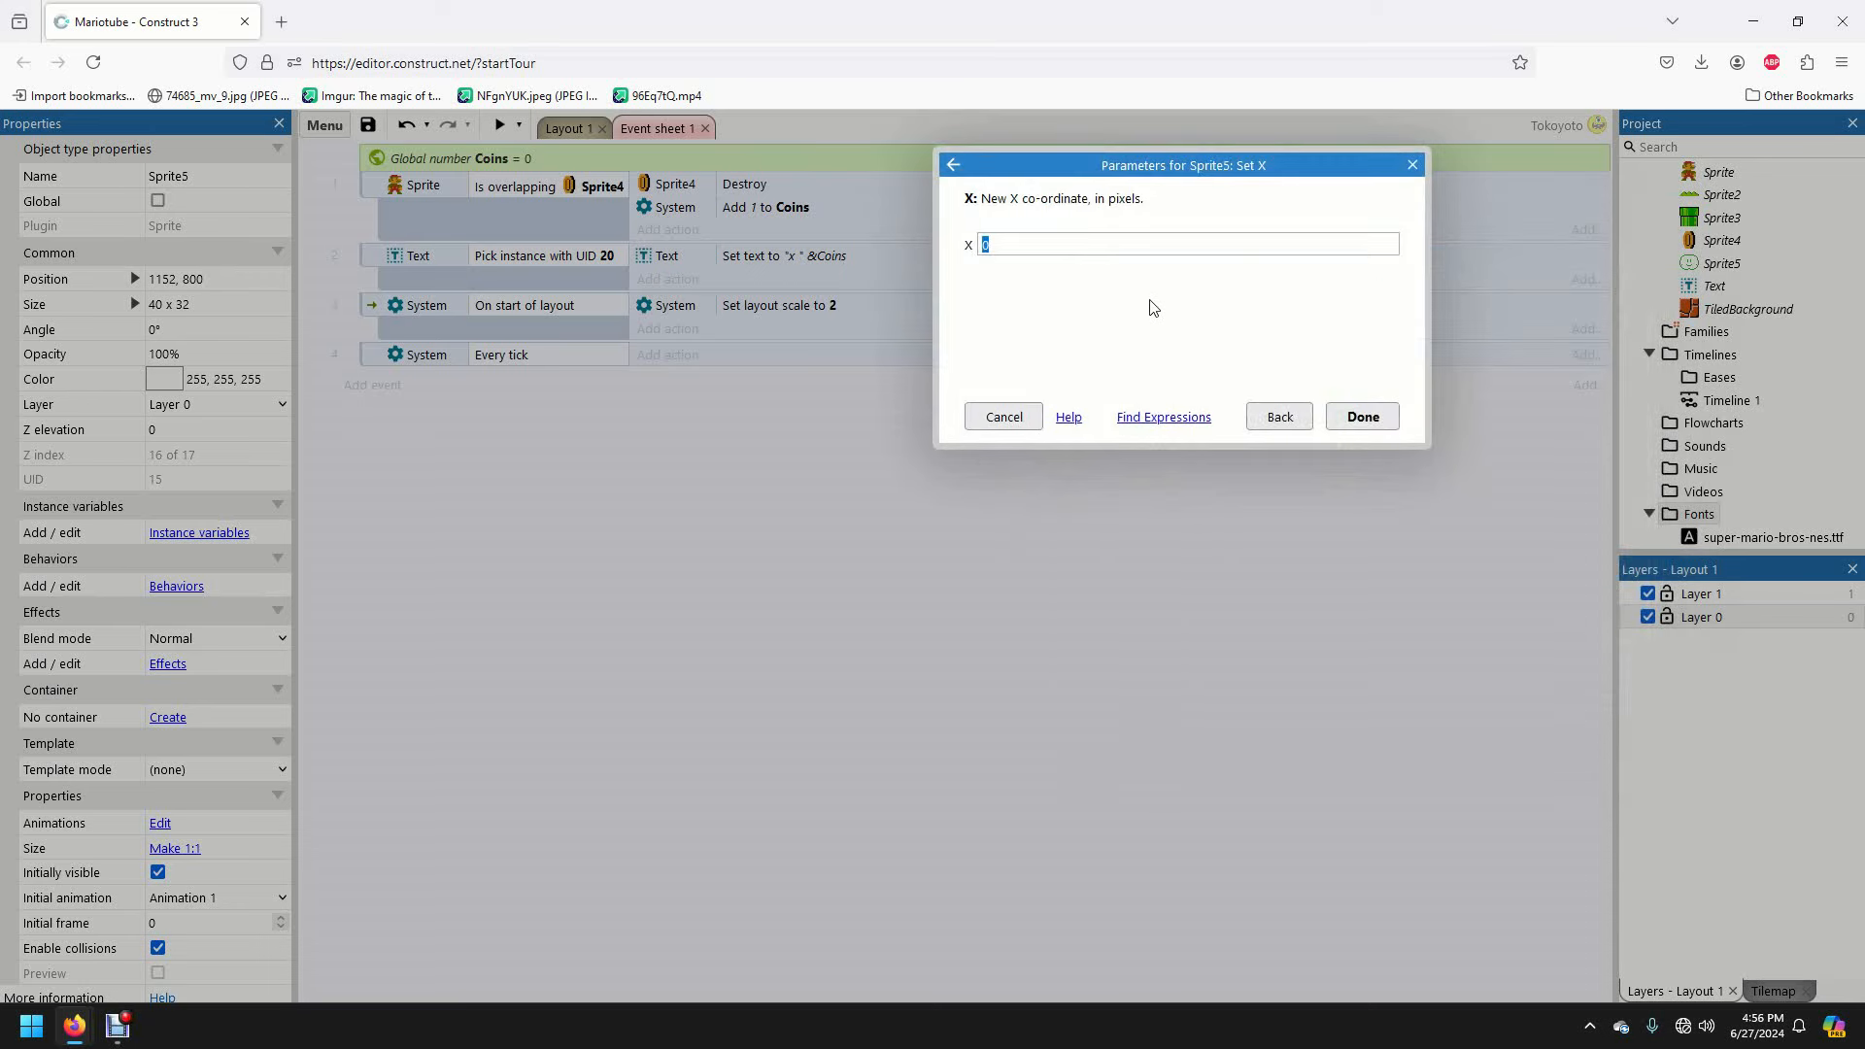
pyautogui.write('Sprite.')
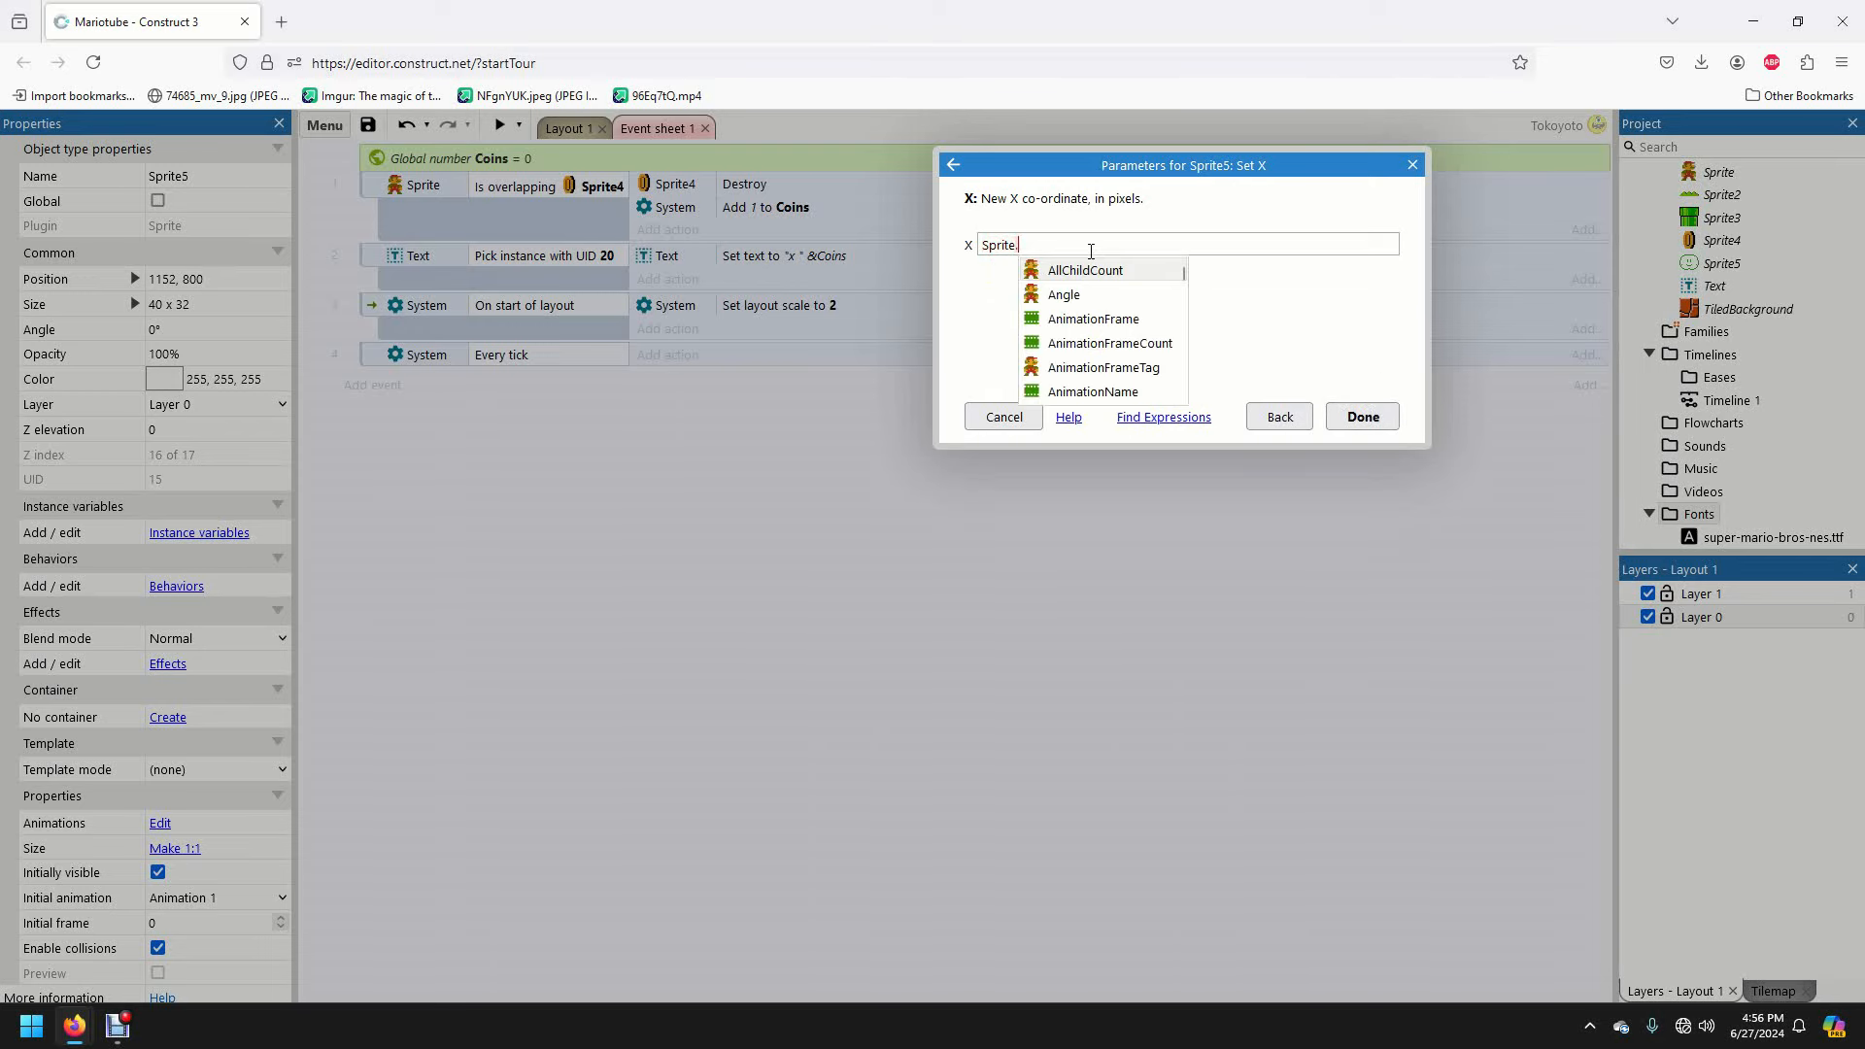
pyautogui.write('X')
pyautogui.click(1363, 417)
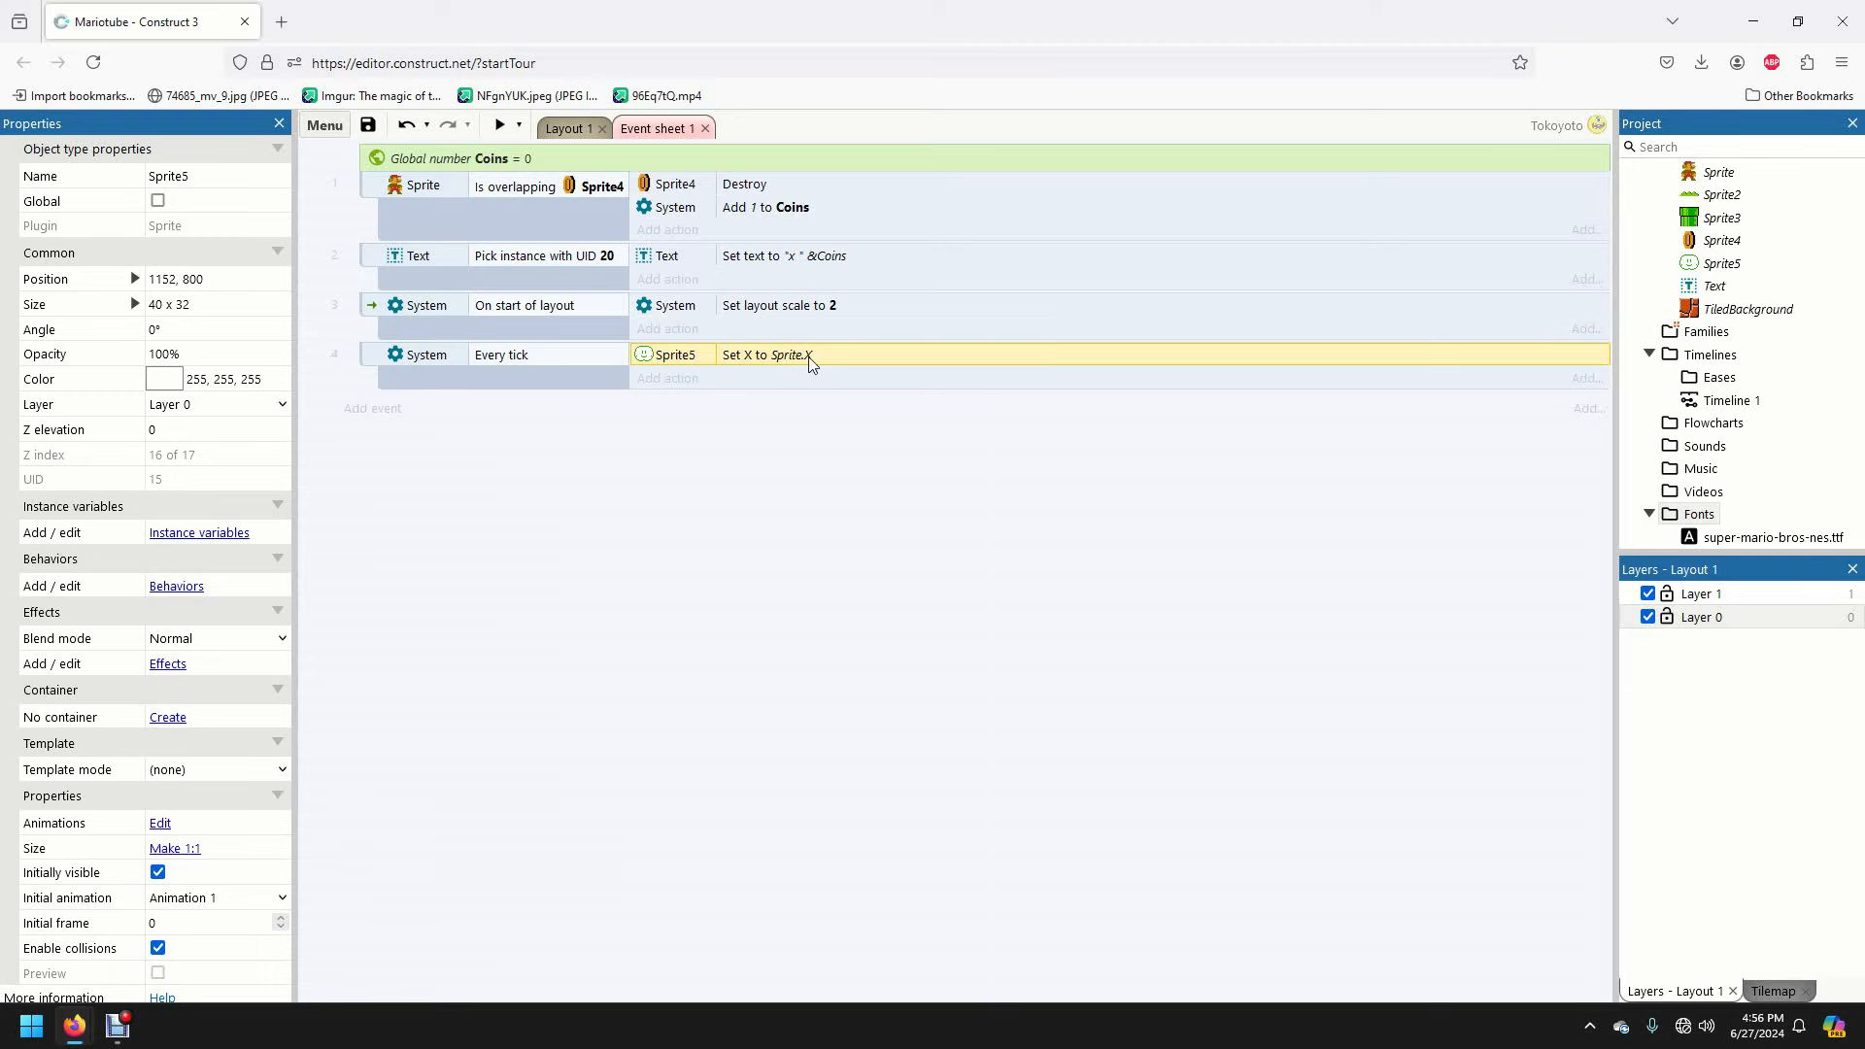
# - Raise the camera cloud to 1152, 704 and change the duplicated Set X action to Set Y with the value 704
pyautogui.click(562, 129)
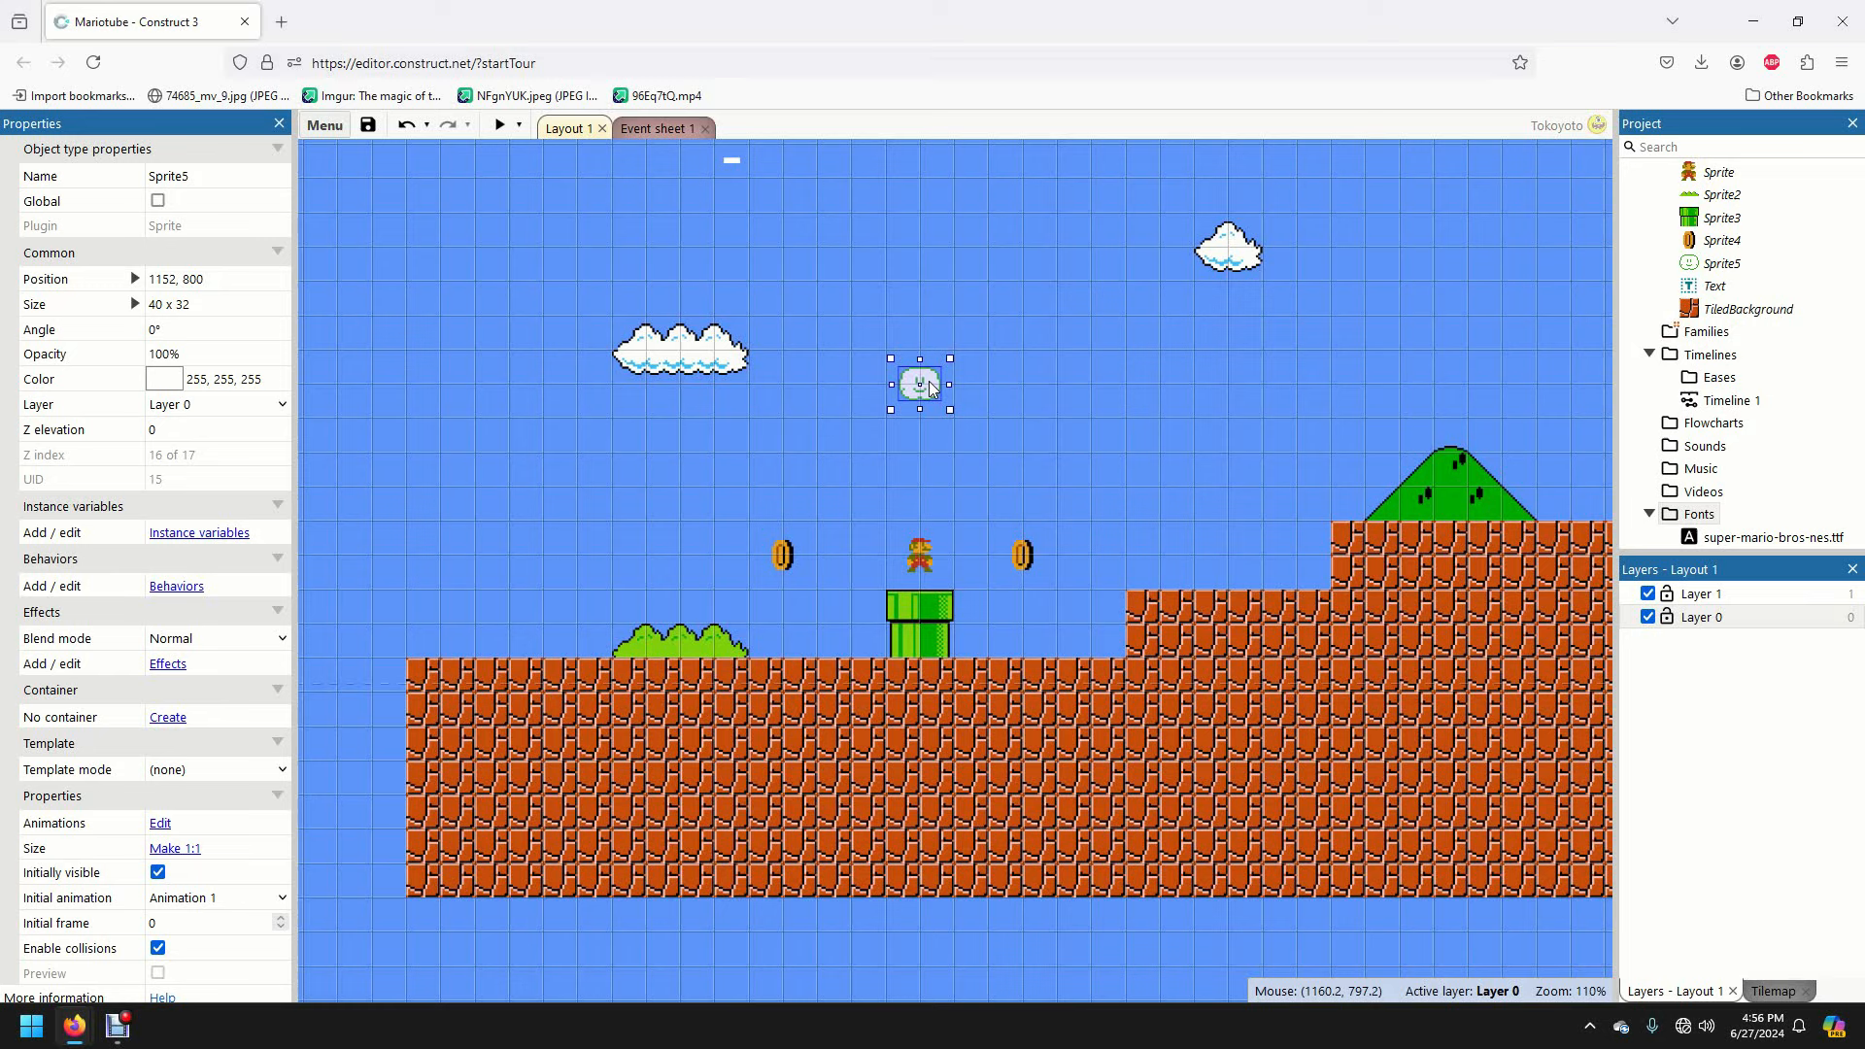
pyautogui.moveTo(931, 388); pyautogui.dragTo(932, 294)
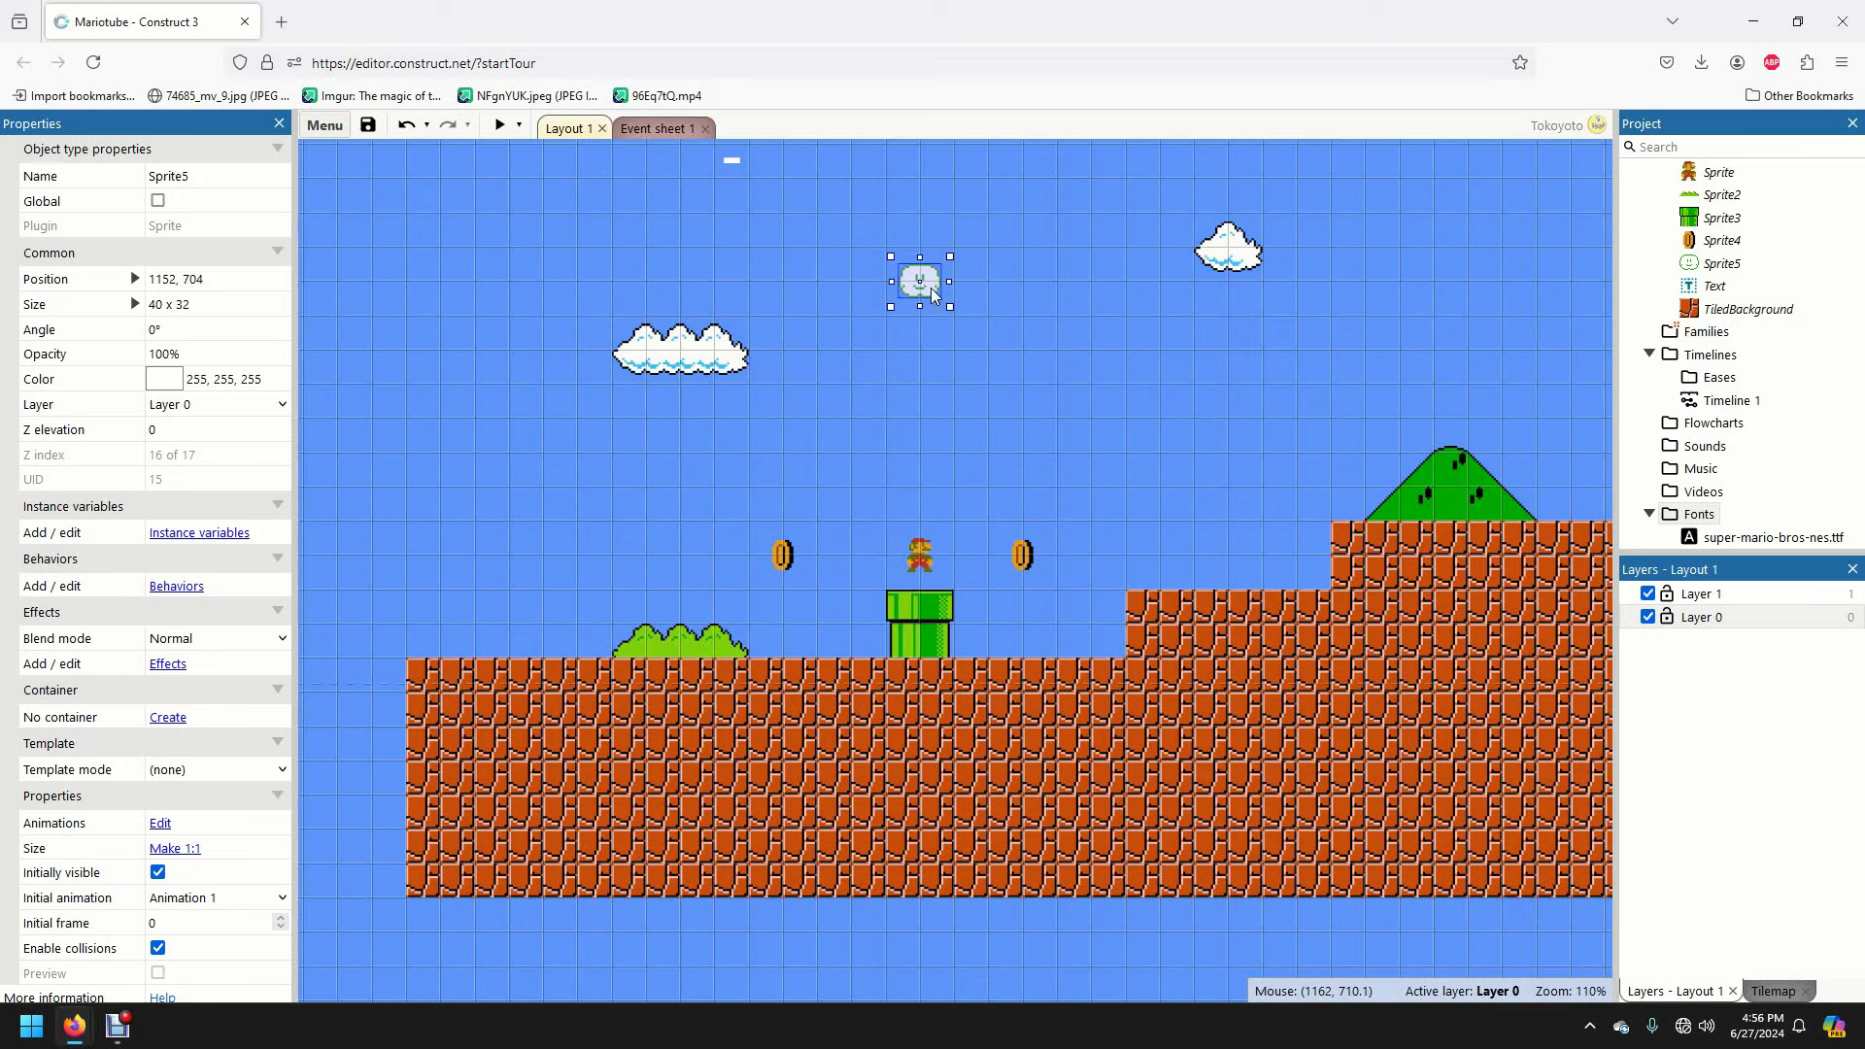
pyautogui.click(135, 279)
pyautogui.click(658, 128)
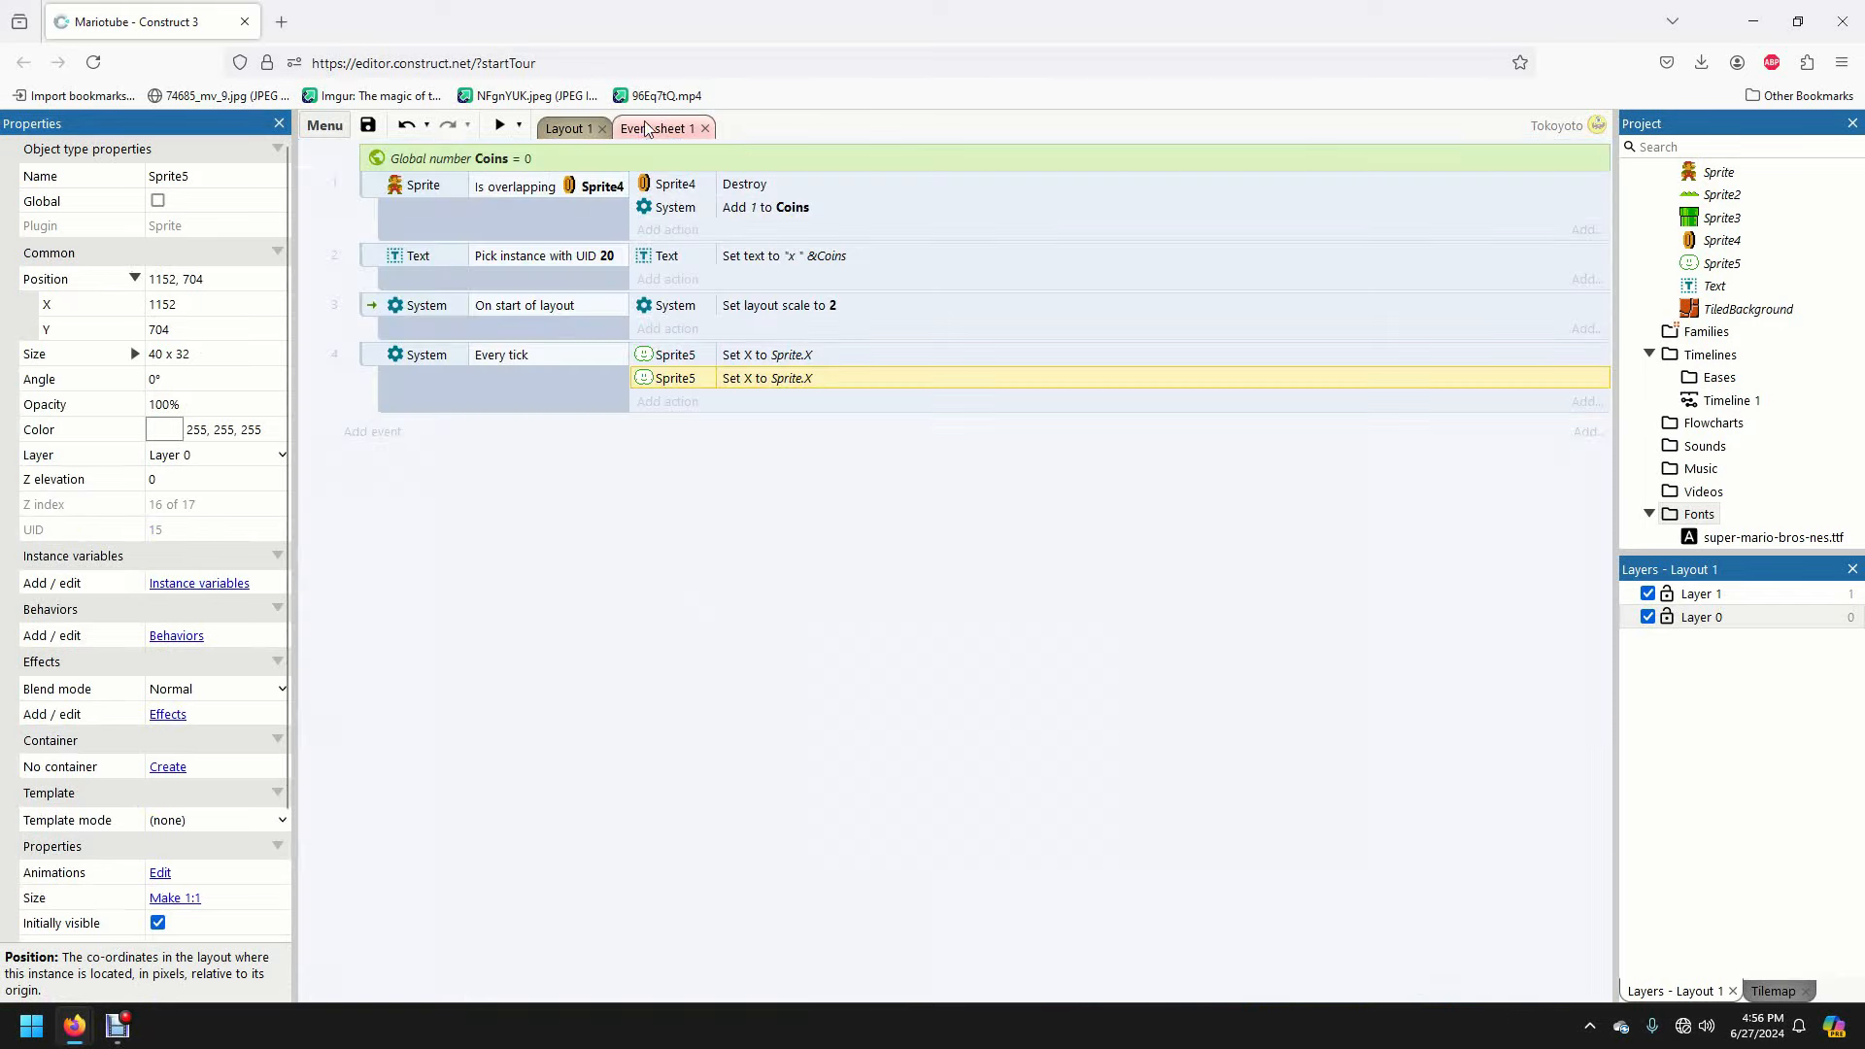
pyautogui.click(836, 381)
pyautogui.rightClick(833, 391)
pyautogui.click(865, 399)
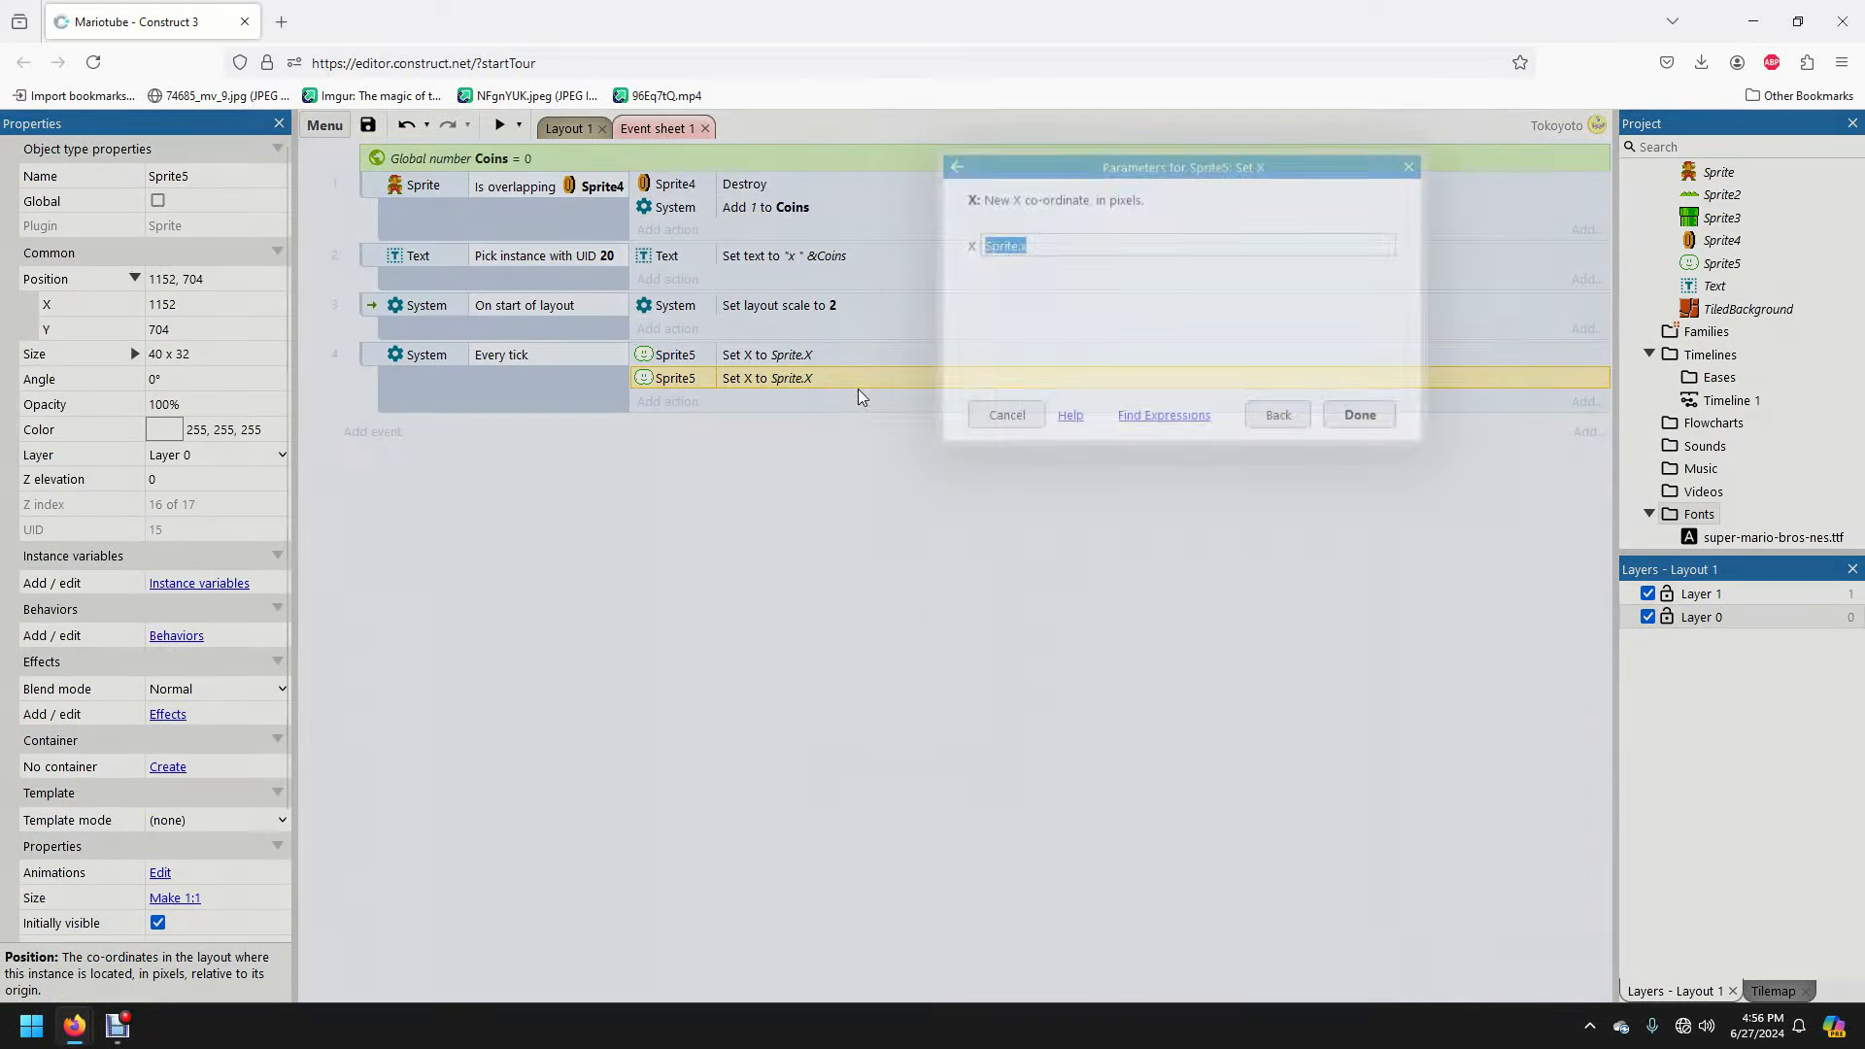
pyautogui.click(1262, 415)
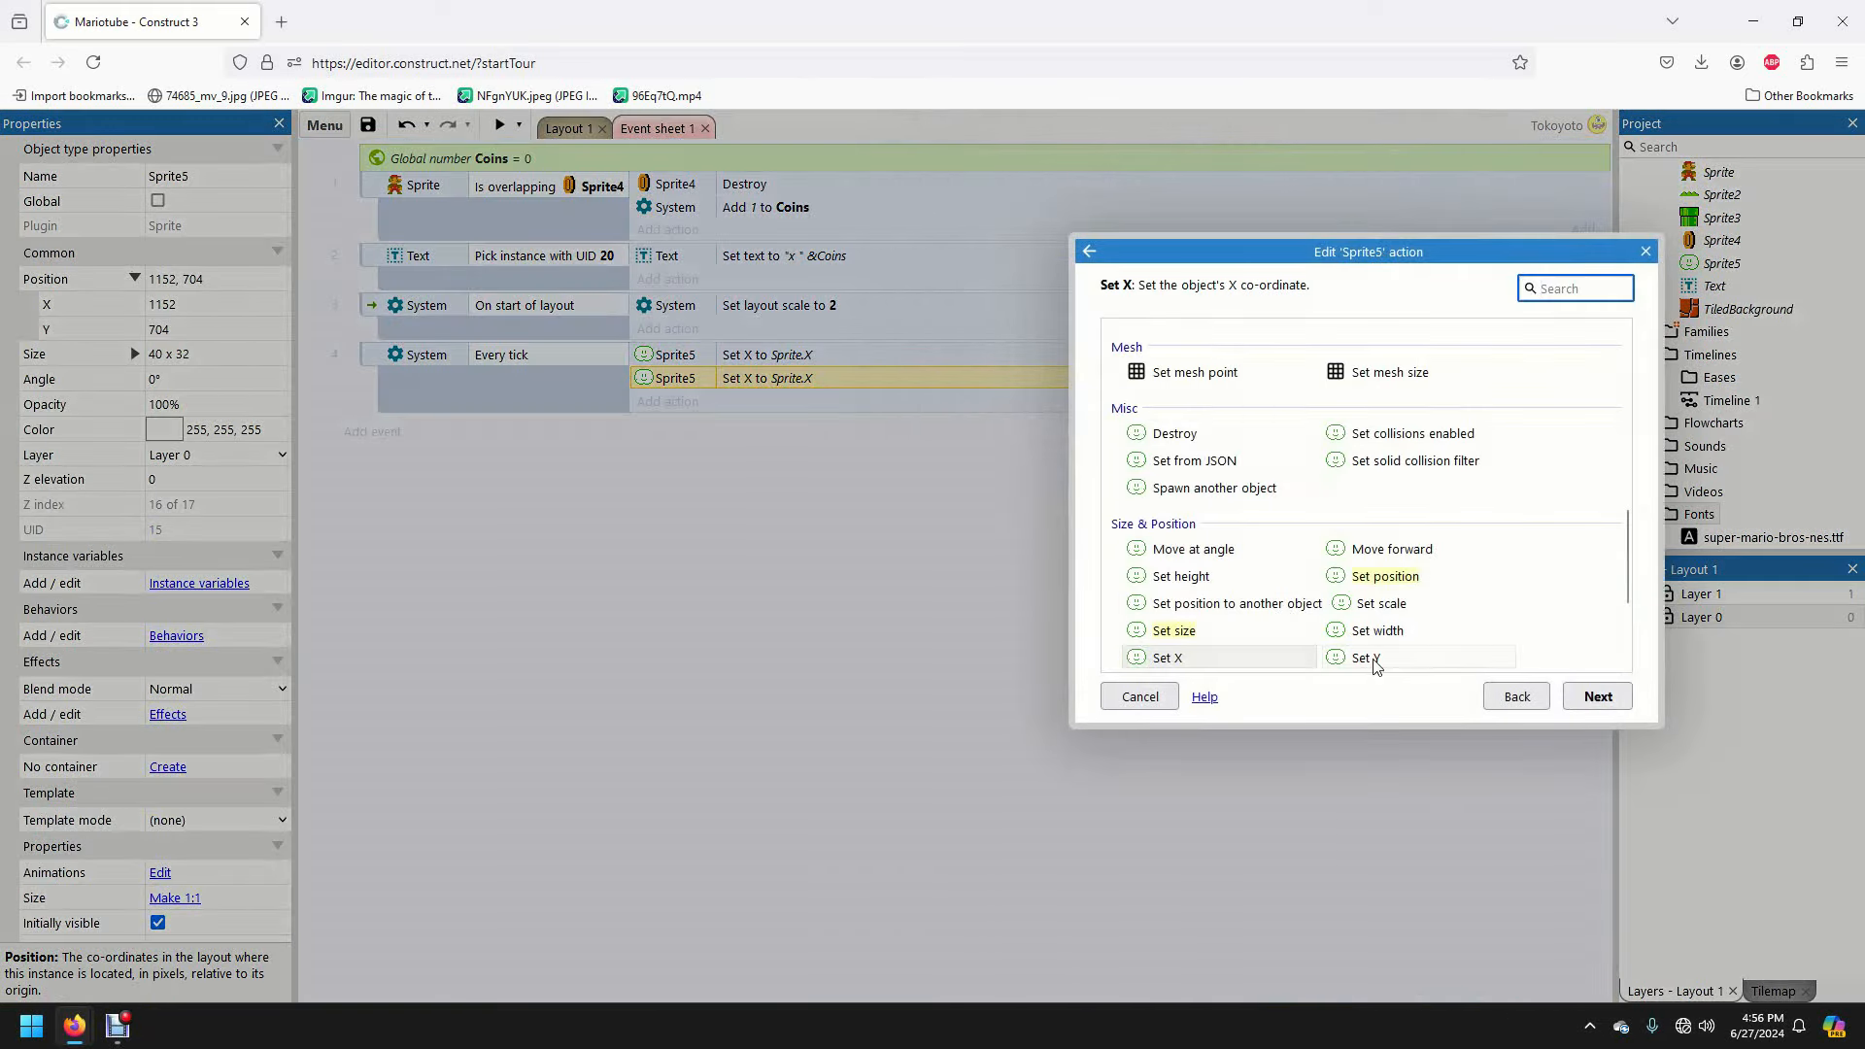
pyautogui.doubleClick(1366, 653)
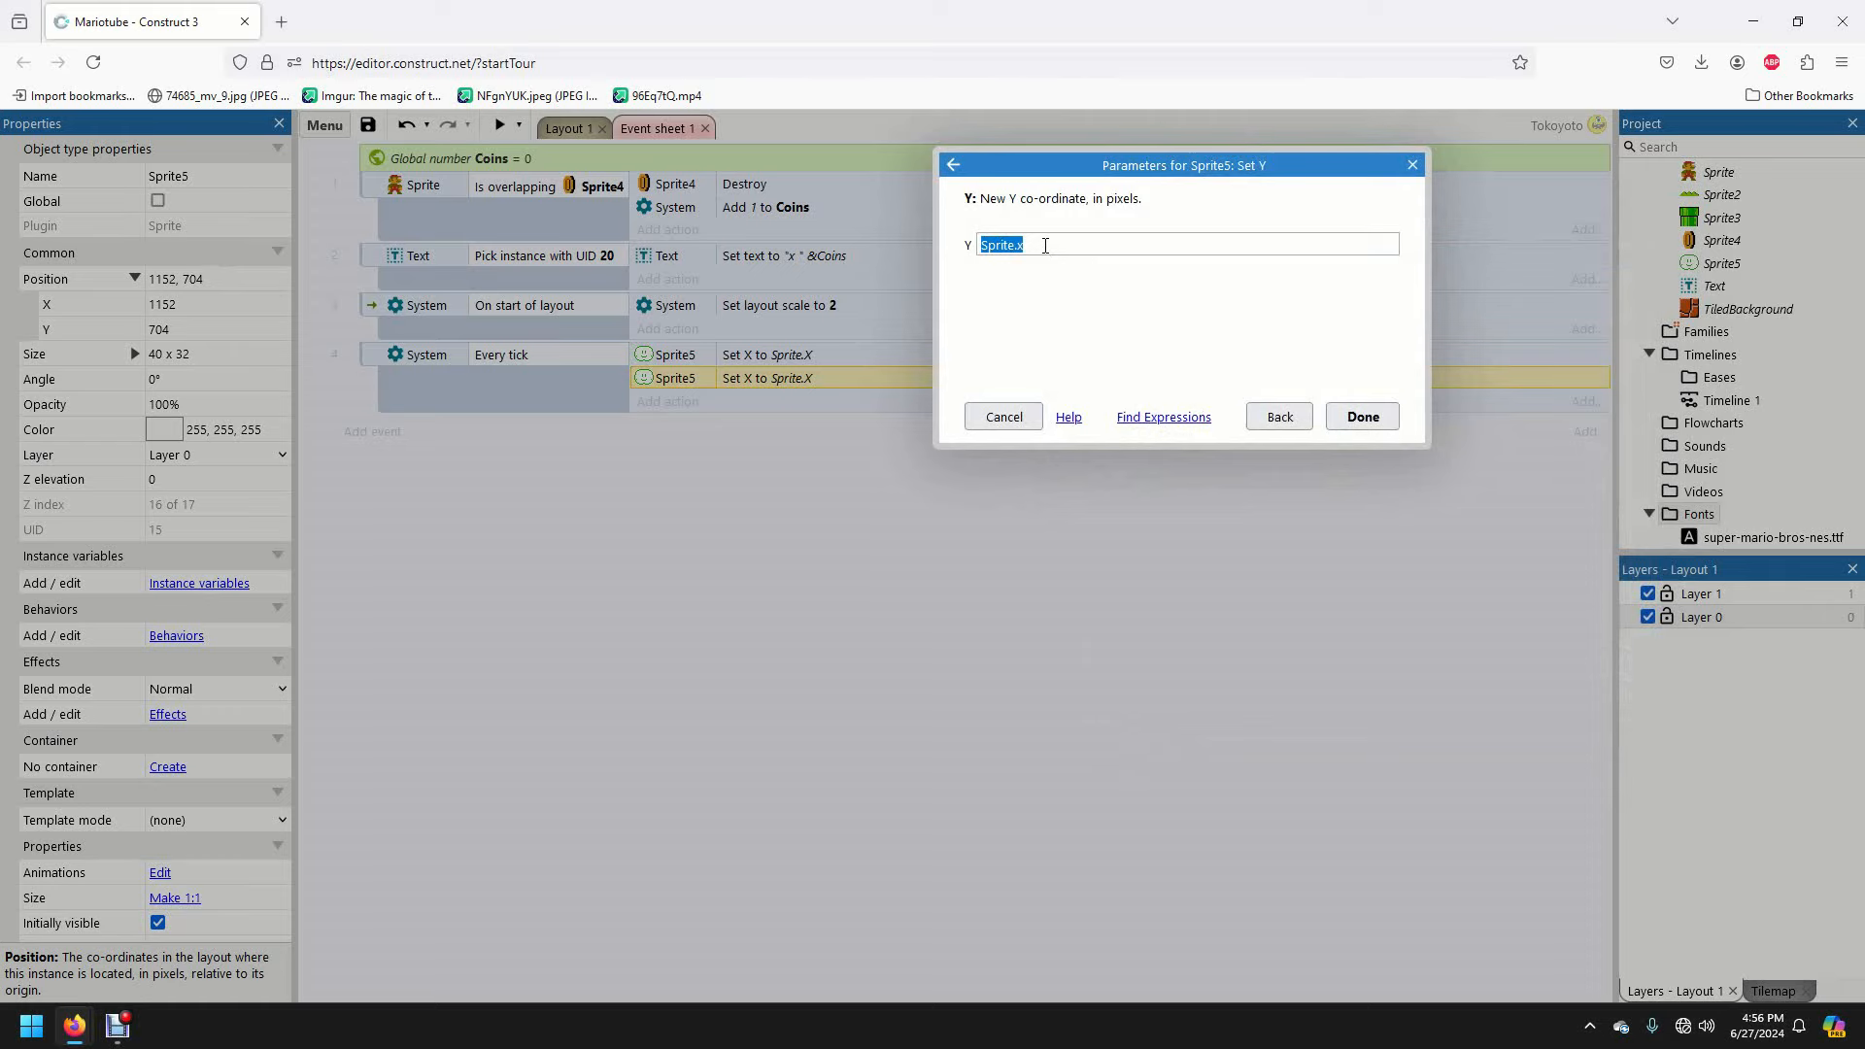
pyautogui.write('704')
pyautogui.press('Return')
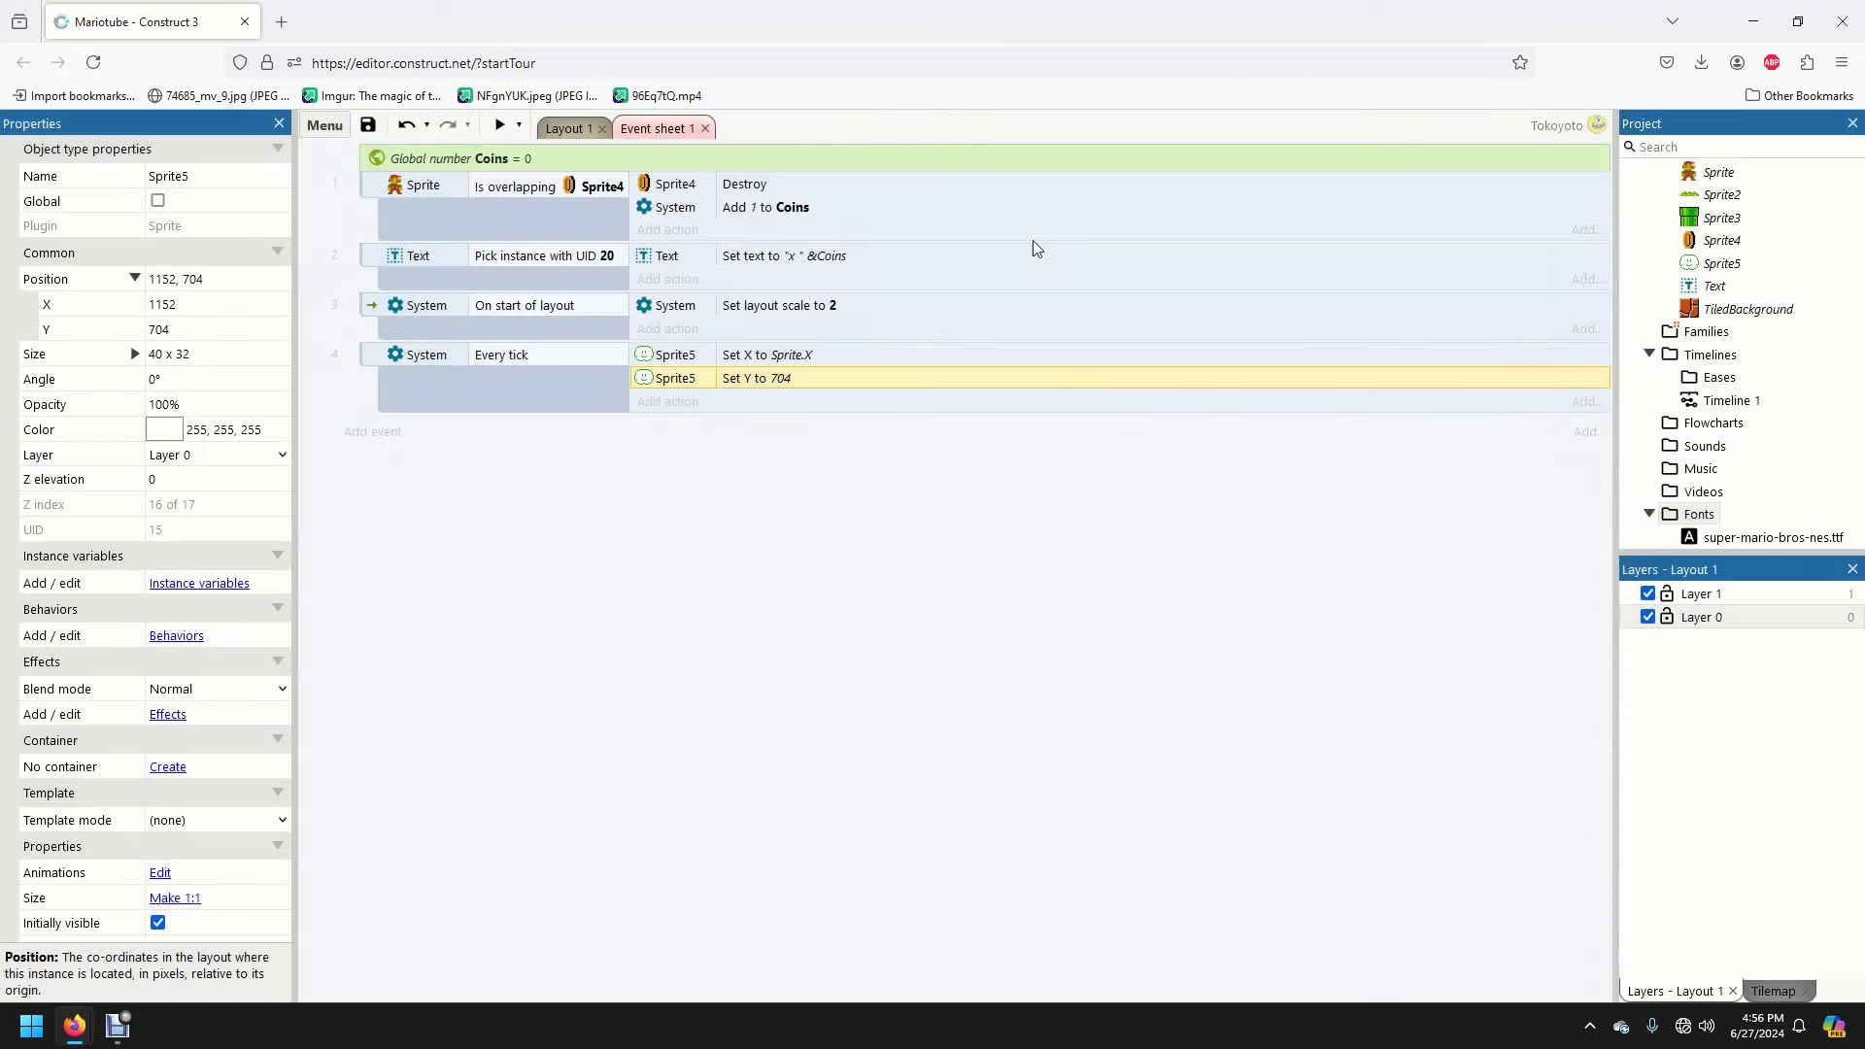
# - Preview Layout 1, run Mario to the right to test the cloud camera, and close the preview
pyautogui.click(564, 129)
pyautogui.click(496, 131)
pyautogui.press('Right')
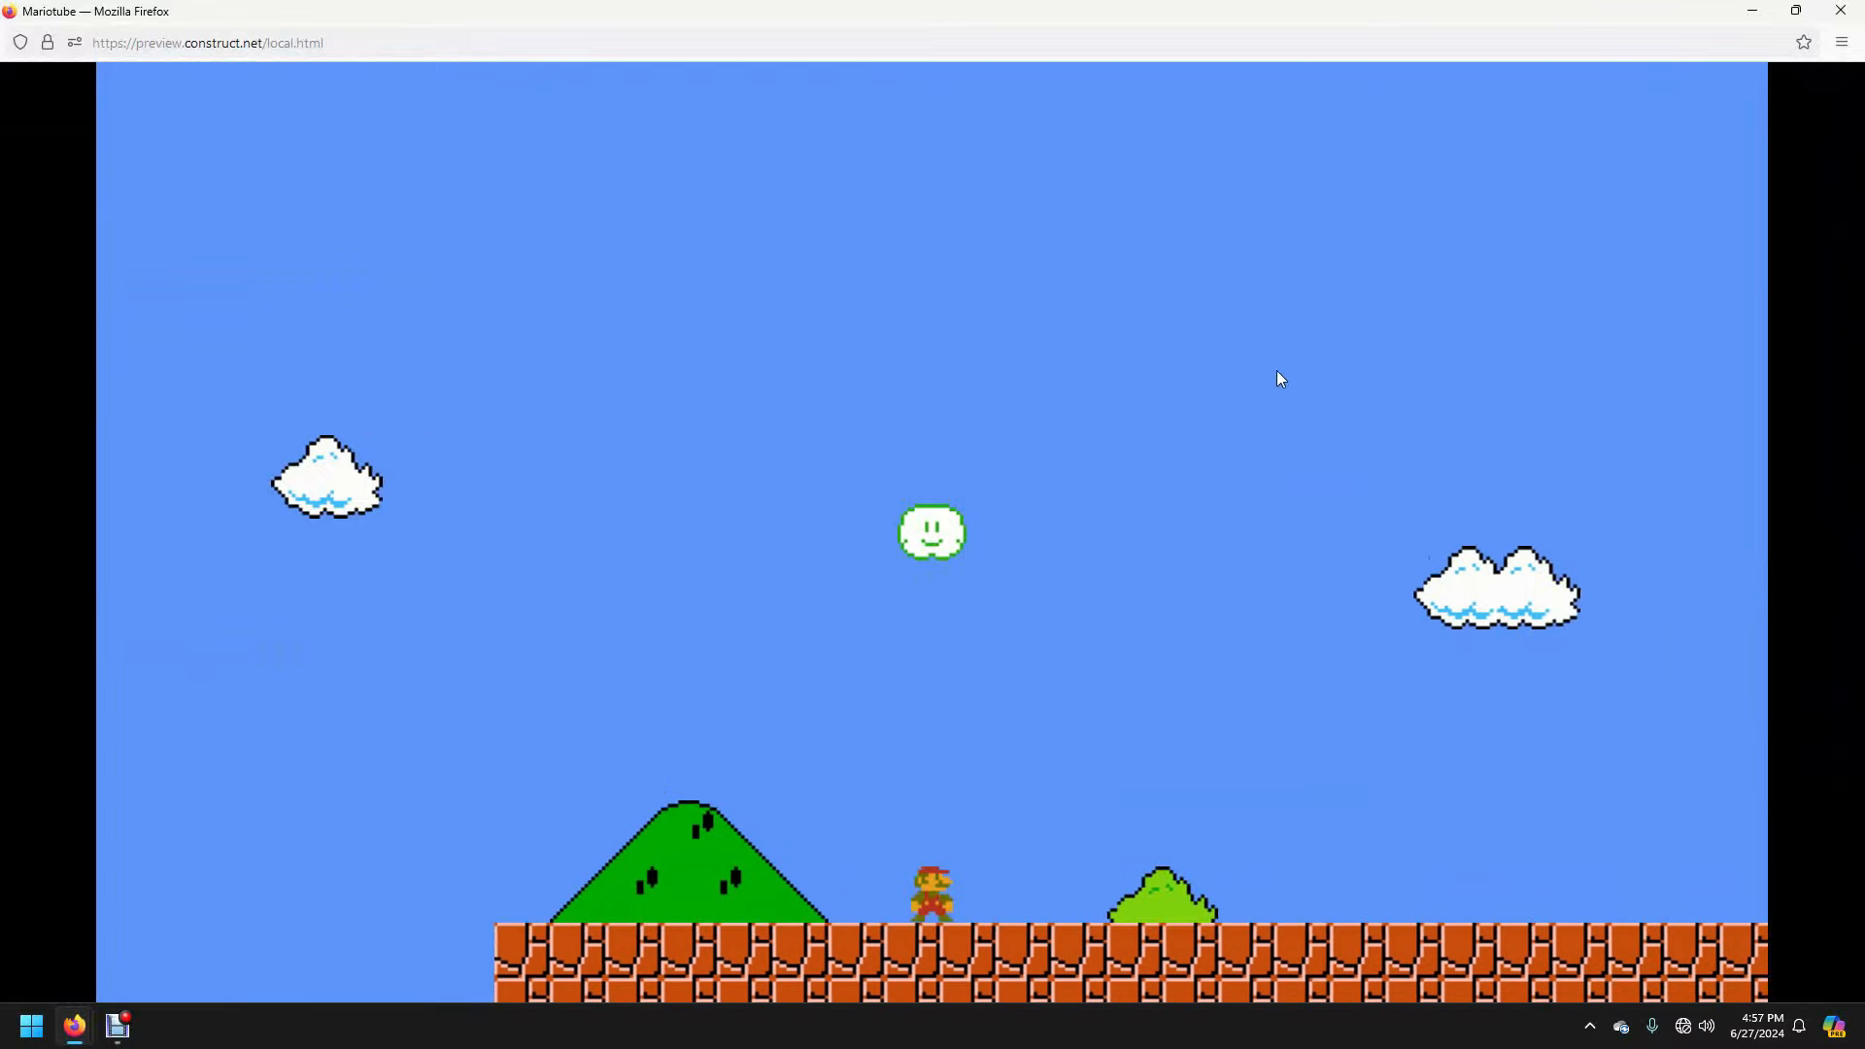
pyautogui.click(1840, 10)
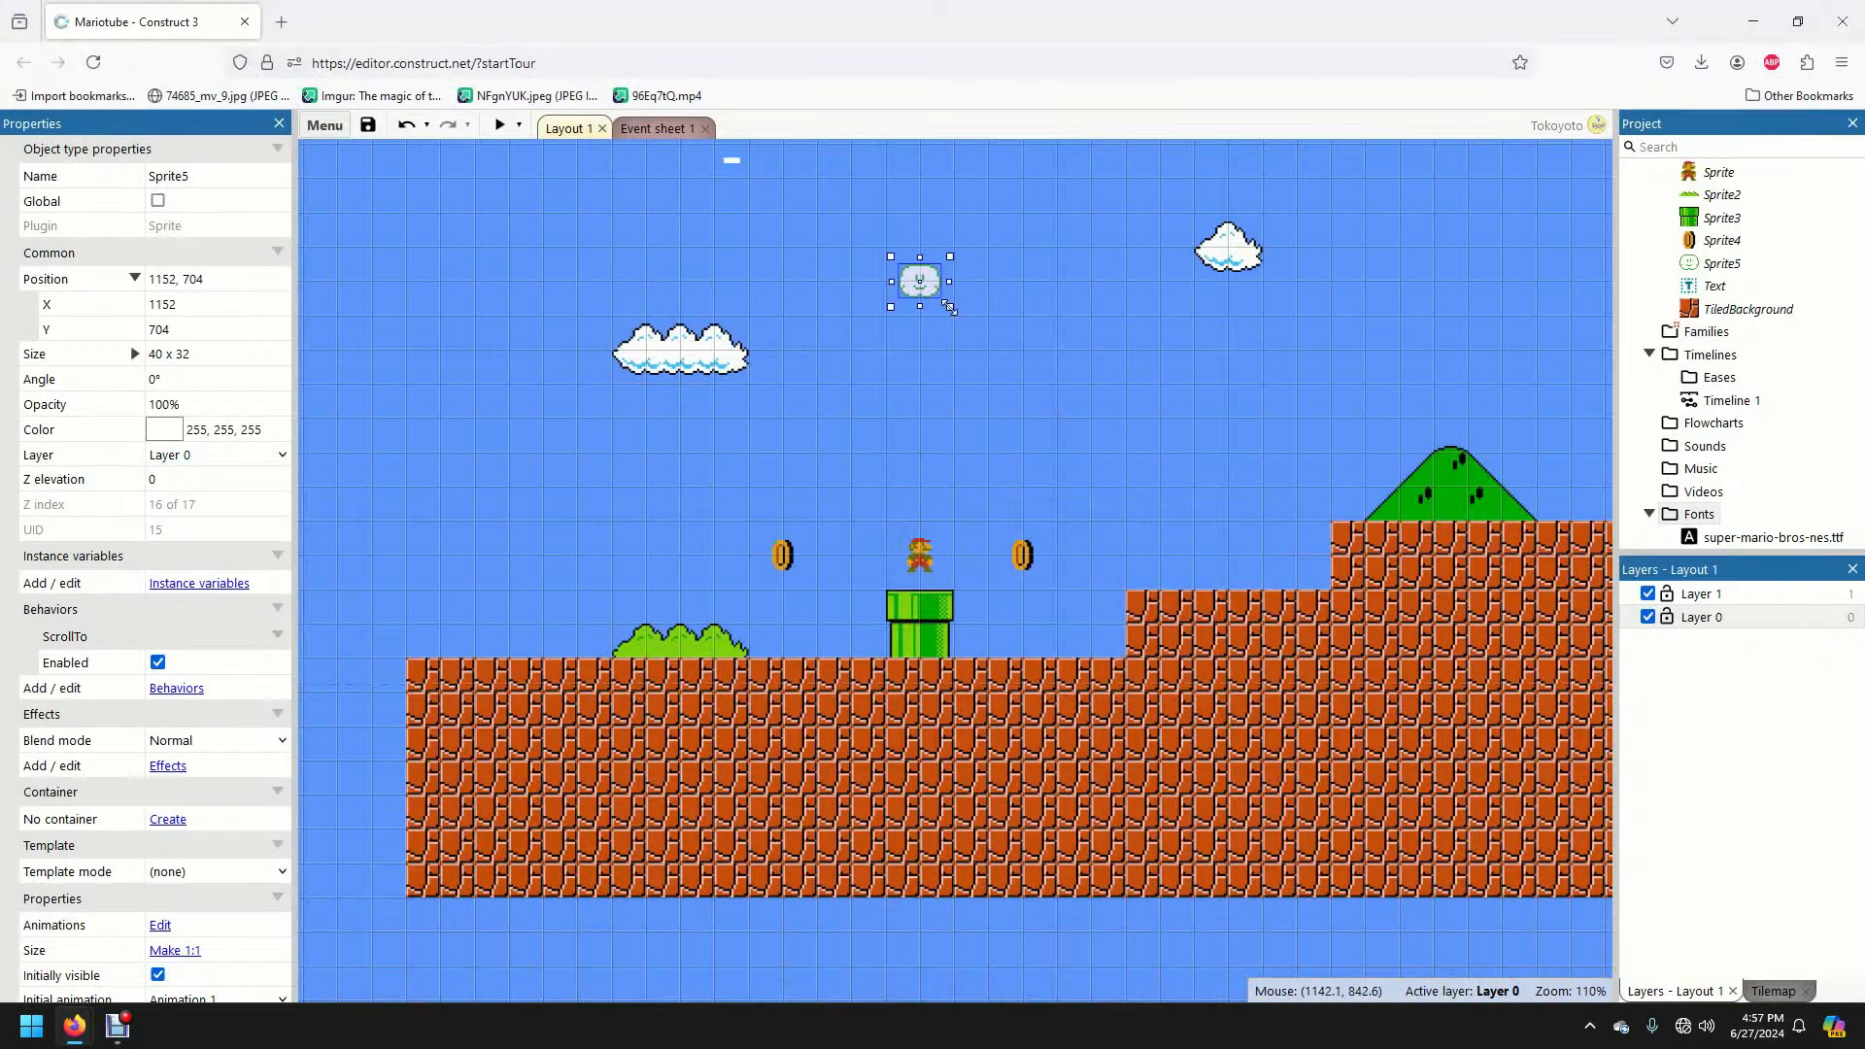
# - Lower the camera cloud slightly and delete the two raised brick ground blocks from the layout
pyautogui.click(924, 336)
pyautogui.click(1178, 612)
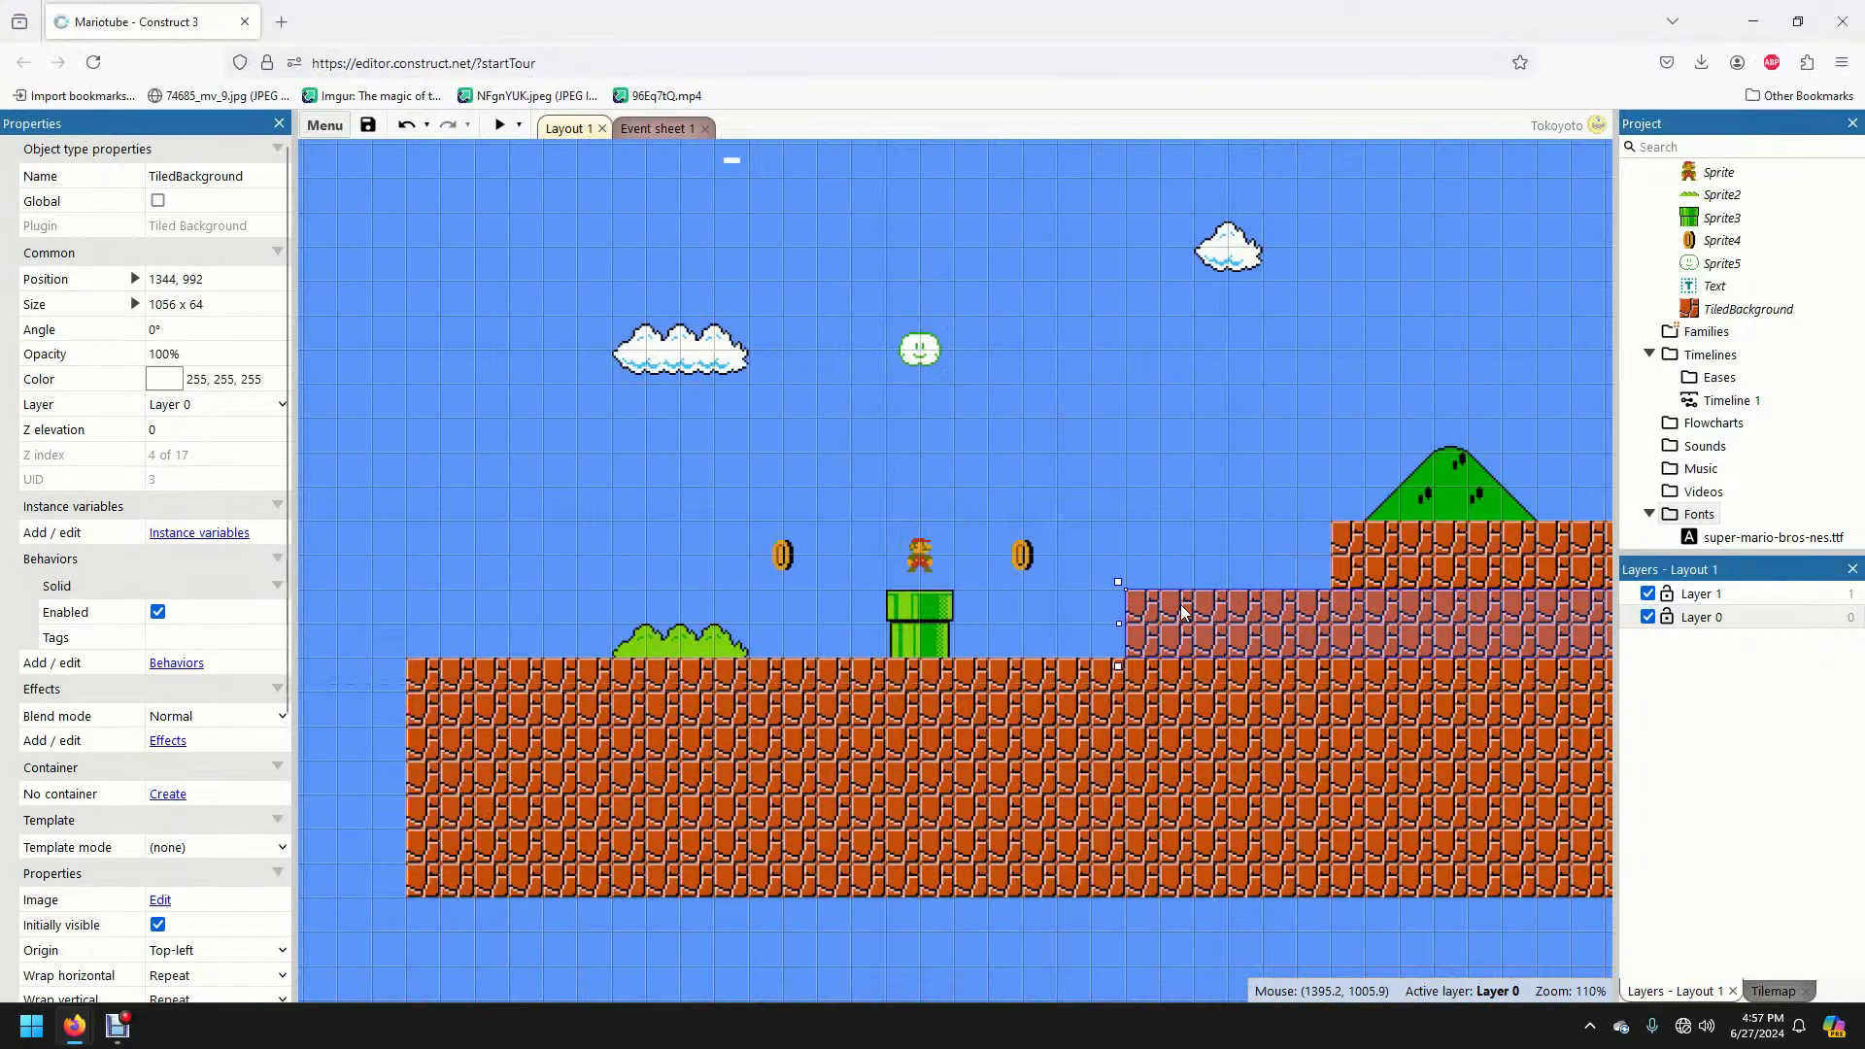
pyautogui.click(1403, 586)
pyautogui.press('Delete')
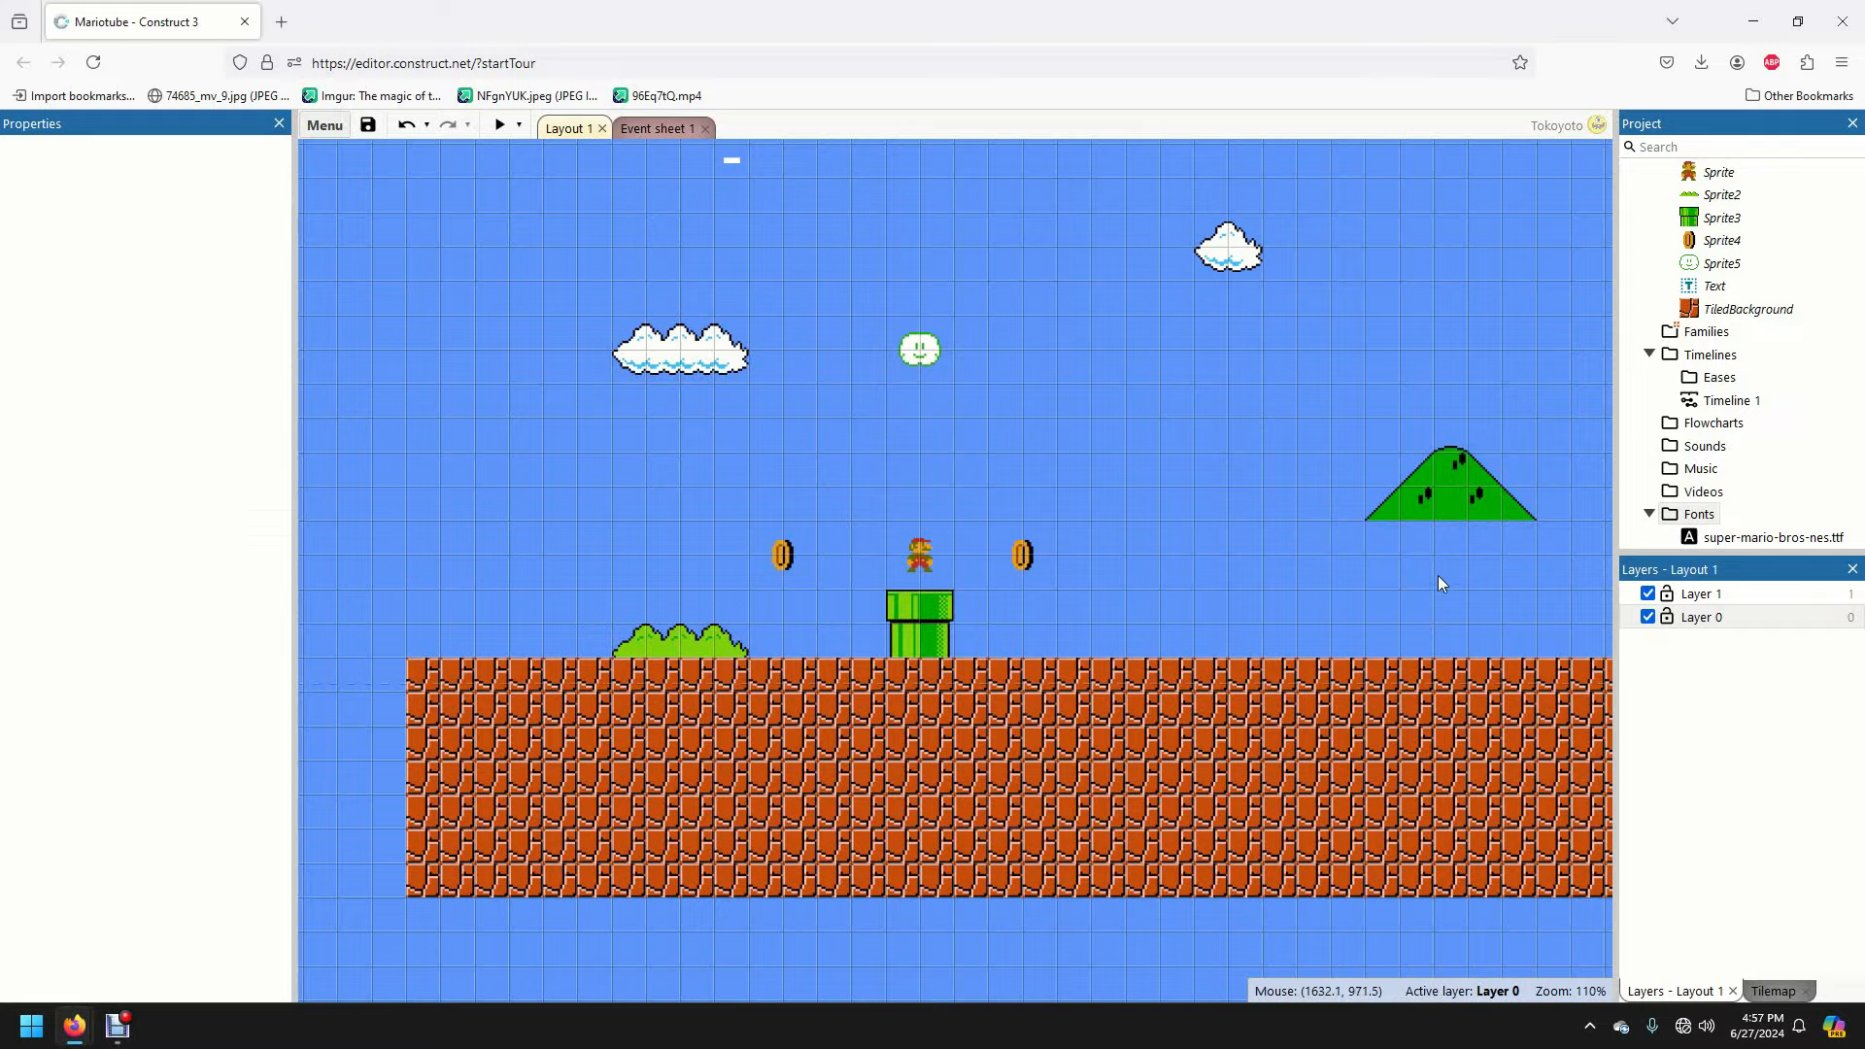
# - Delete the floating green hill, small bush and tall pipe above the far end of the ground
pyautogui.moveTo(1432, 581); pyautogui.dragTo(1241, 633)
pyautogui.keyDown('ctrl'); pyautogui.scroll(-5, 1232, 616); pyautogui.keyUp('ctrl')
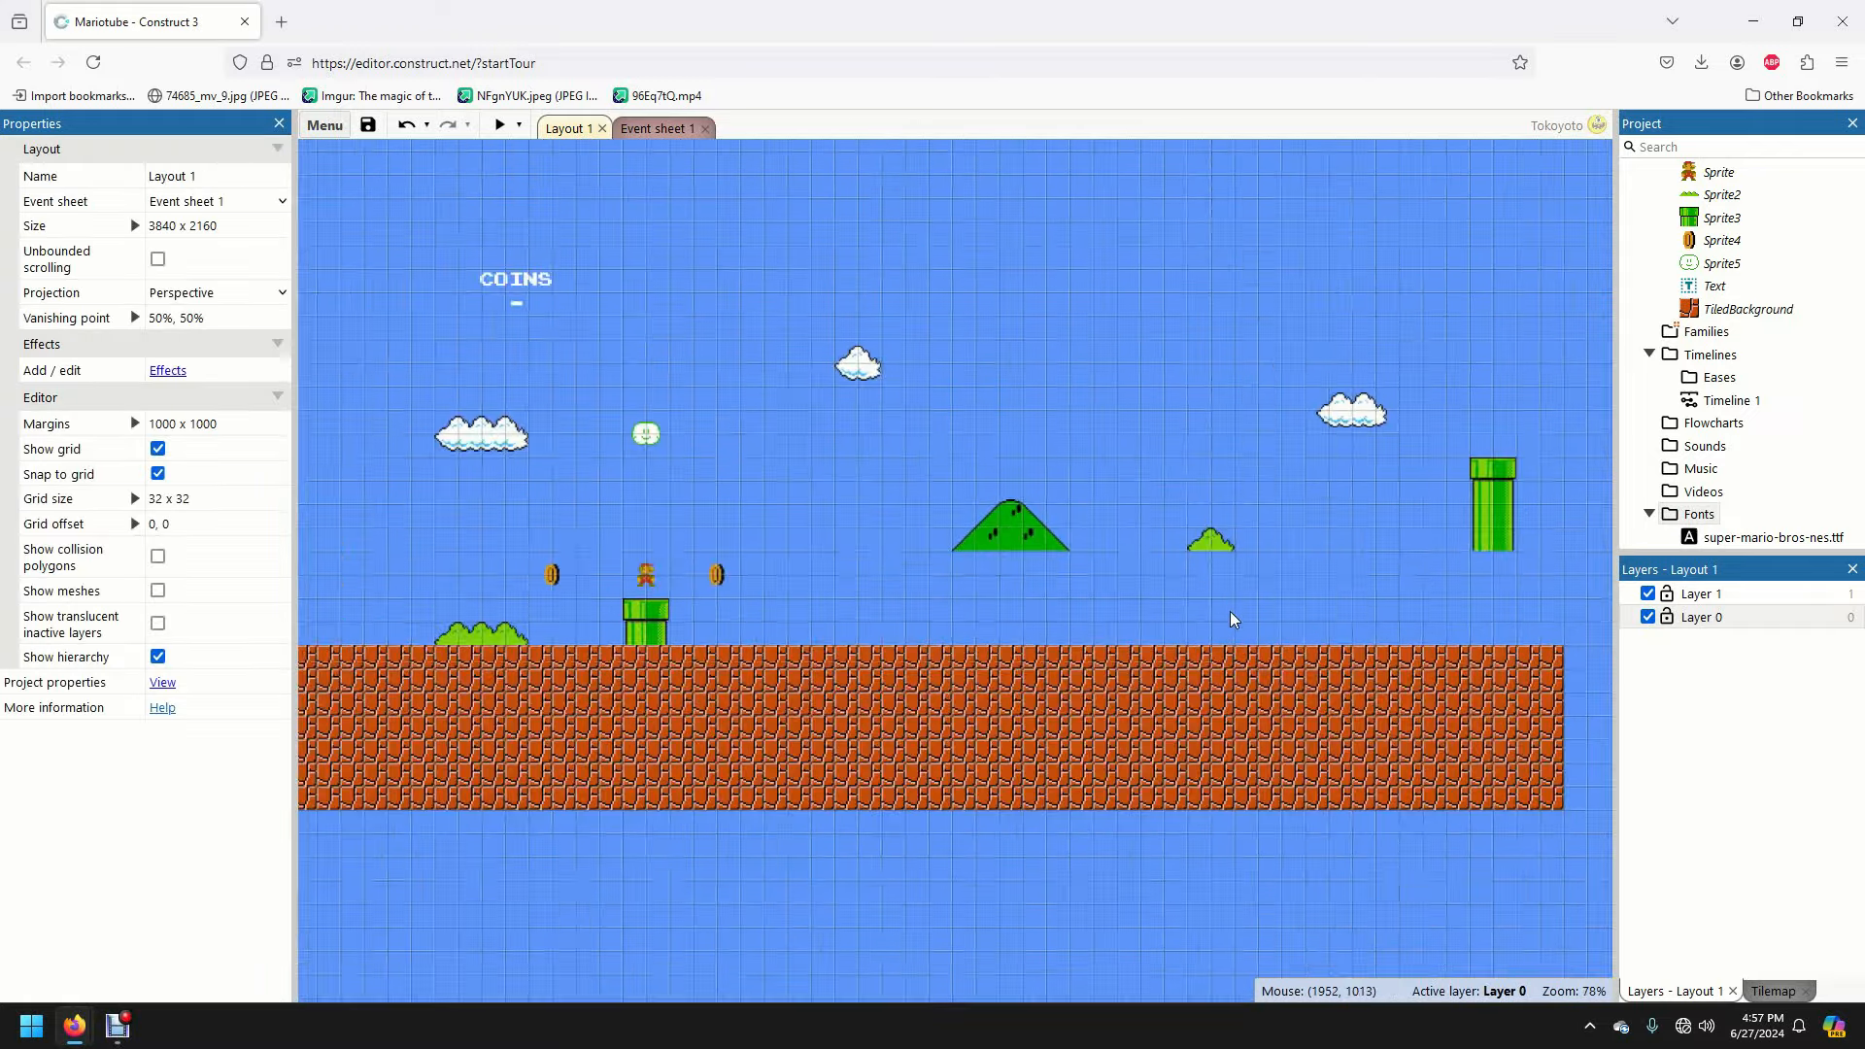
pyautogui.moveTo(987, 488); pyautogui.dragTo(1512, 575)
pyautogui.press('Delete')
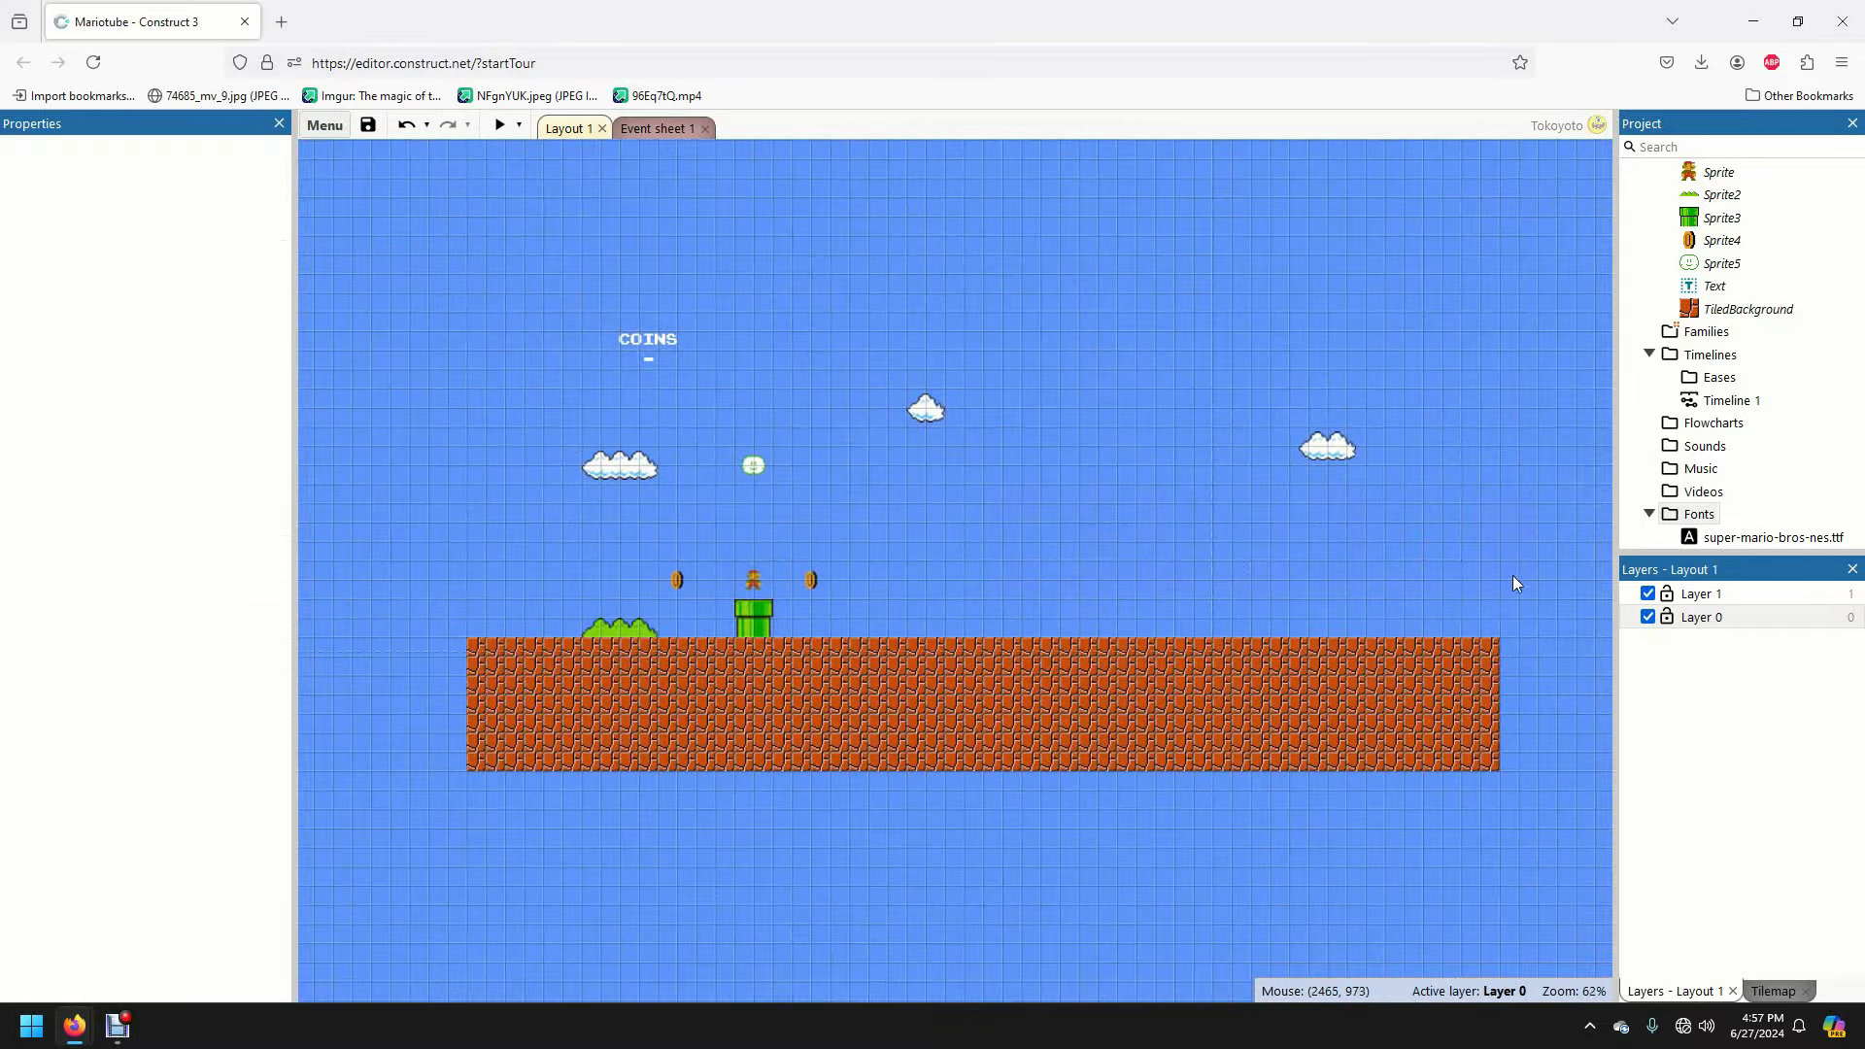
# - Lower the scenery clouds and the camera cloud, placing the latter at 1152, 864, and set its Every tick Set Y action to 864
pyautogui.click(918, 419)
pyautogui.moveTo(754, 466); pyautogui.dragTo(754, 522)
pyautogui.click(658, 128)
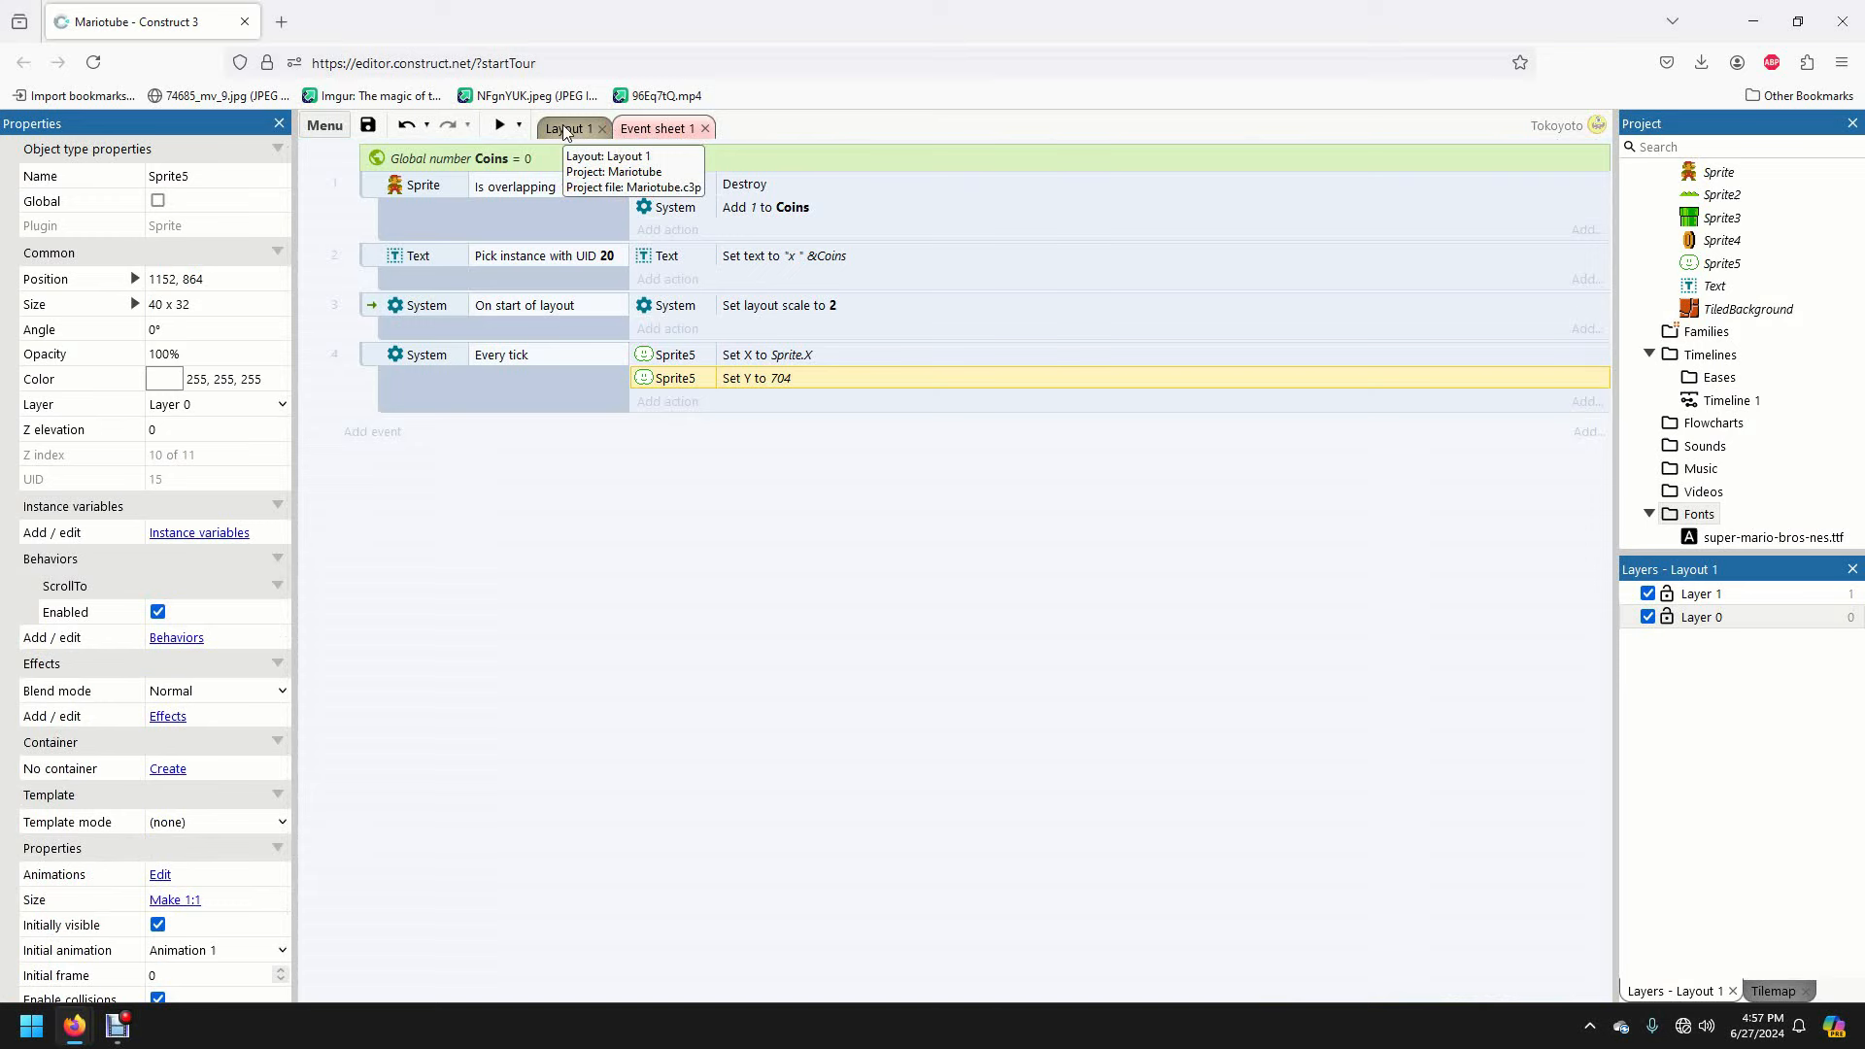
pyautogui.click(135, 304)
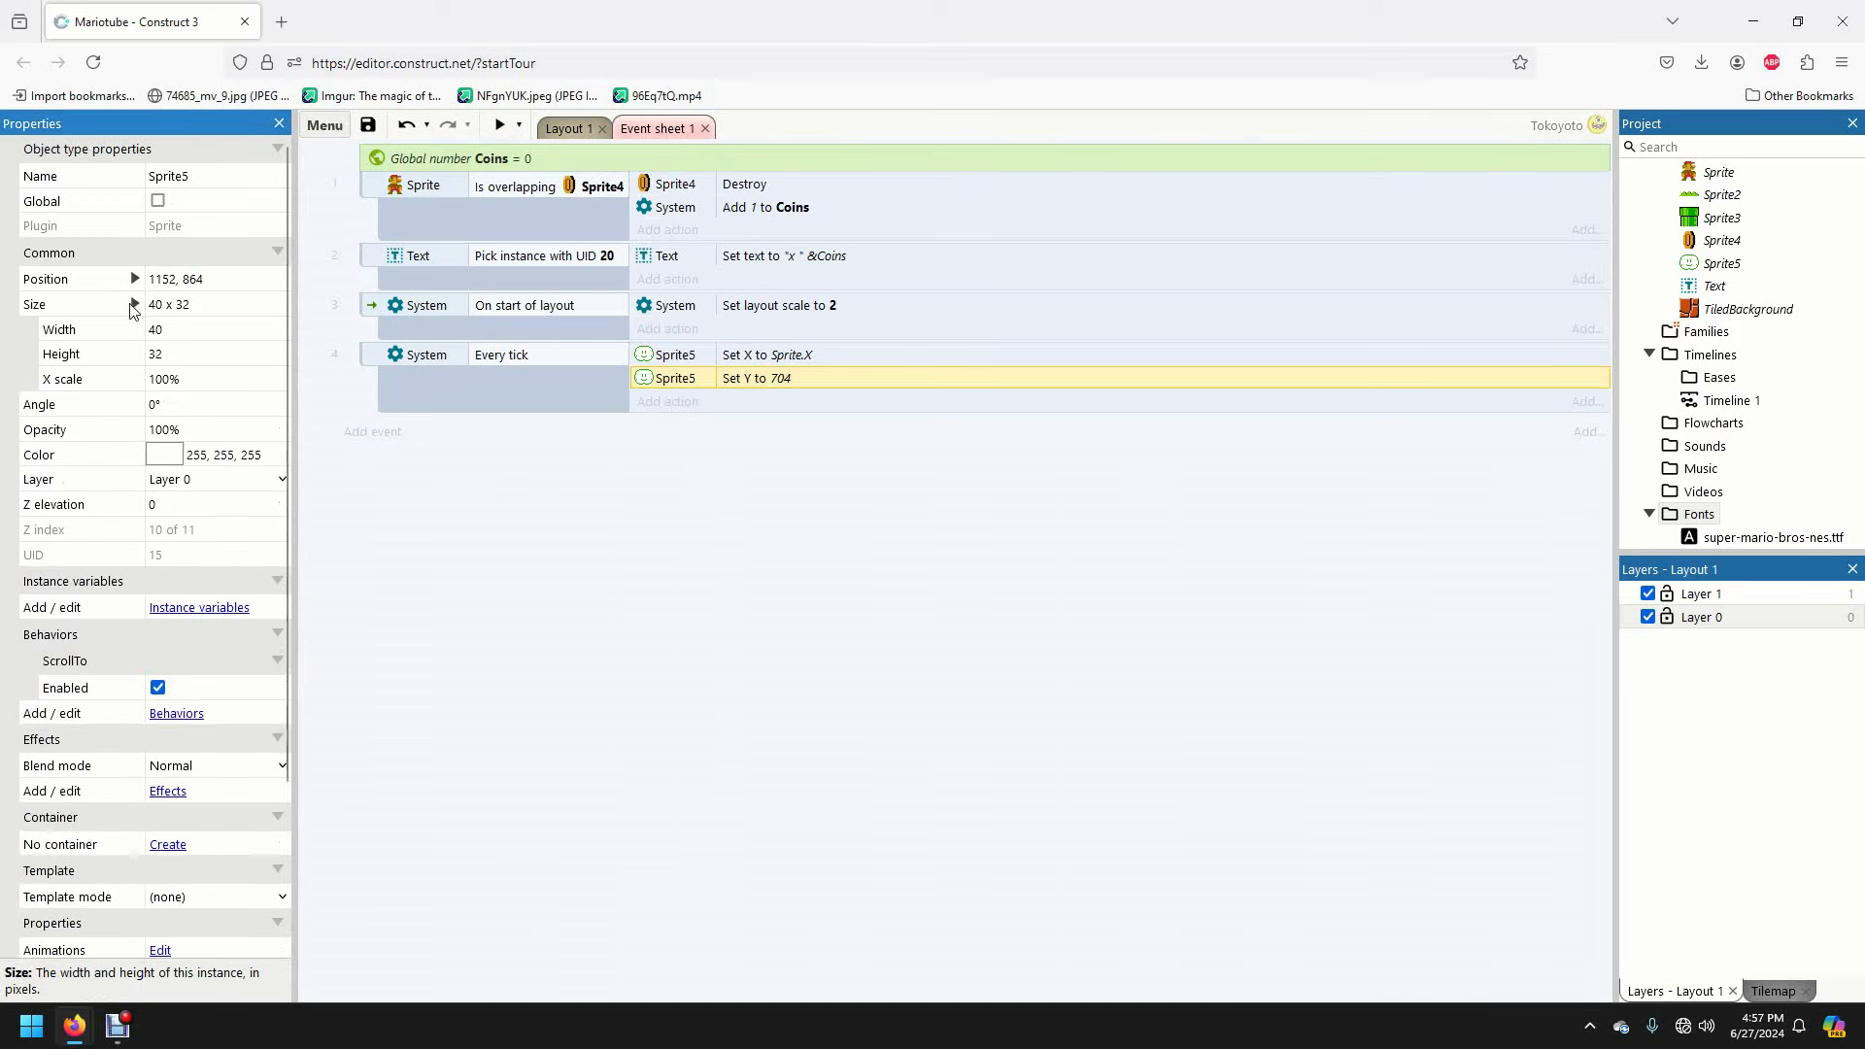
pyautogui.click(135, 304)
pyautogui.click(136, 278)
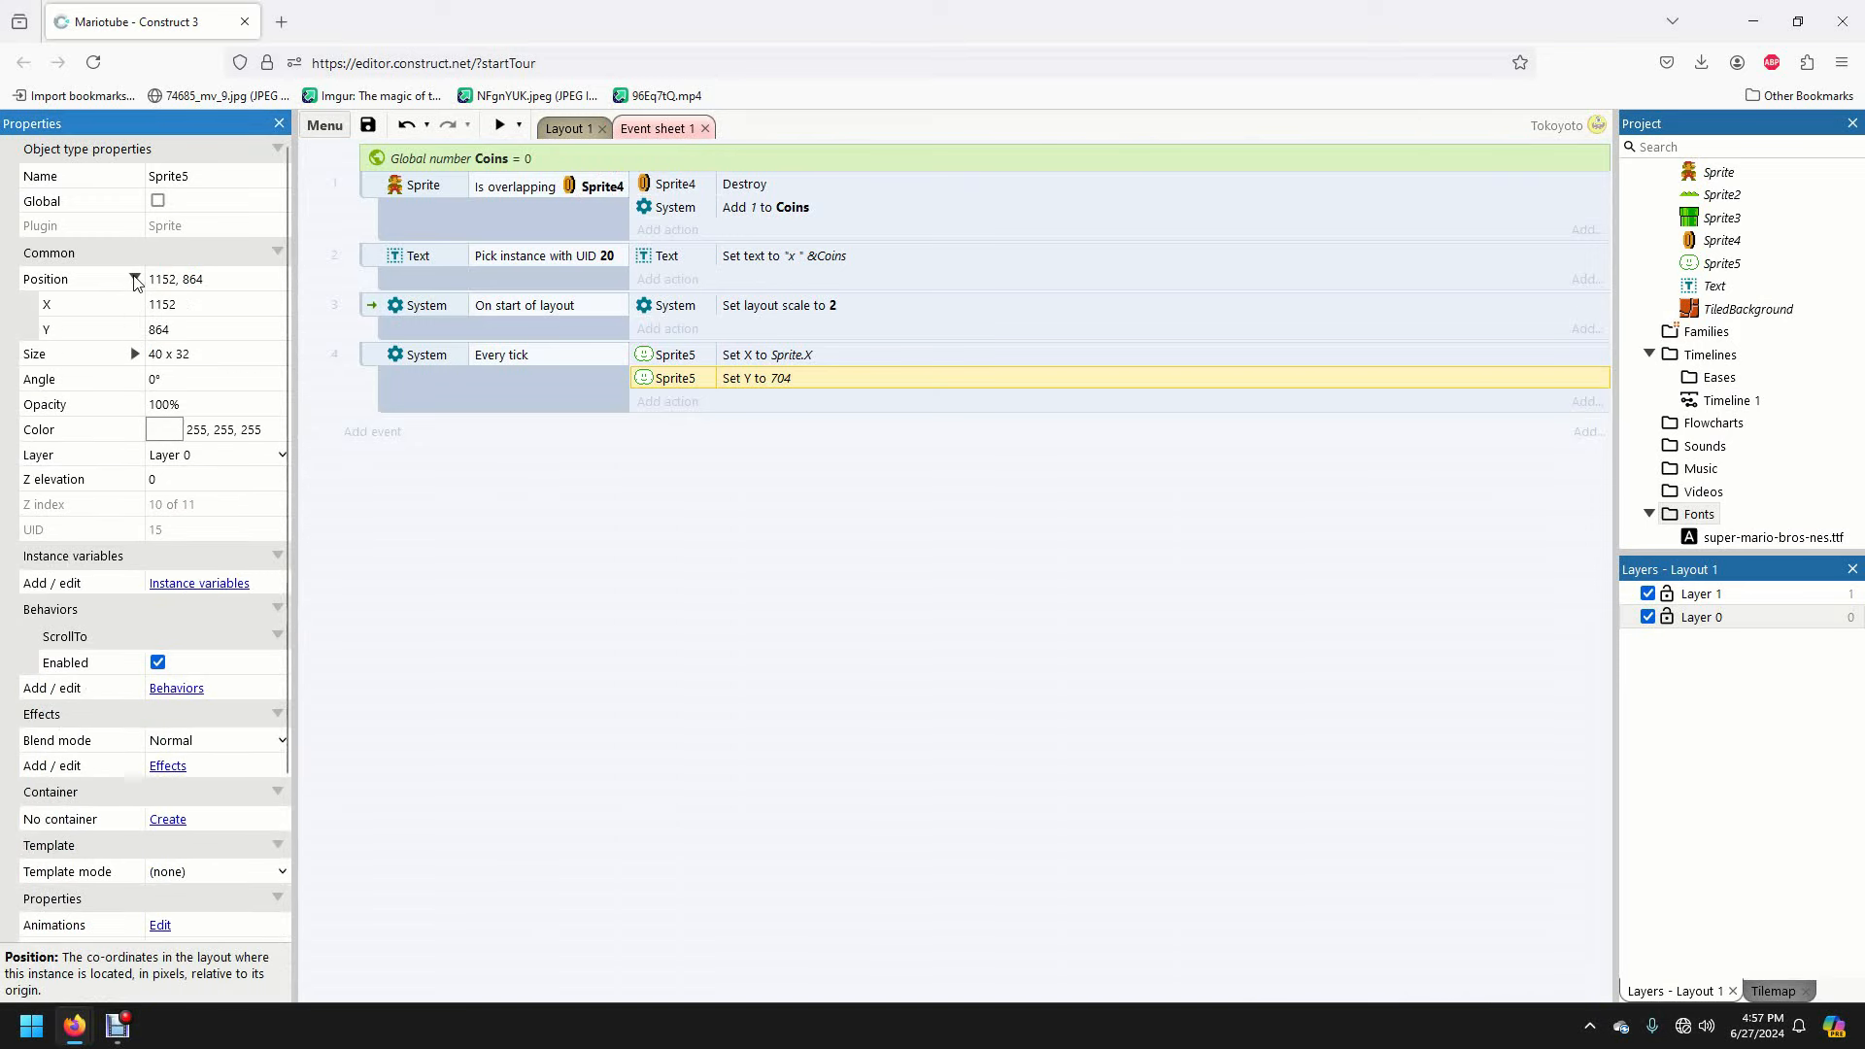
pyautogui.doubleClick(768, 381)
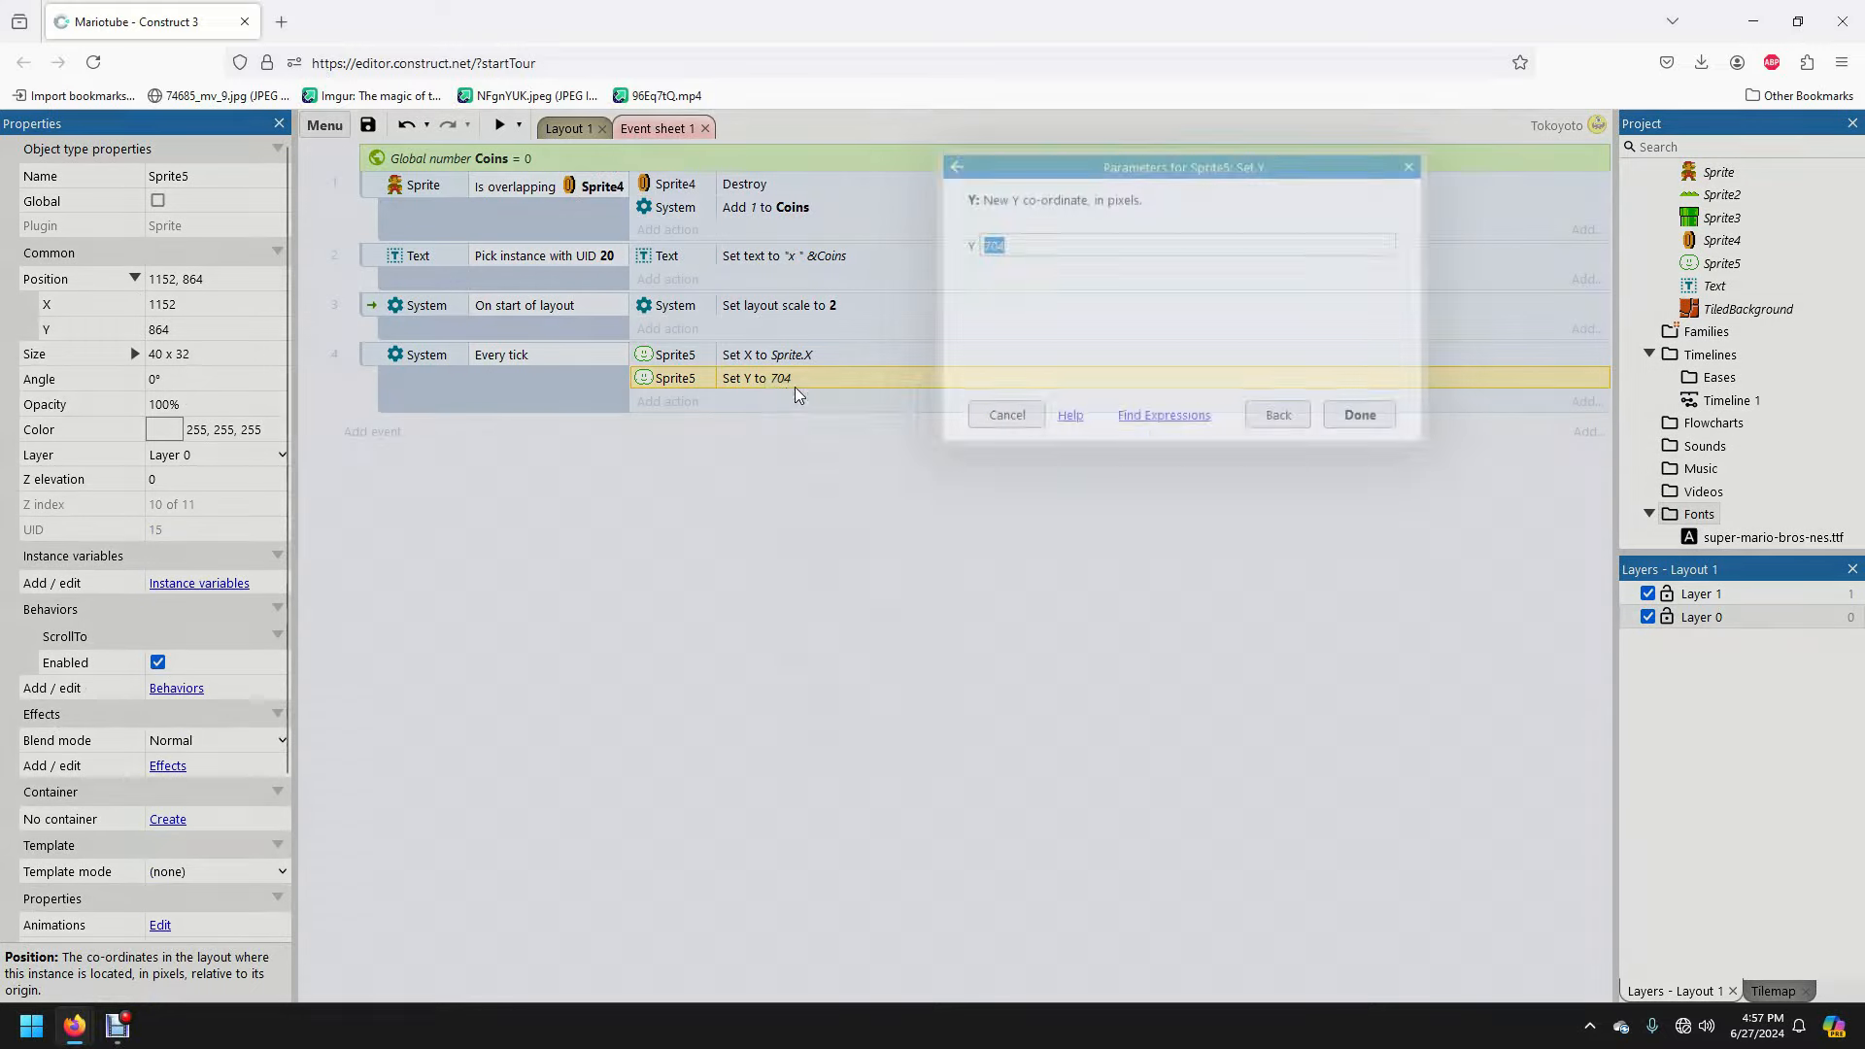
pyautogui.write('8')
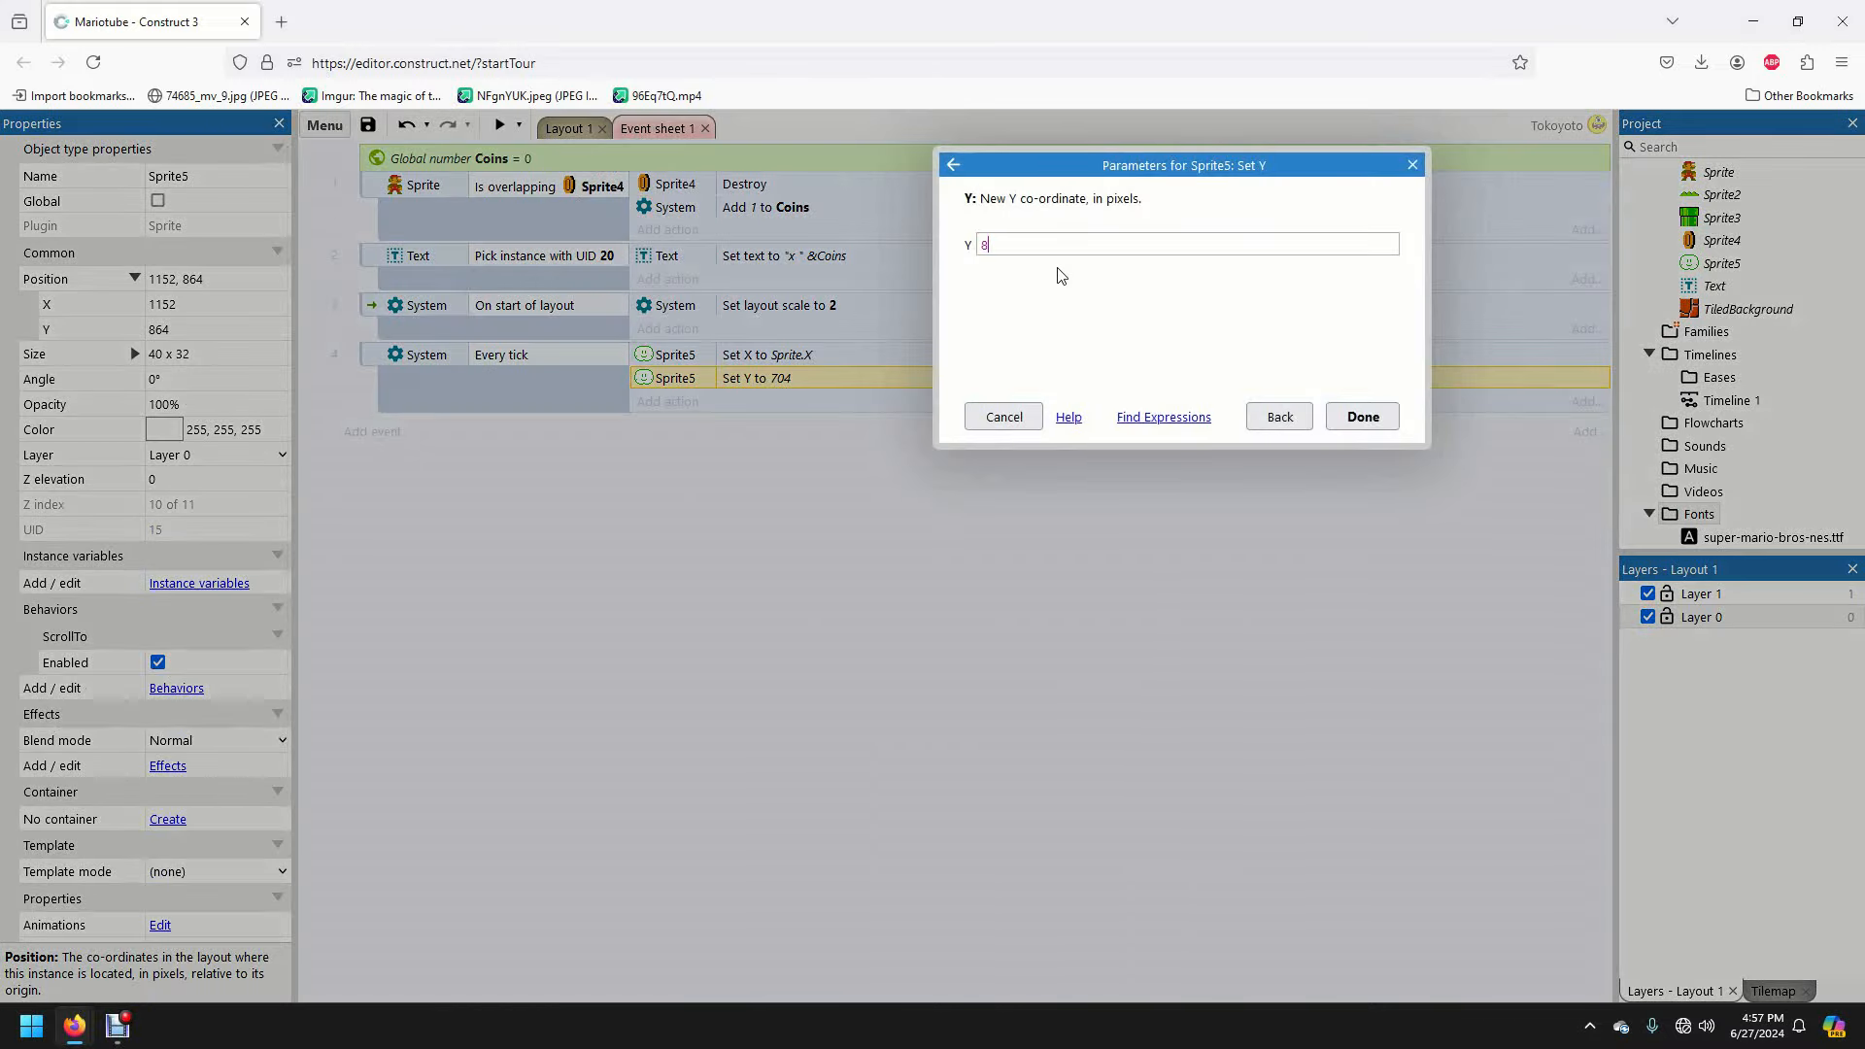
pyautogui.write('6')
pyautogui.press('Return')
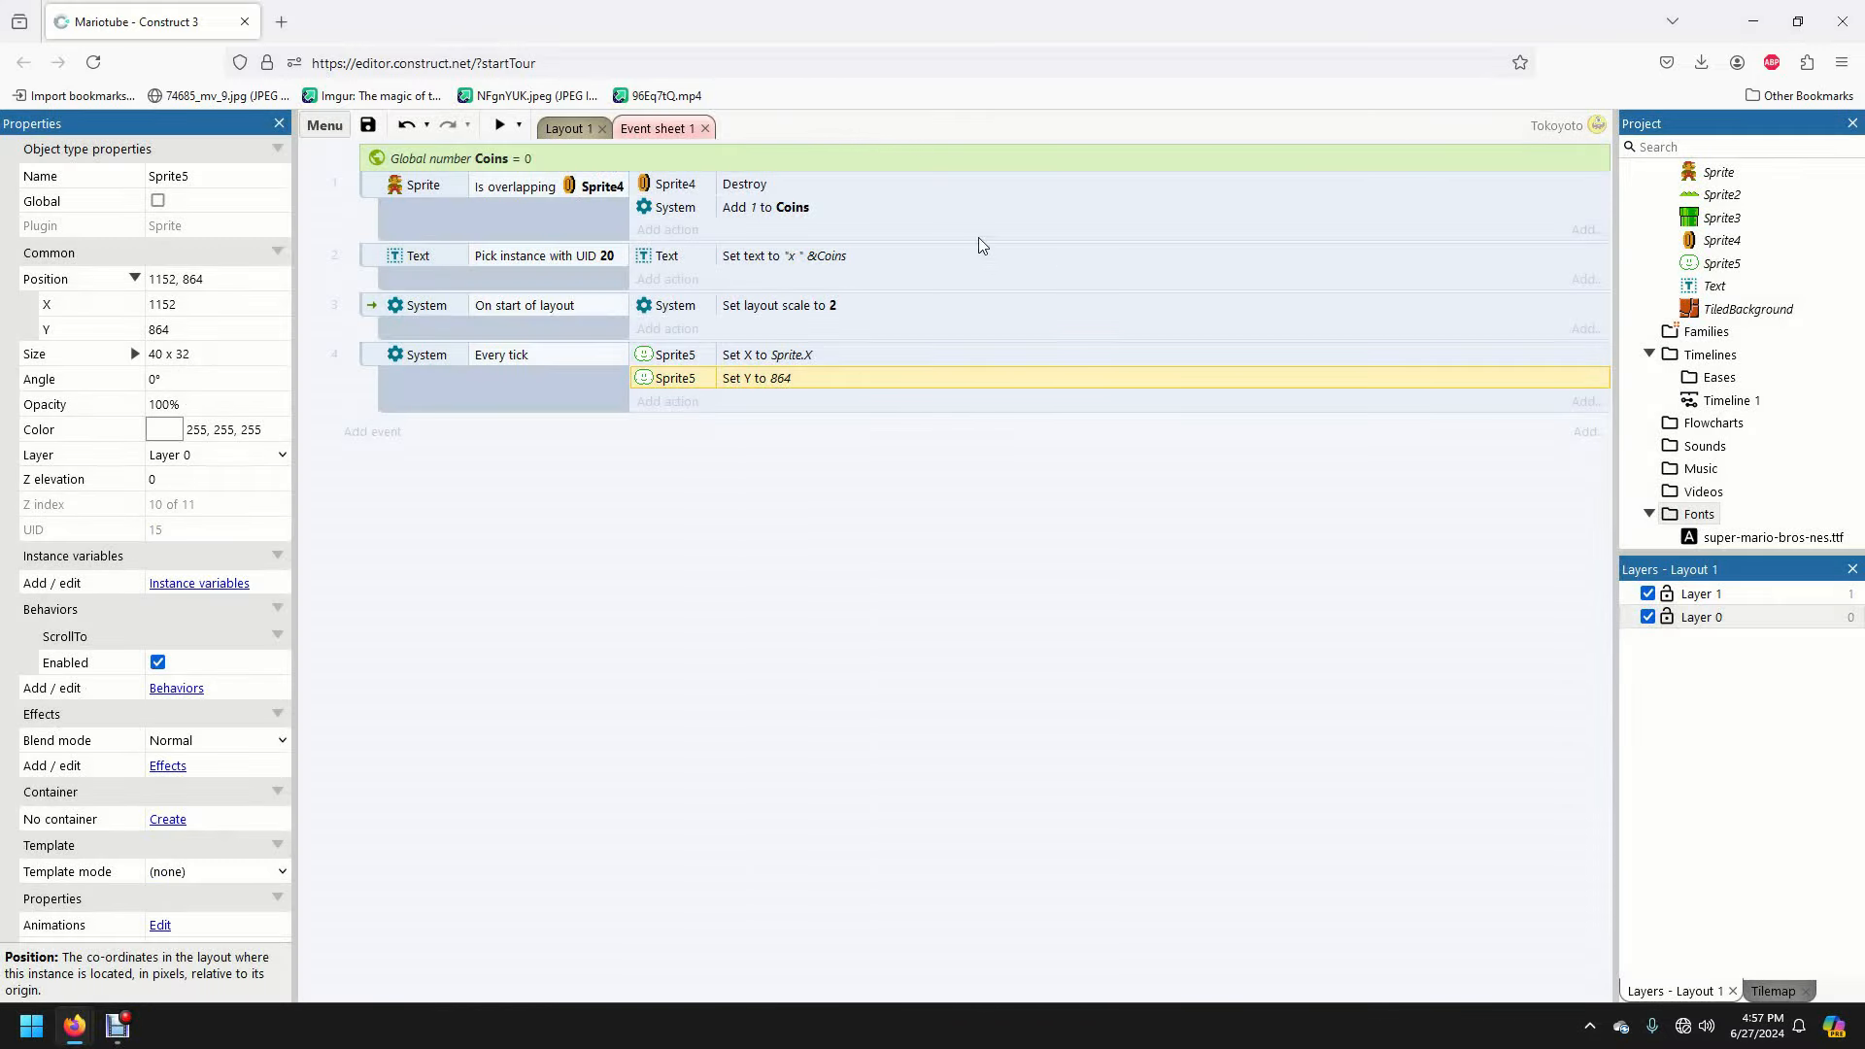
# - Preview Layout 1, run and jump Mario along the ground in both directions to check the camera height, and close the preview
pyautogui.click(566, 130)
pyautogui.click(501, 124)
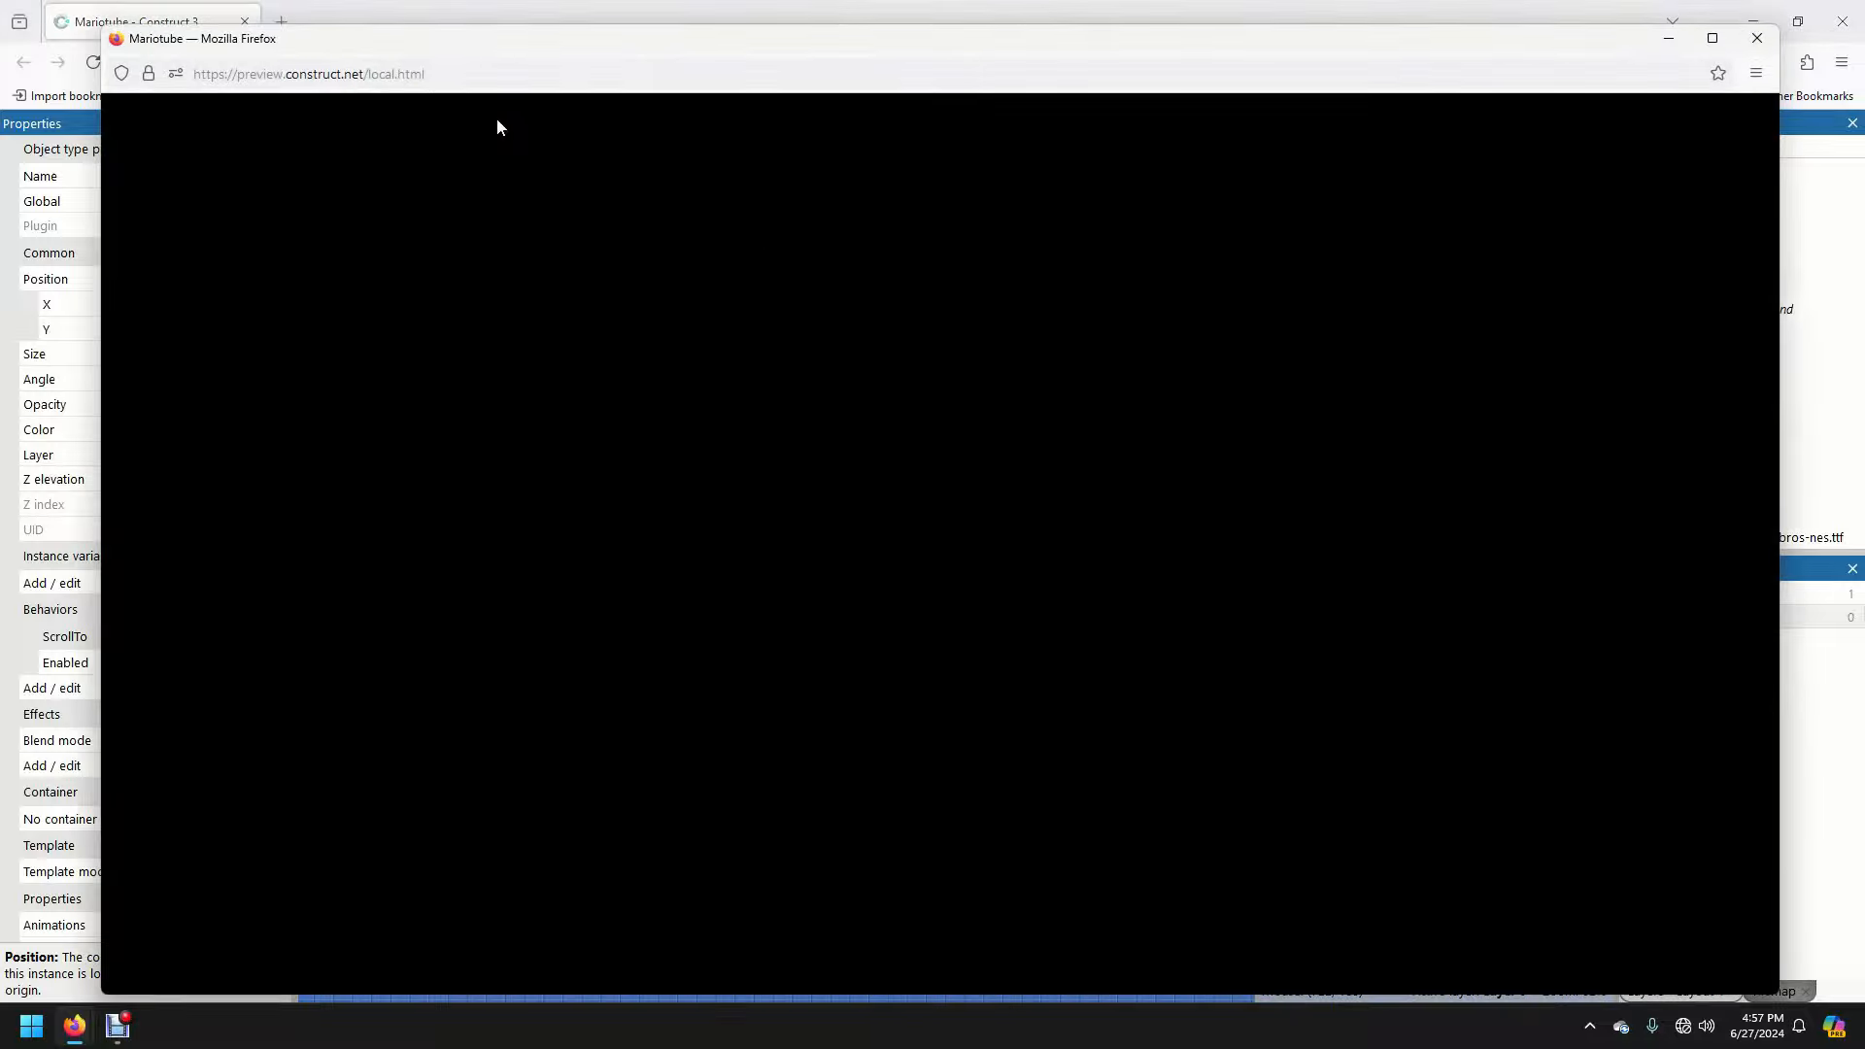
pyautogui.press('Right')
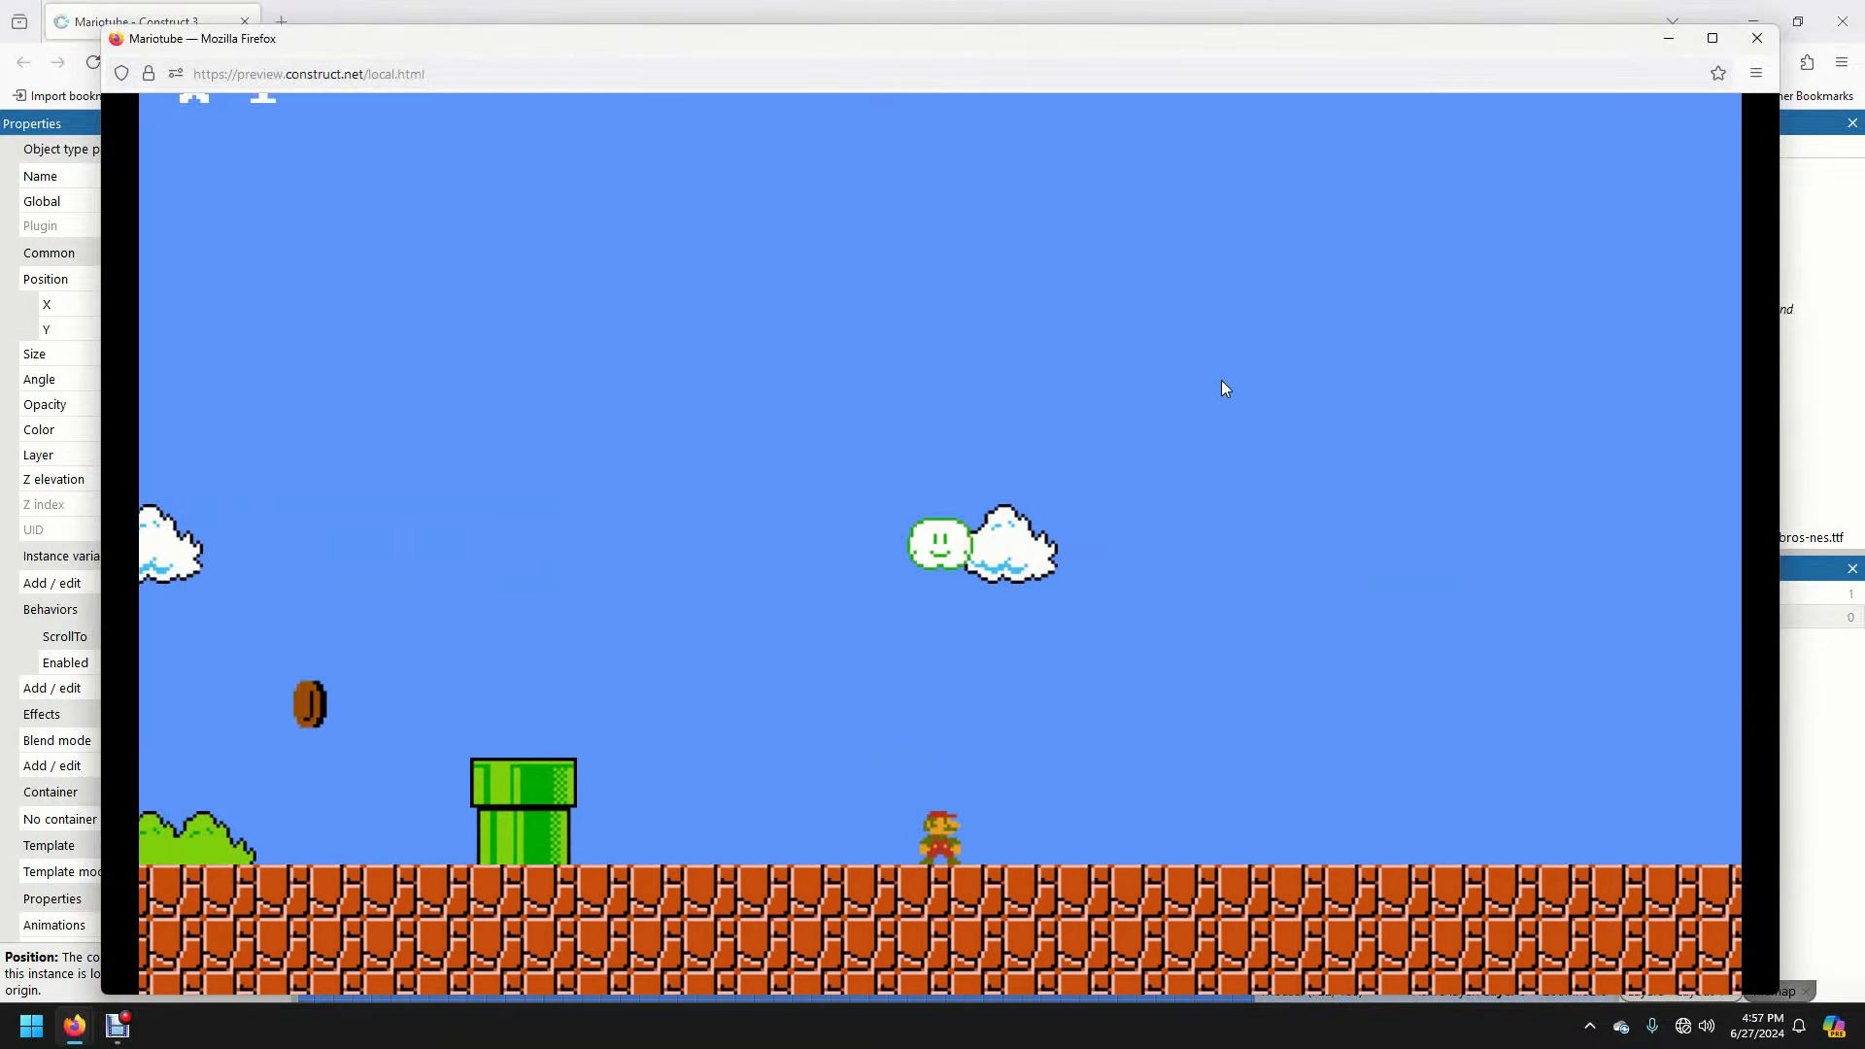
pyautogui.press('Up')
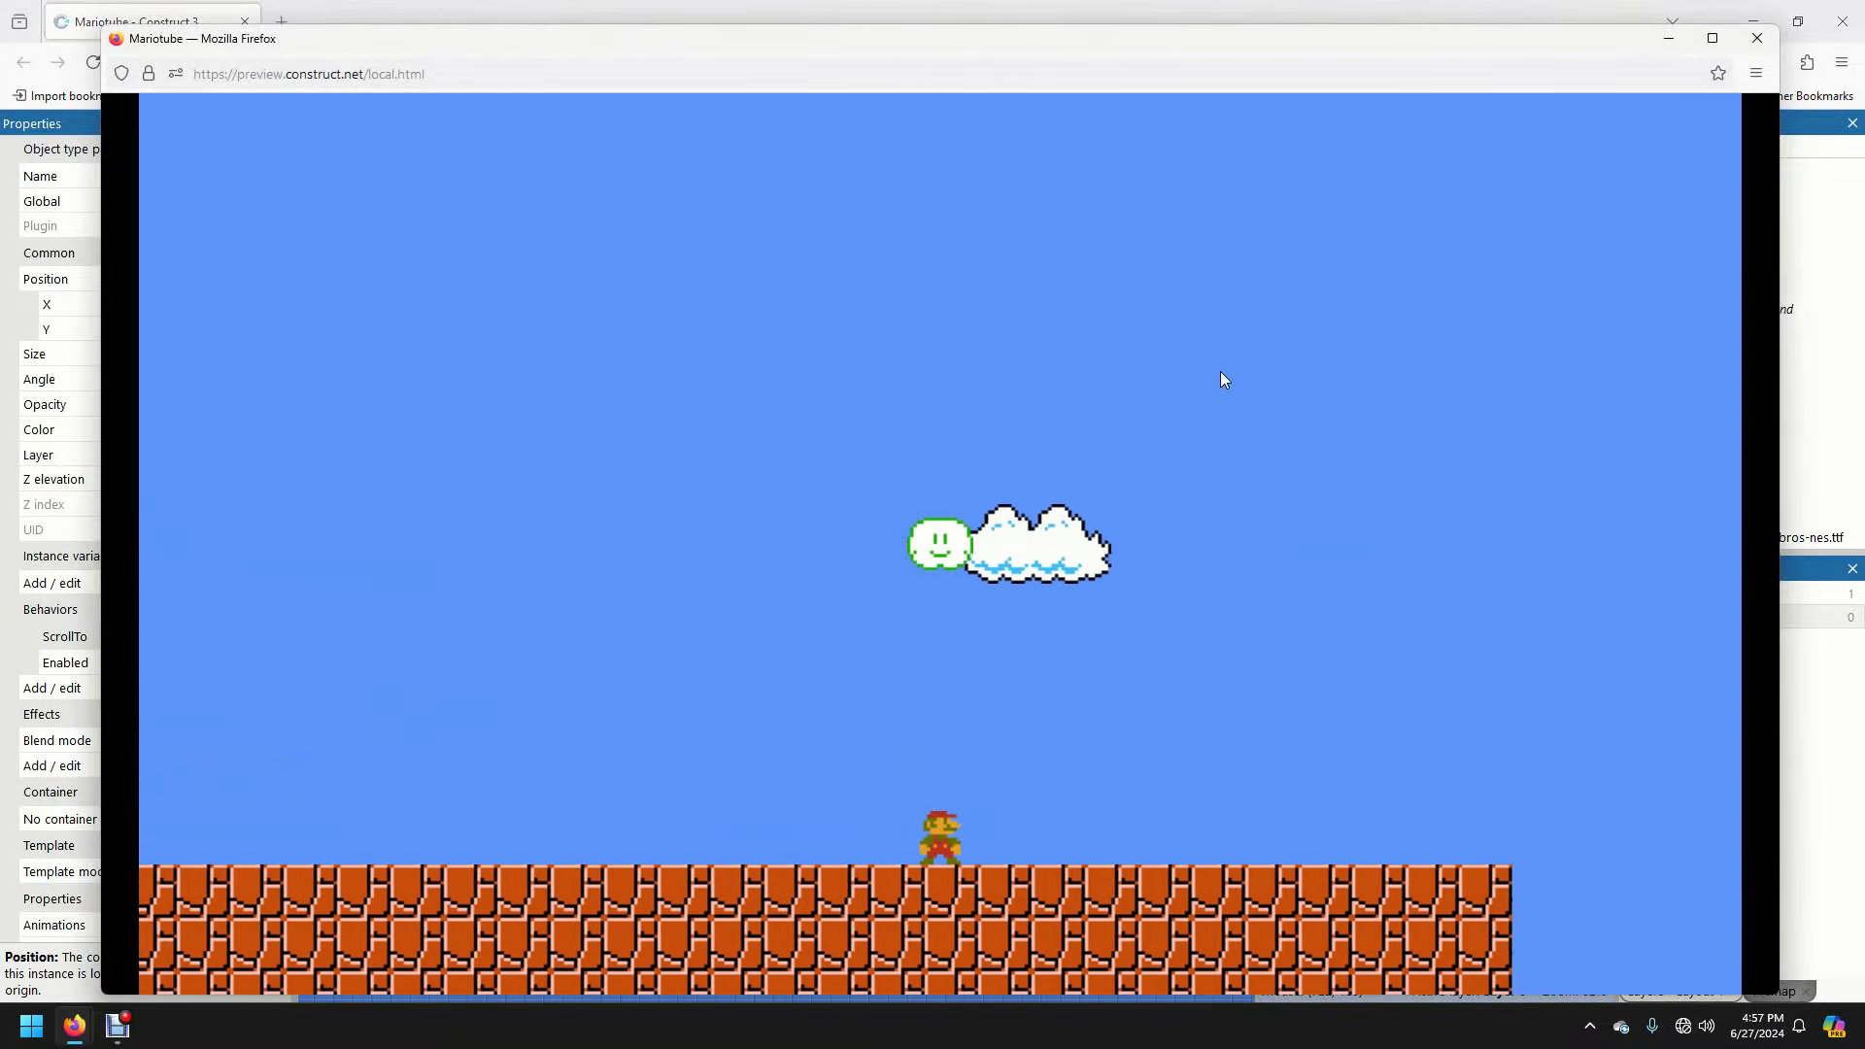
pyautogui.press('Left')
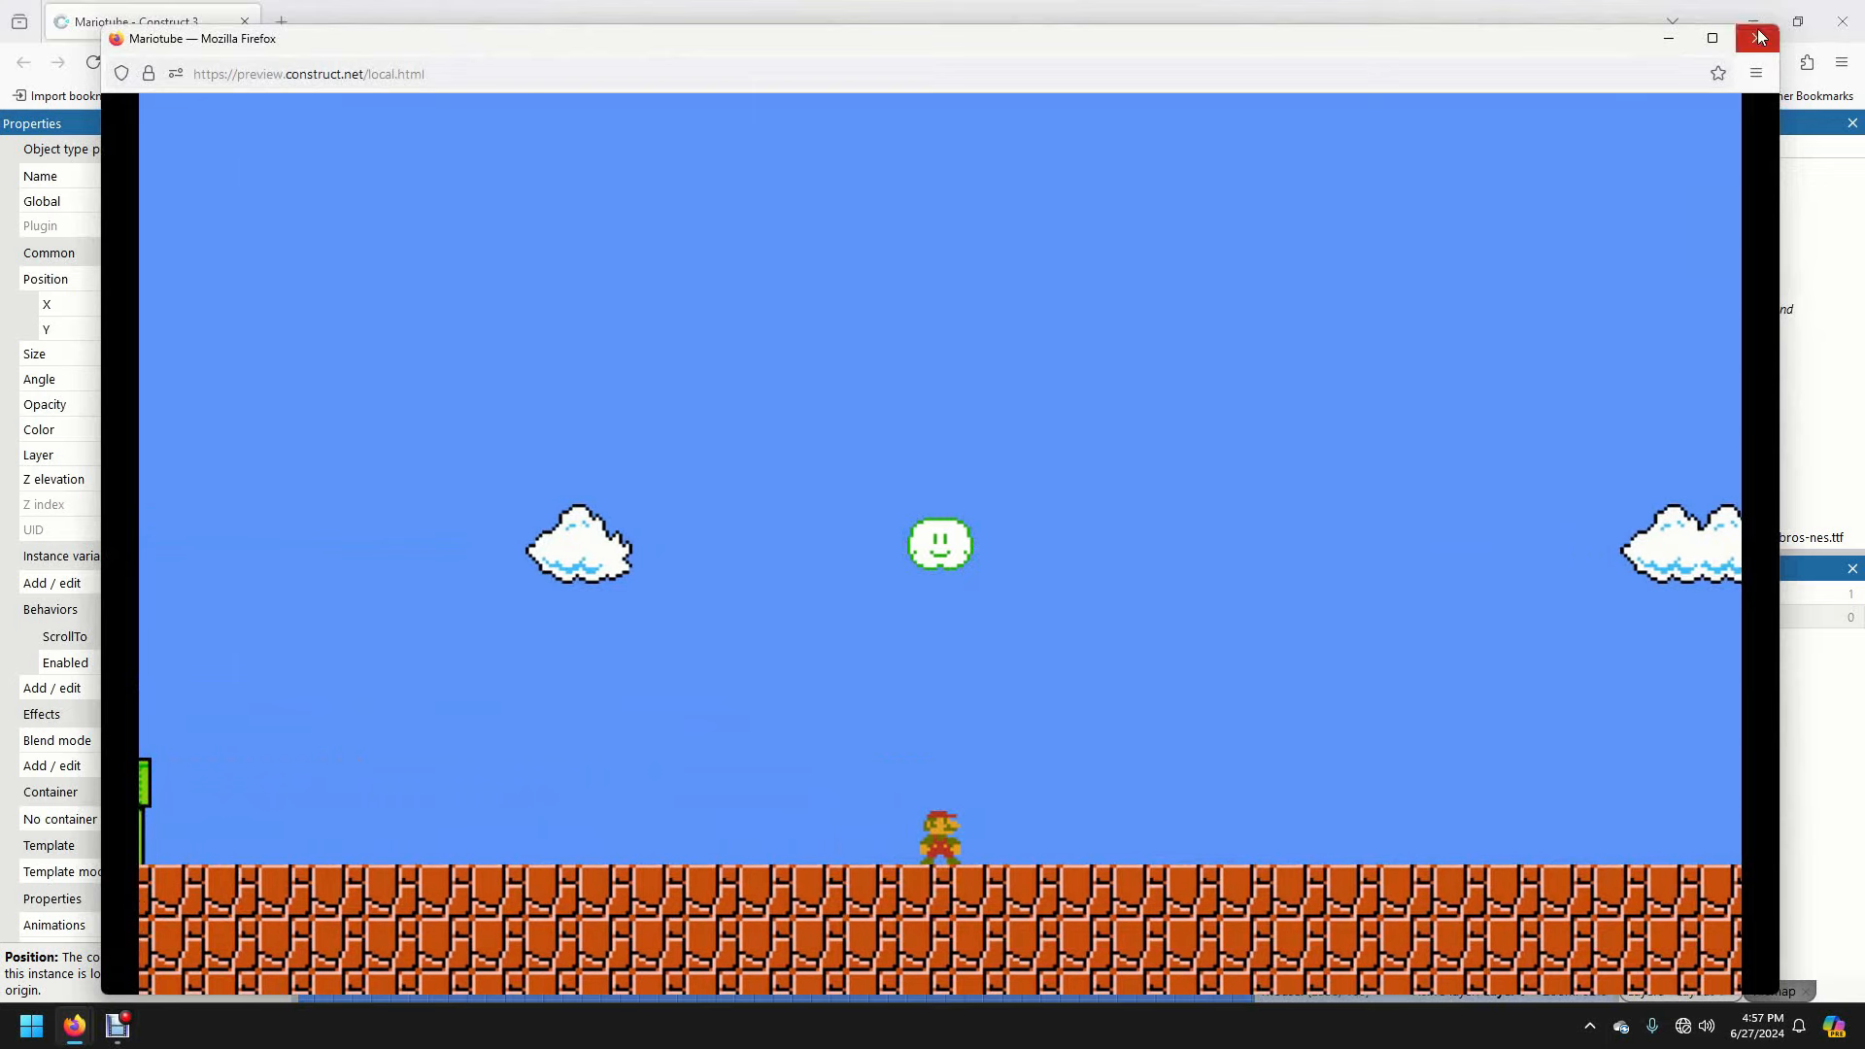
pyautogui.hotkey('ctrl', 'w')
# - Raise the camera cloud to 1152, 800 and set its Every tick Set Y action to 800
pyautogui.moveTo(746, 524); pyautogui.dragTo(744, 493)
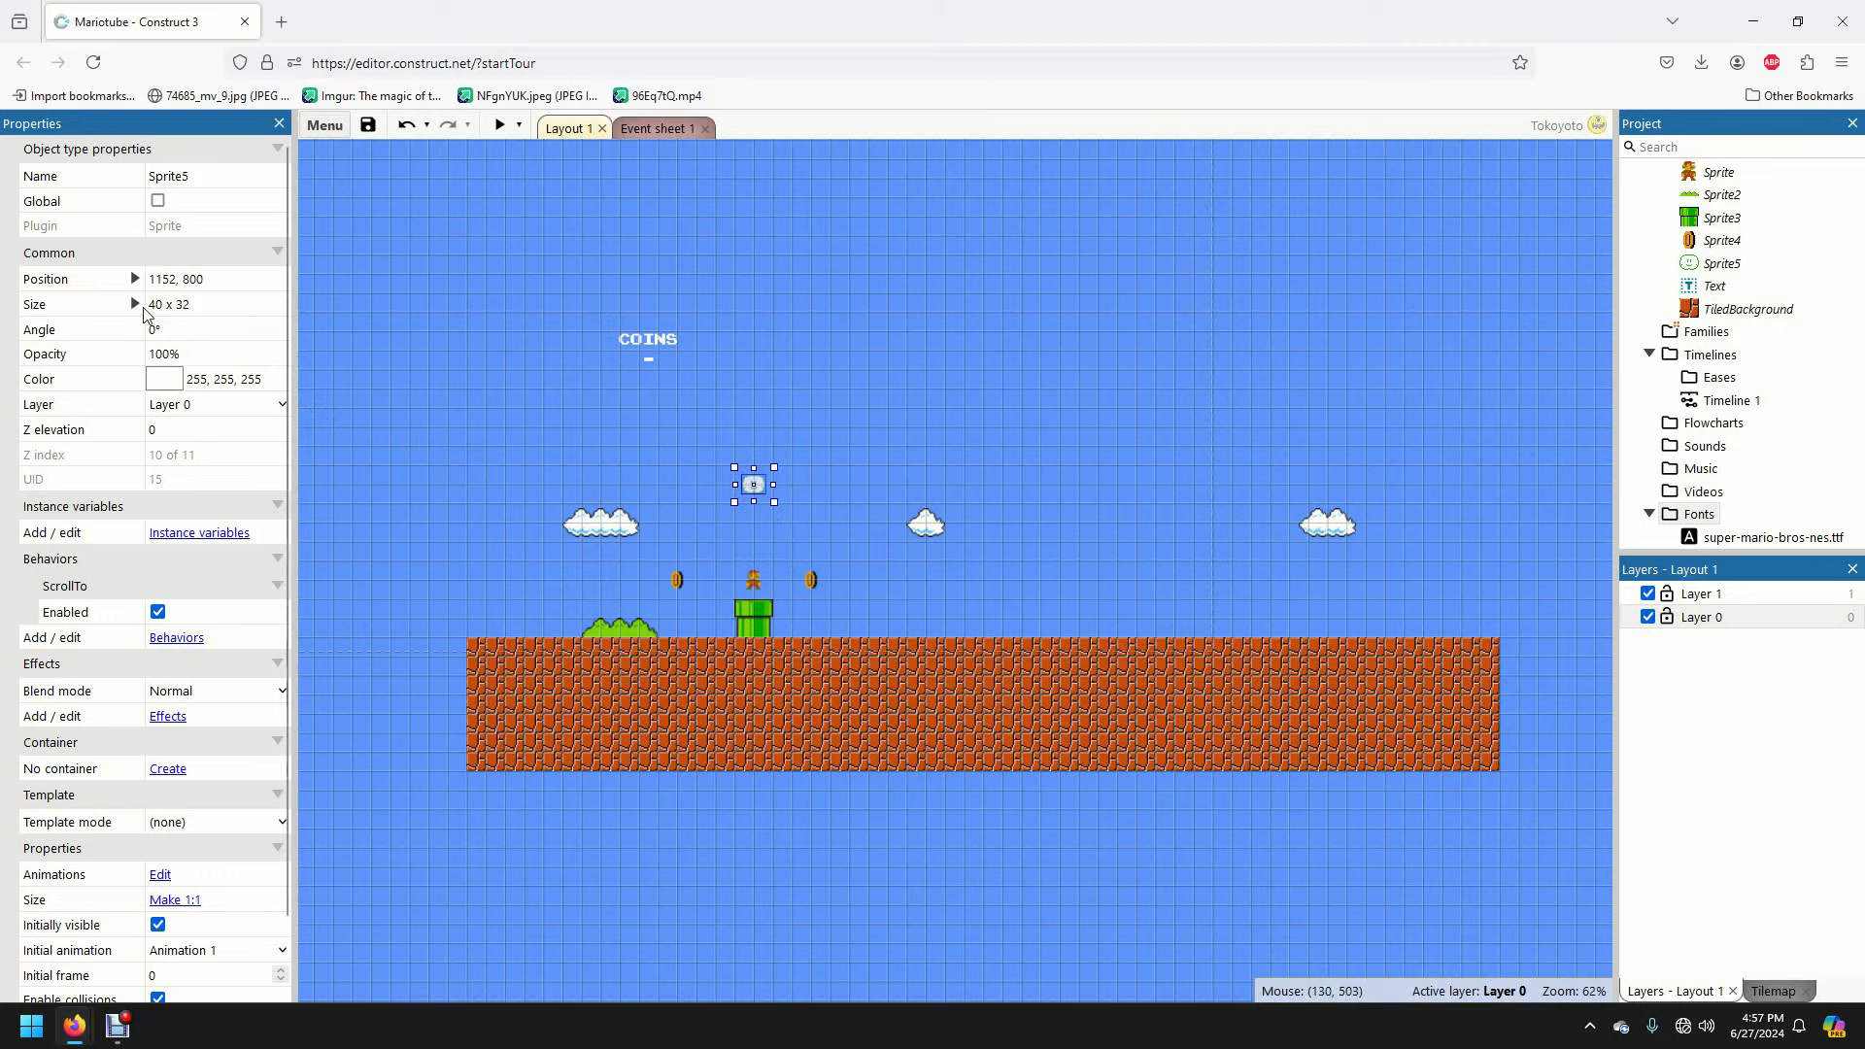
pyautogui.click(654, 127)
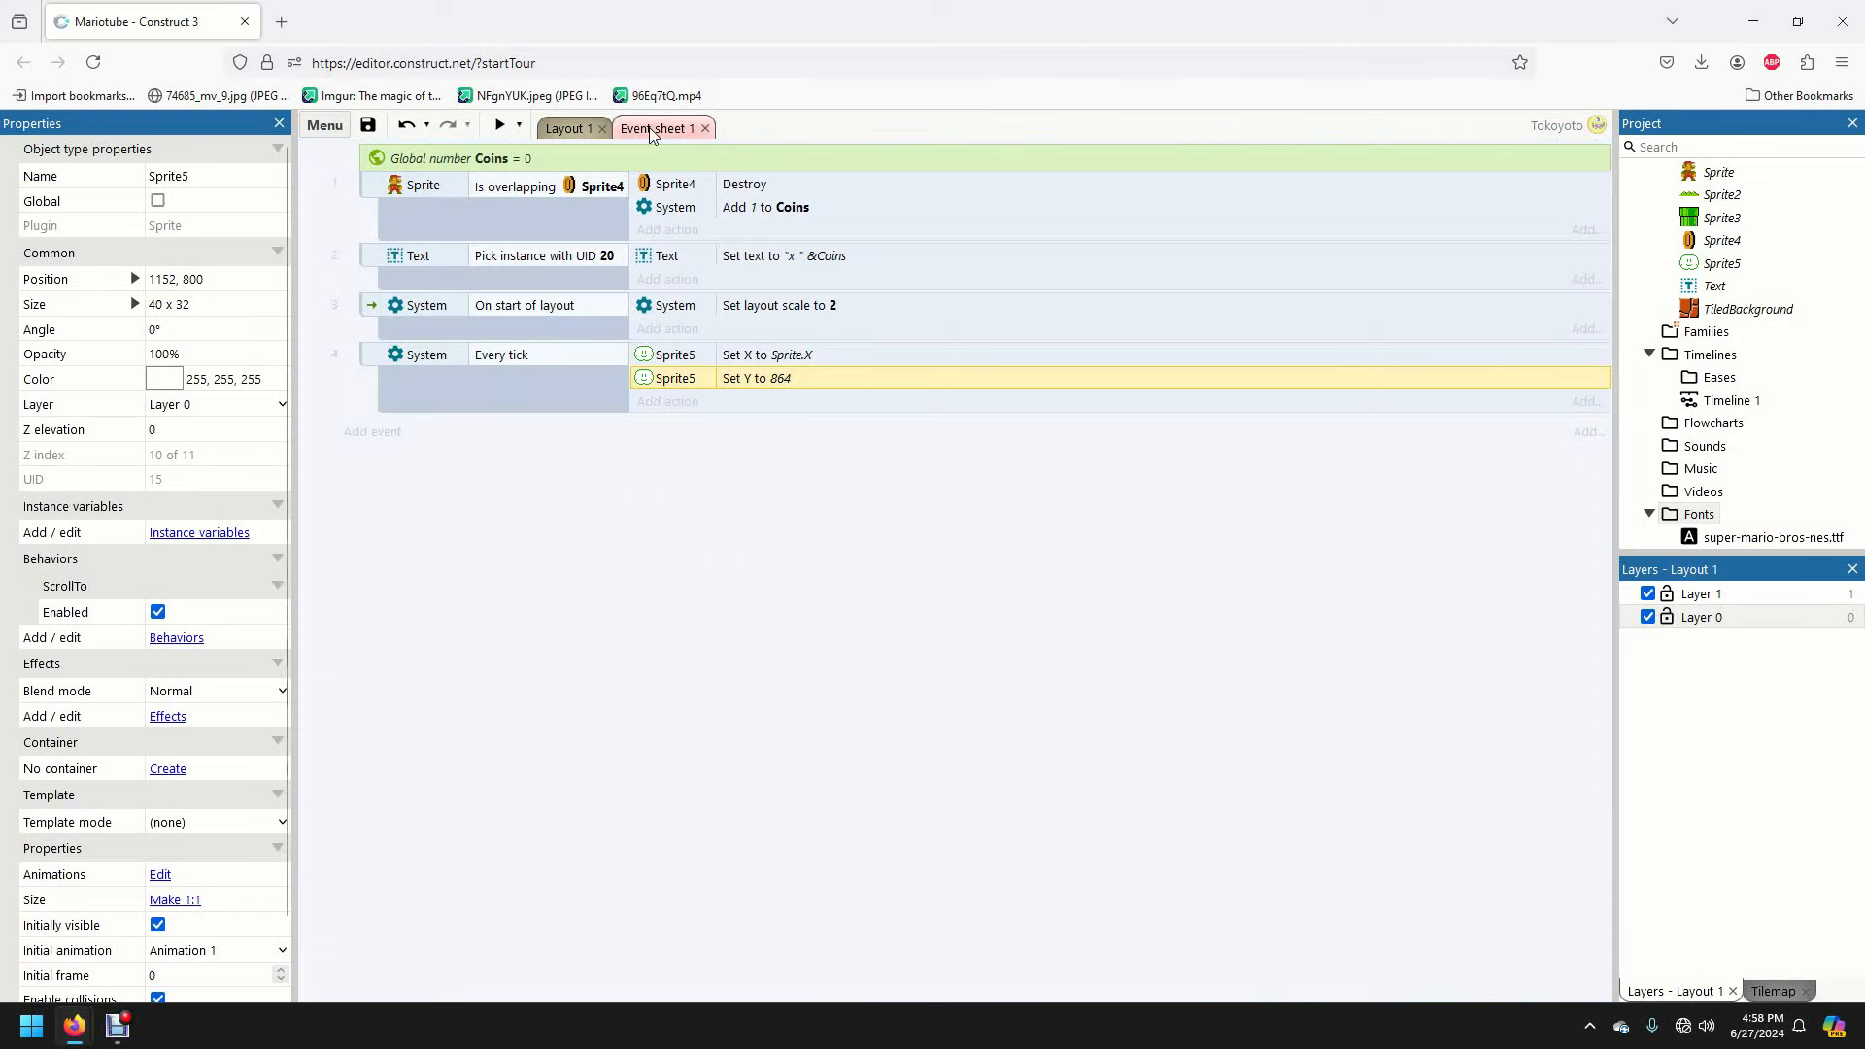
pyautogui.rightClick(783, 380)
pyautogui.click(865, 388)
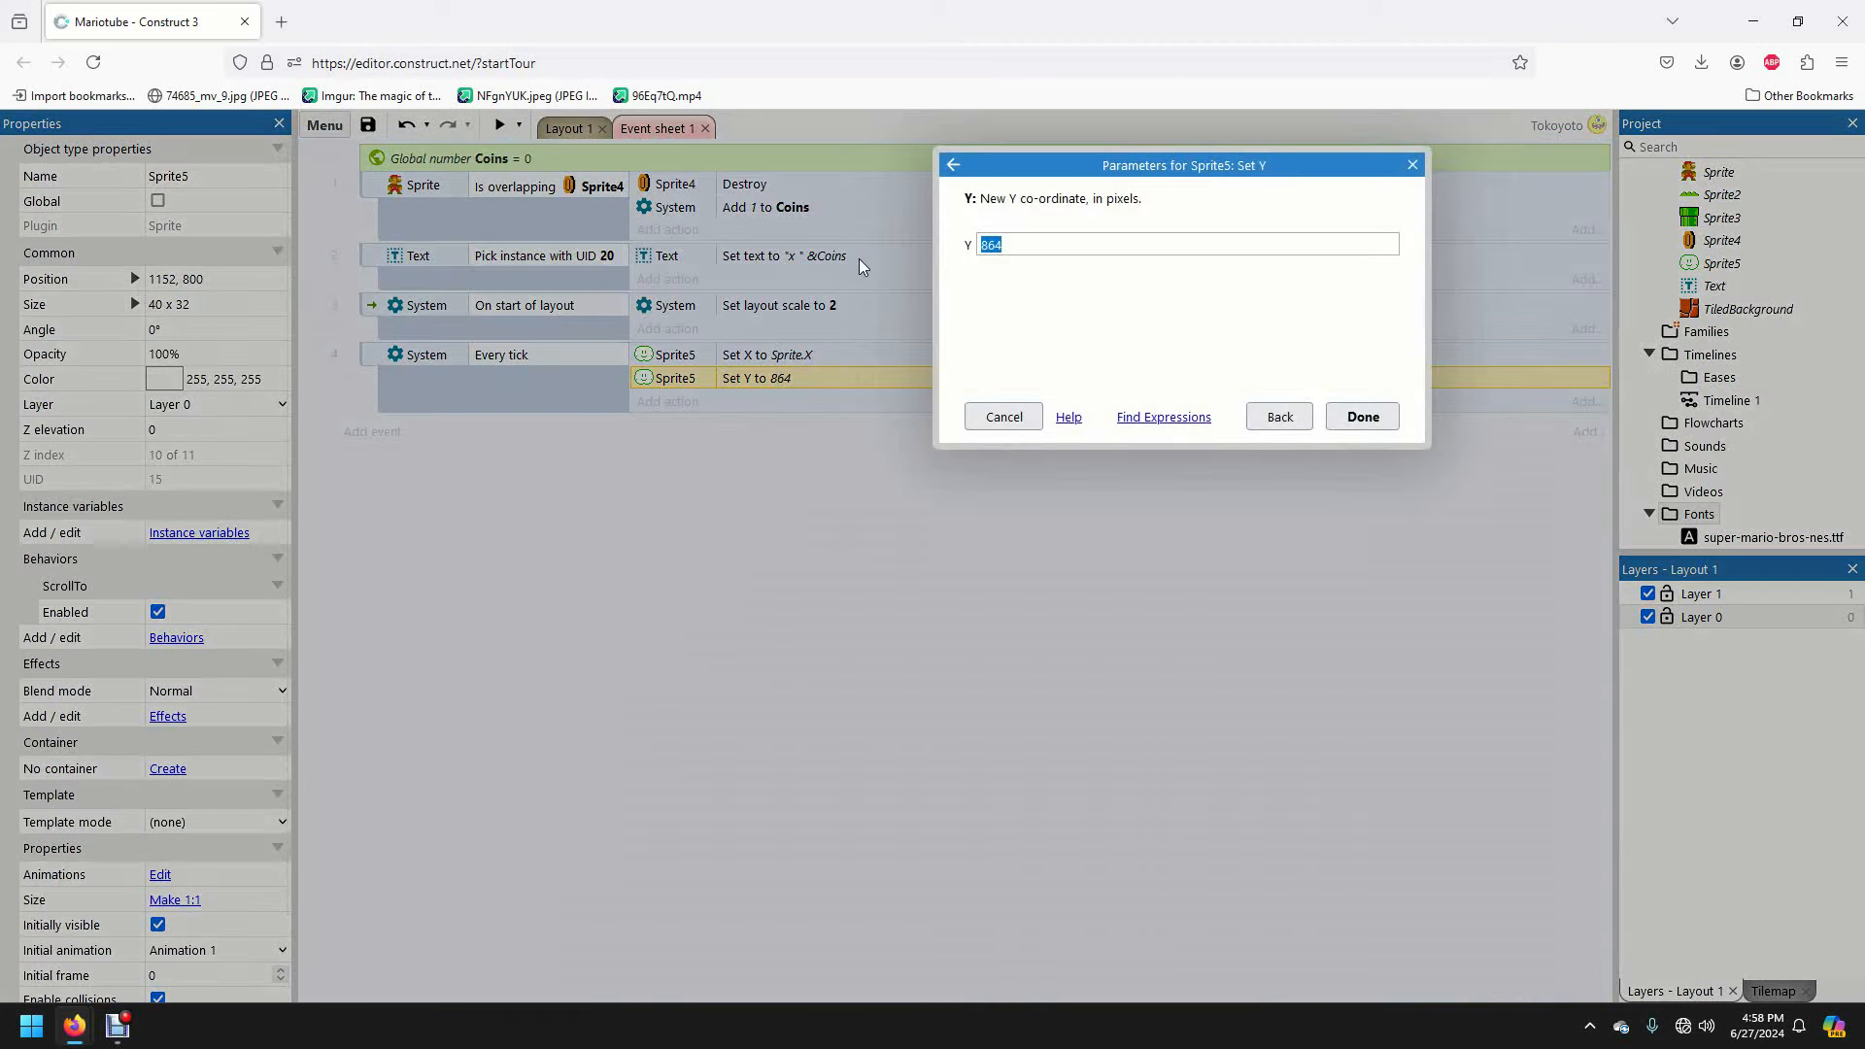
pyautogui.write('800')
pyautogui.press('Return')
# - Preview Layout 1 to check the framing of the ground and coin counter, and close the preview
pyautogui.click(565, 128)
pyautogui.click(499, 125)
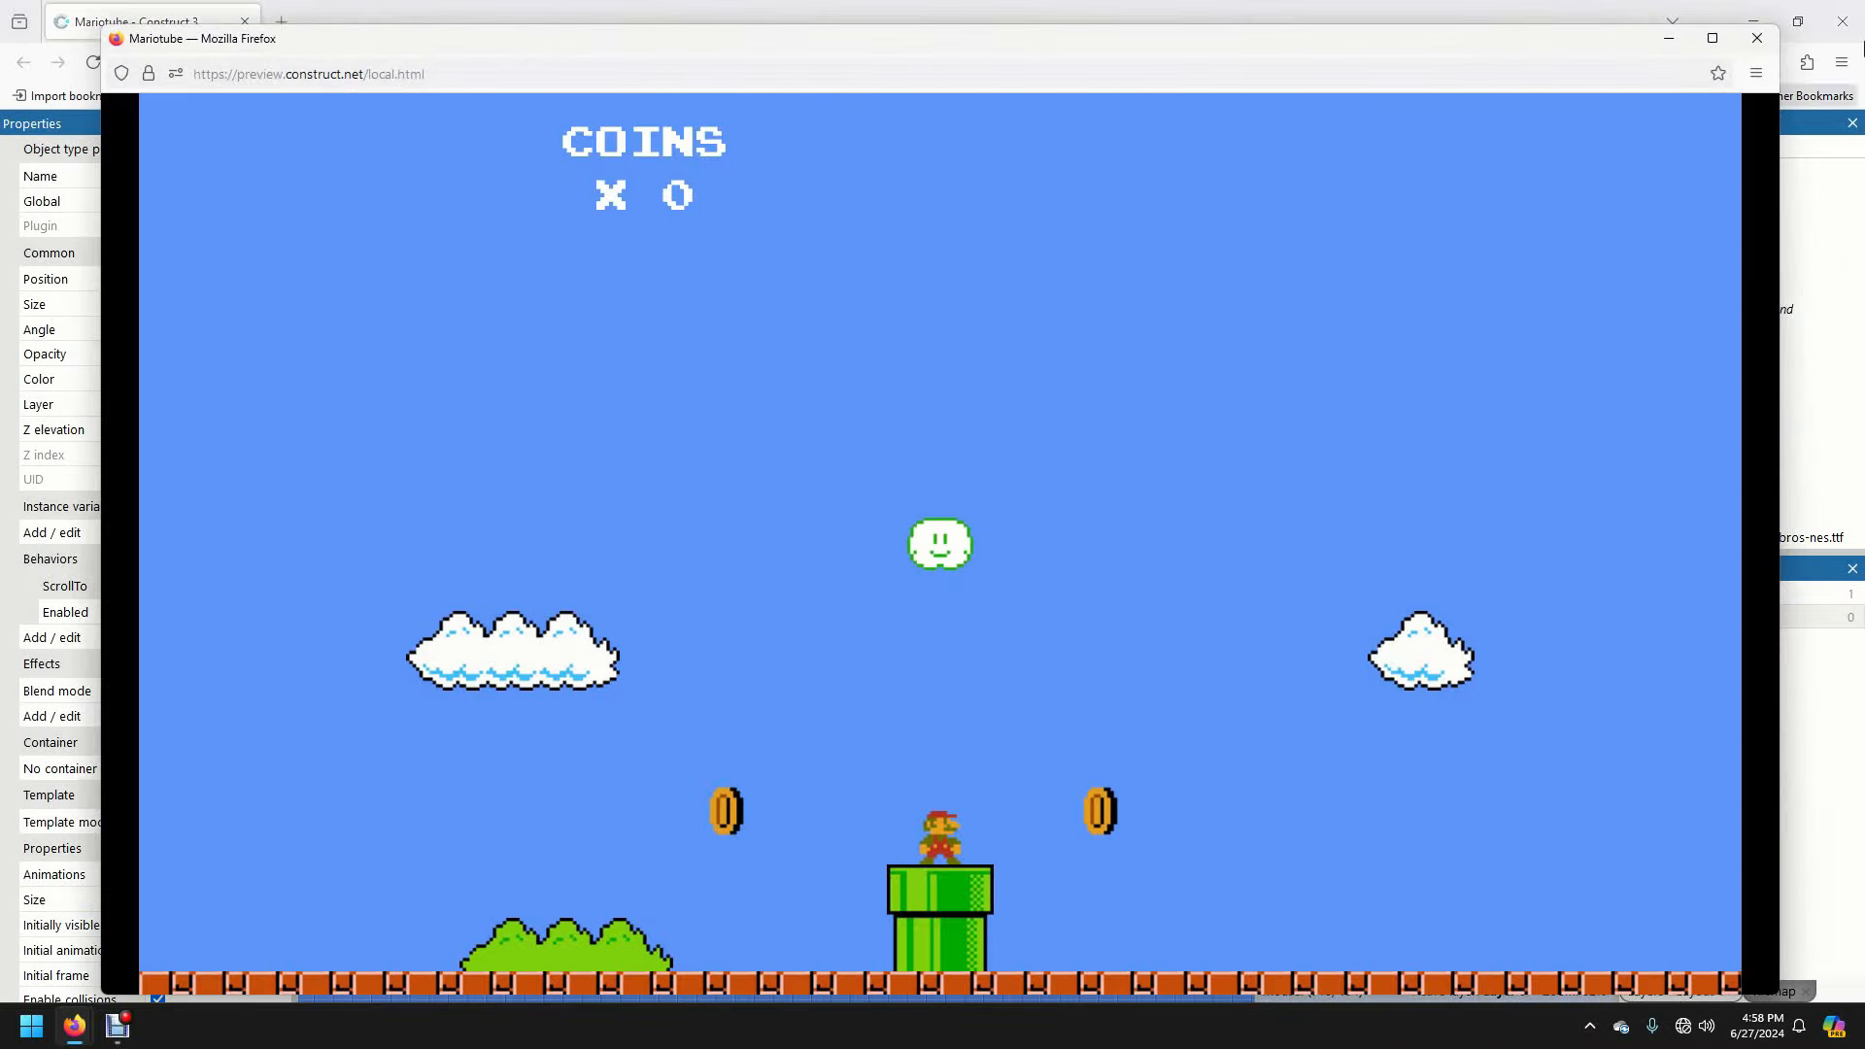
pyautogui.click(1761, 40)
# - Lower the camera cloud to 1152, 832 and set its Every tick Set Y action to 832
pyautogui.moveTo(754, 484); pyautogui.dragTo(754, 504)
pyautogui.click(658, 128)
pyautogui.doubleClick(758, 378)
pyautogui.click(1020, 238)
pyautogui.press('BackSpace')
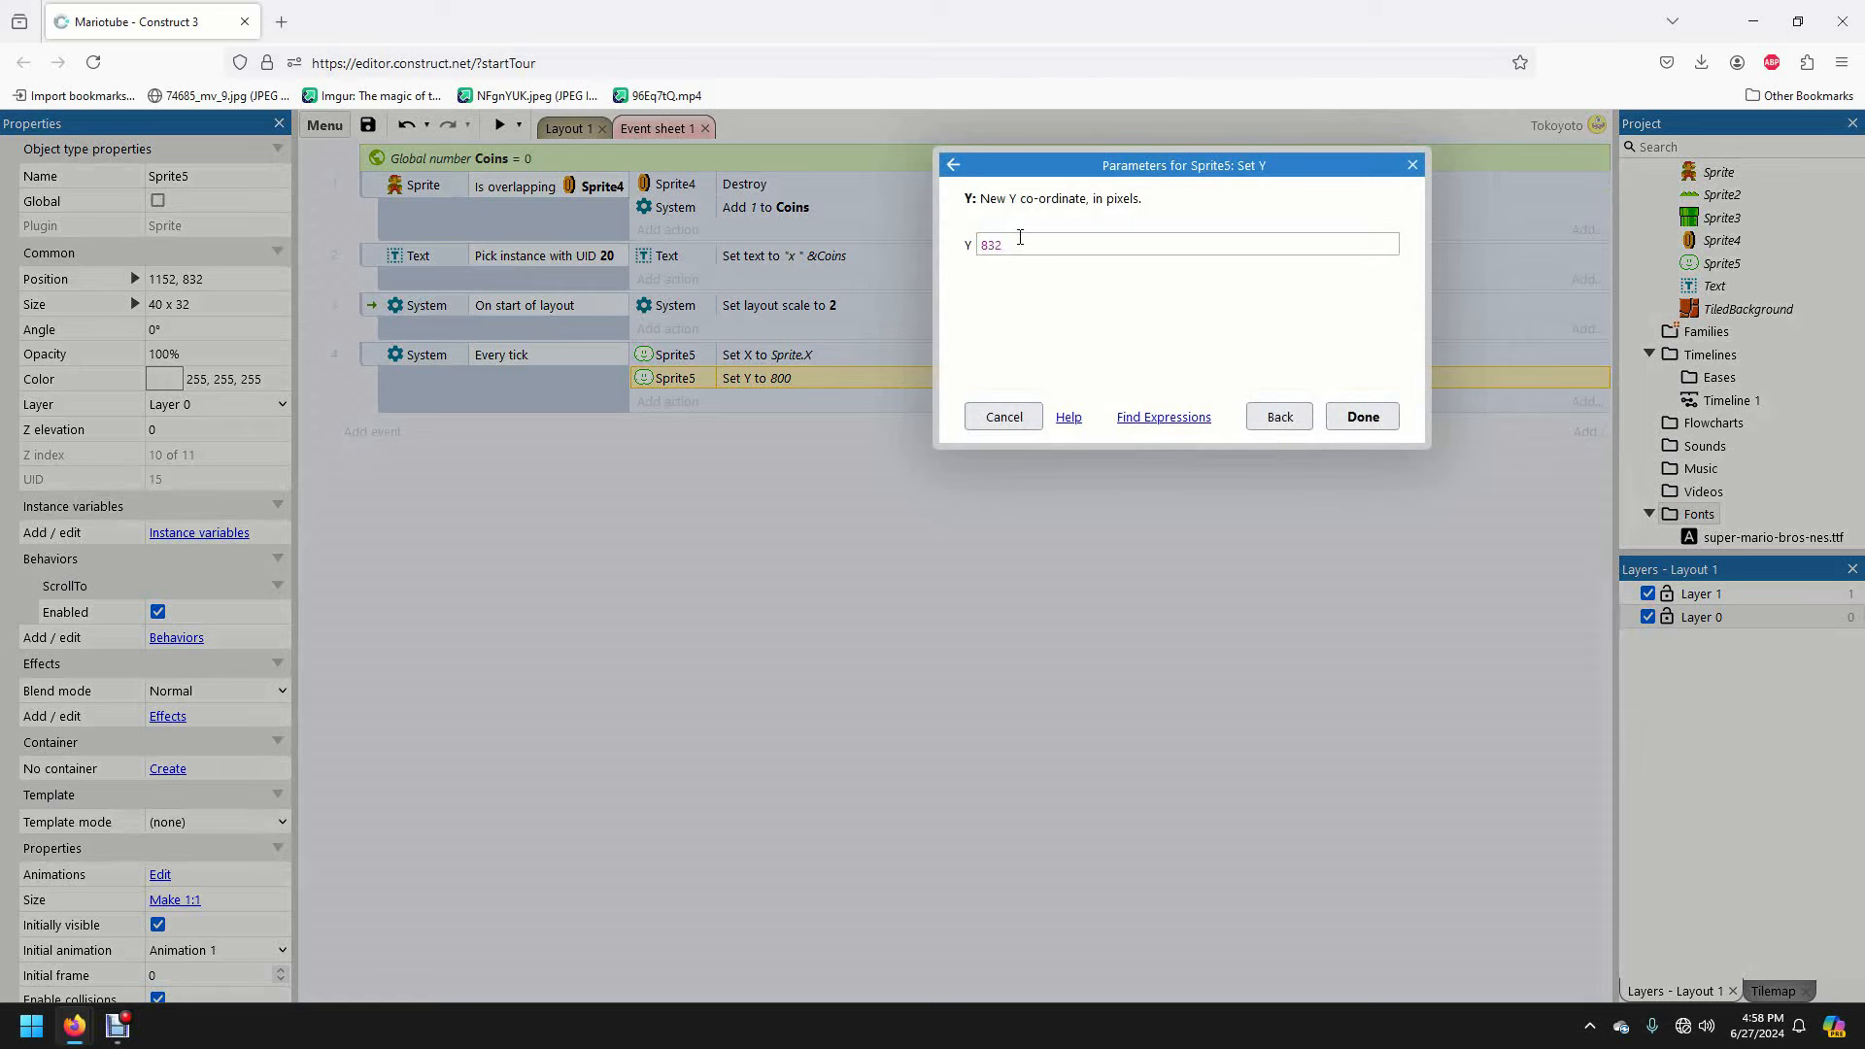
pyautogui.press('Return')
# - Preview Layout 1 in a maximized window, run and jump Mario past the pipe and coins, and close the preview
pyautogui.click(567, 128)
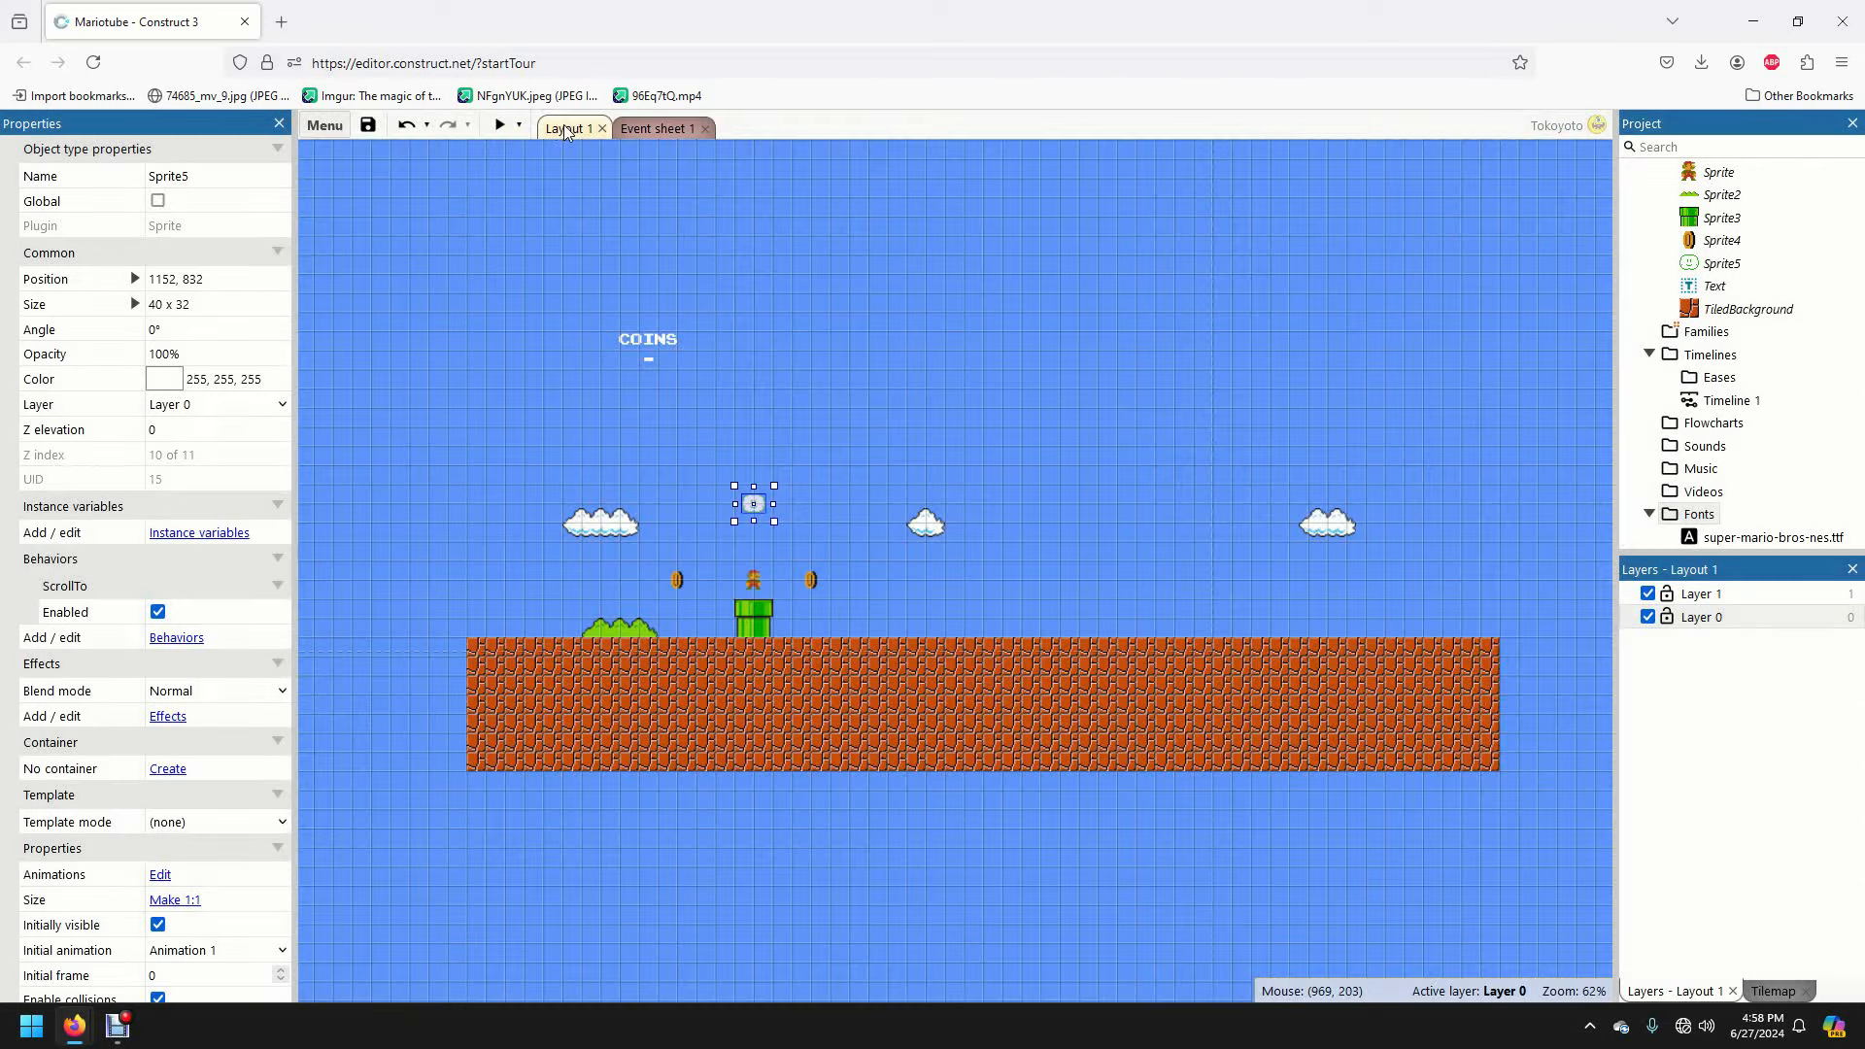
pyautogui.click(500, 127)
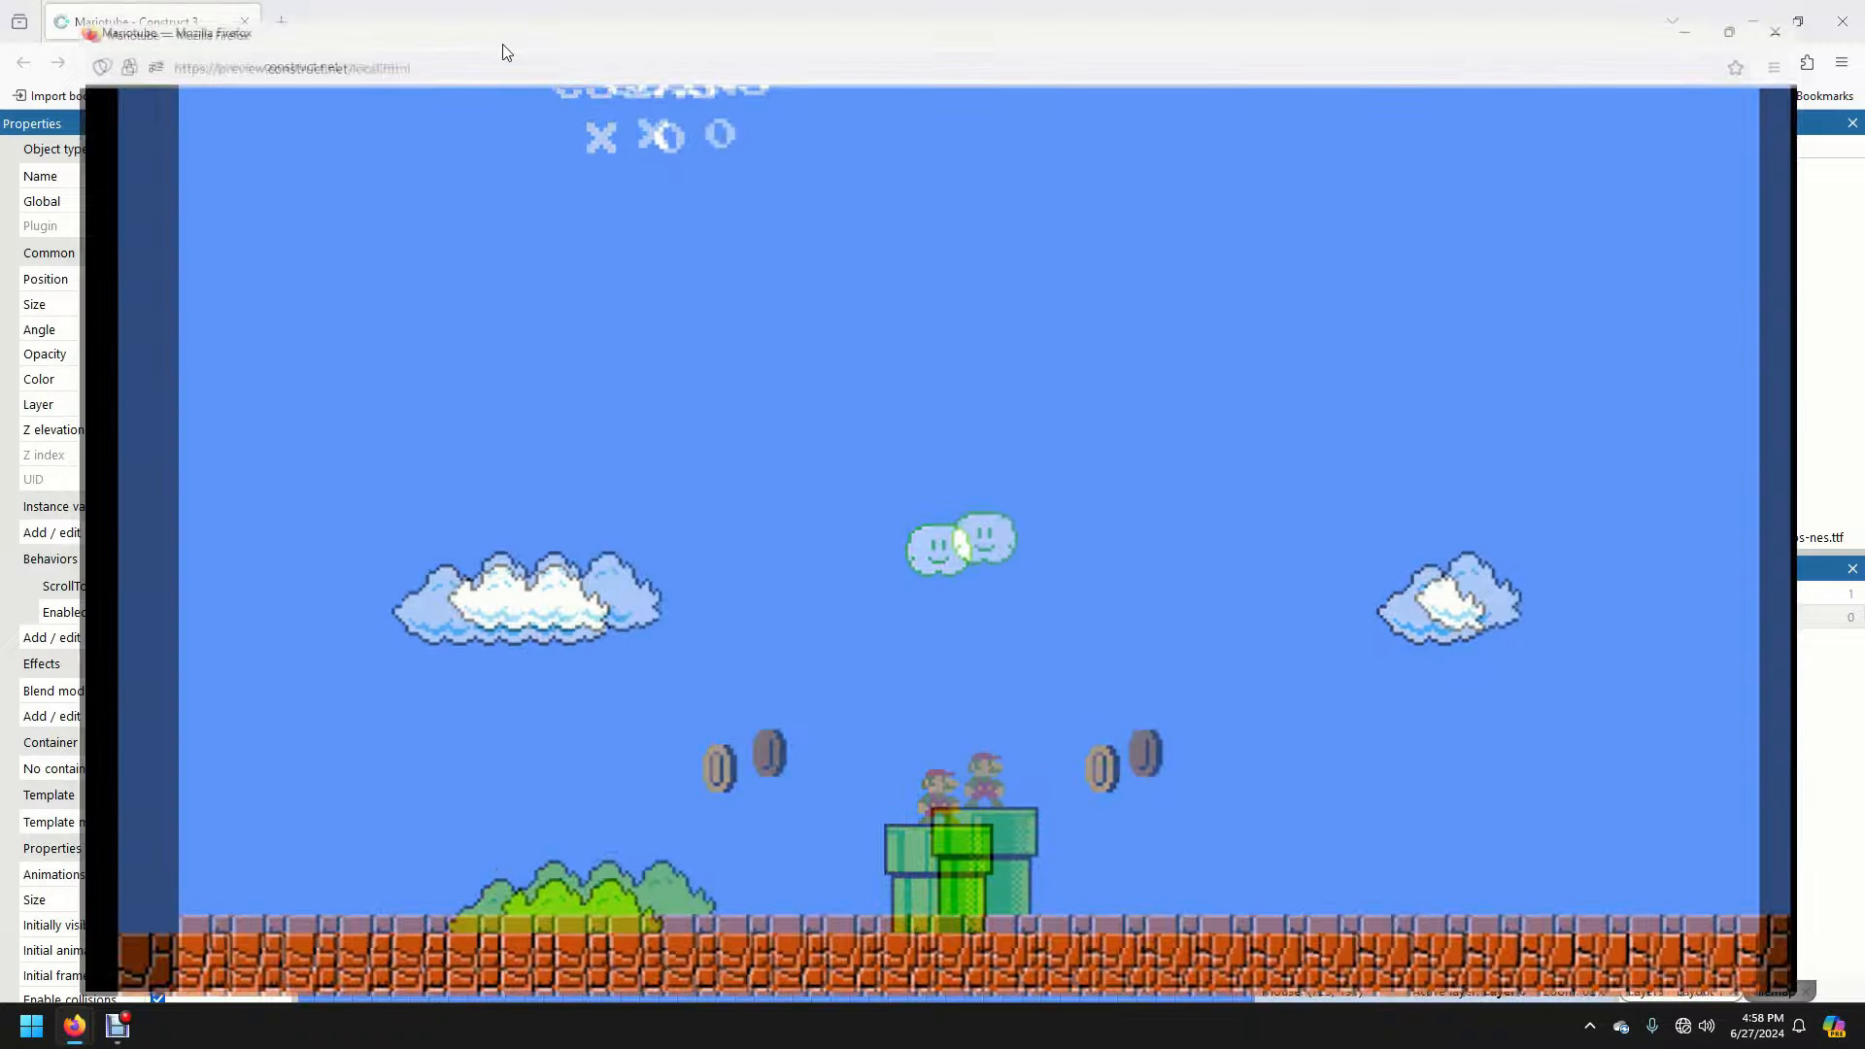
pyautogui.press('Right')
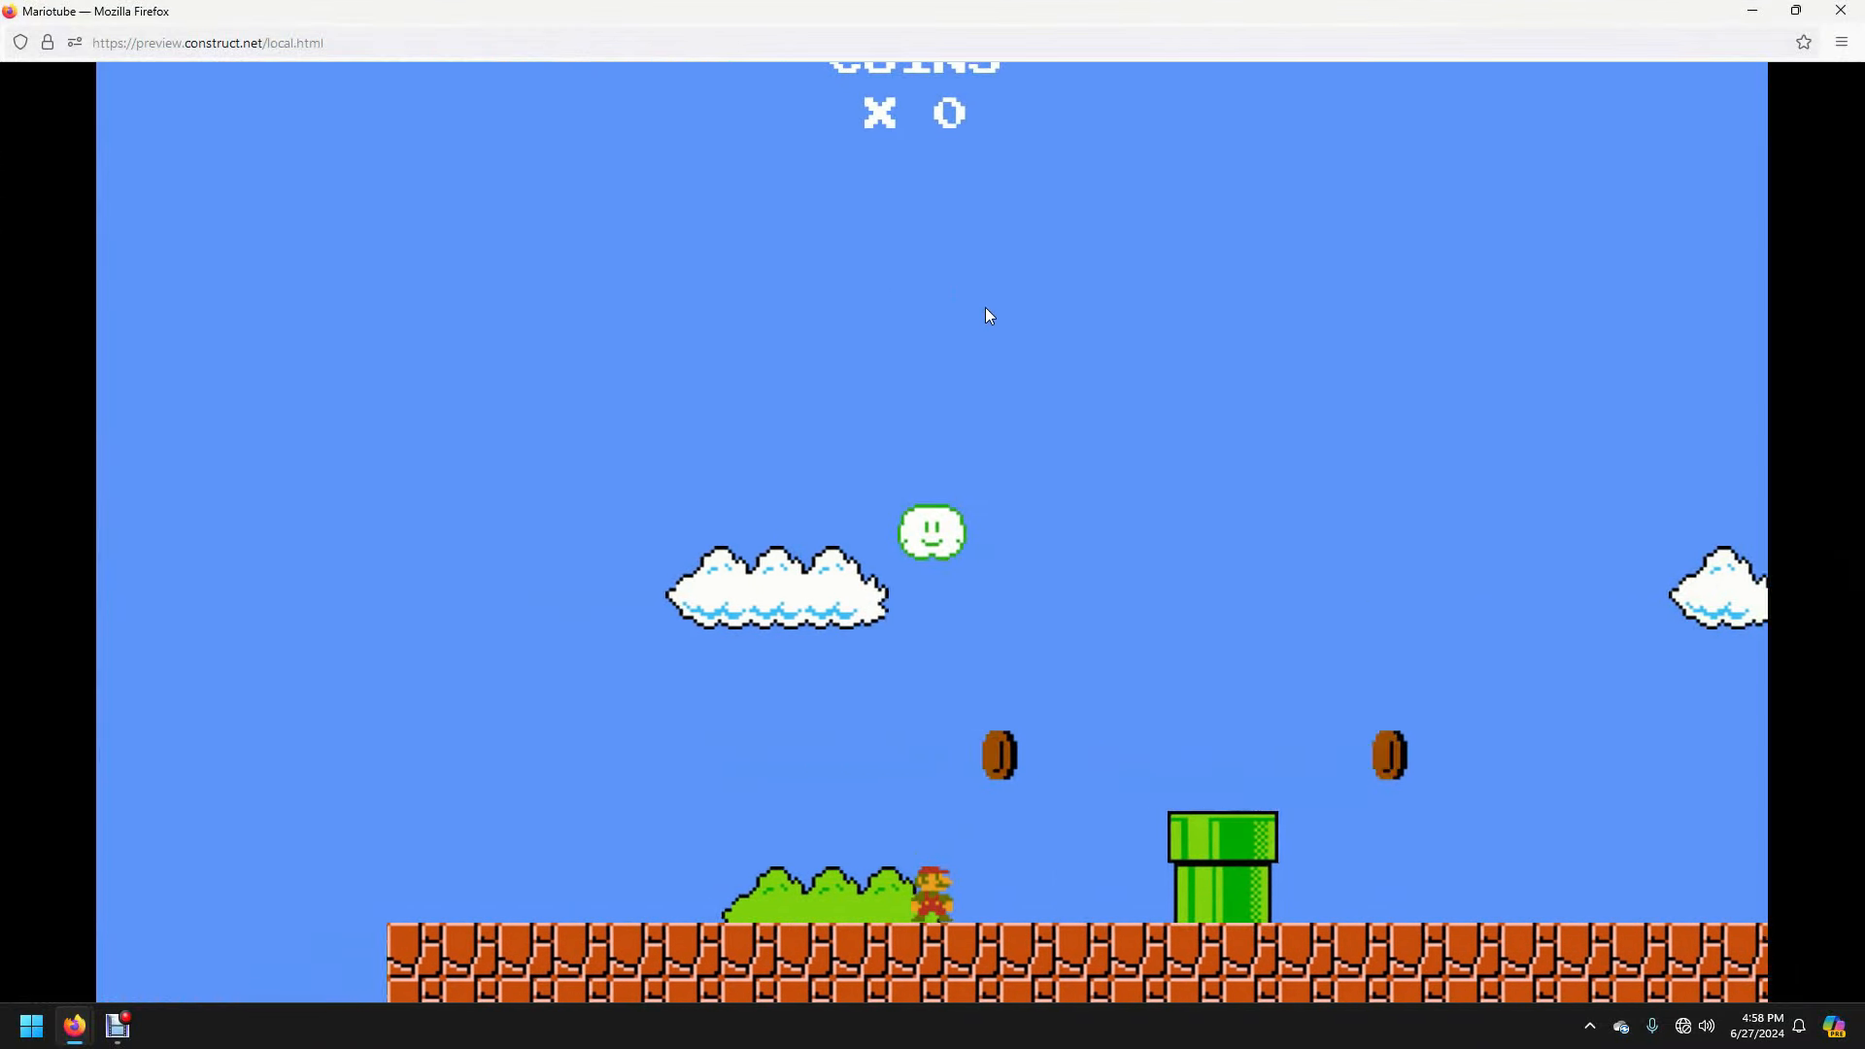
pyautogui.press('Up')
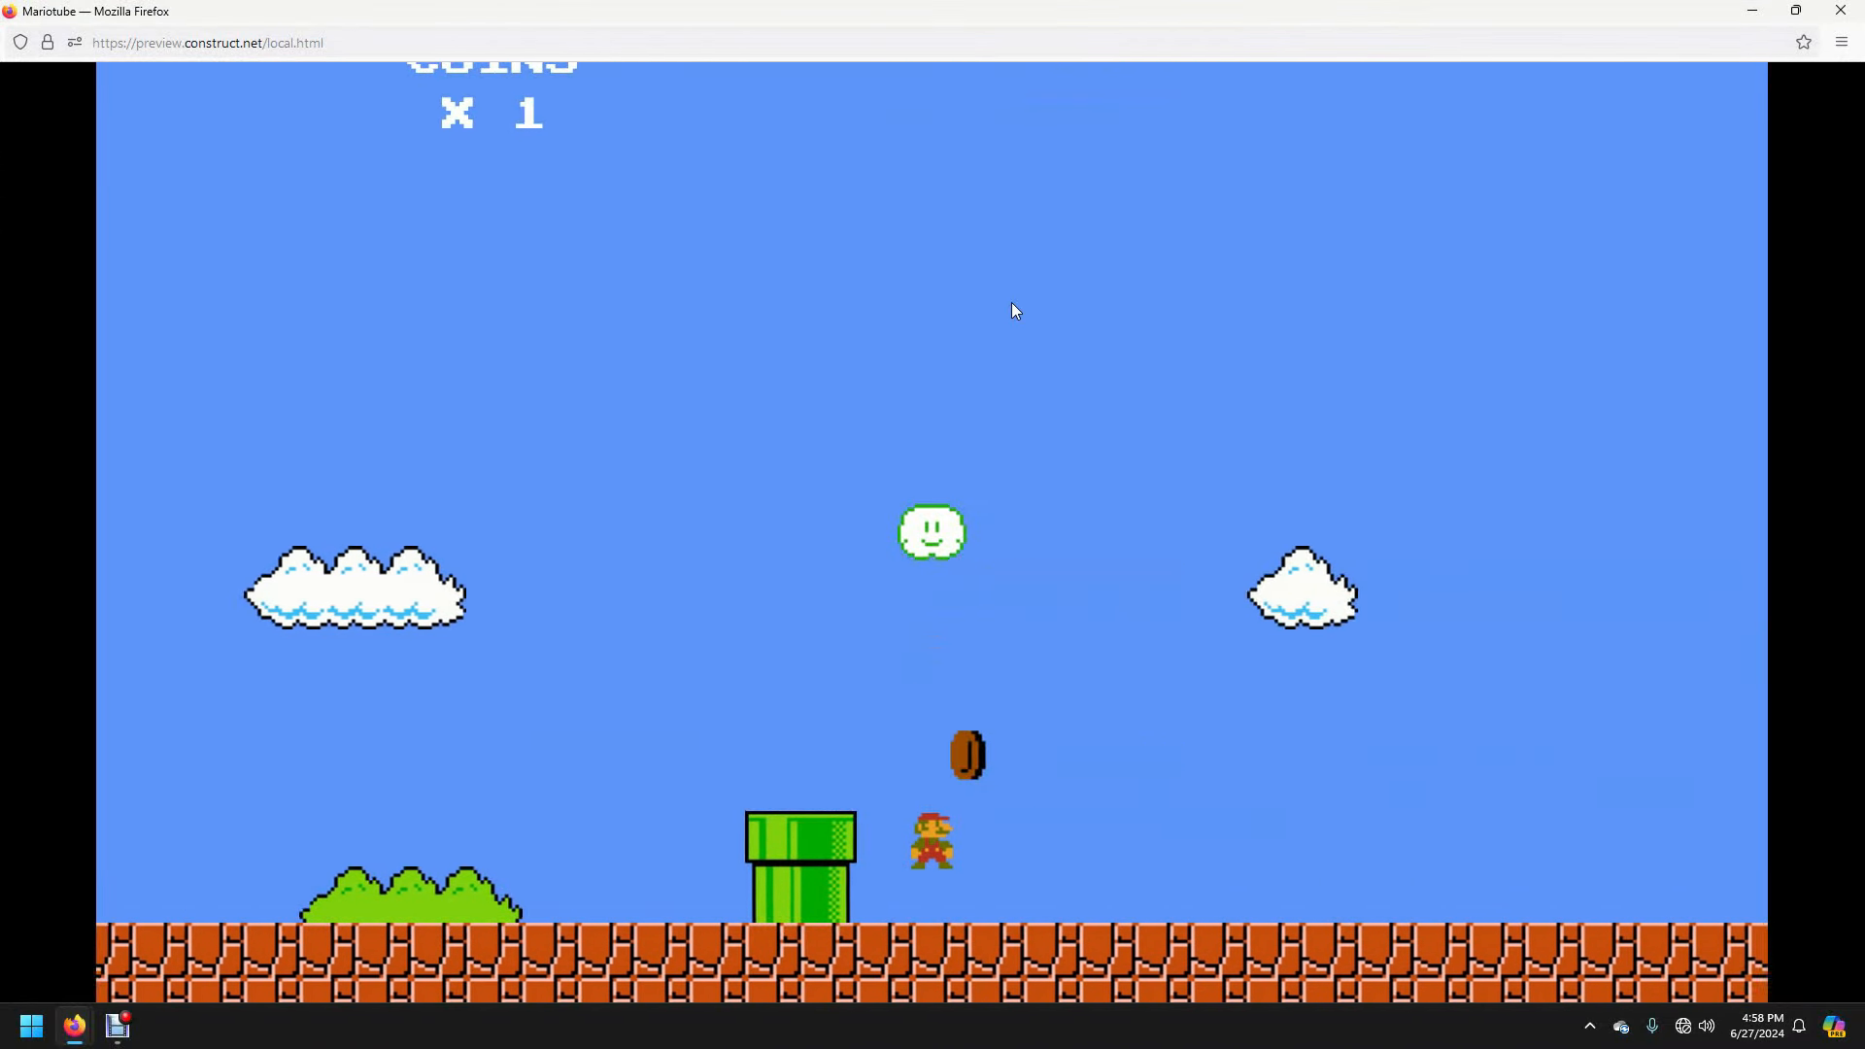
pyautogui.press('Up')
pyautogui.press('Up')
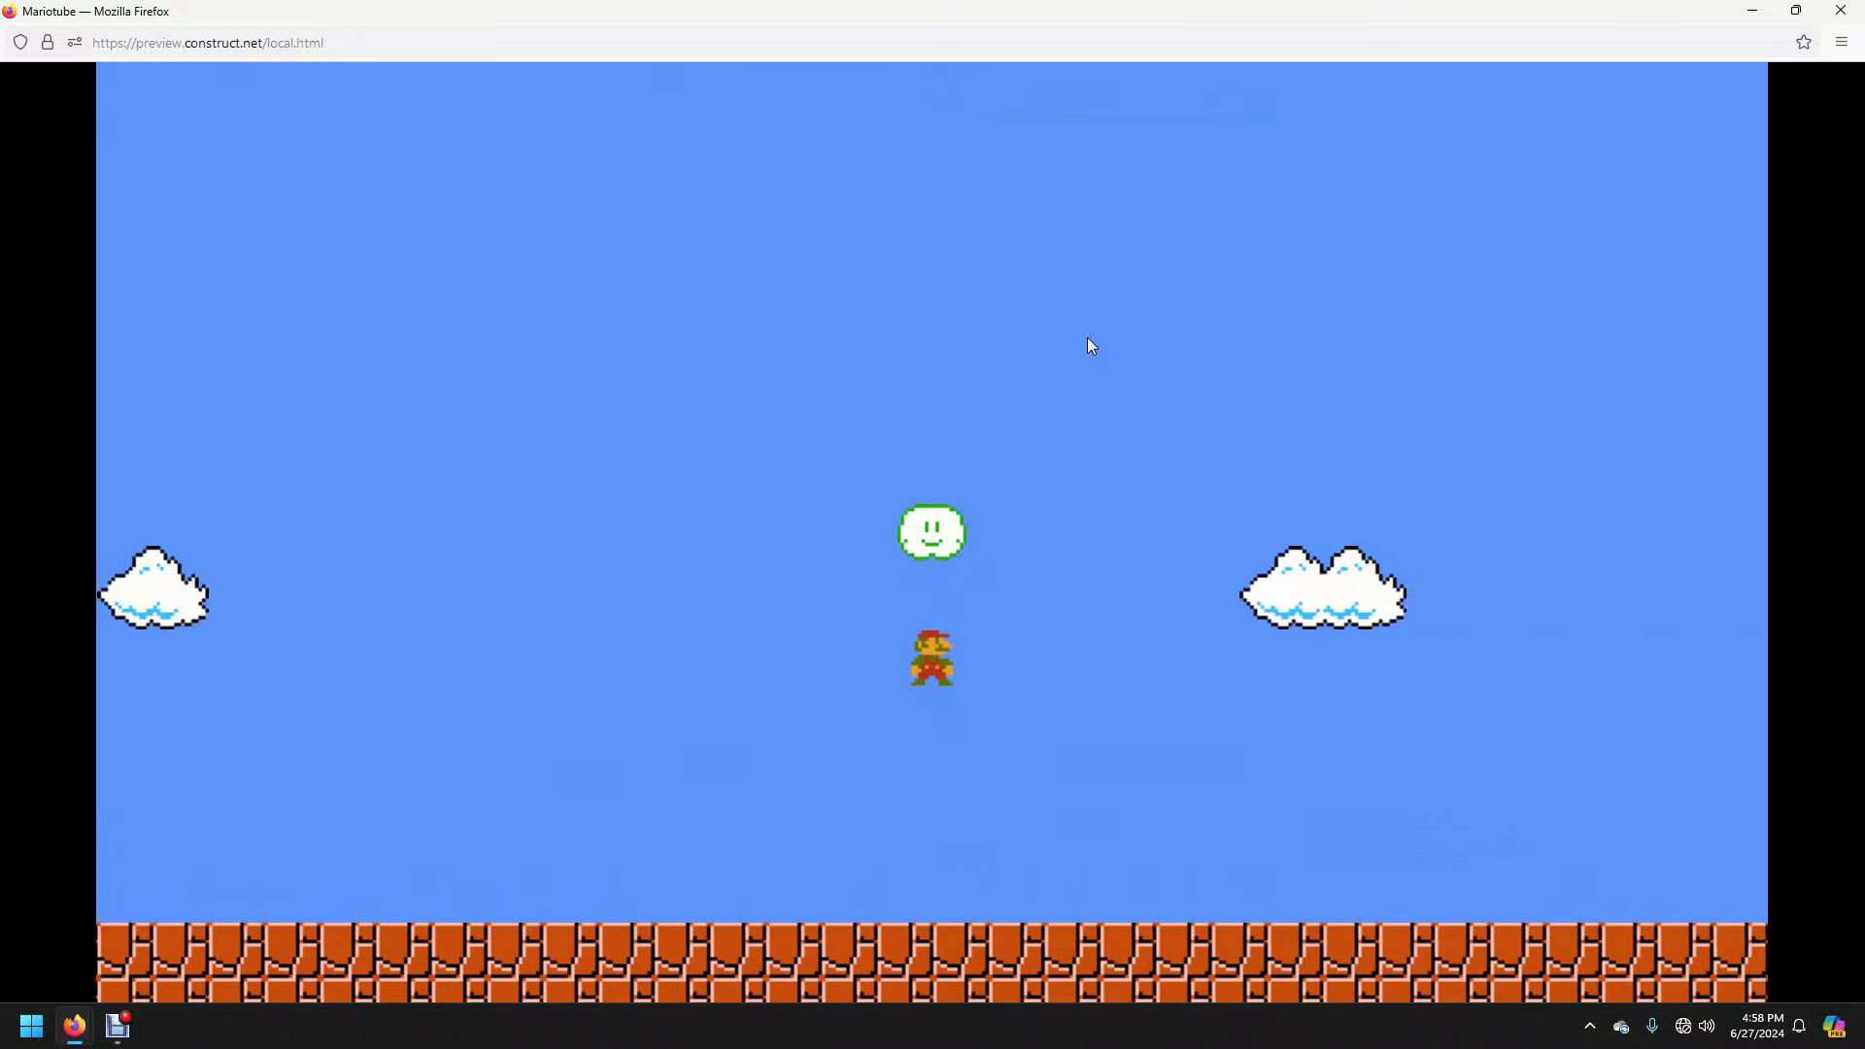
pyautogui.click(1845, 9)
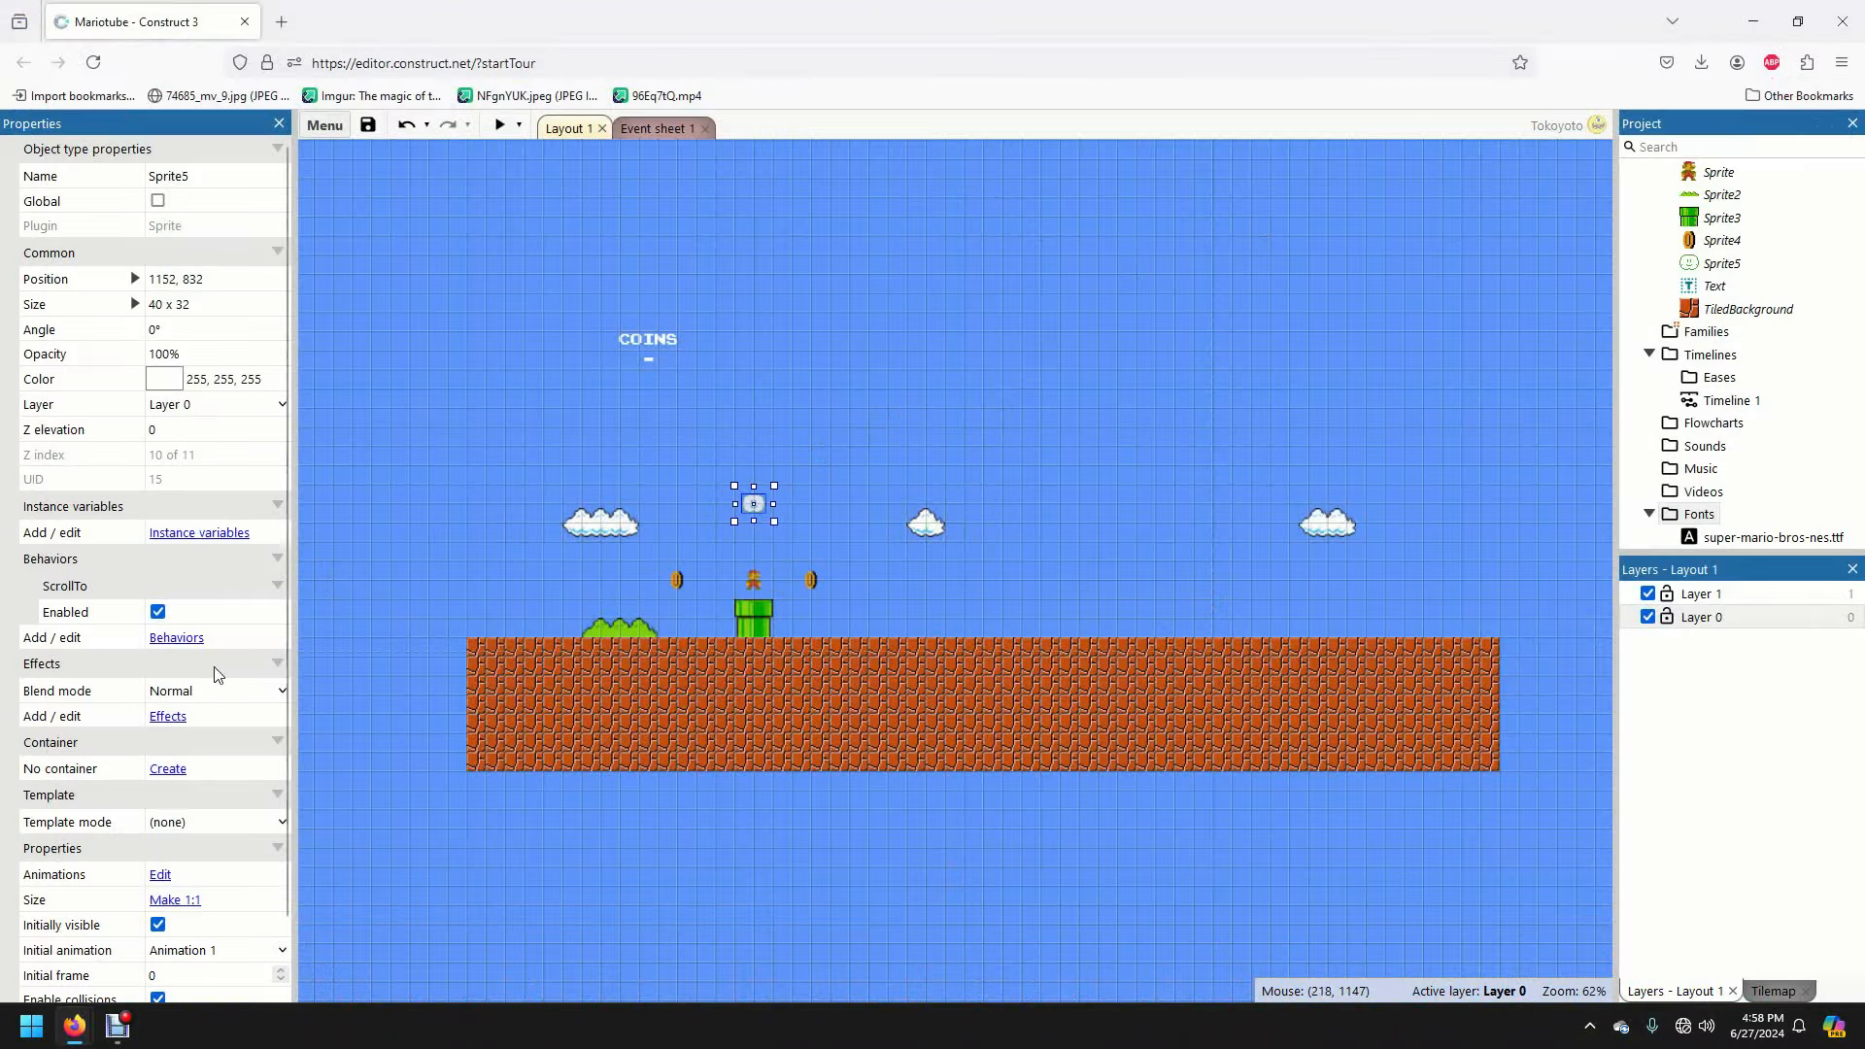
# - Turn off the camera cloud's Initially visible property and save the project
pyautogui.scroll(-2, 229, 659)
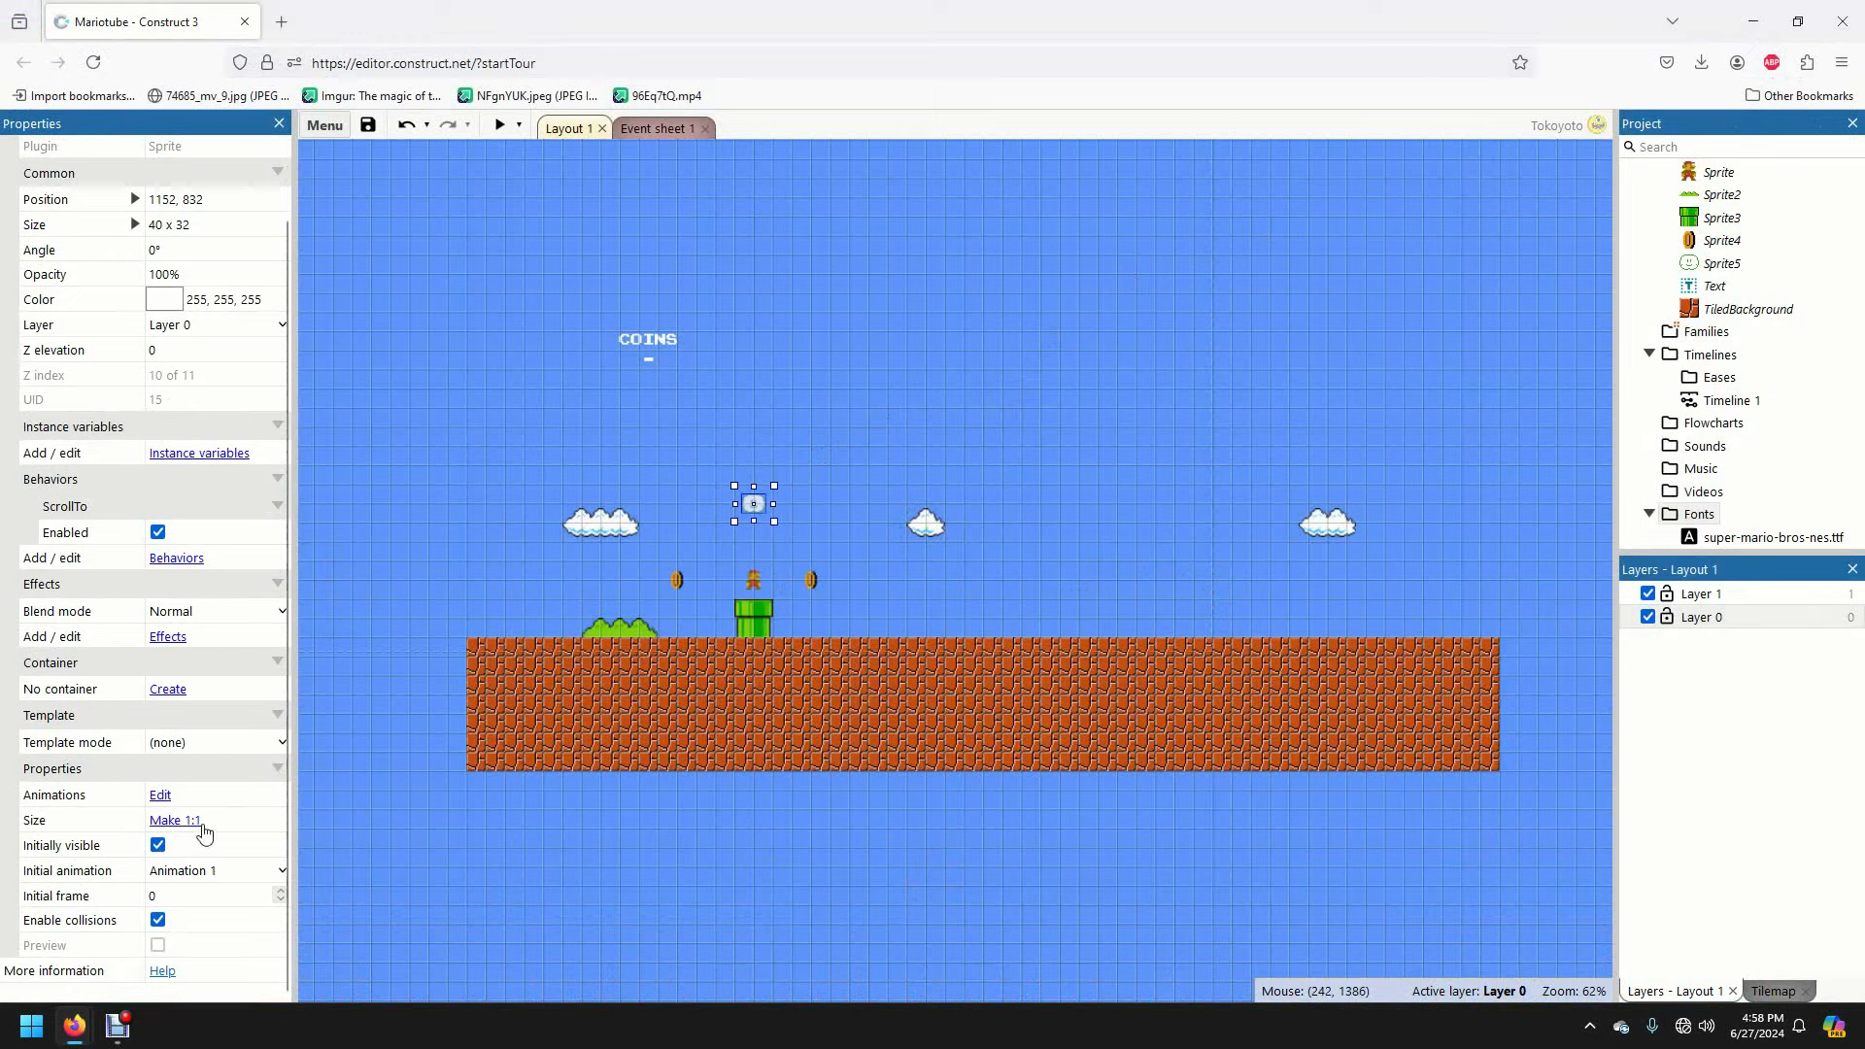
pyautogui.scroll(2, 207, 679)
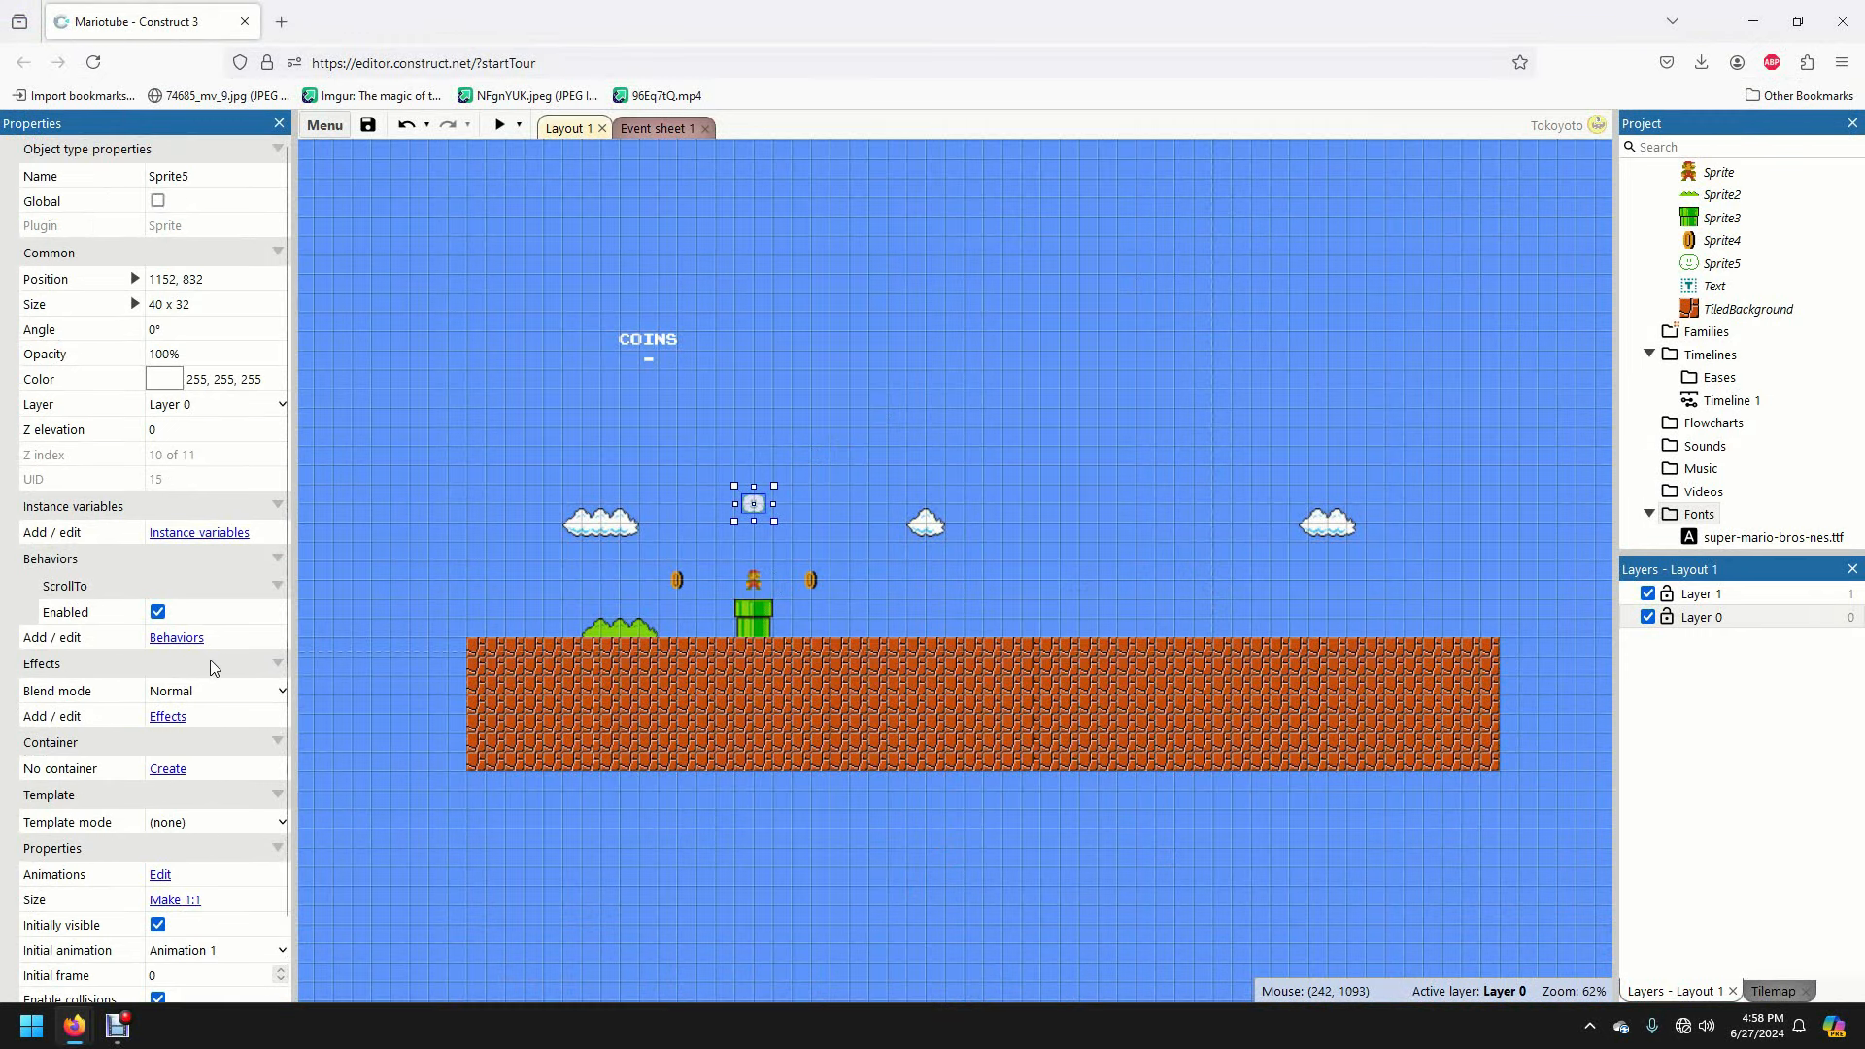
pyautogui.scroll(-2, 210, 661)
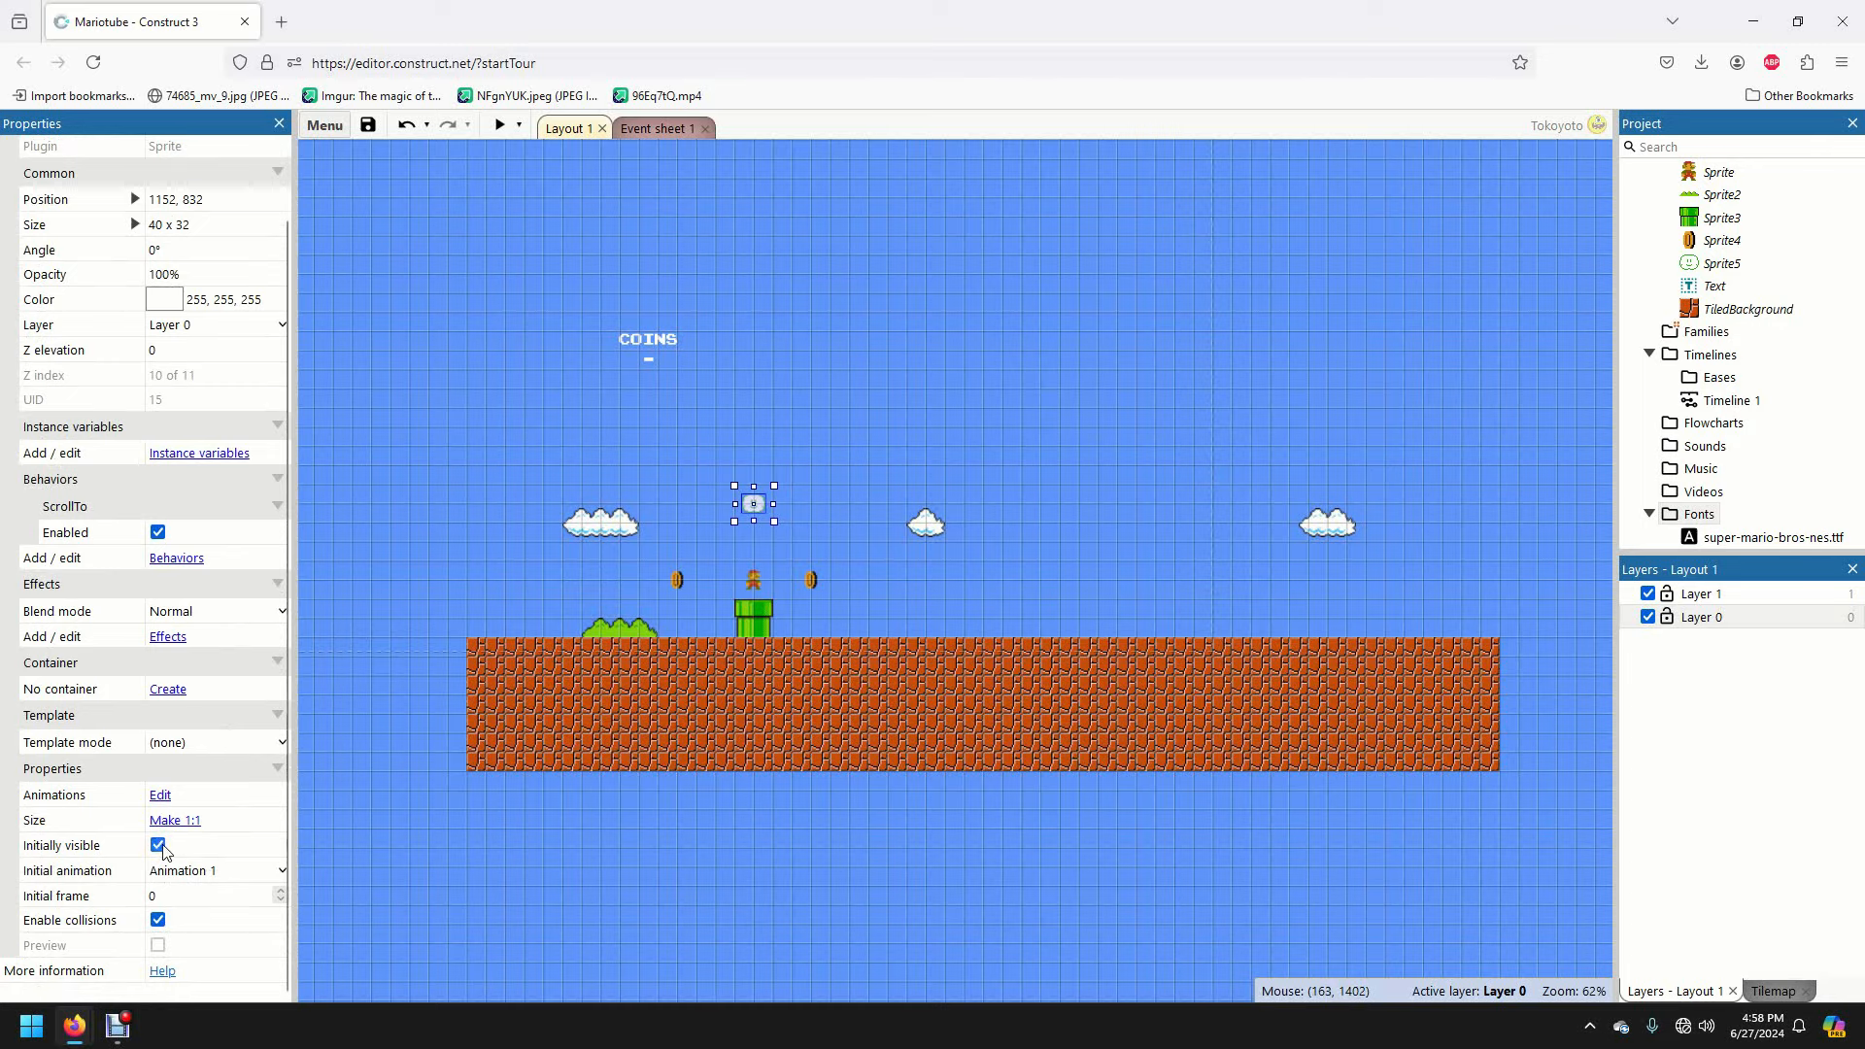
pyautogui.click(507, 435)
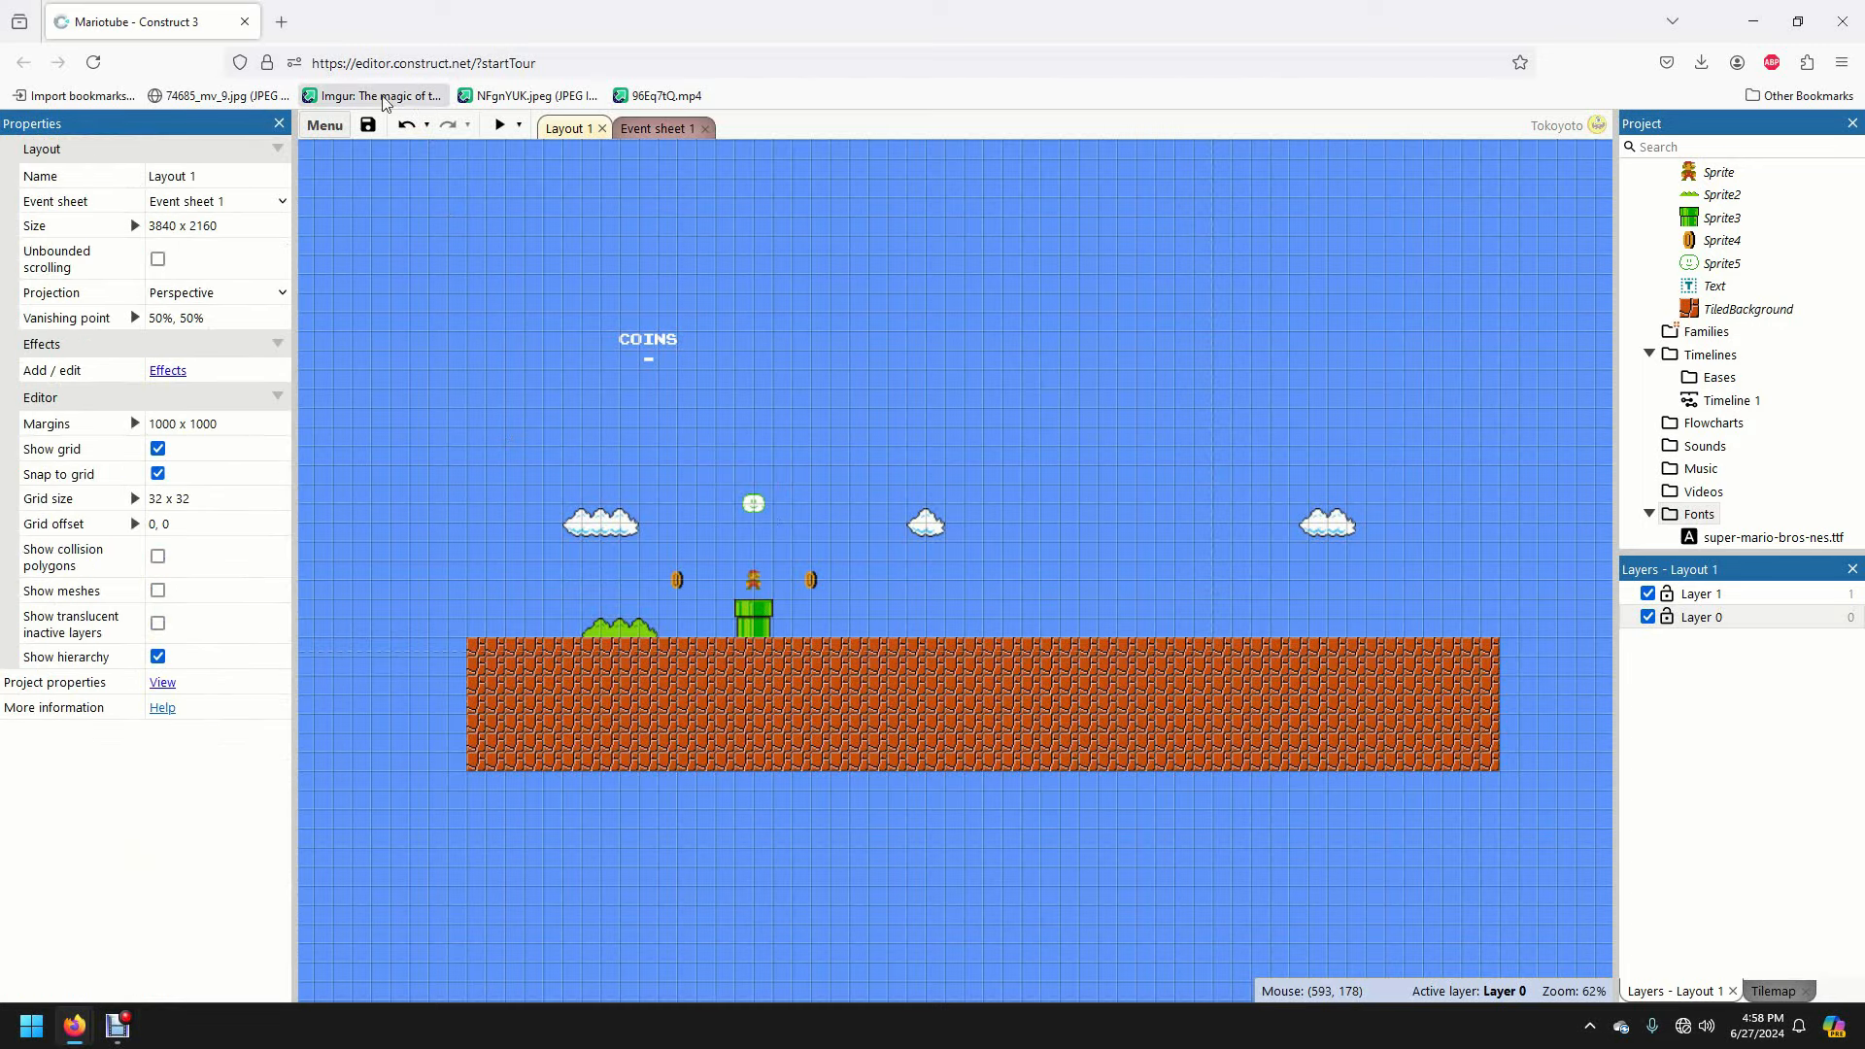
pyautogui.click(369, 125)
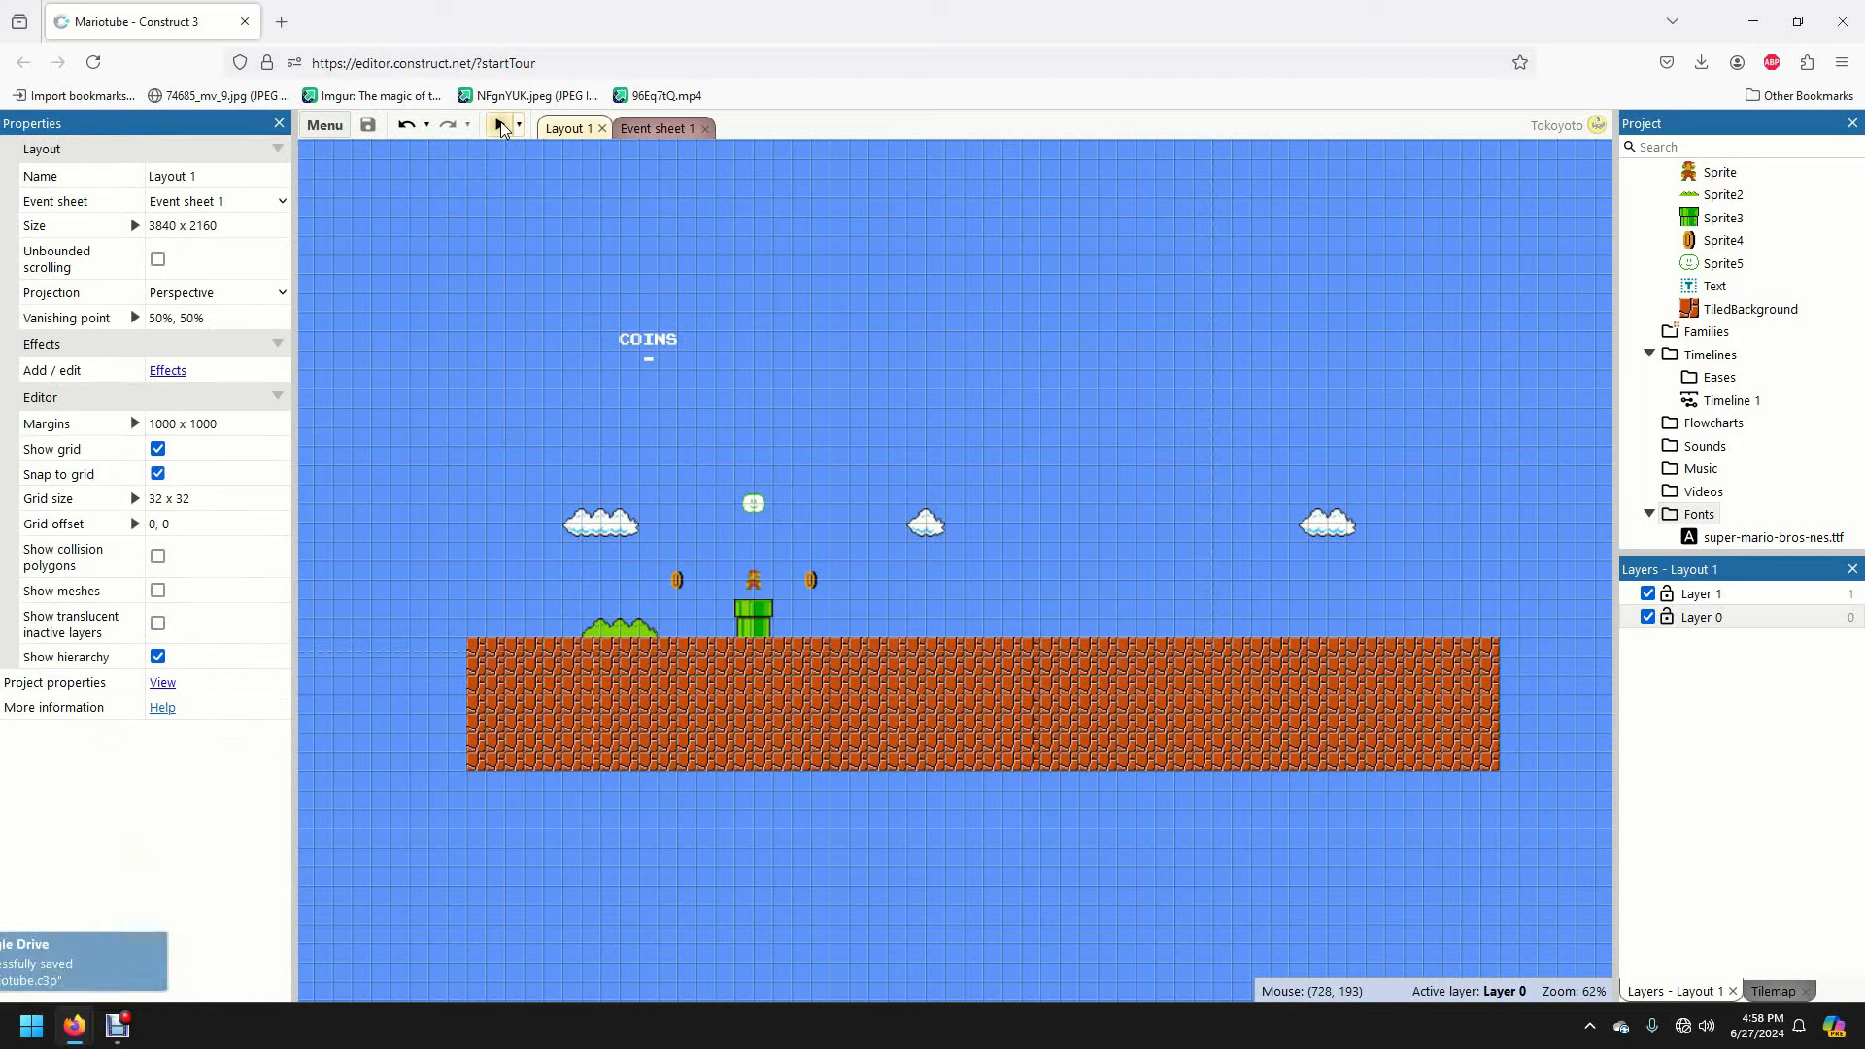
# - Preview Layout 1 with the hidden camera cloud, collect both coins while moving Mario back and forth, and close the preview
pyautogui.click(501, 125)
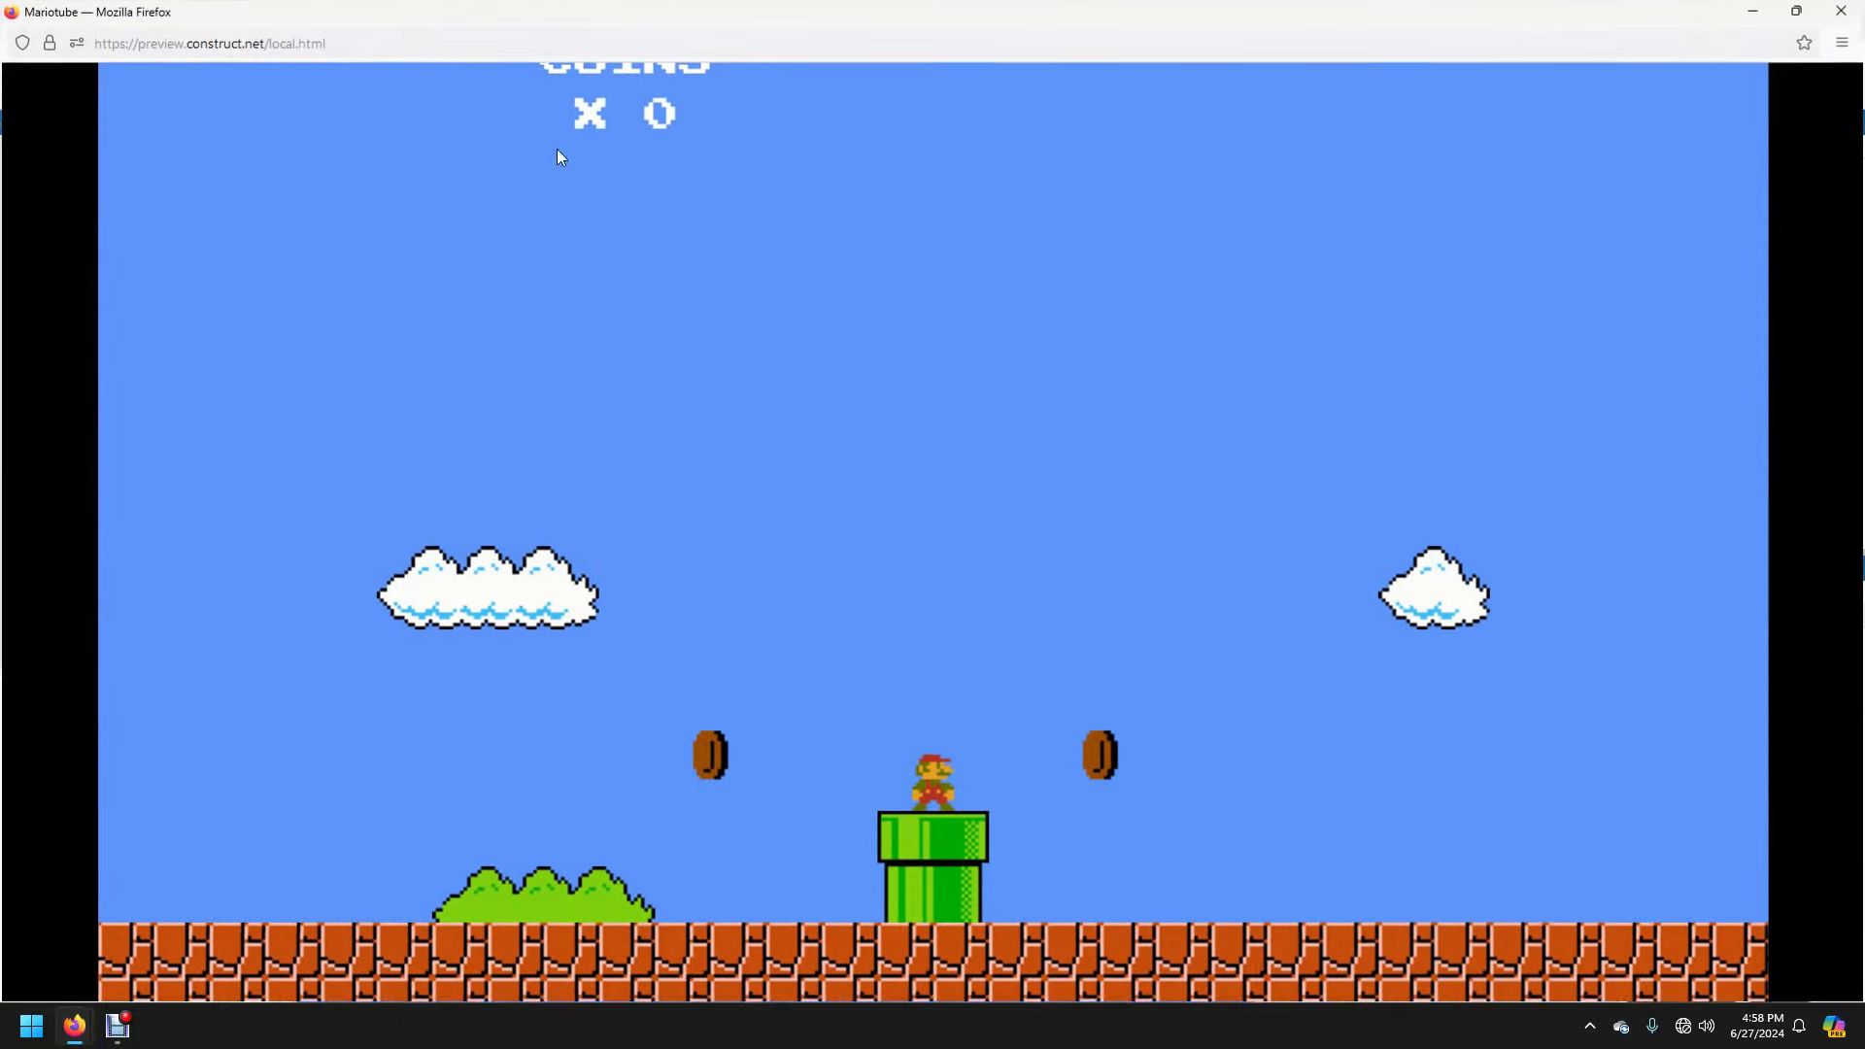
pyautogui.press('Left')
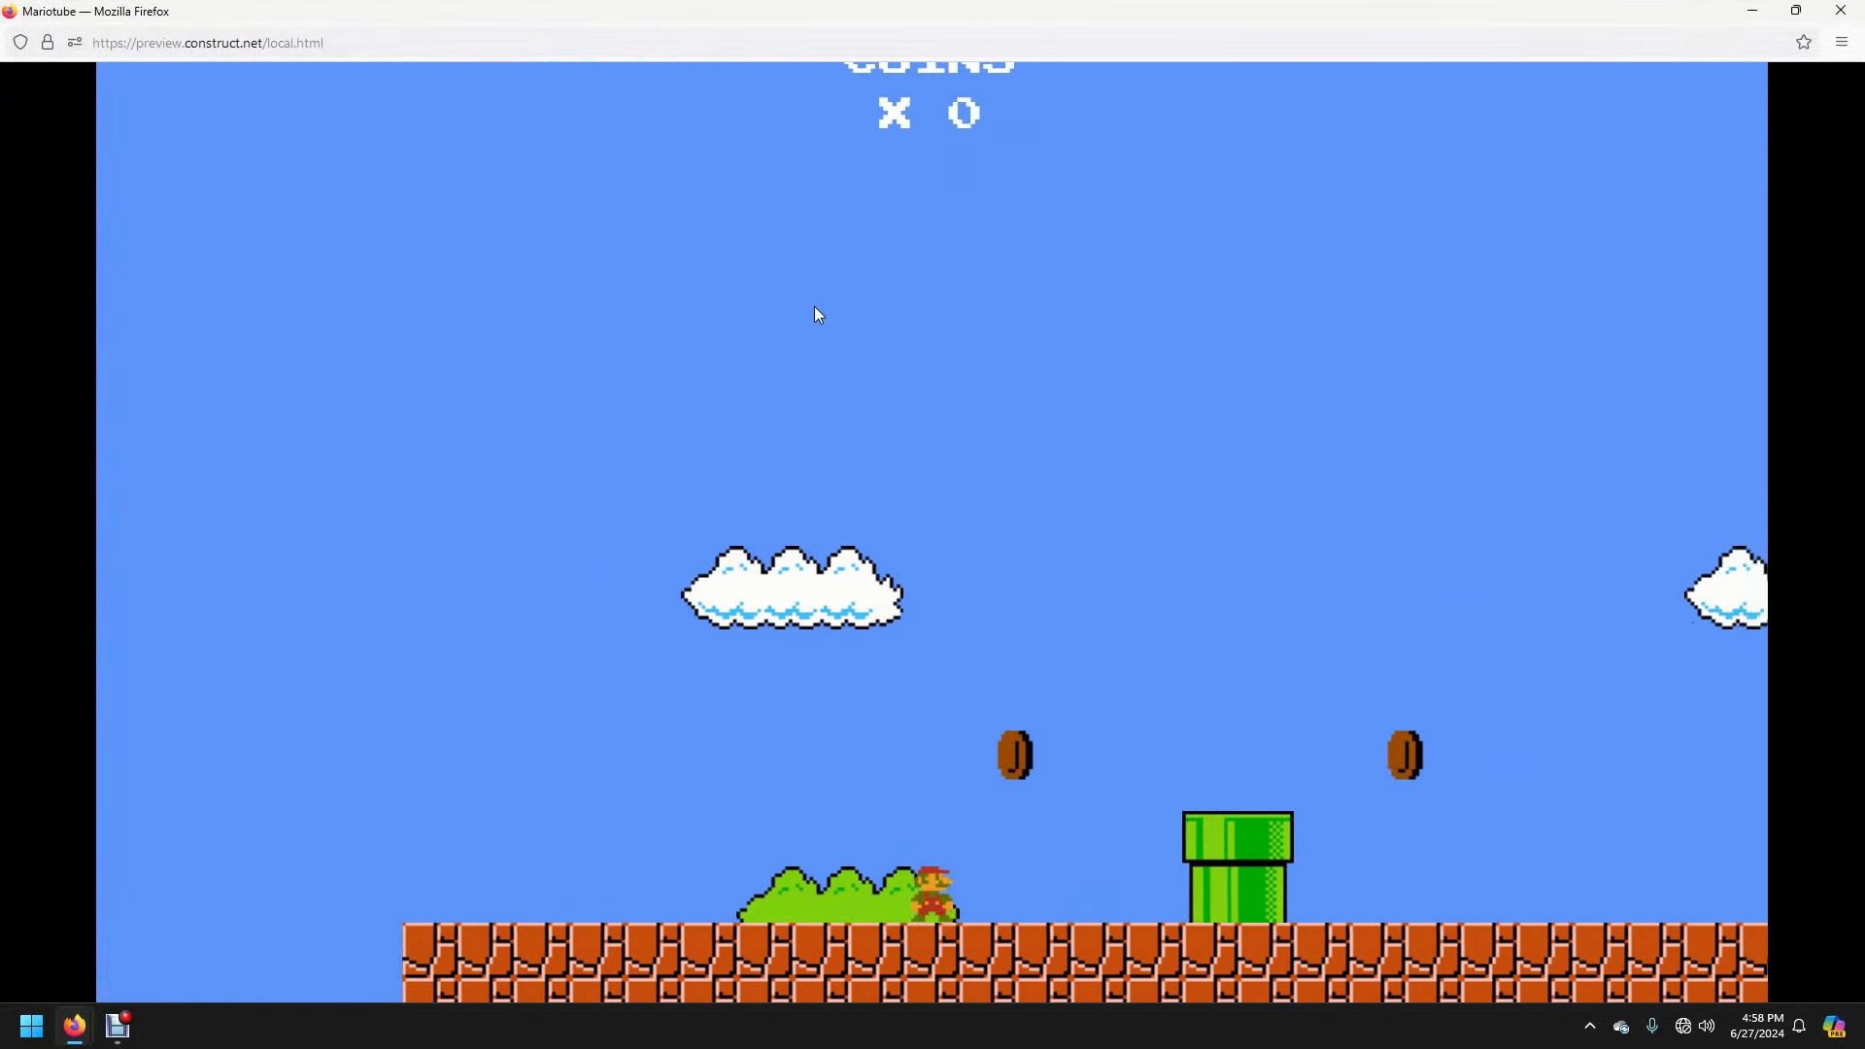
pyautogui.press('Right')
pyautogui.press('Up')
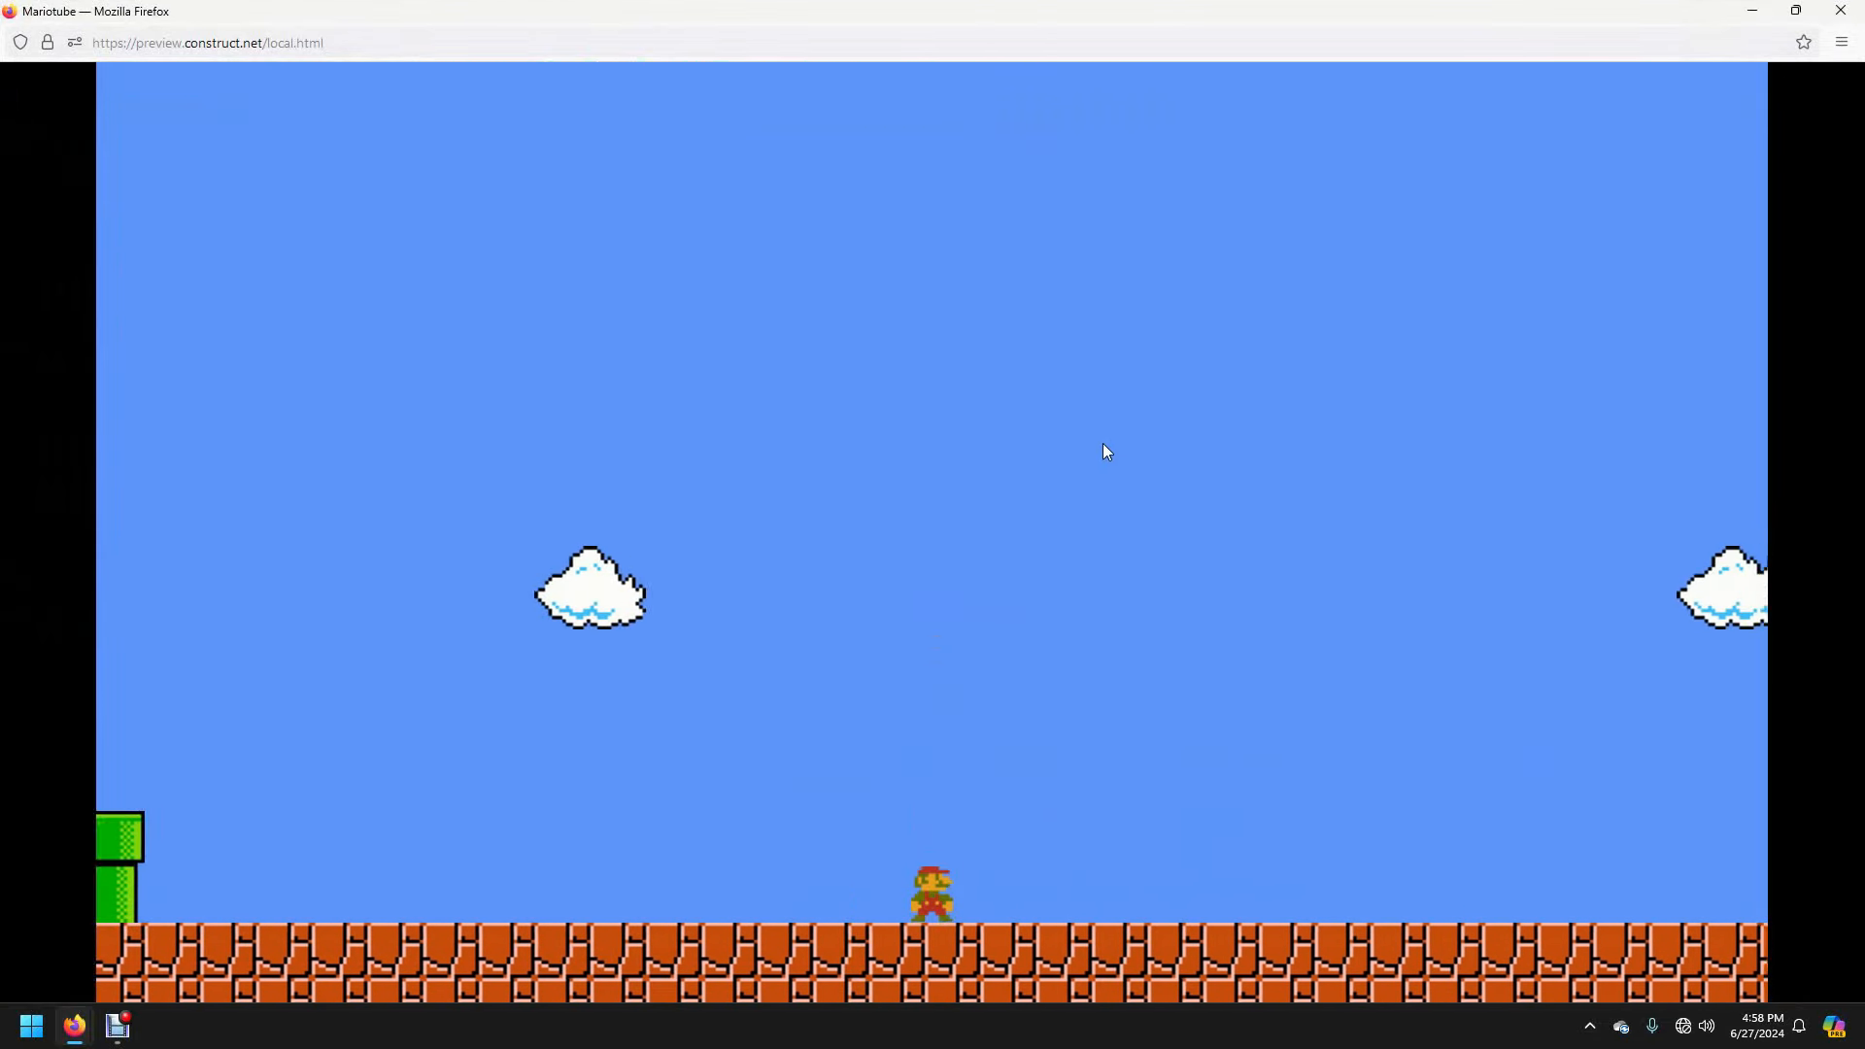
pyautogui.press('Right')
pyautogui.press('Right')
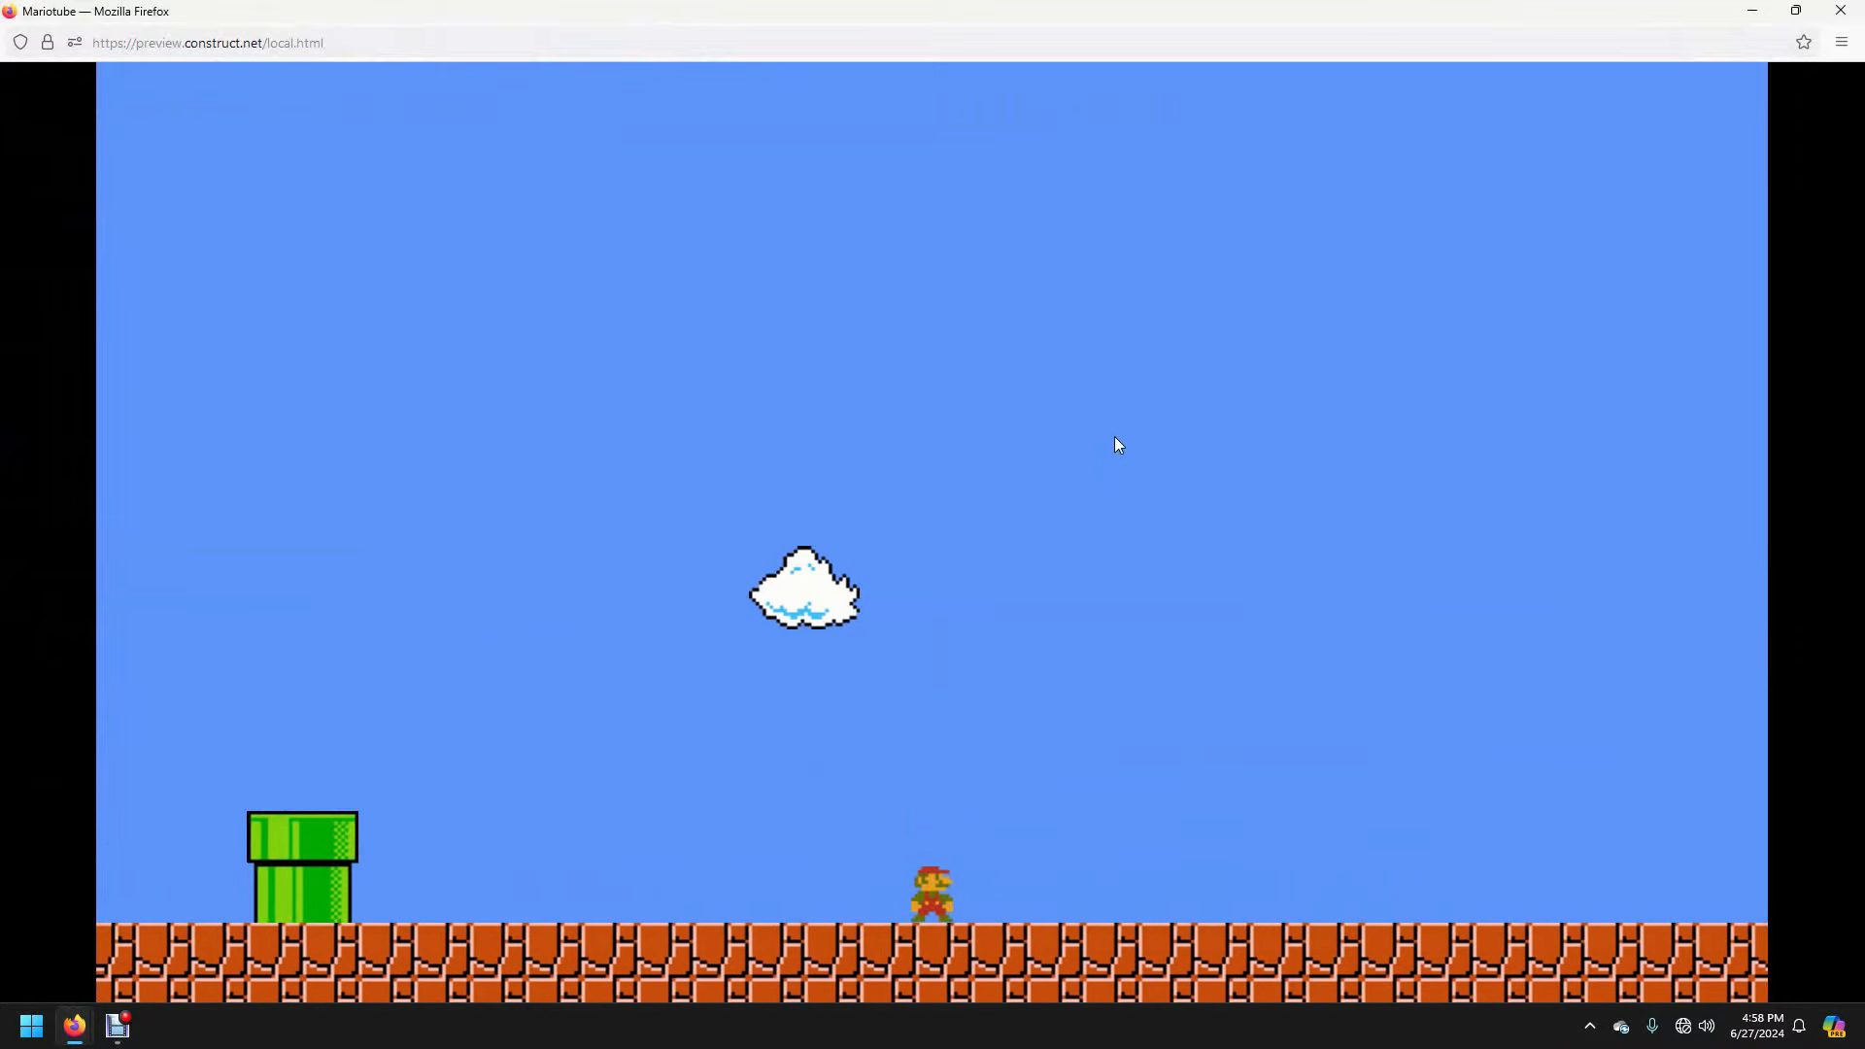
pyautogui.press('Up')
pyautogui.press('Left')
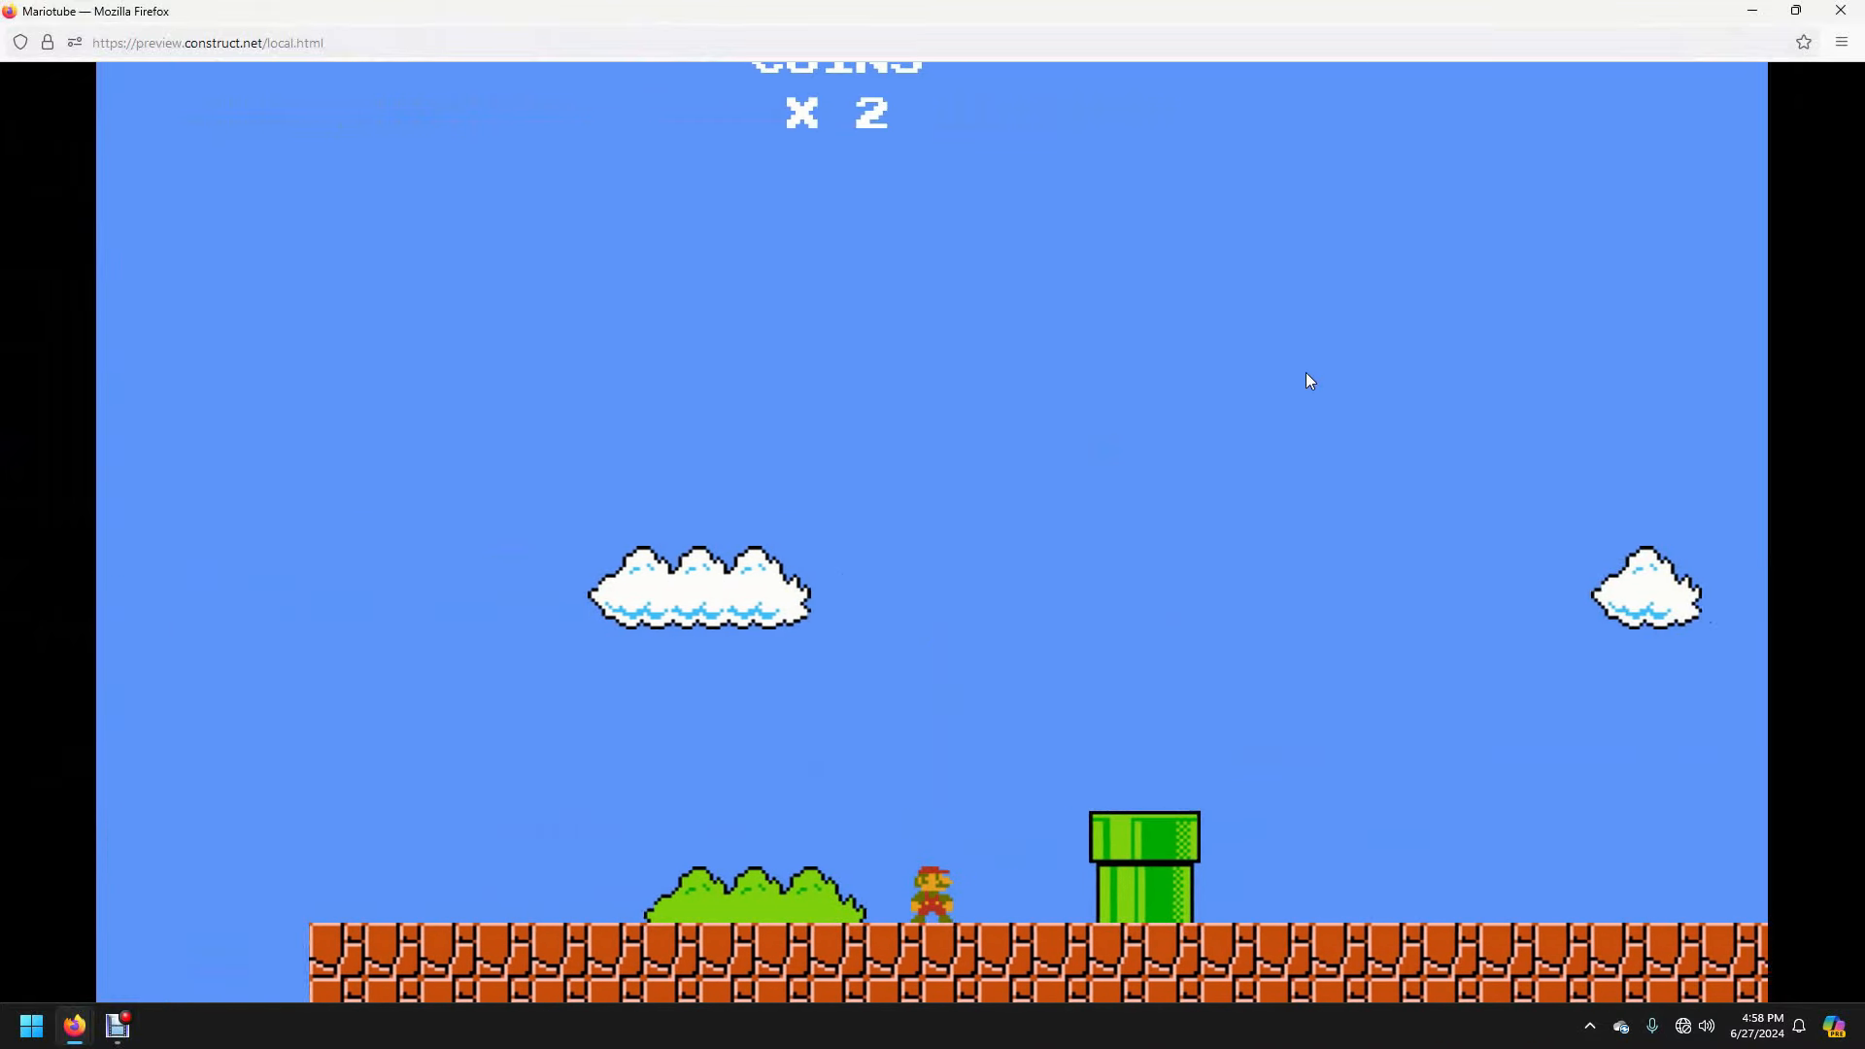
pyautogui.press('Right')
pyautogui.press('Up')
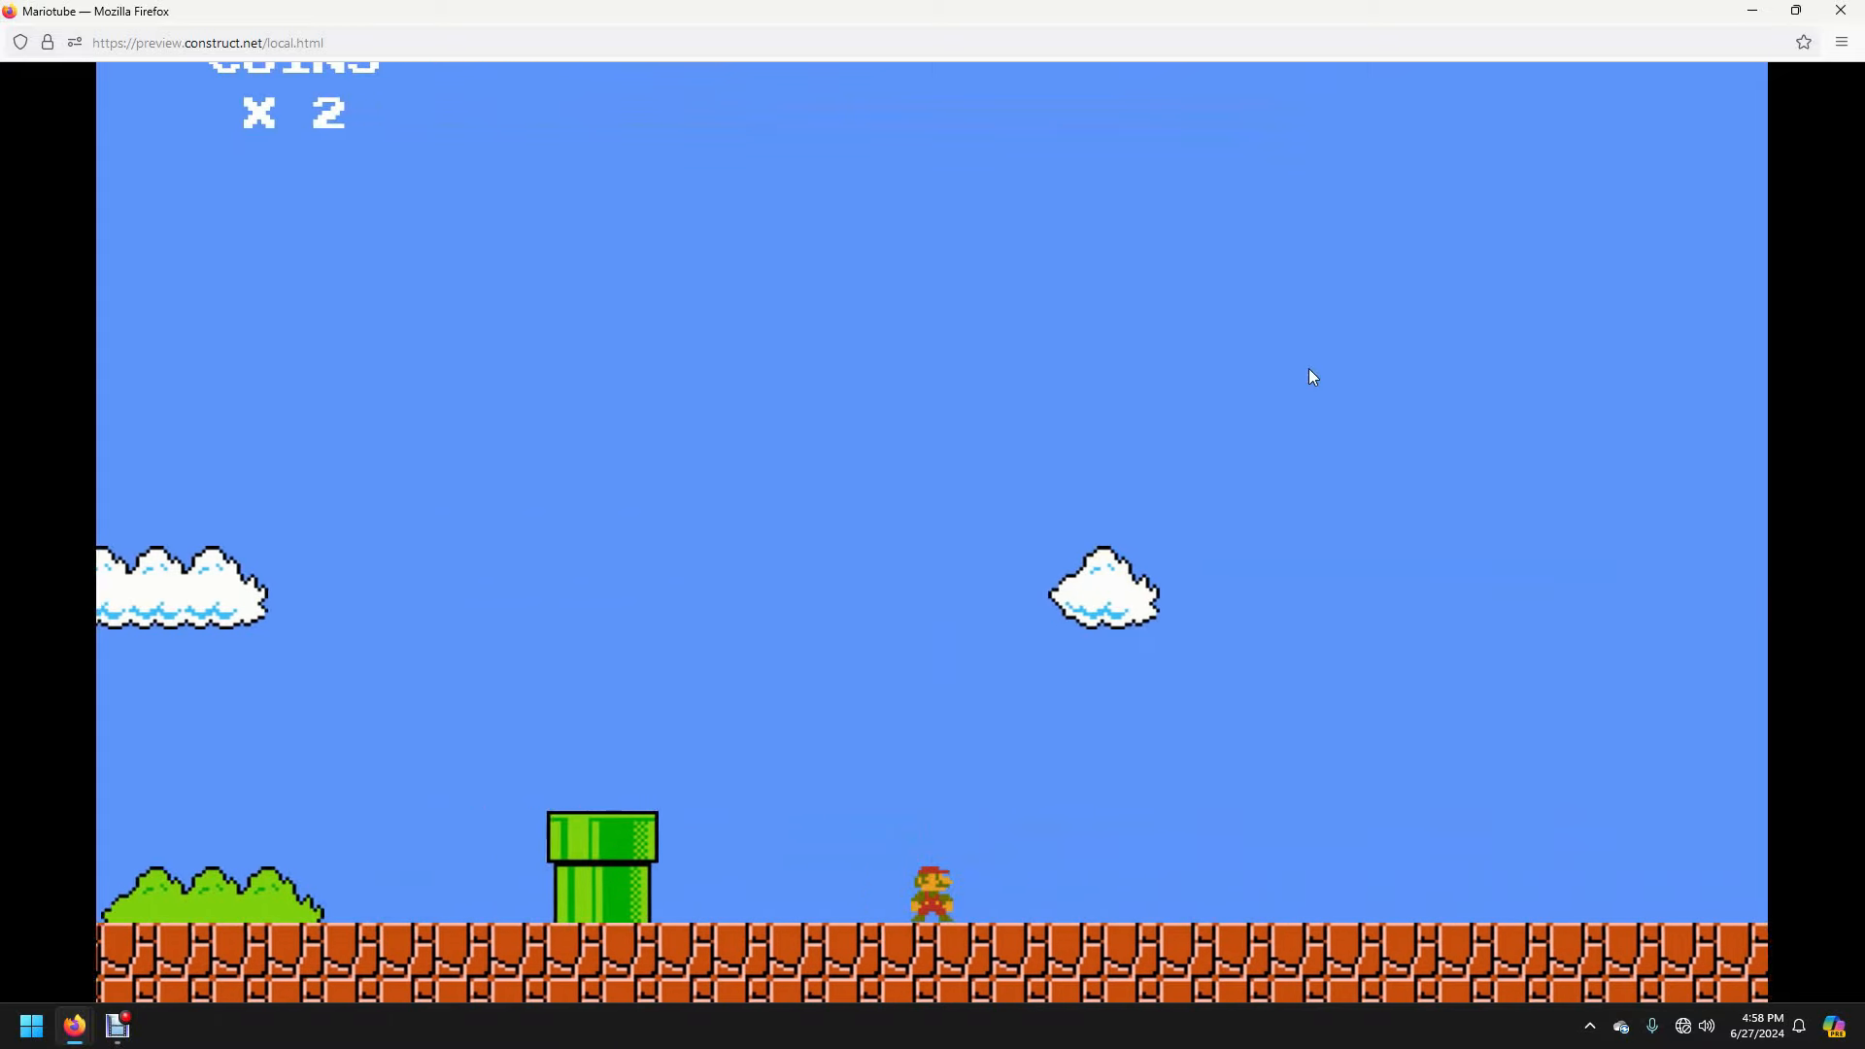
pyautogui.press('Left')
pyautogui.press('Up')
pyautogui.press('Right')
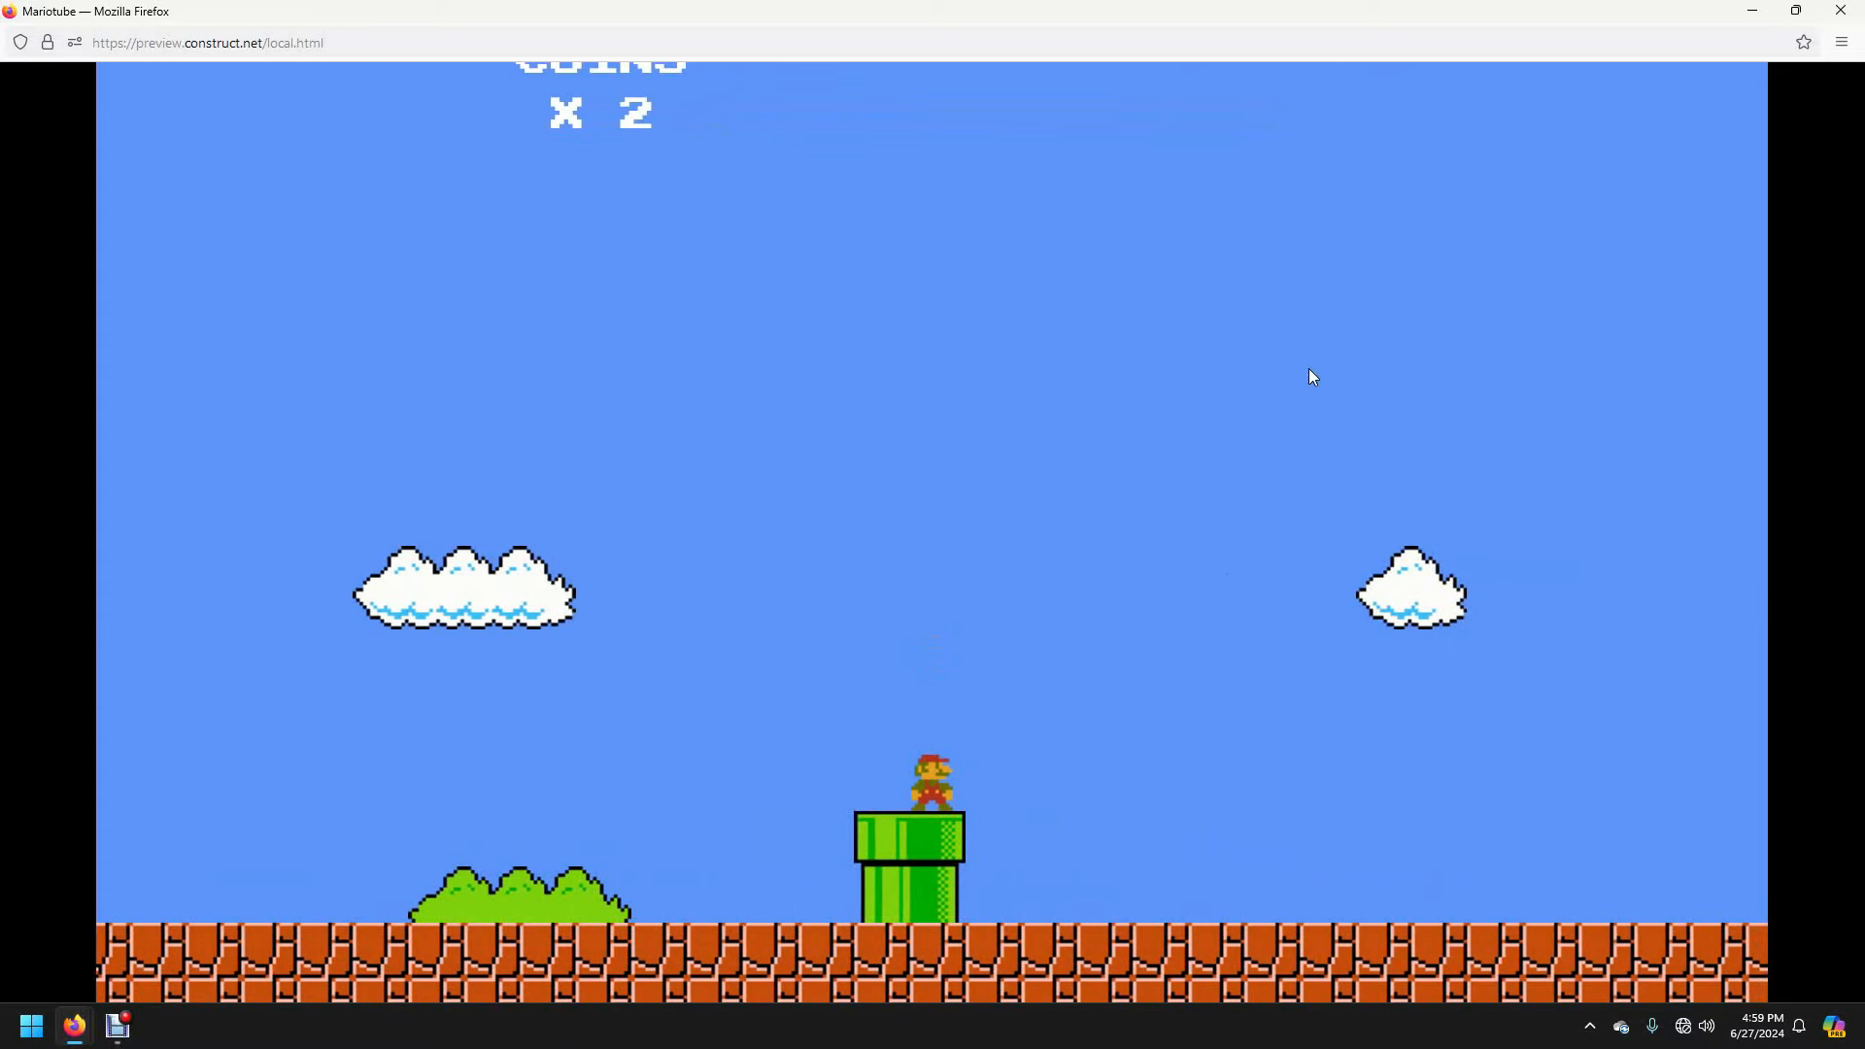
pyautogui.press('Left')
pyautogui.press('Right')
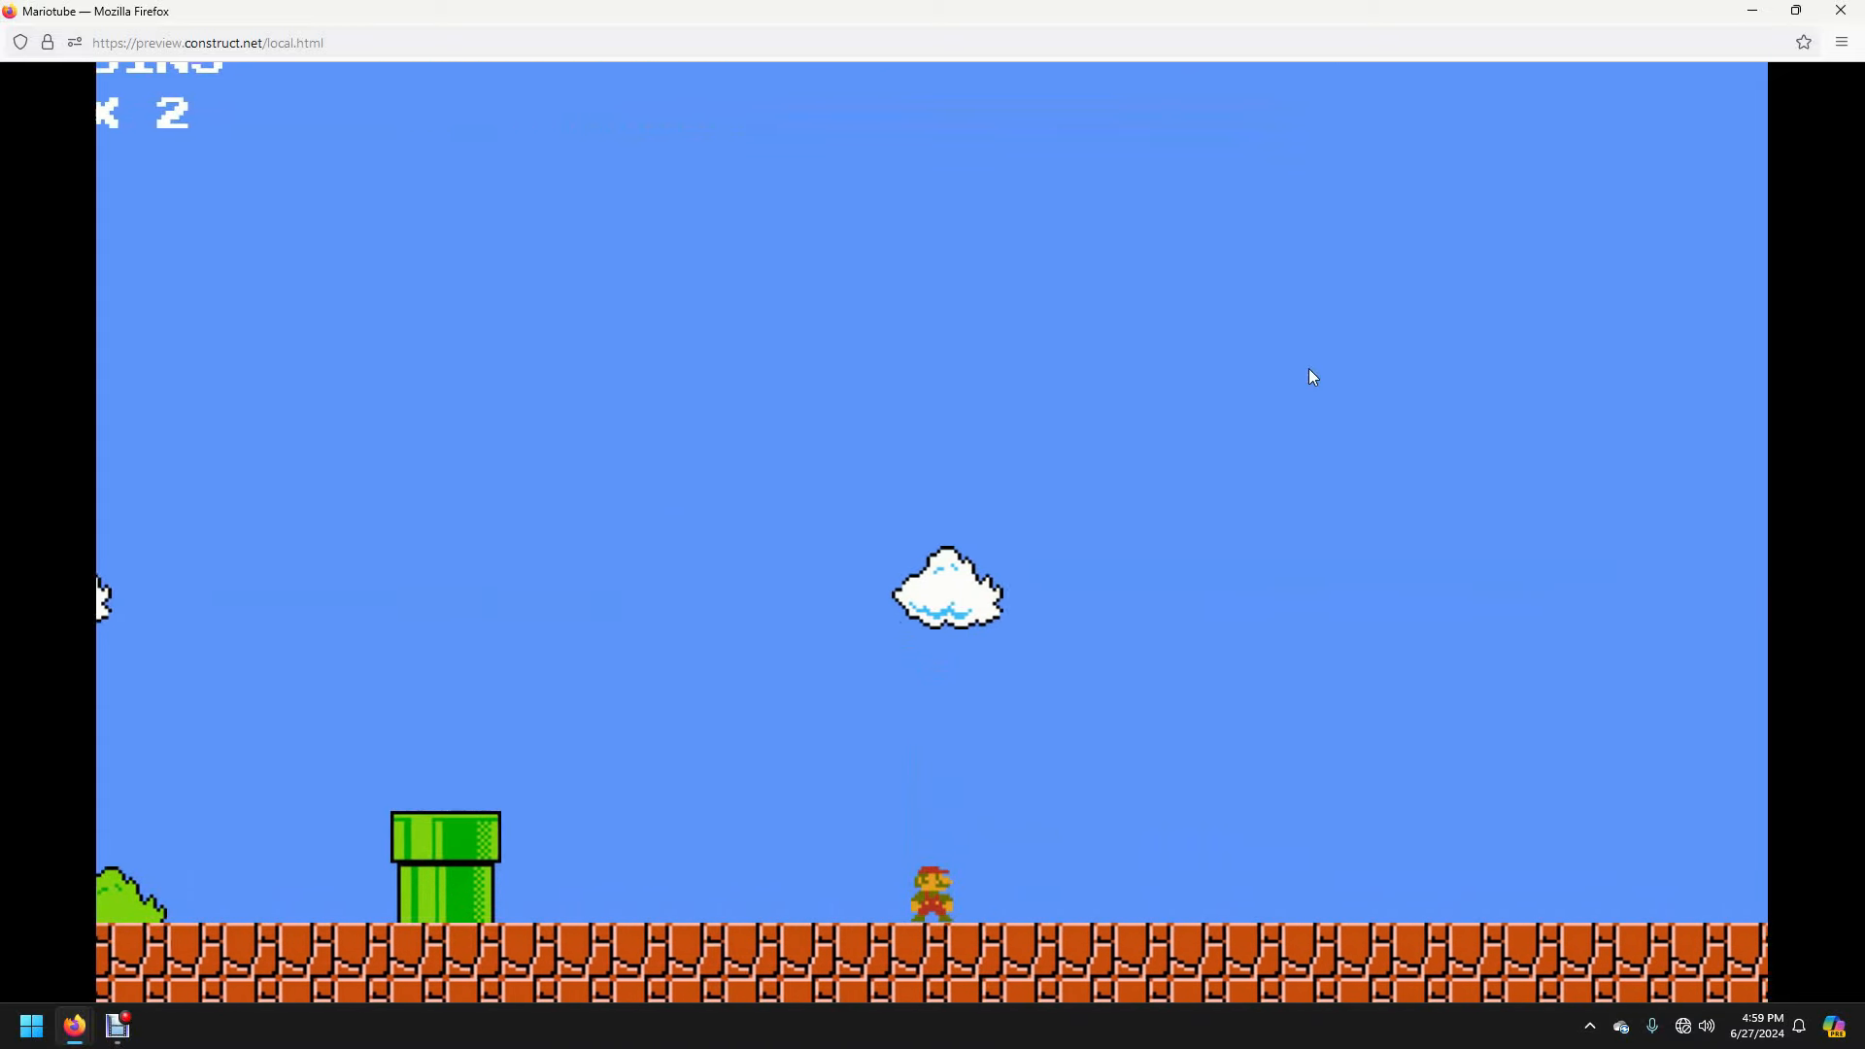
pyautogui.press('Left')
pyautogui.press('Up')
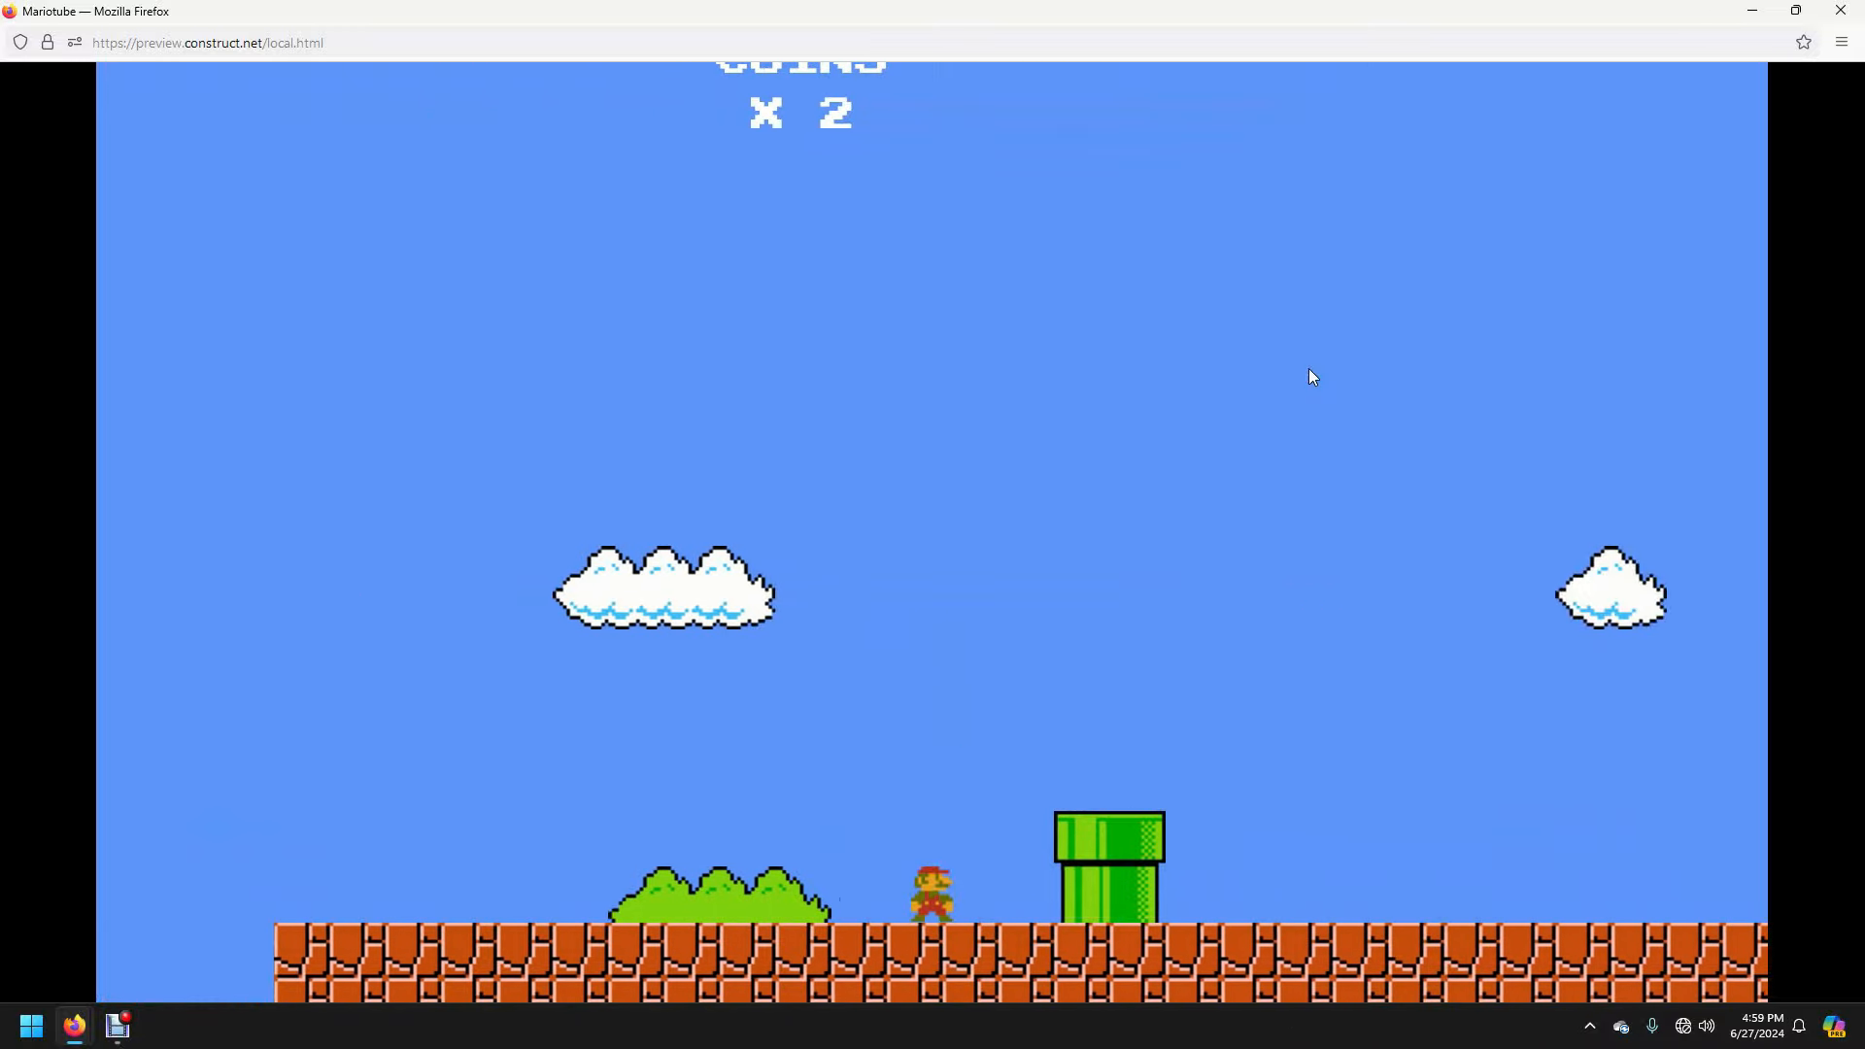
pyautogui.press('Right')
pyautogui.click(1857, 7)
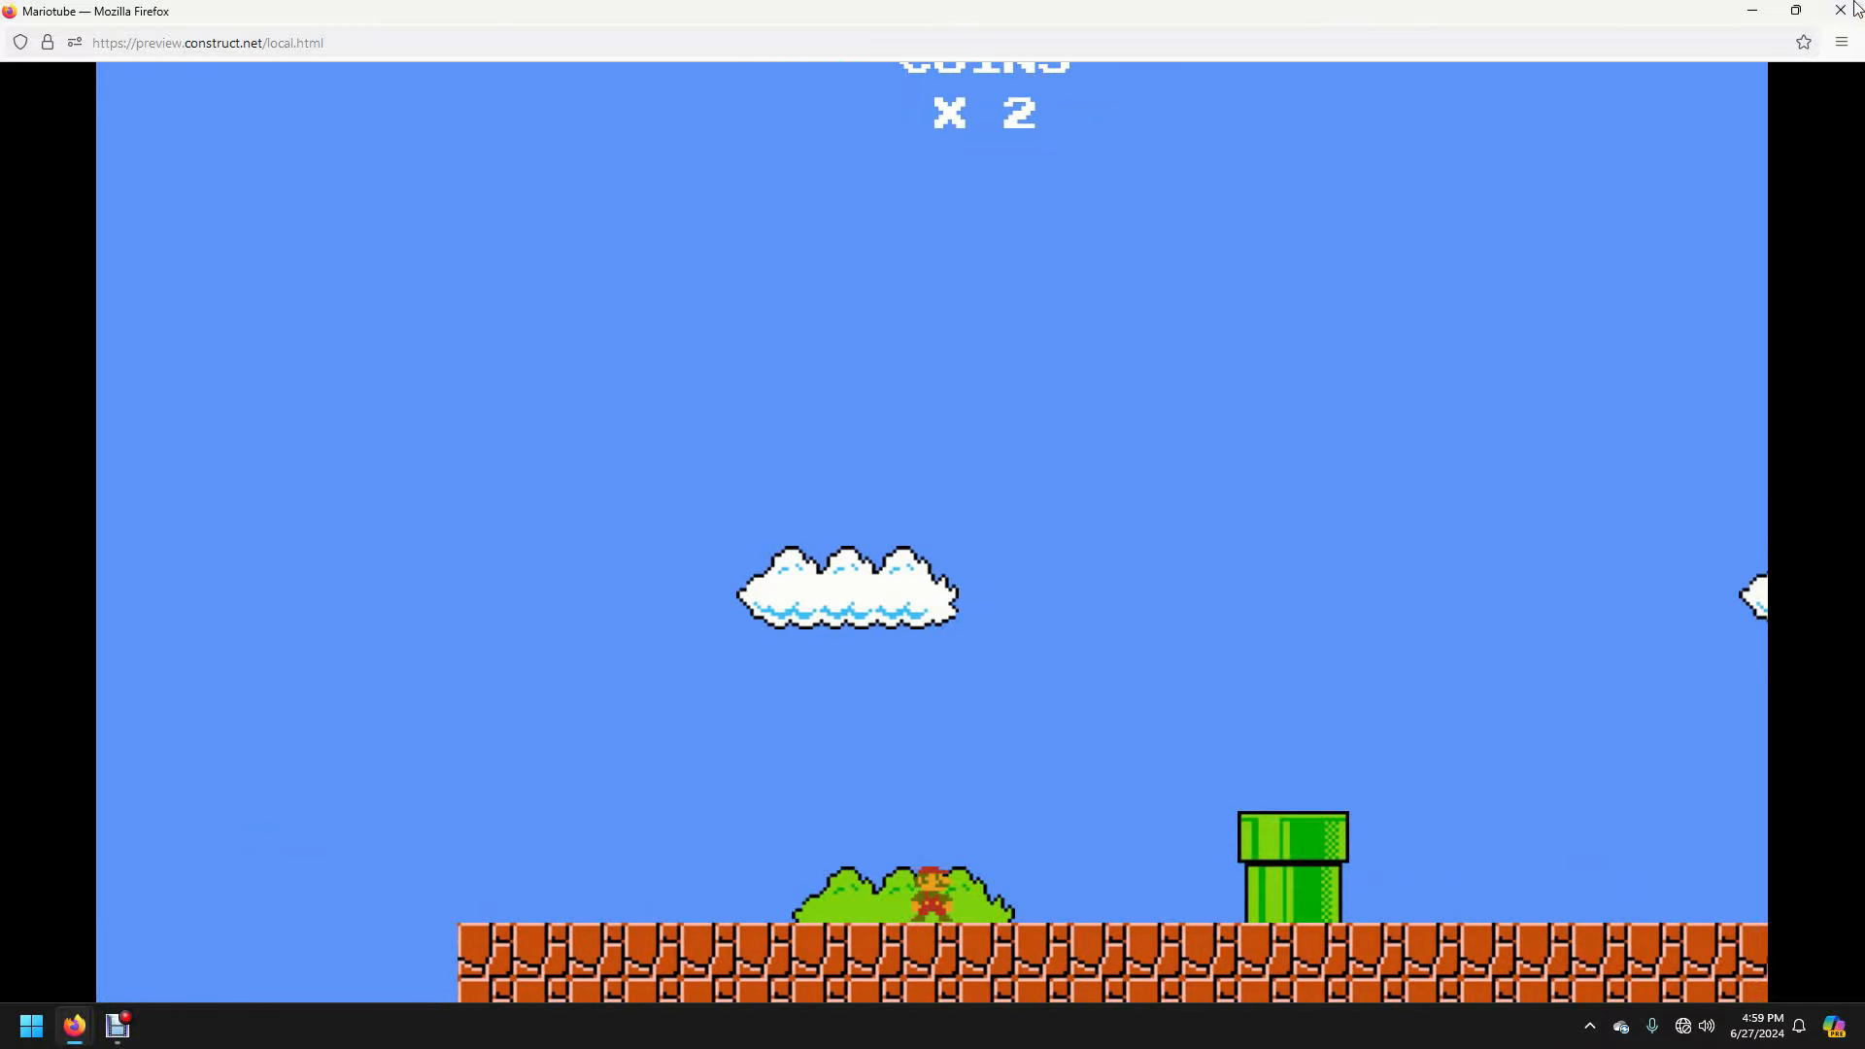
# - Add a new layer above Layer 1 and name it HUD
pyautogui.moveTo(527, 289); pyautogui.dragTo(816, 417)
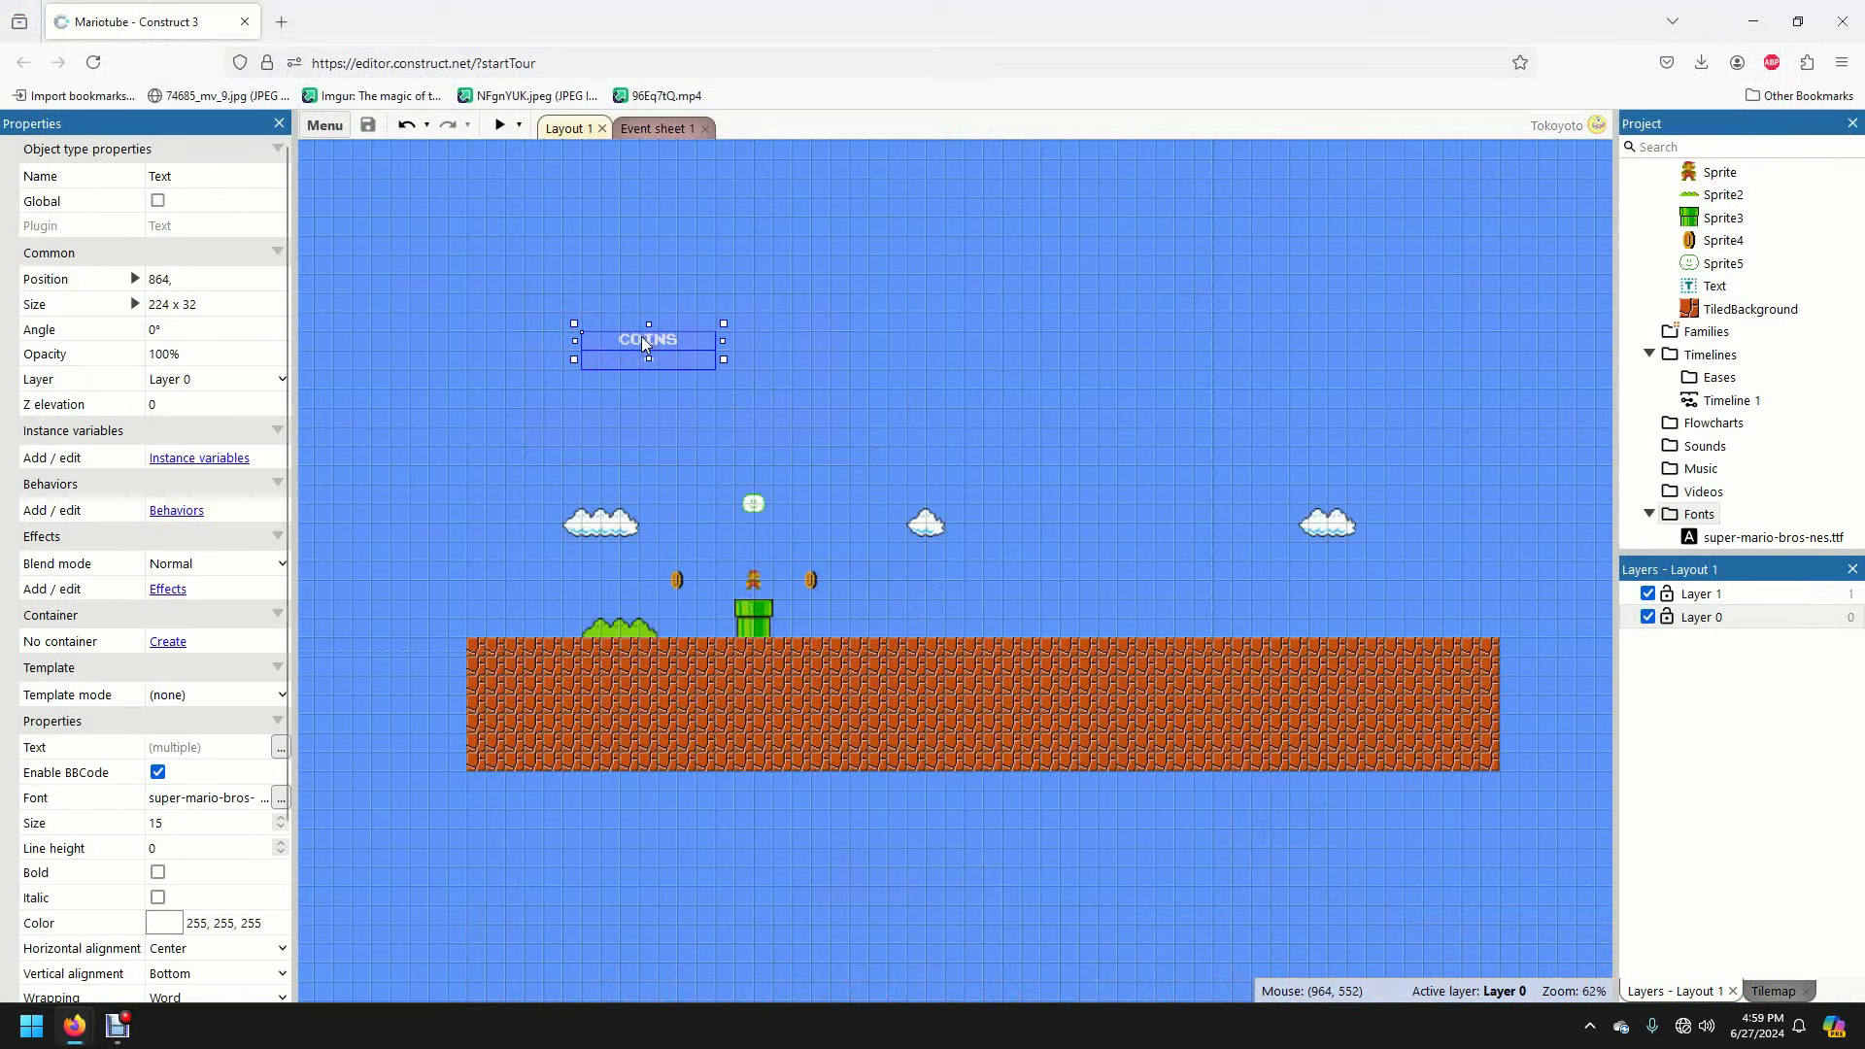
pyautogui.click(1710, 594)
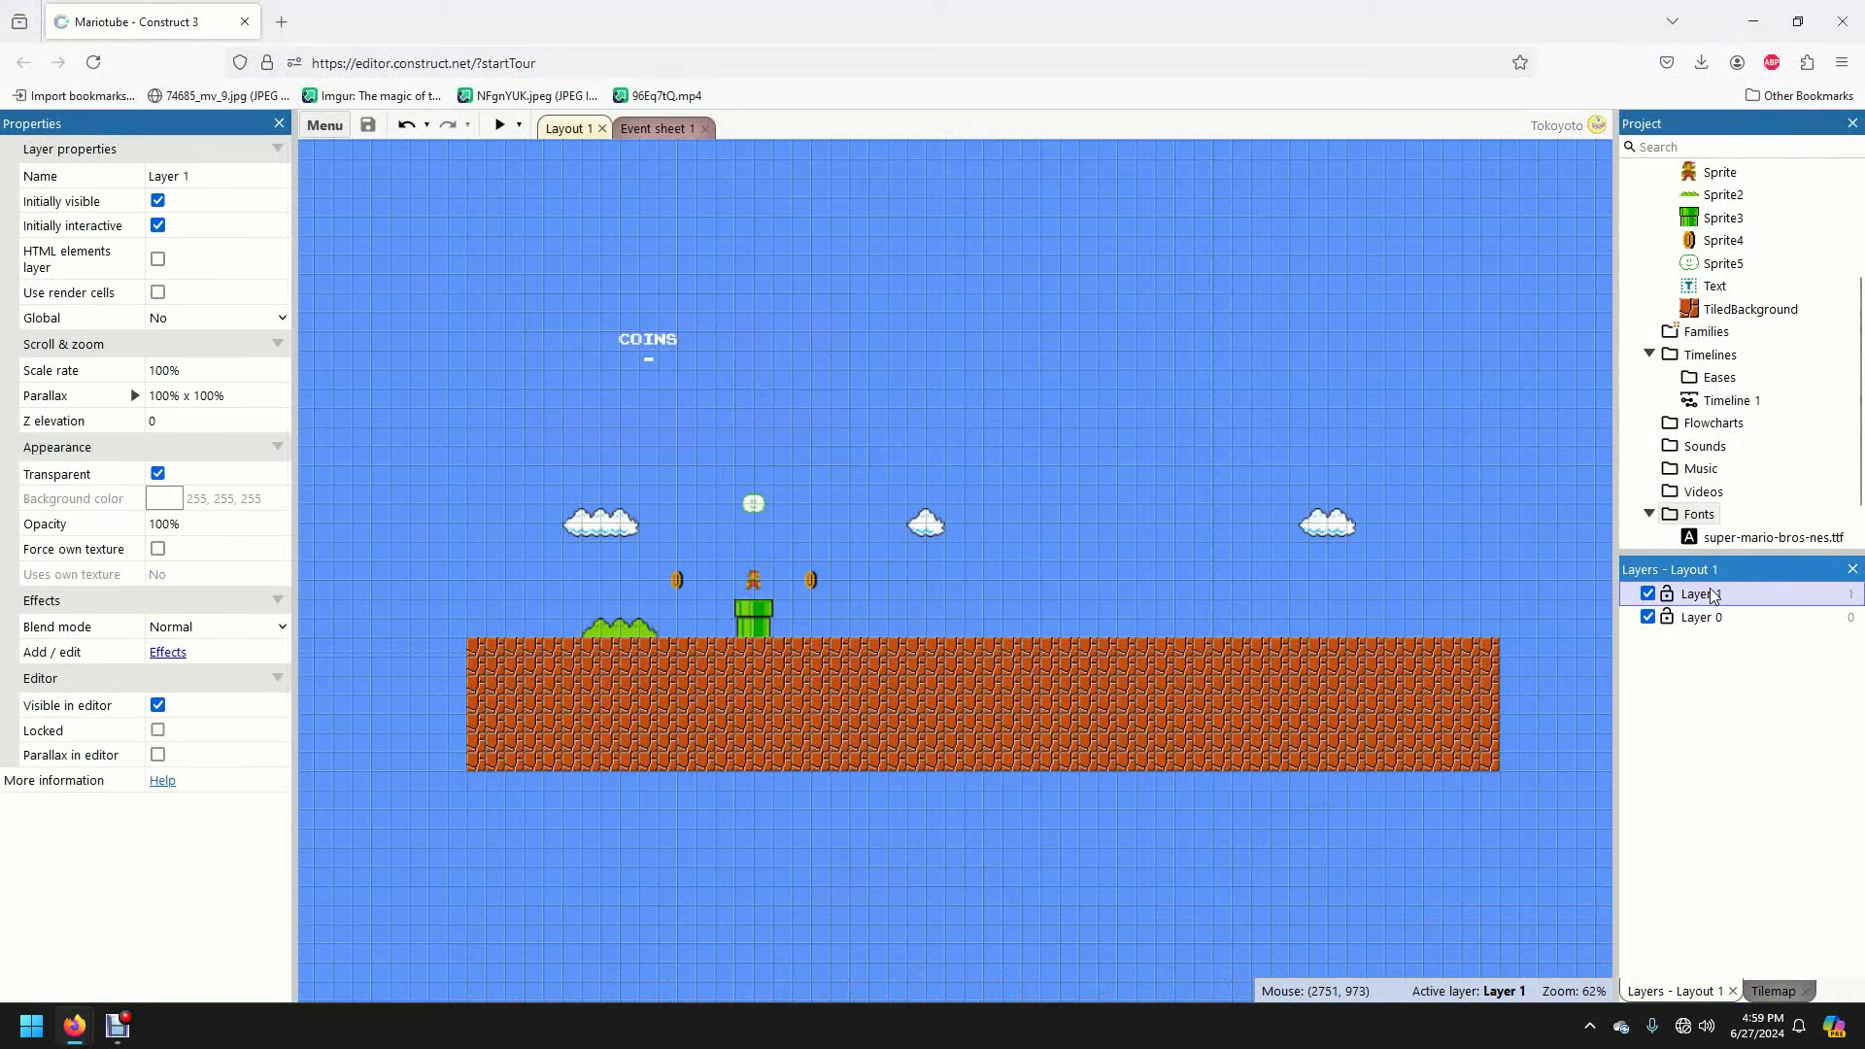
pyautogui.rightClick(1712, 594)
pyautogui.click(1686, 607)
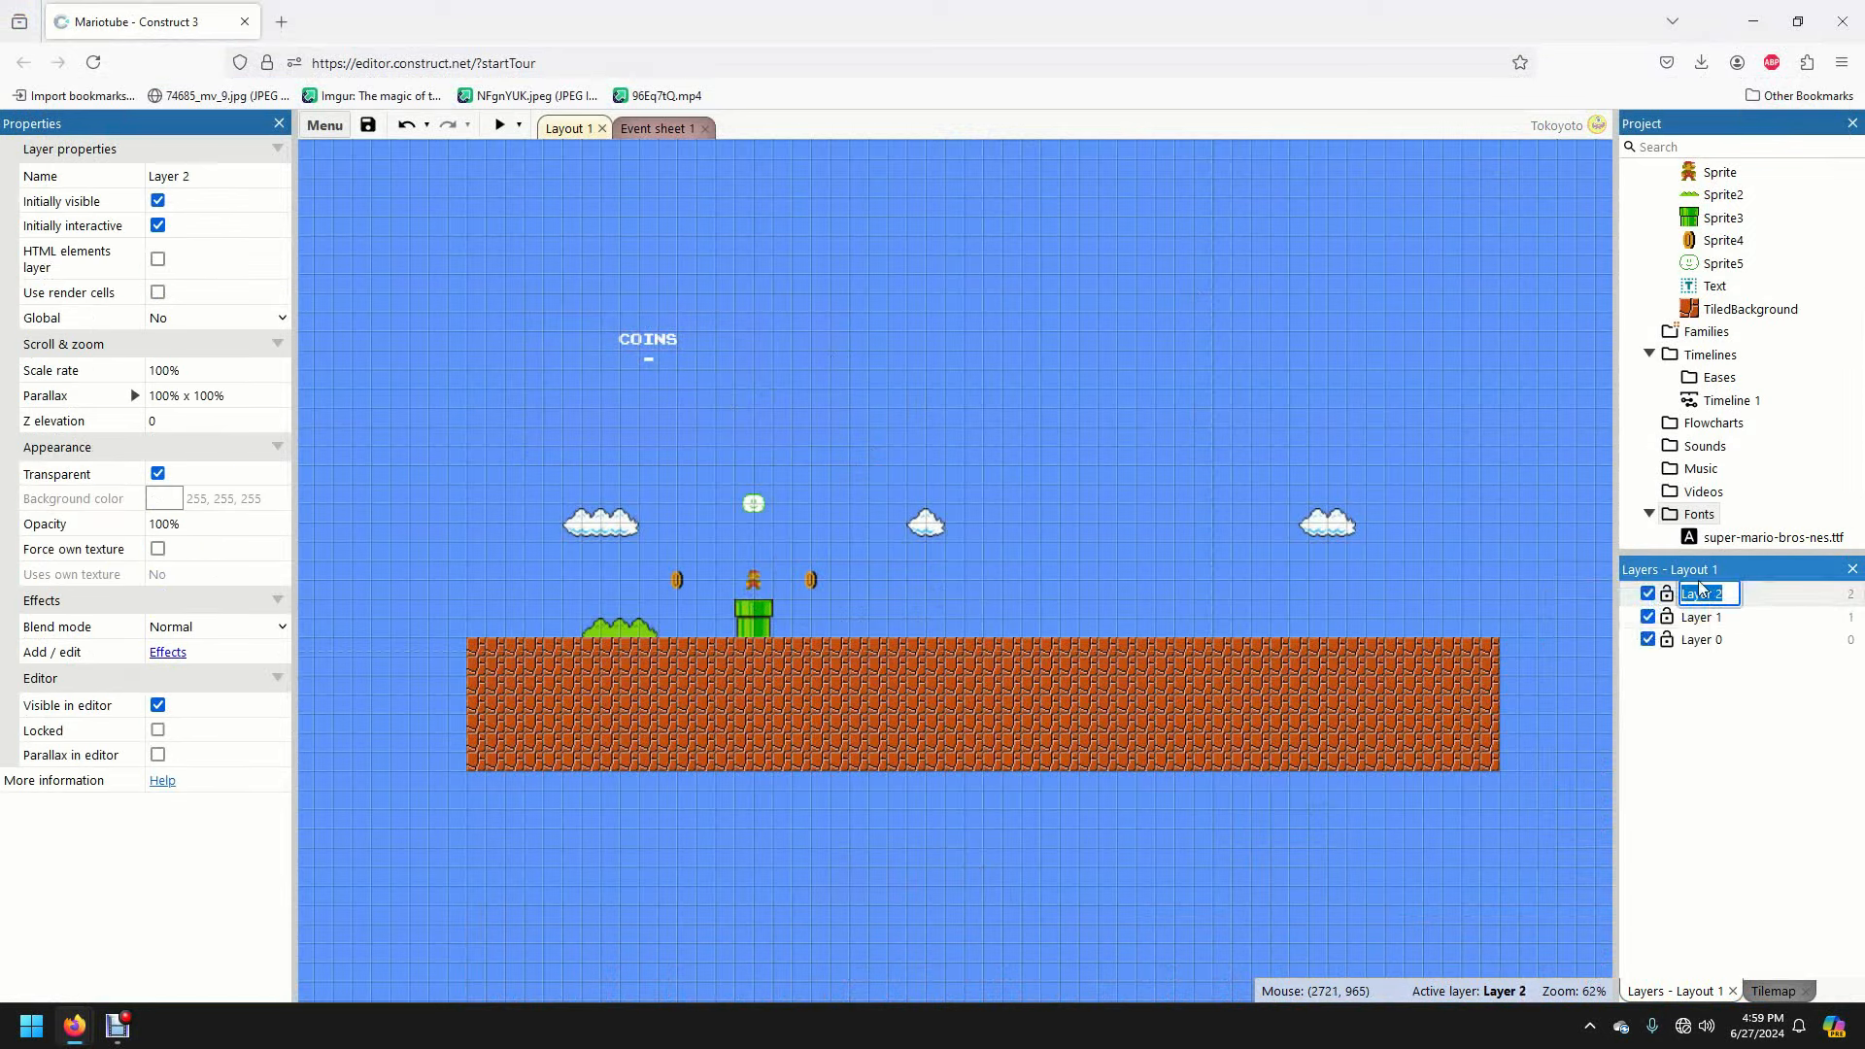
pyautogui.write('HUD')
pyautogui.press('Return')
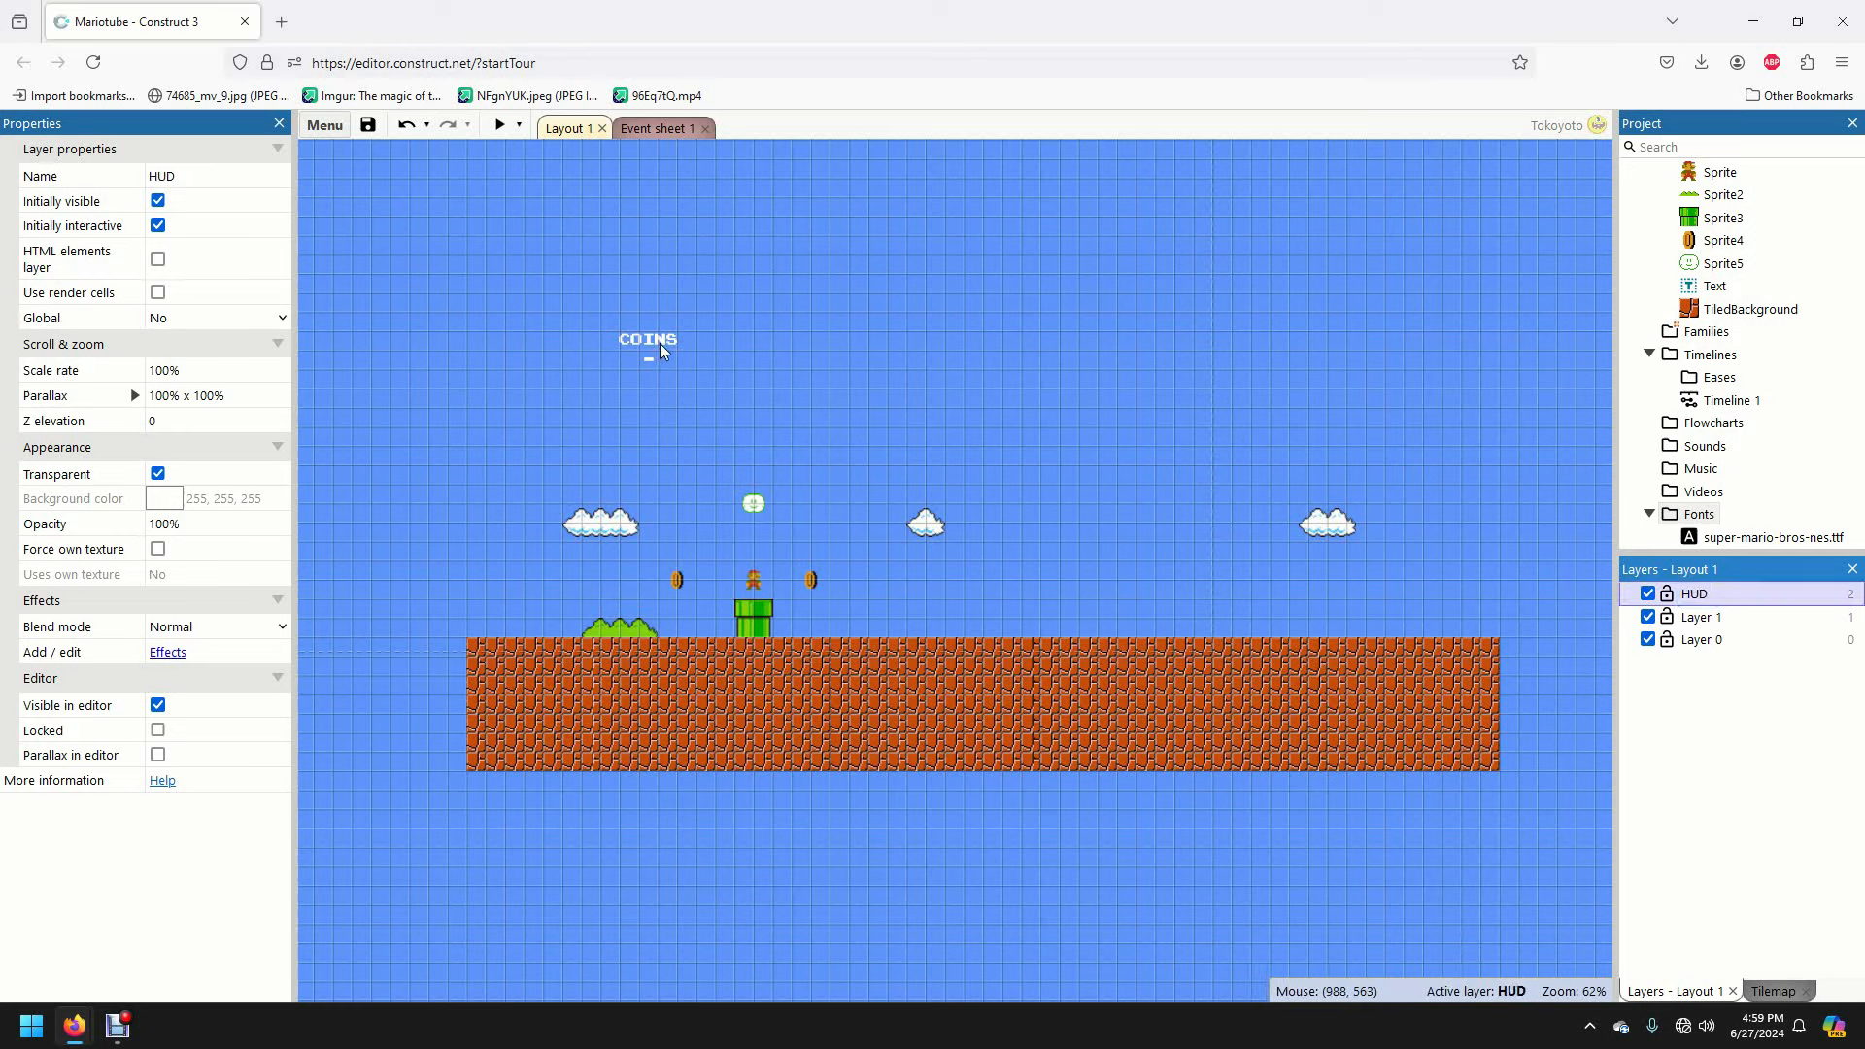
# - Set the HUD layer's horizontal parallax to 0%
pyautogui.click(136, 396)
pyautogui.click(199, 424)
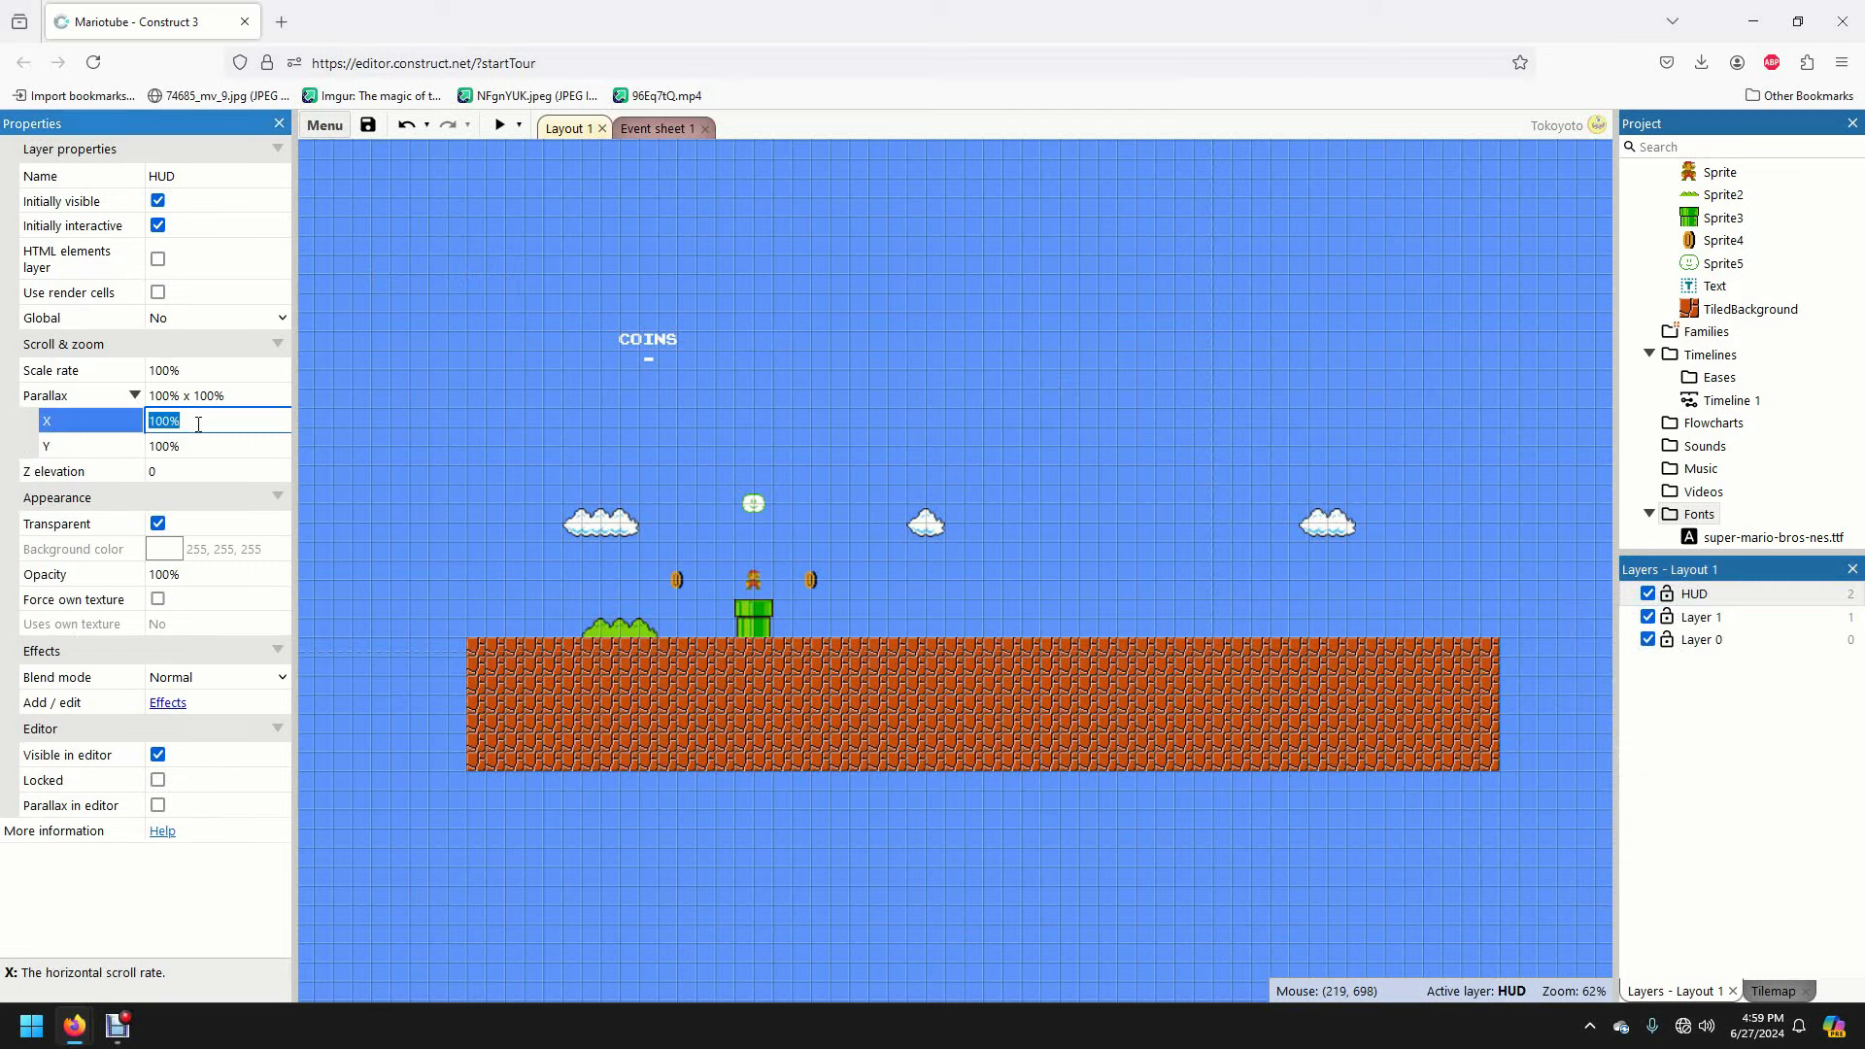
pyautogui.write('0')
pyautogui.press('Tab')
# - Select both coin counter texts and move them from Layer 0 to the HUD layer
pyautogui.click(648, 350)
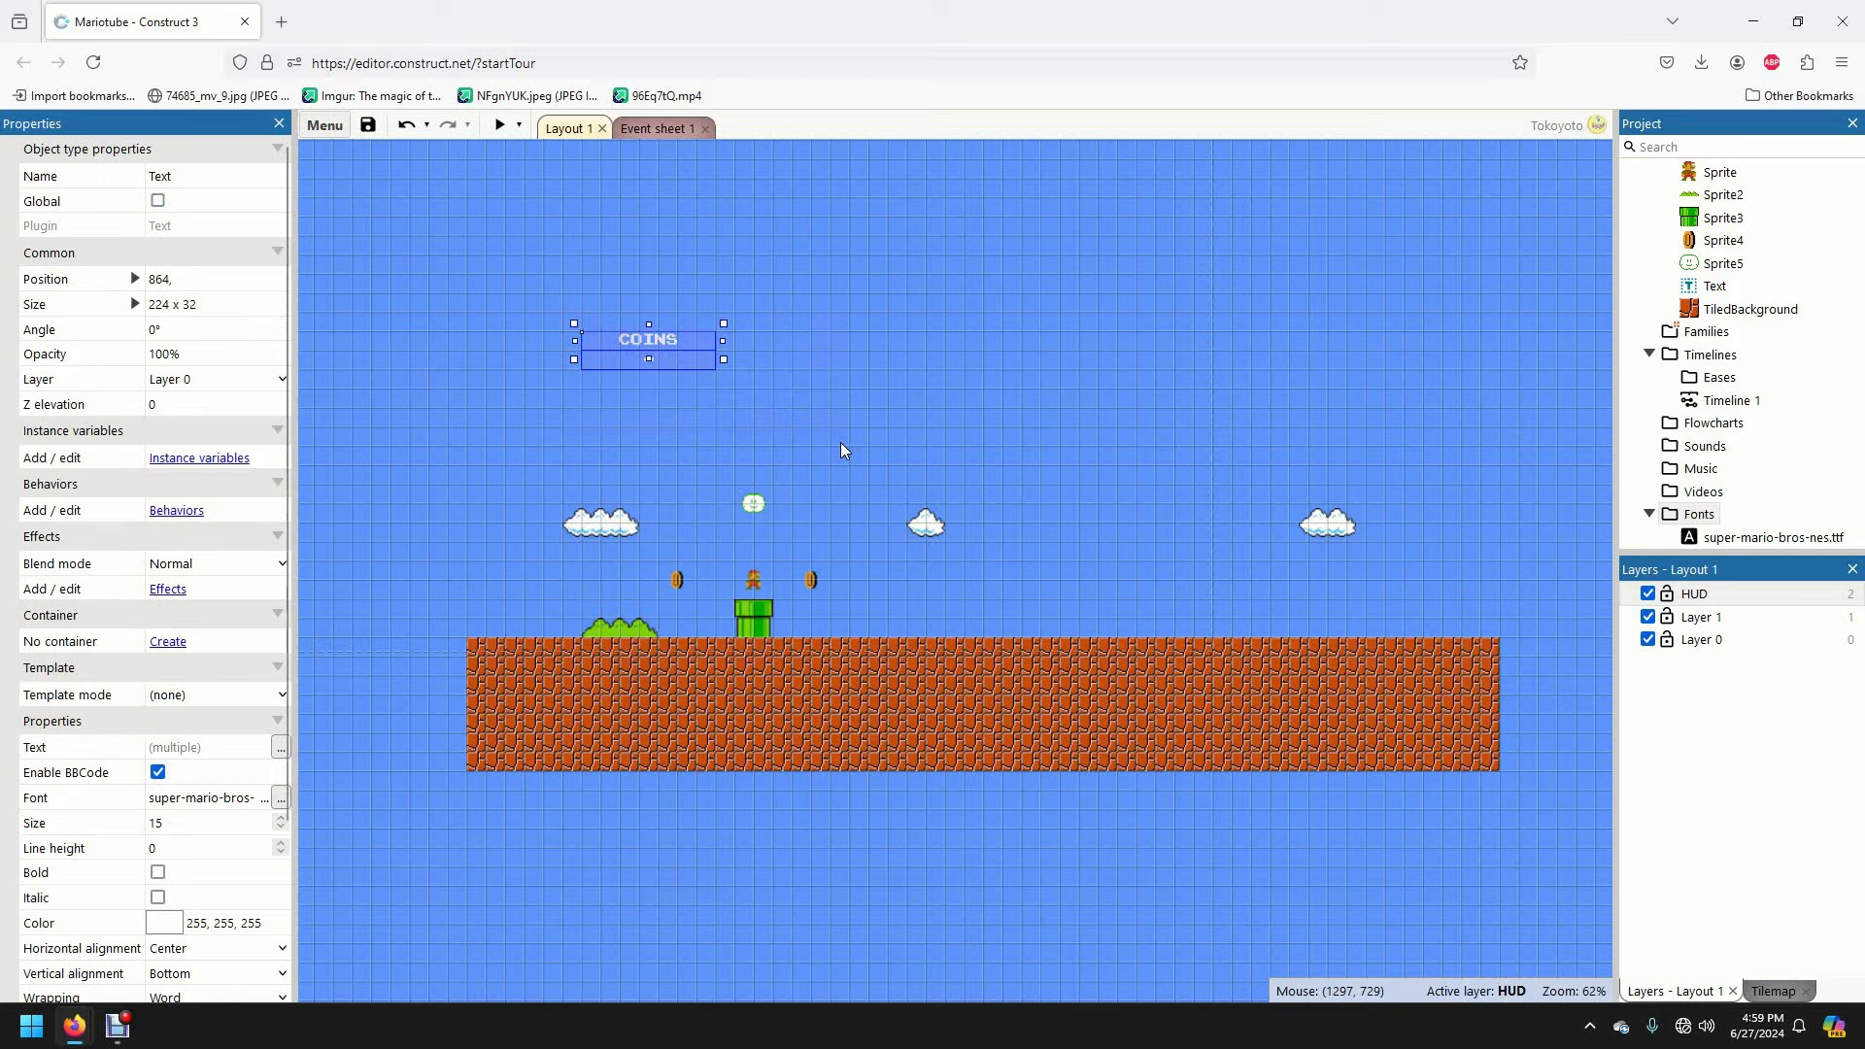
pyautogui.rightClick(671, 356)
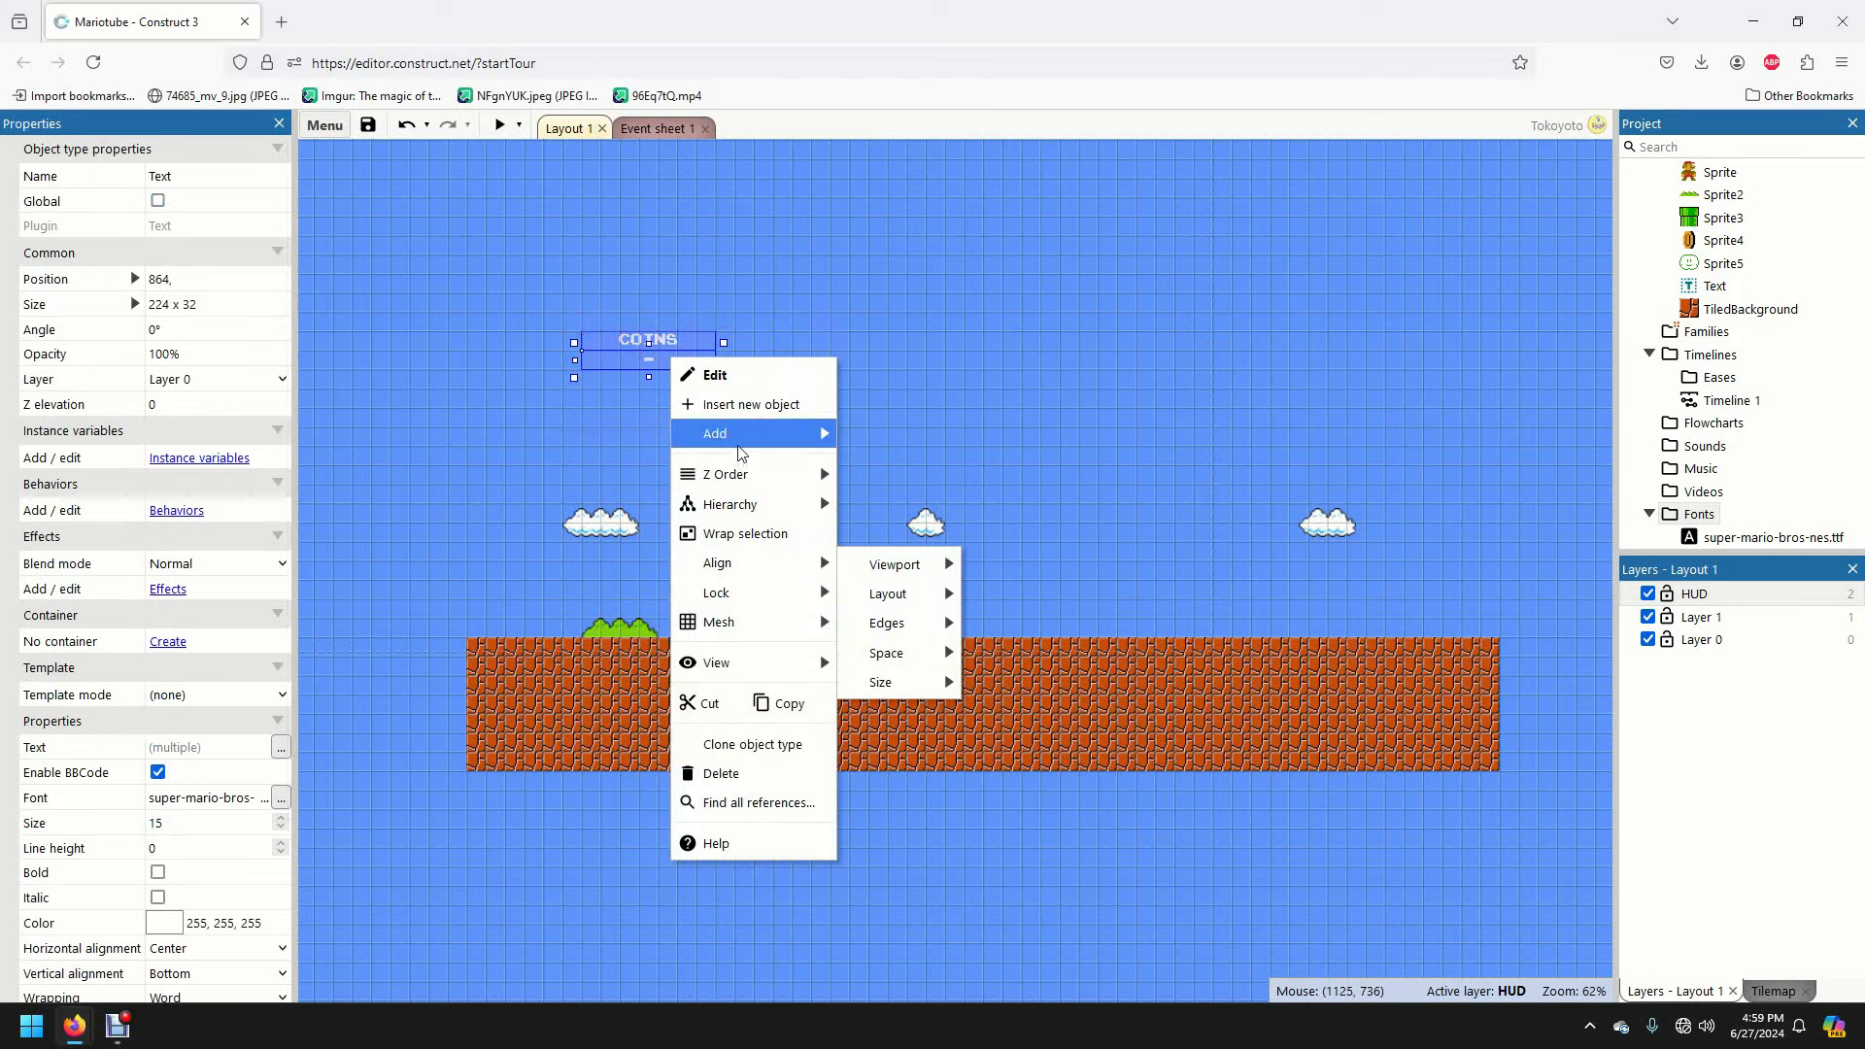
pyautogui.moveTo(748, 472)
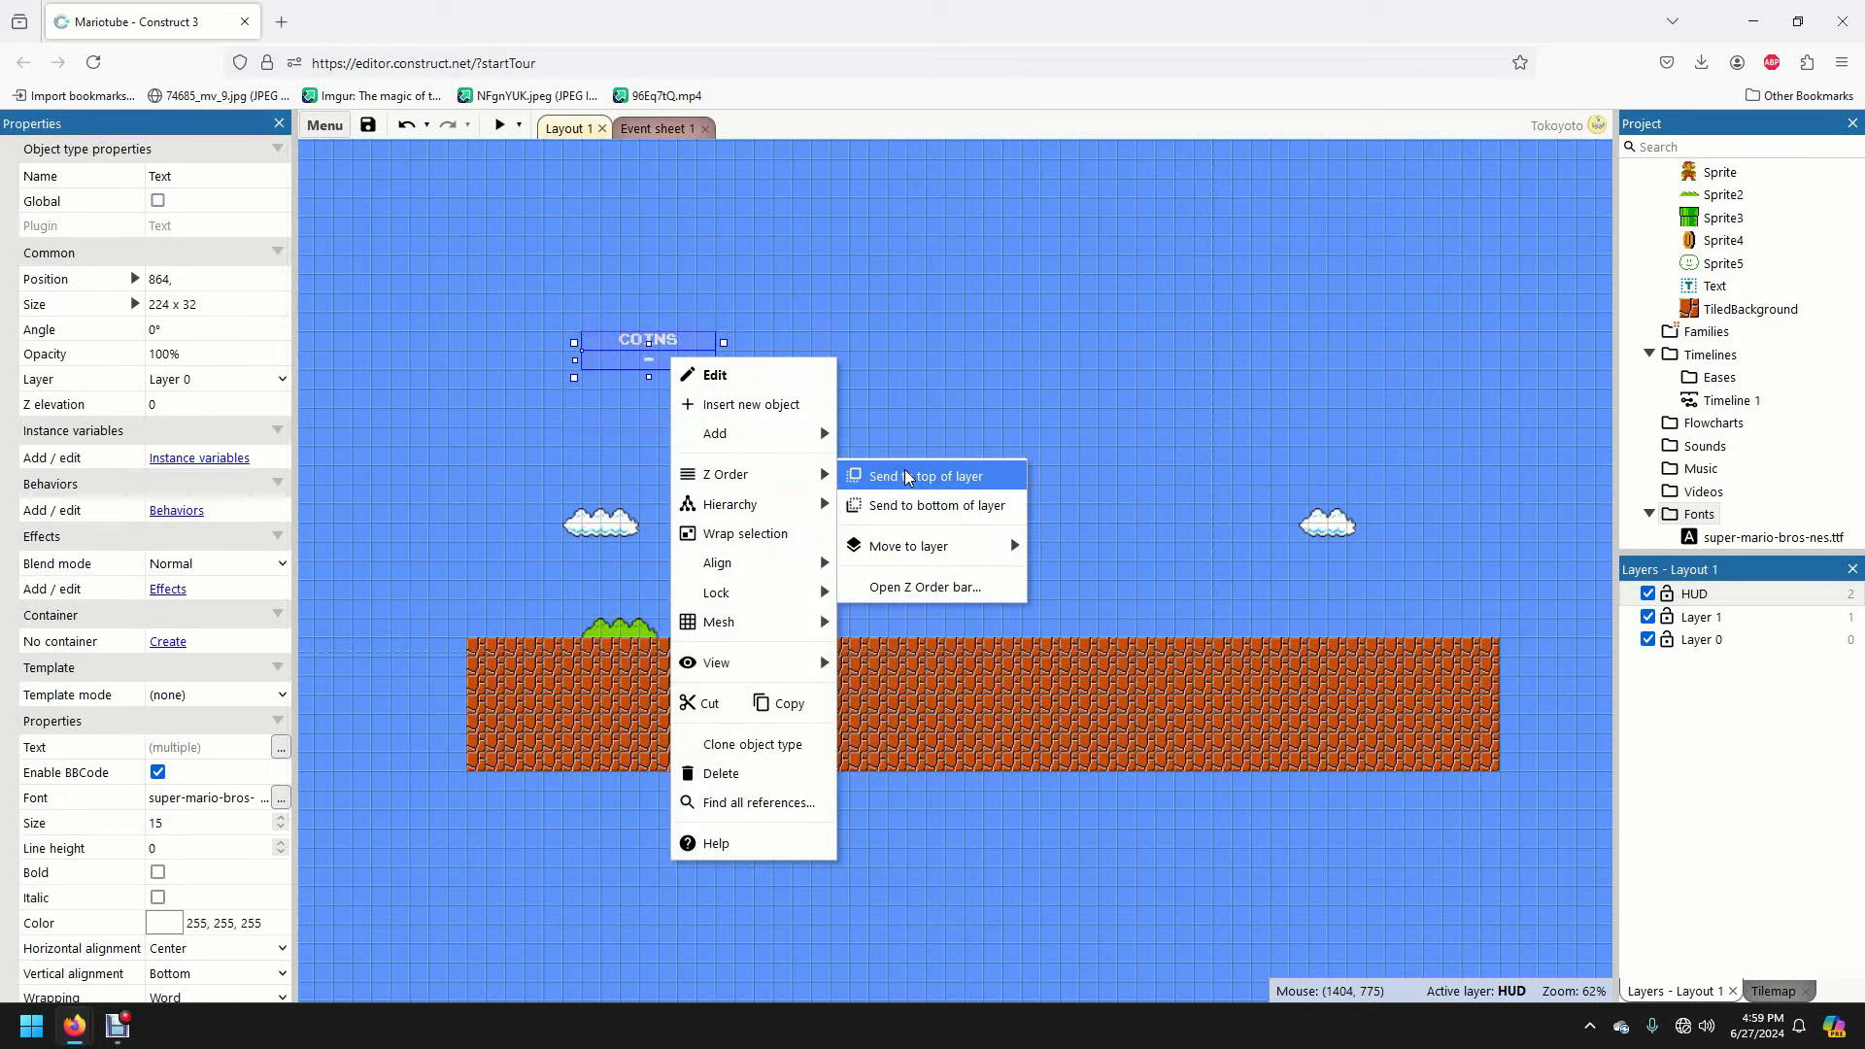
pyautogui.moveTo(945, 541)
pyautogui.click(1064, 541)
# - Place the coin counter texts near the layout's upper-left corner at about X 96, preview the layout and close the preview
pyautogui.moveTo(688, 363); pyautogui.dragTo(1203, 673, button='middle')
pyautogui.moveTo(1203, 674); pyautogui.dragTo(743, 405)
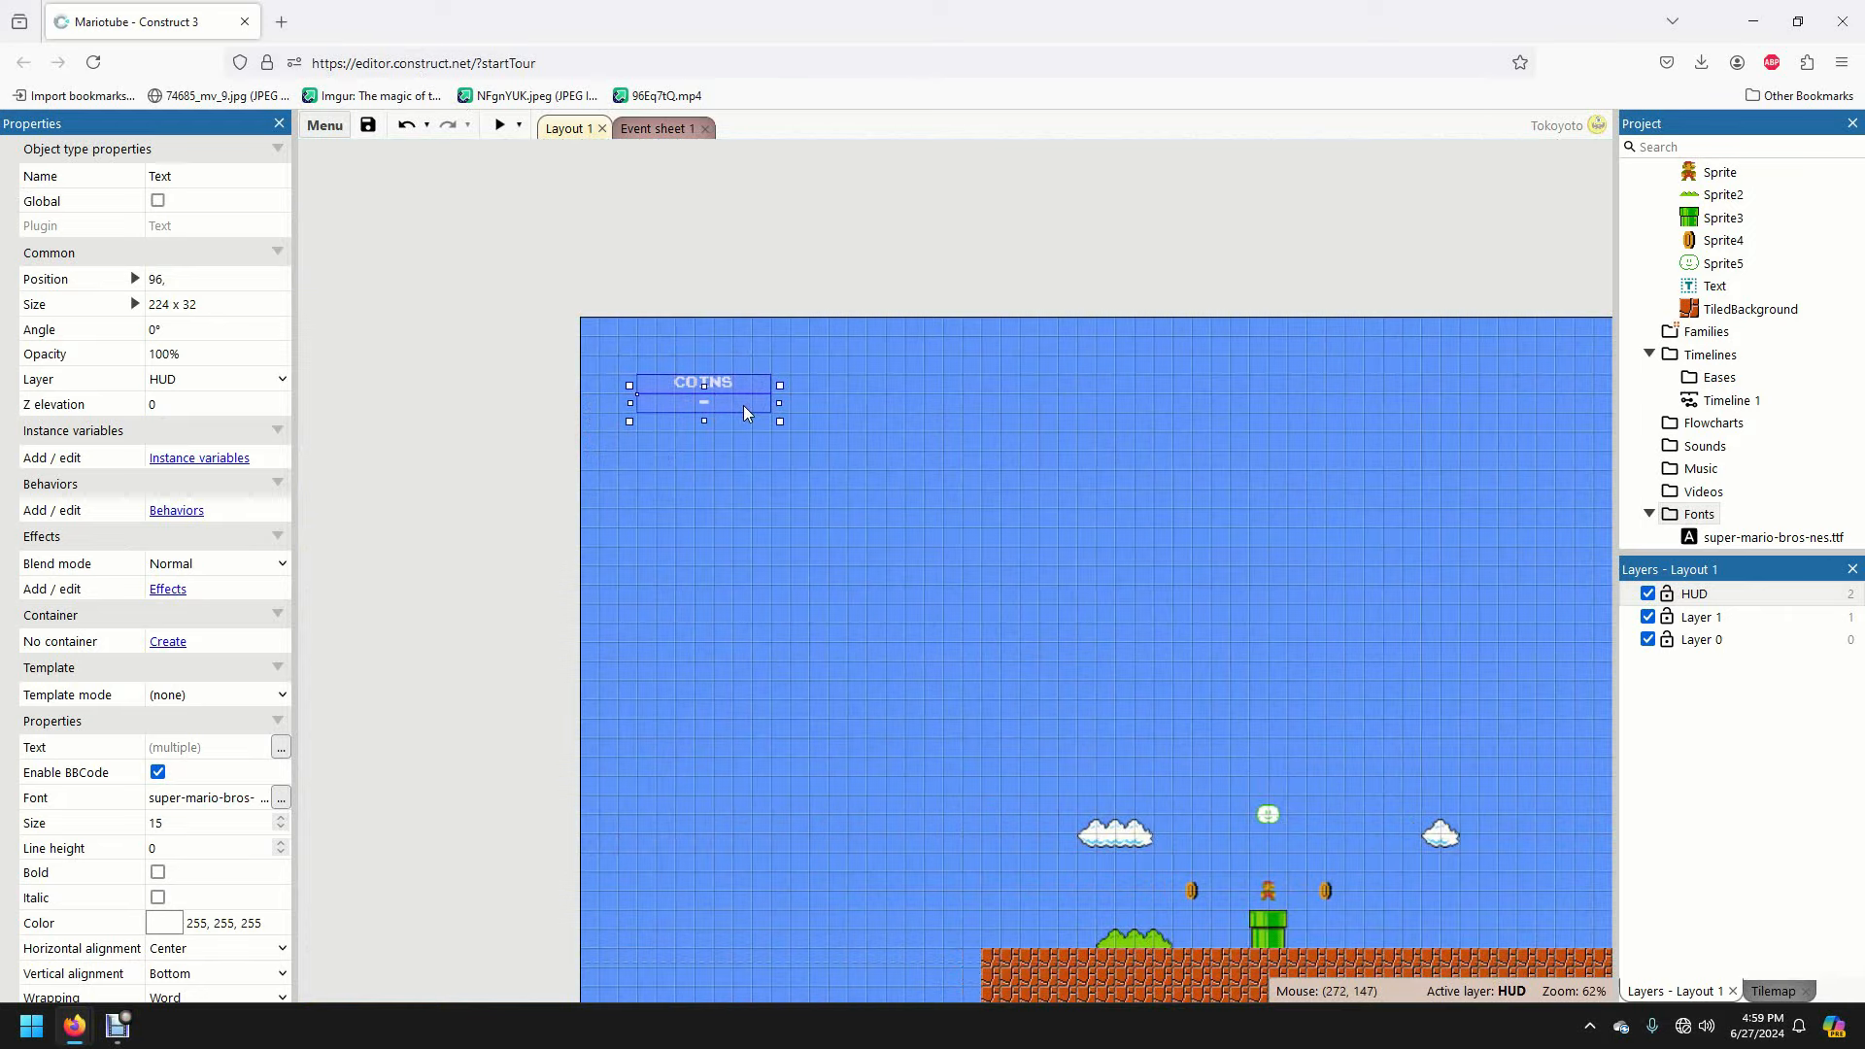
pyautogui.click(500, 126)
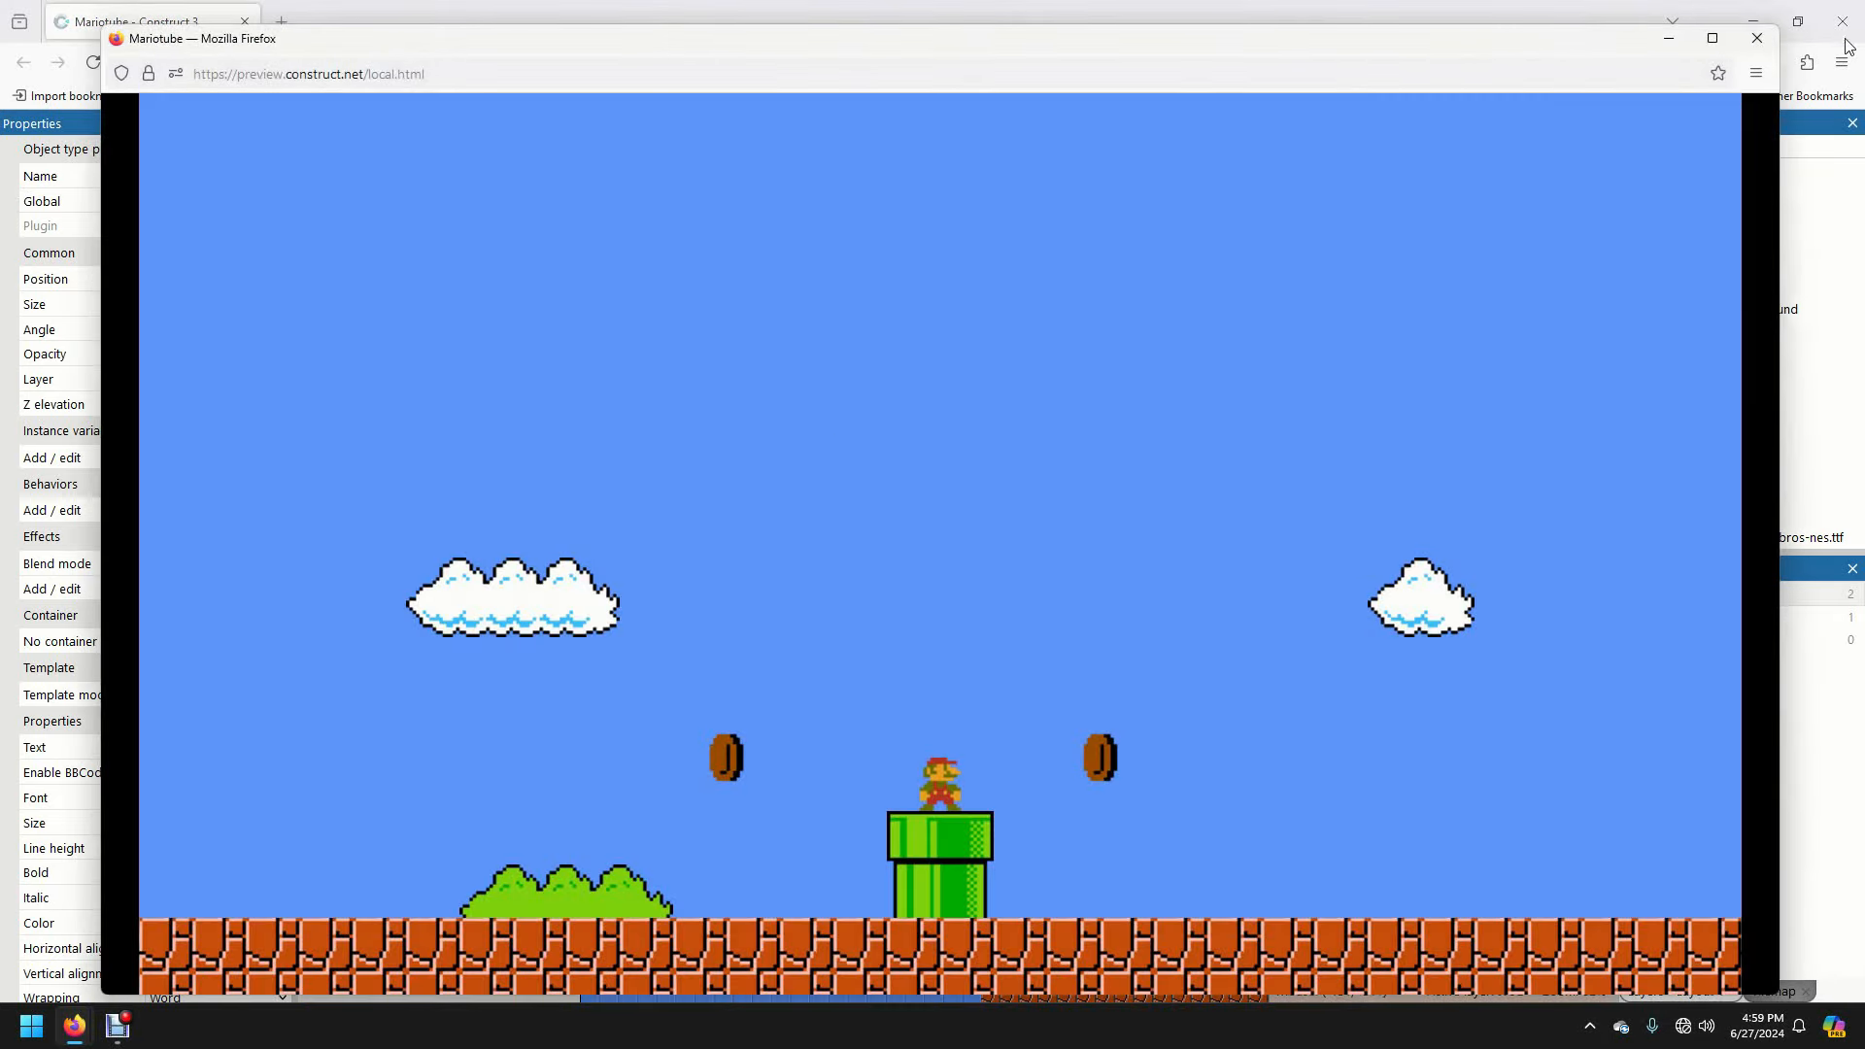
pyautogui.click(1756, 39)
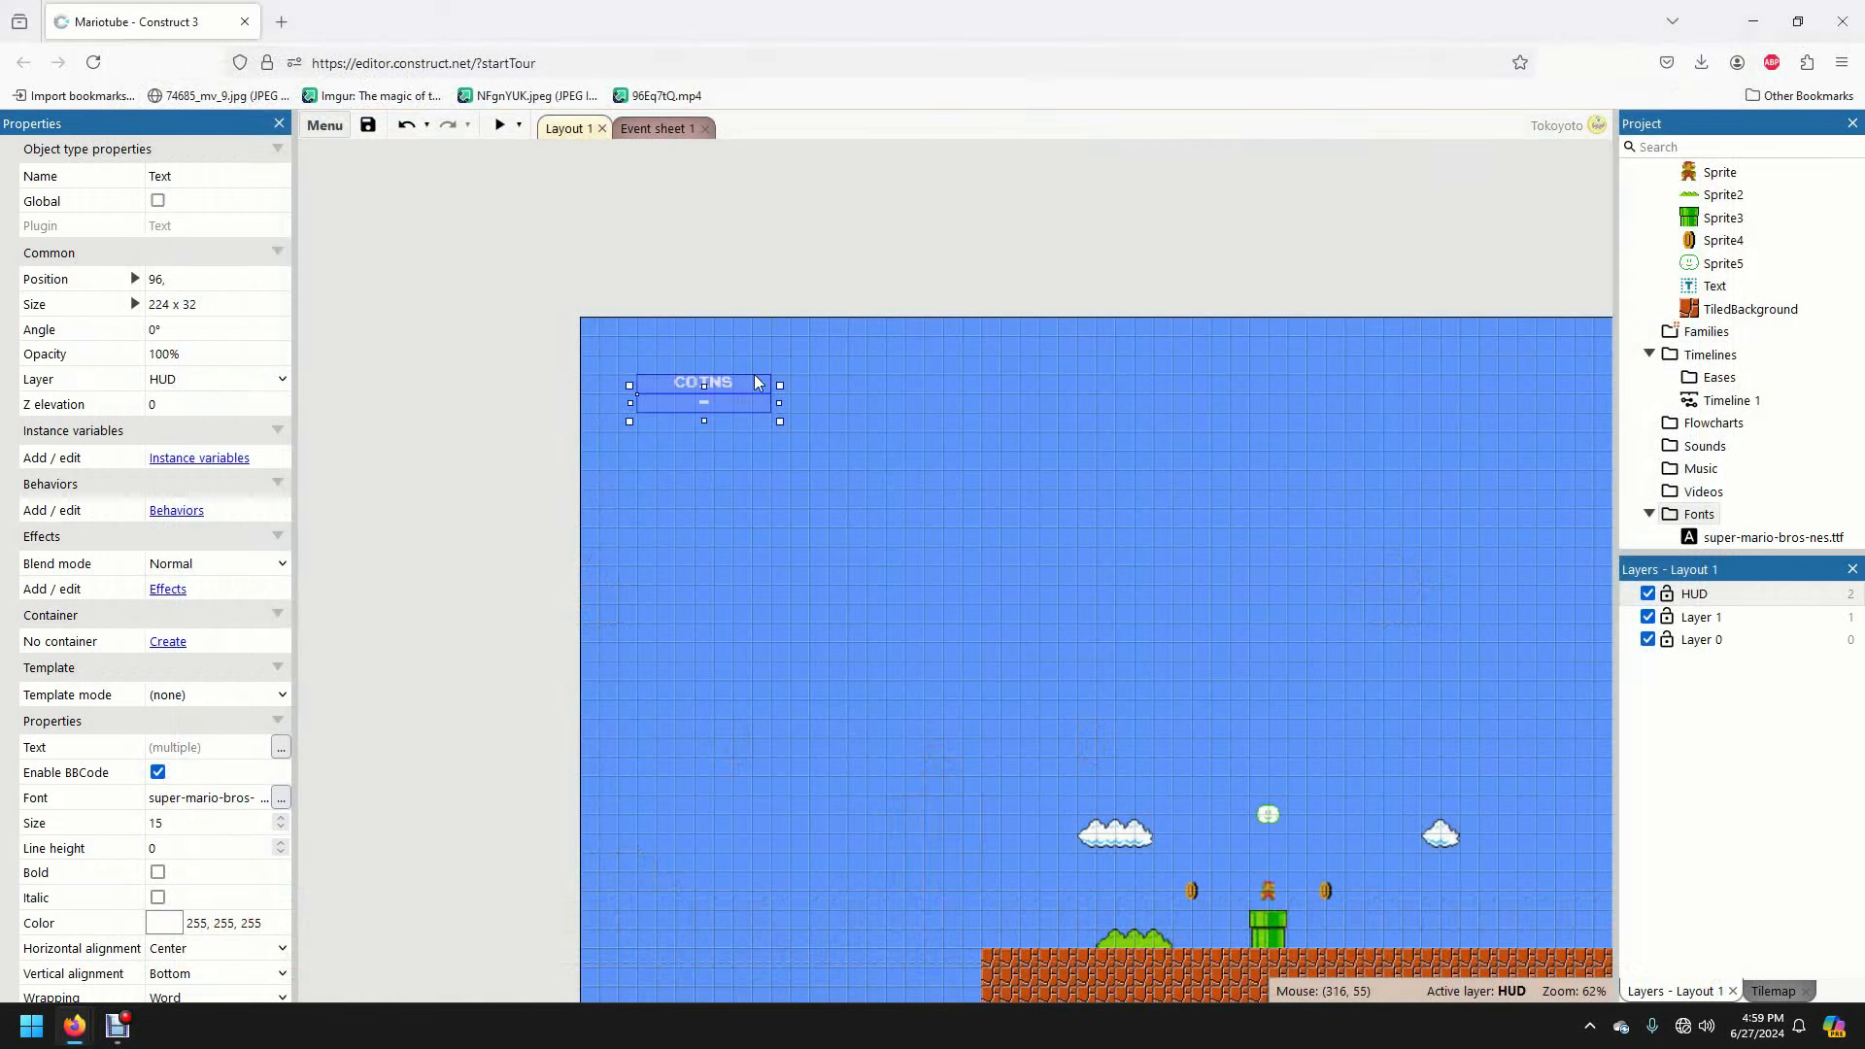
# - Move the coin counter texts down and right to about X 320, preview the layout and close the preview
pyautogui.moveTo(789, 462); pyautogui.dragTo(866, 575)
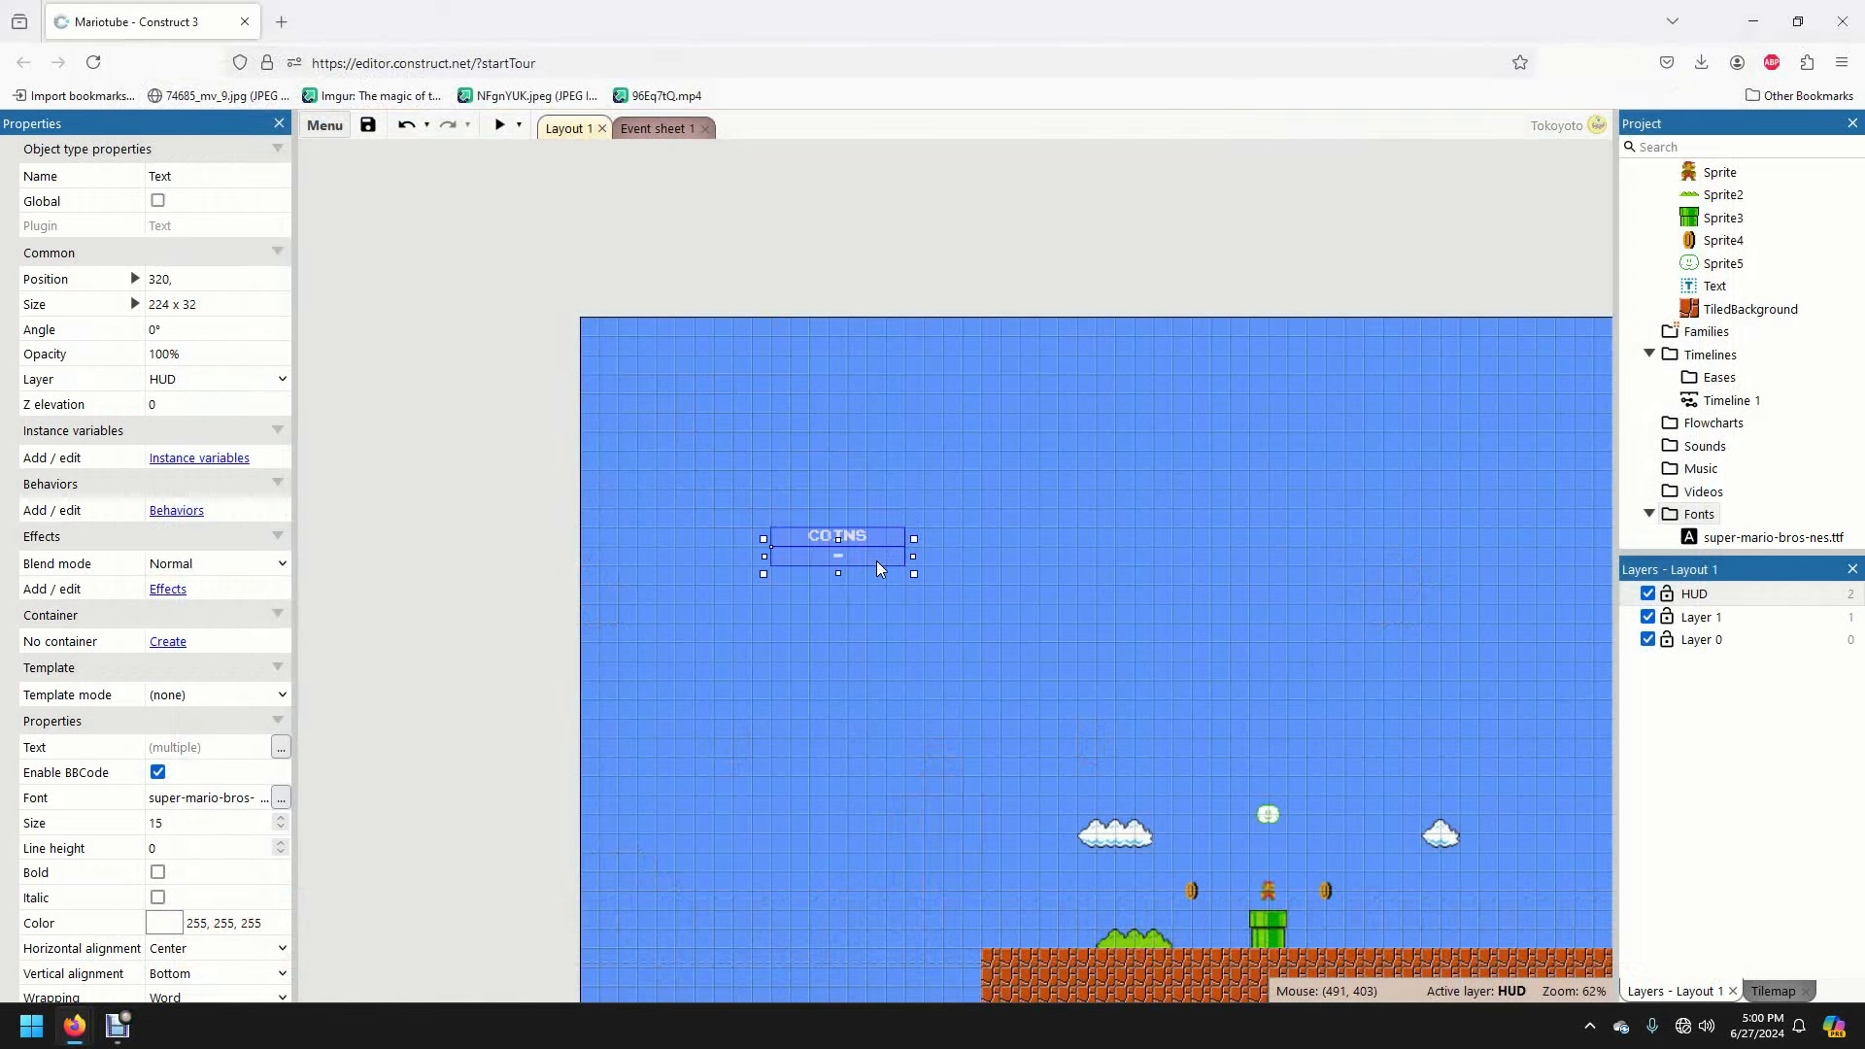
pyautogui.click(500, 125)
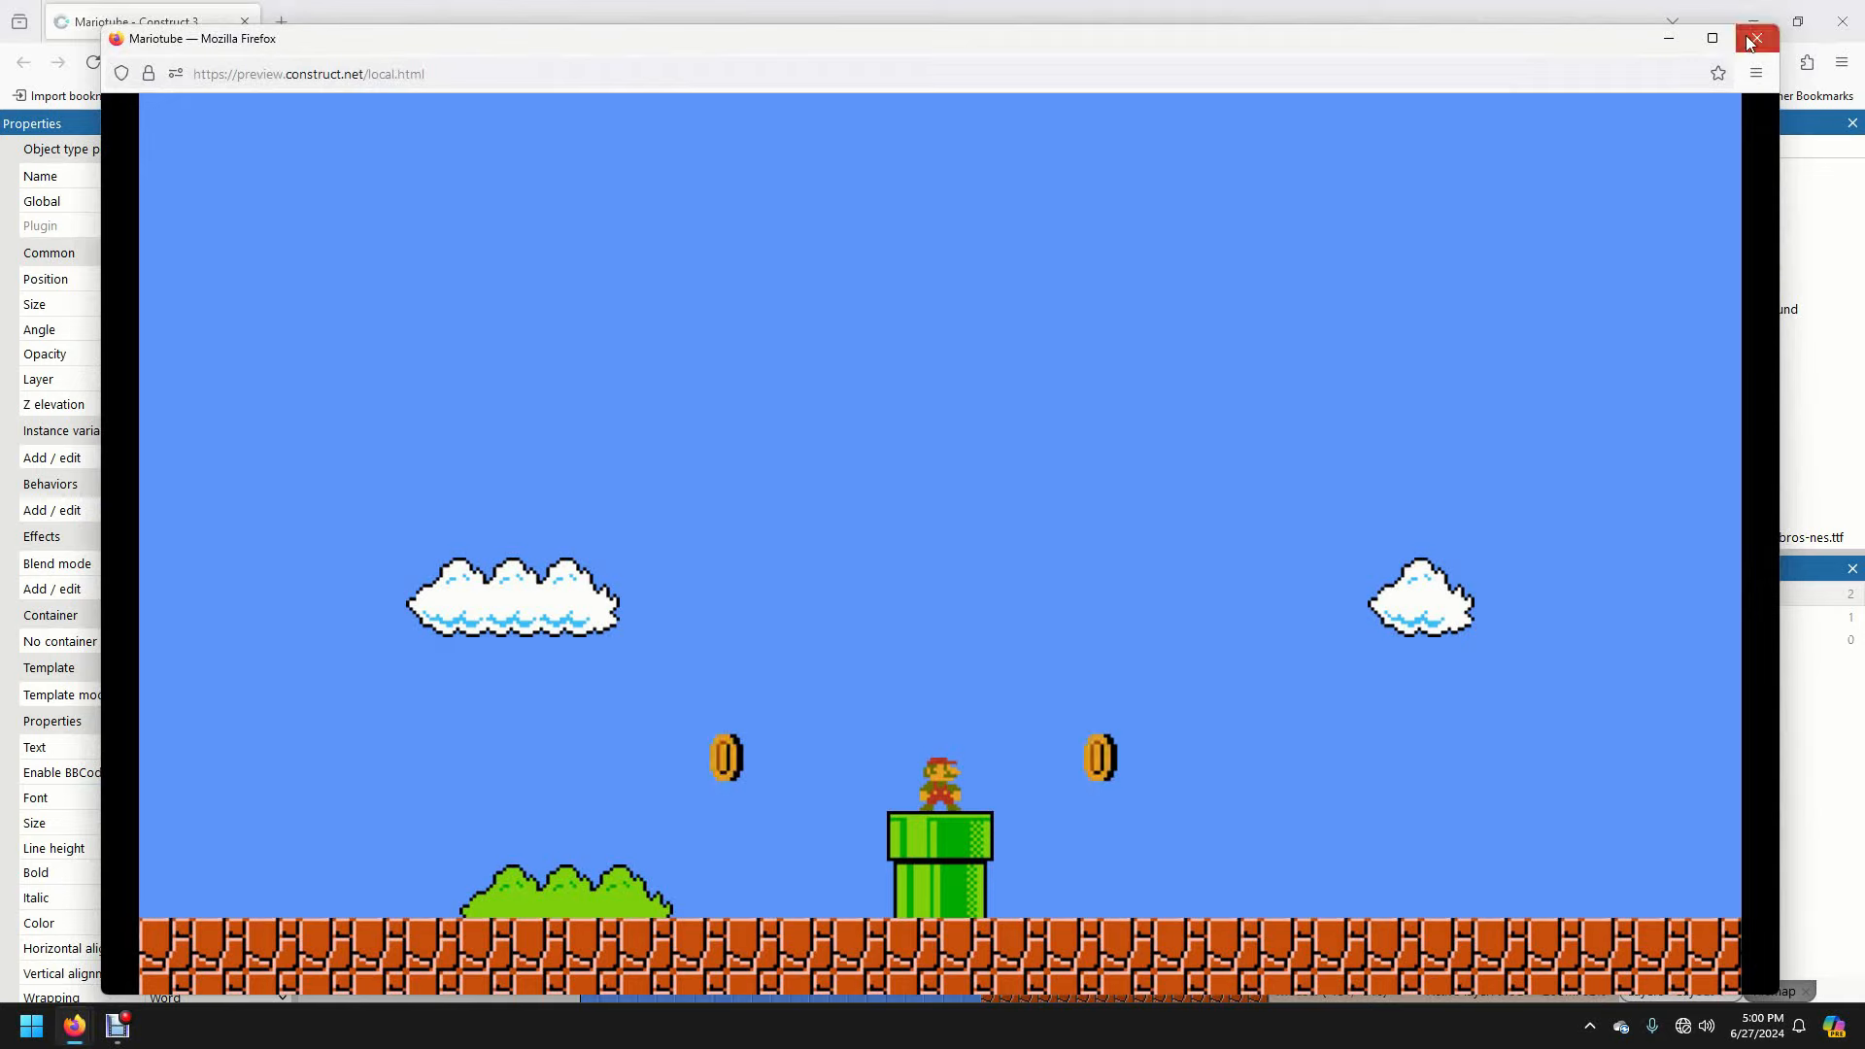
pyautogui.click(1757, 38)
# - Move the coin counter texts just above the left cloud at about X 704, then preview while collecting both coins with Mario
pyautogui.moveTo(866, 551); pyautogui.dragTo(1096, 749)
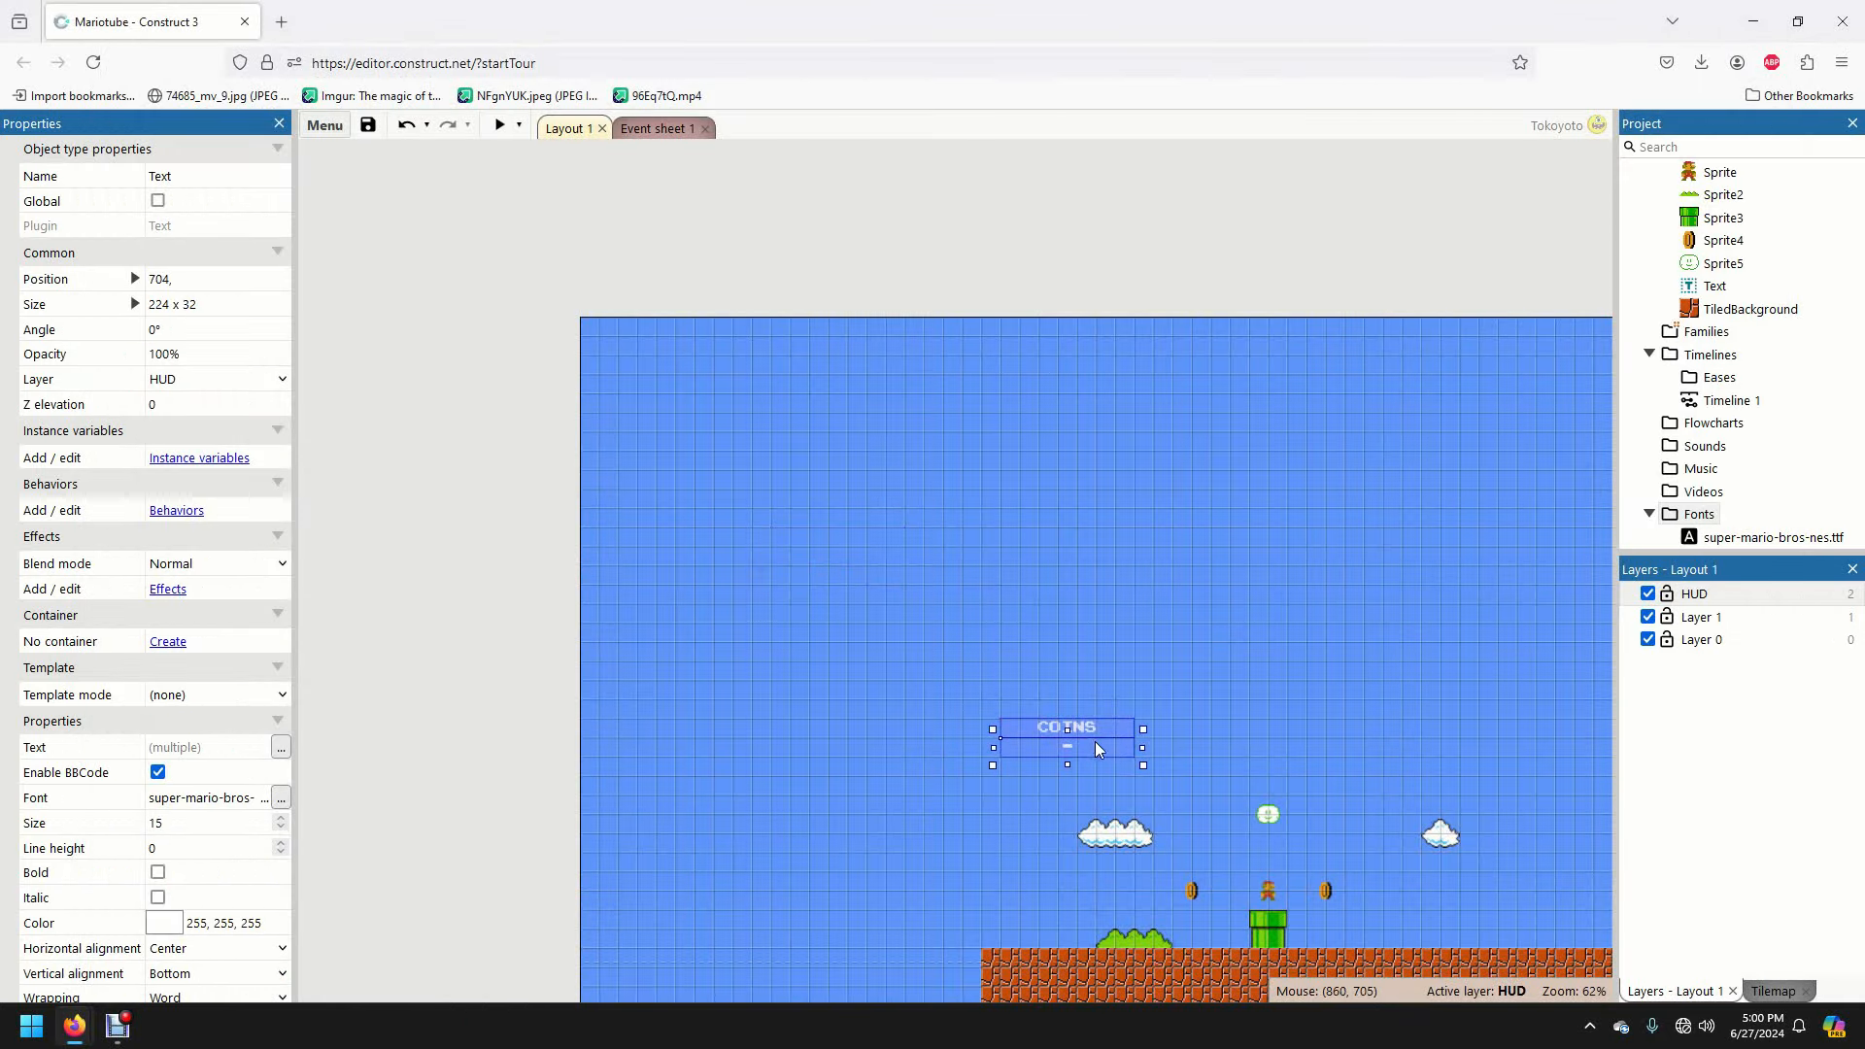
pyautogui.click(501, 126)
pyautogui.press('Right')
pyautogui.press('Up')
pyautogui.press('Left')
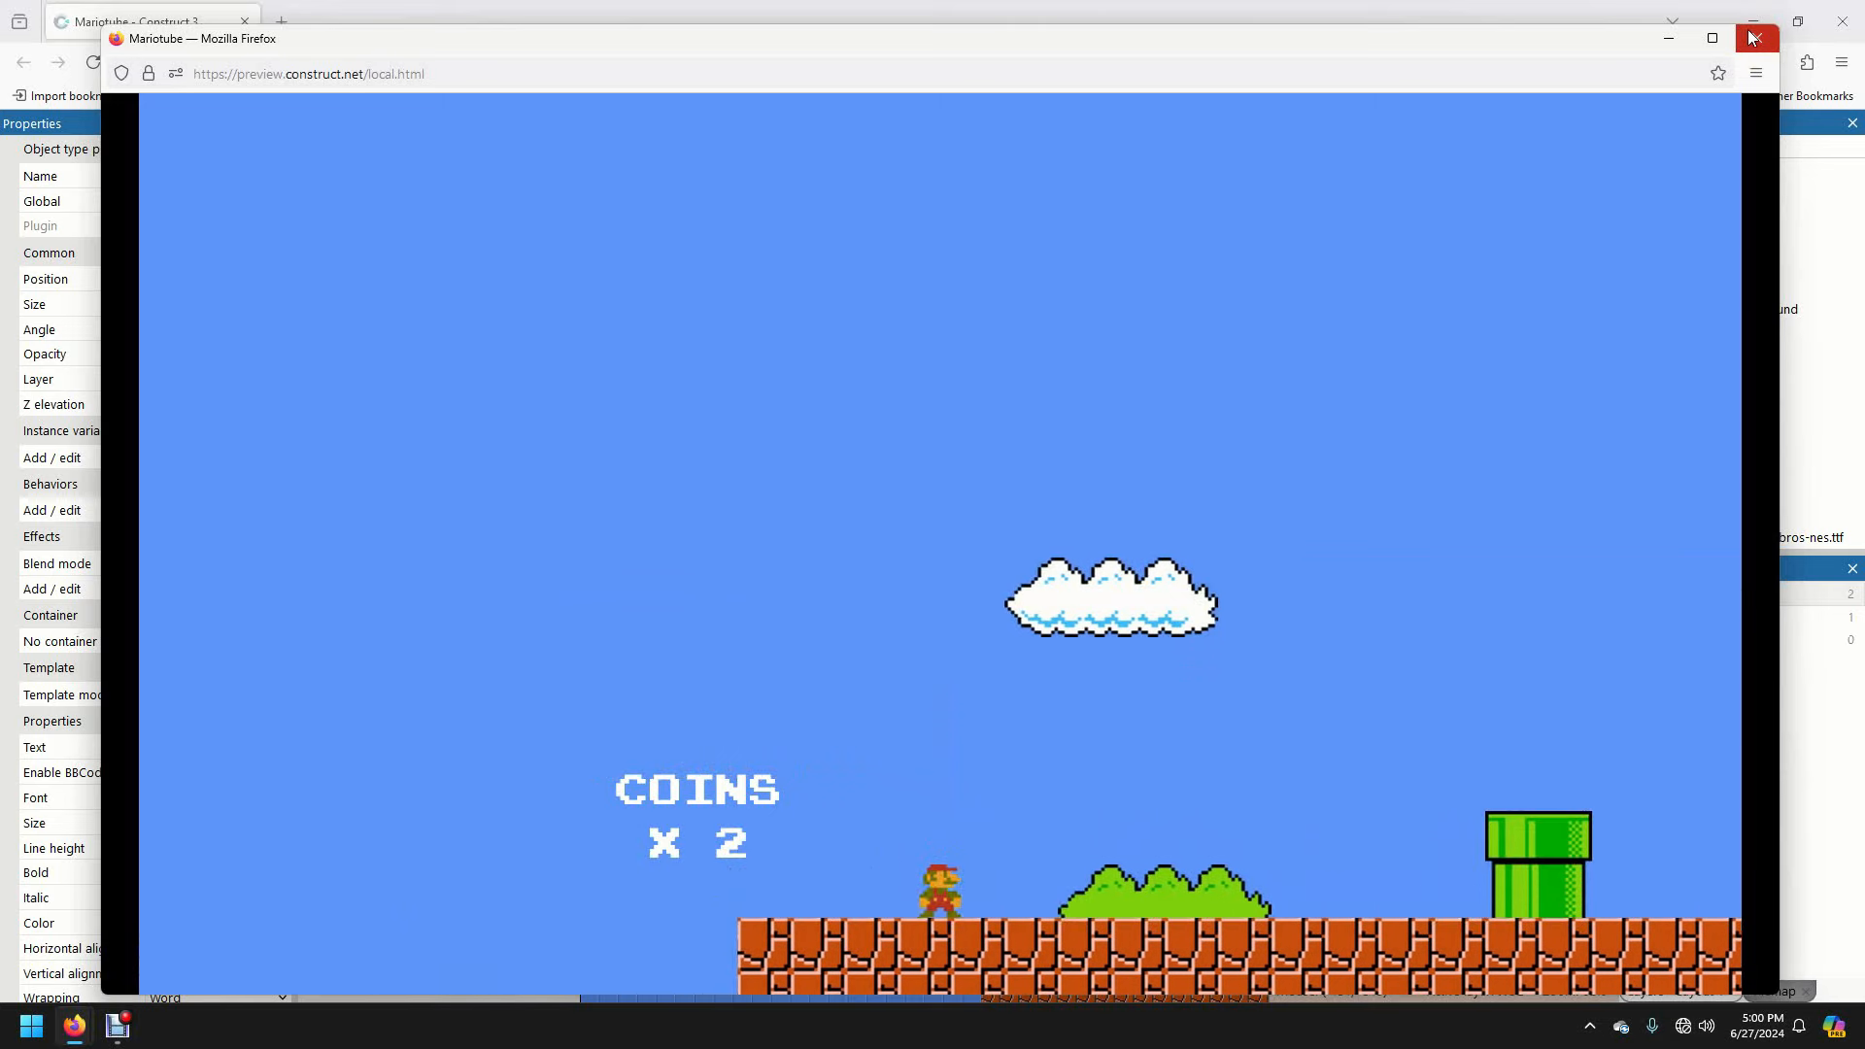
pyautogui.press('Right')
pyautogui.press('Up')
pyautogui.press('Right')
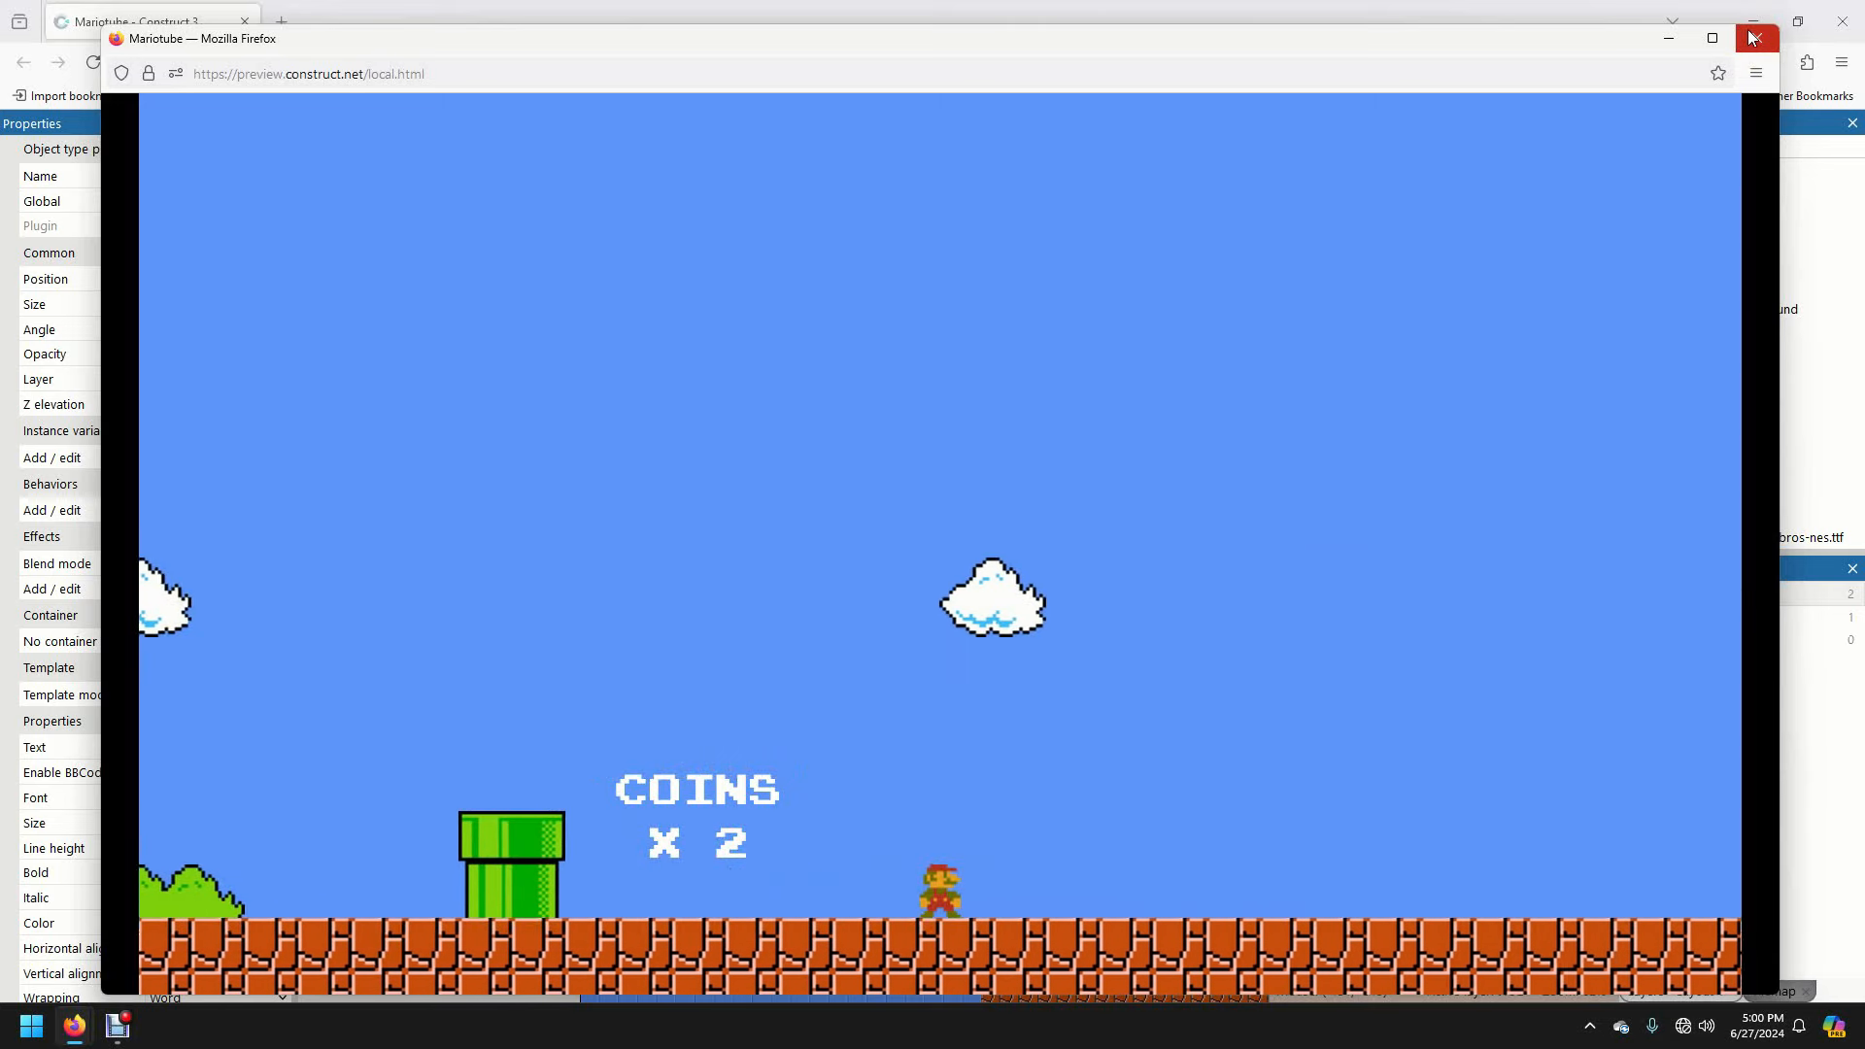
pyautogui.click(1753, 37)
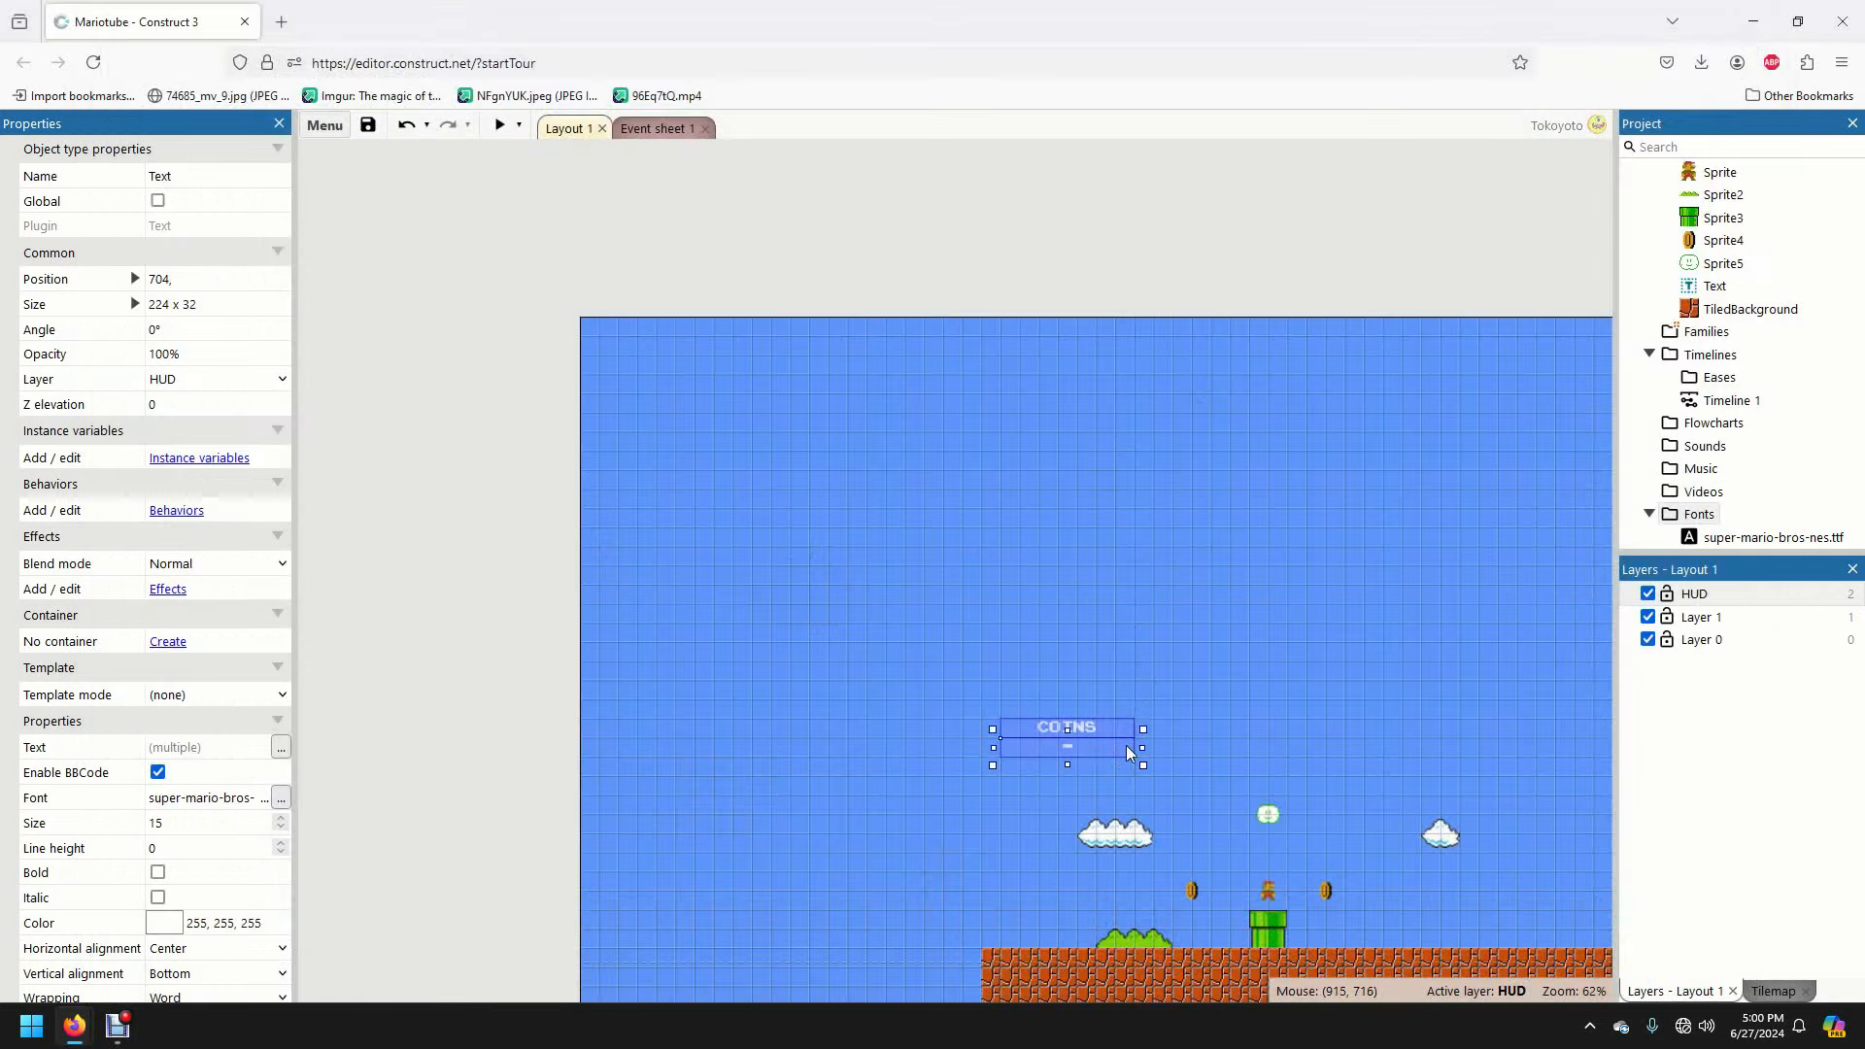
# - Move the coin counter texts up and left to about X 544, then preview while running Mario right through a coin
pyautogui.moveTo(1109, 732); pyautogui.dragTo(1012, 599)
pyautogui.click(500, 126)
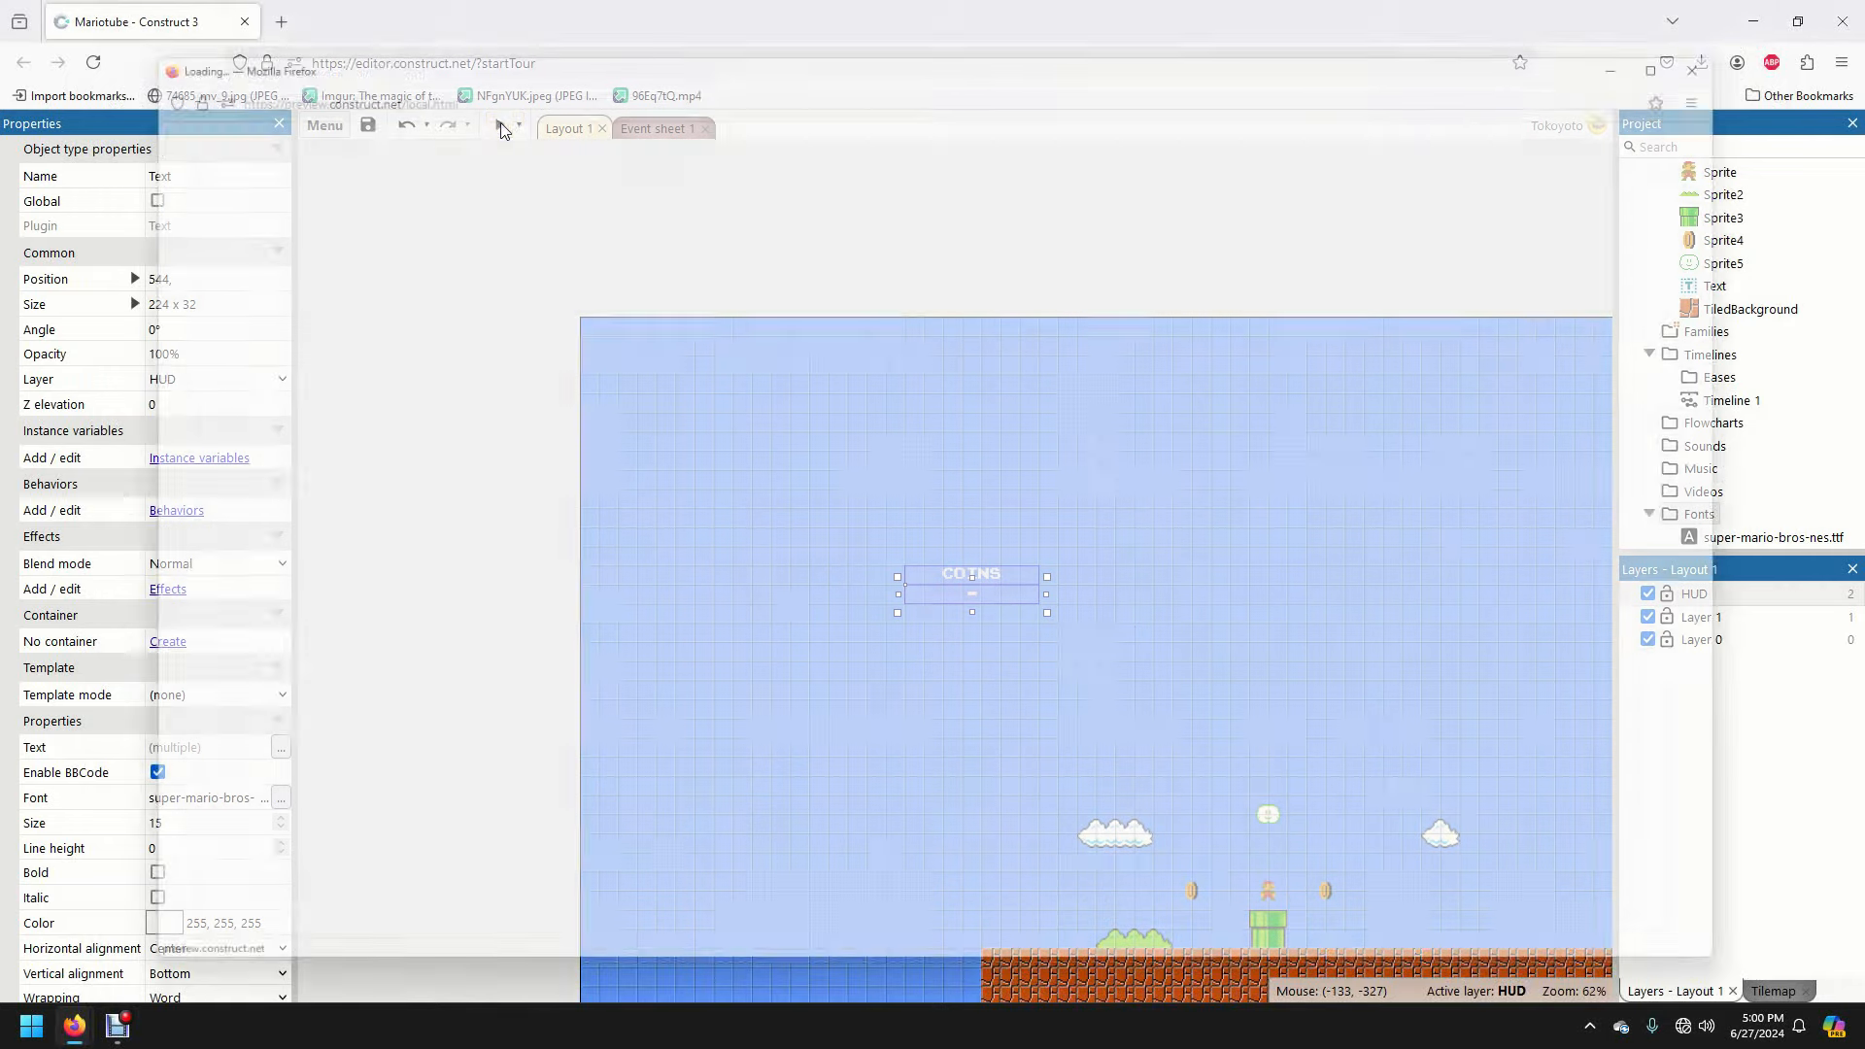
pyautogui.press('Right')
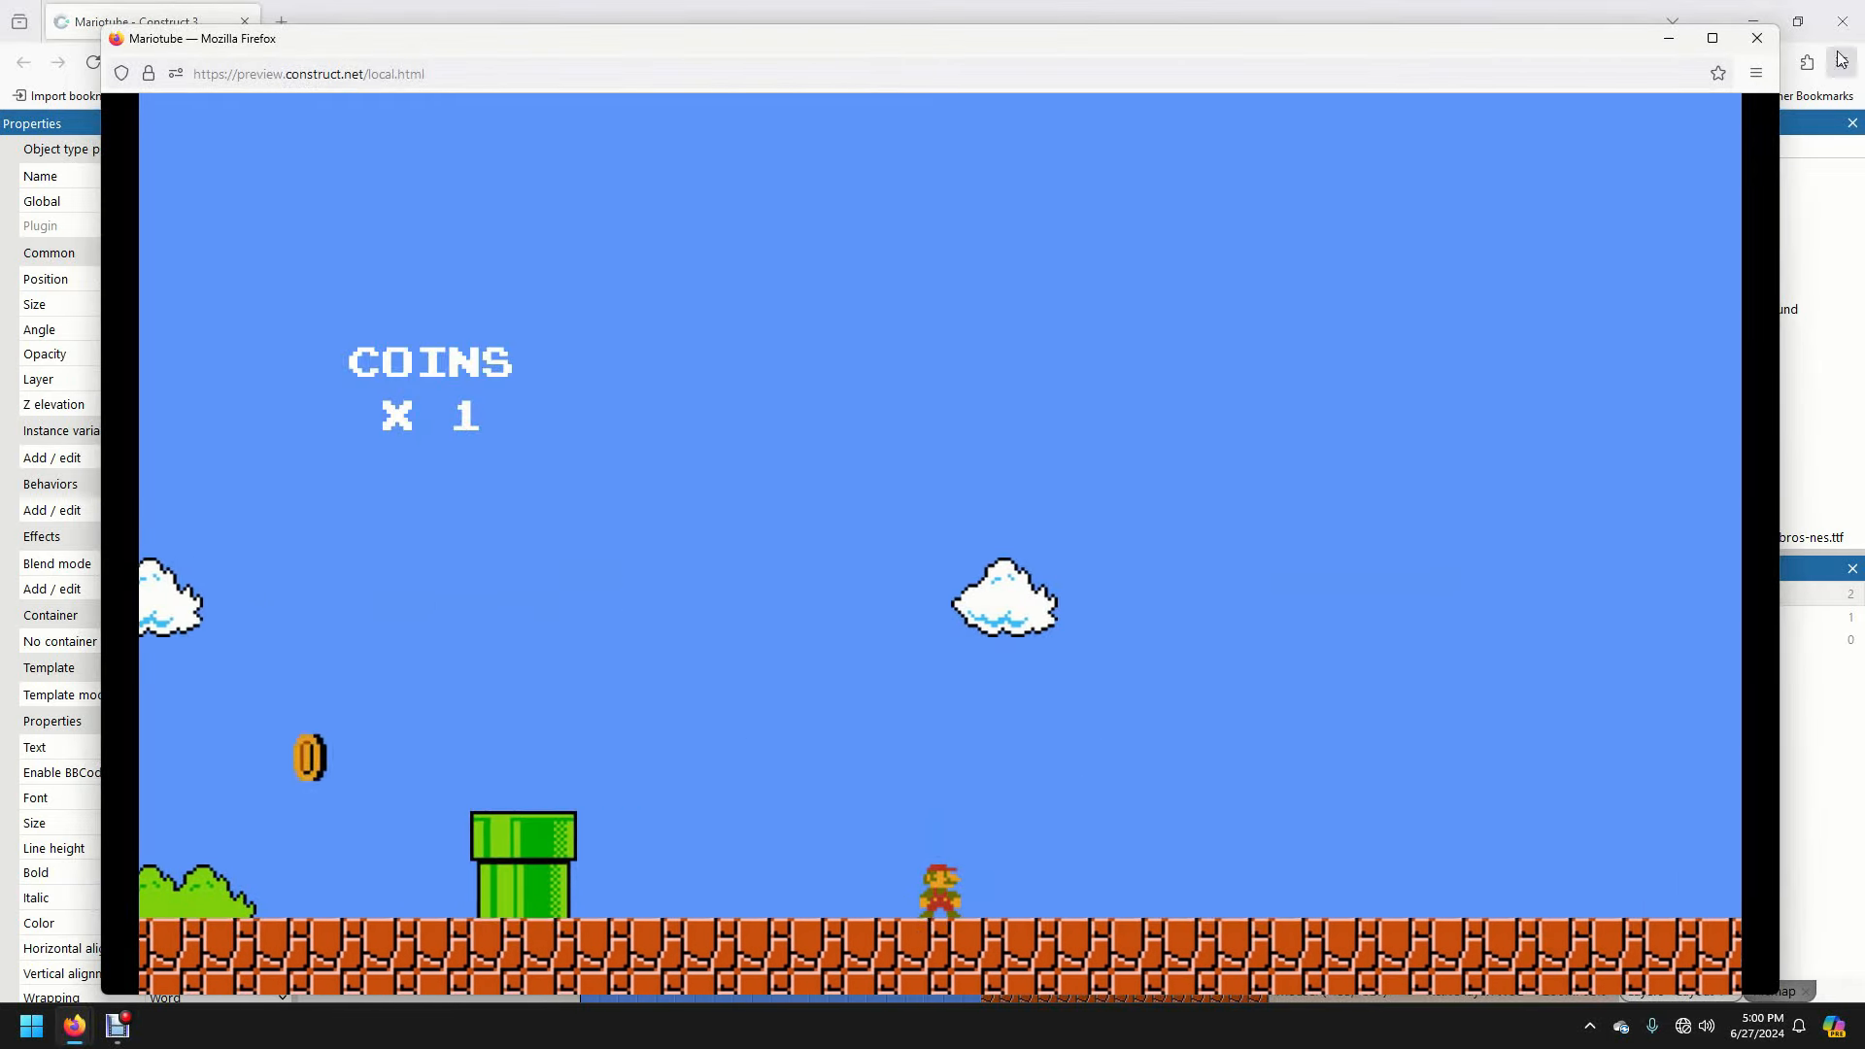
pyautogui.click(1757, 38)
# - Move the coin counter texts further up and left to about X 448, checking their placement in a preview
pyautogui.click(501, 125)
pyautogui.moveTo(989, 596); pyautogui.dragTo(970, 500)
pyautogui.click(1757, 40)
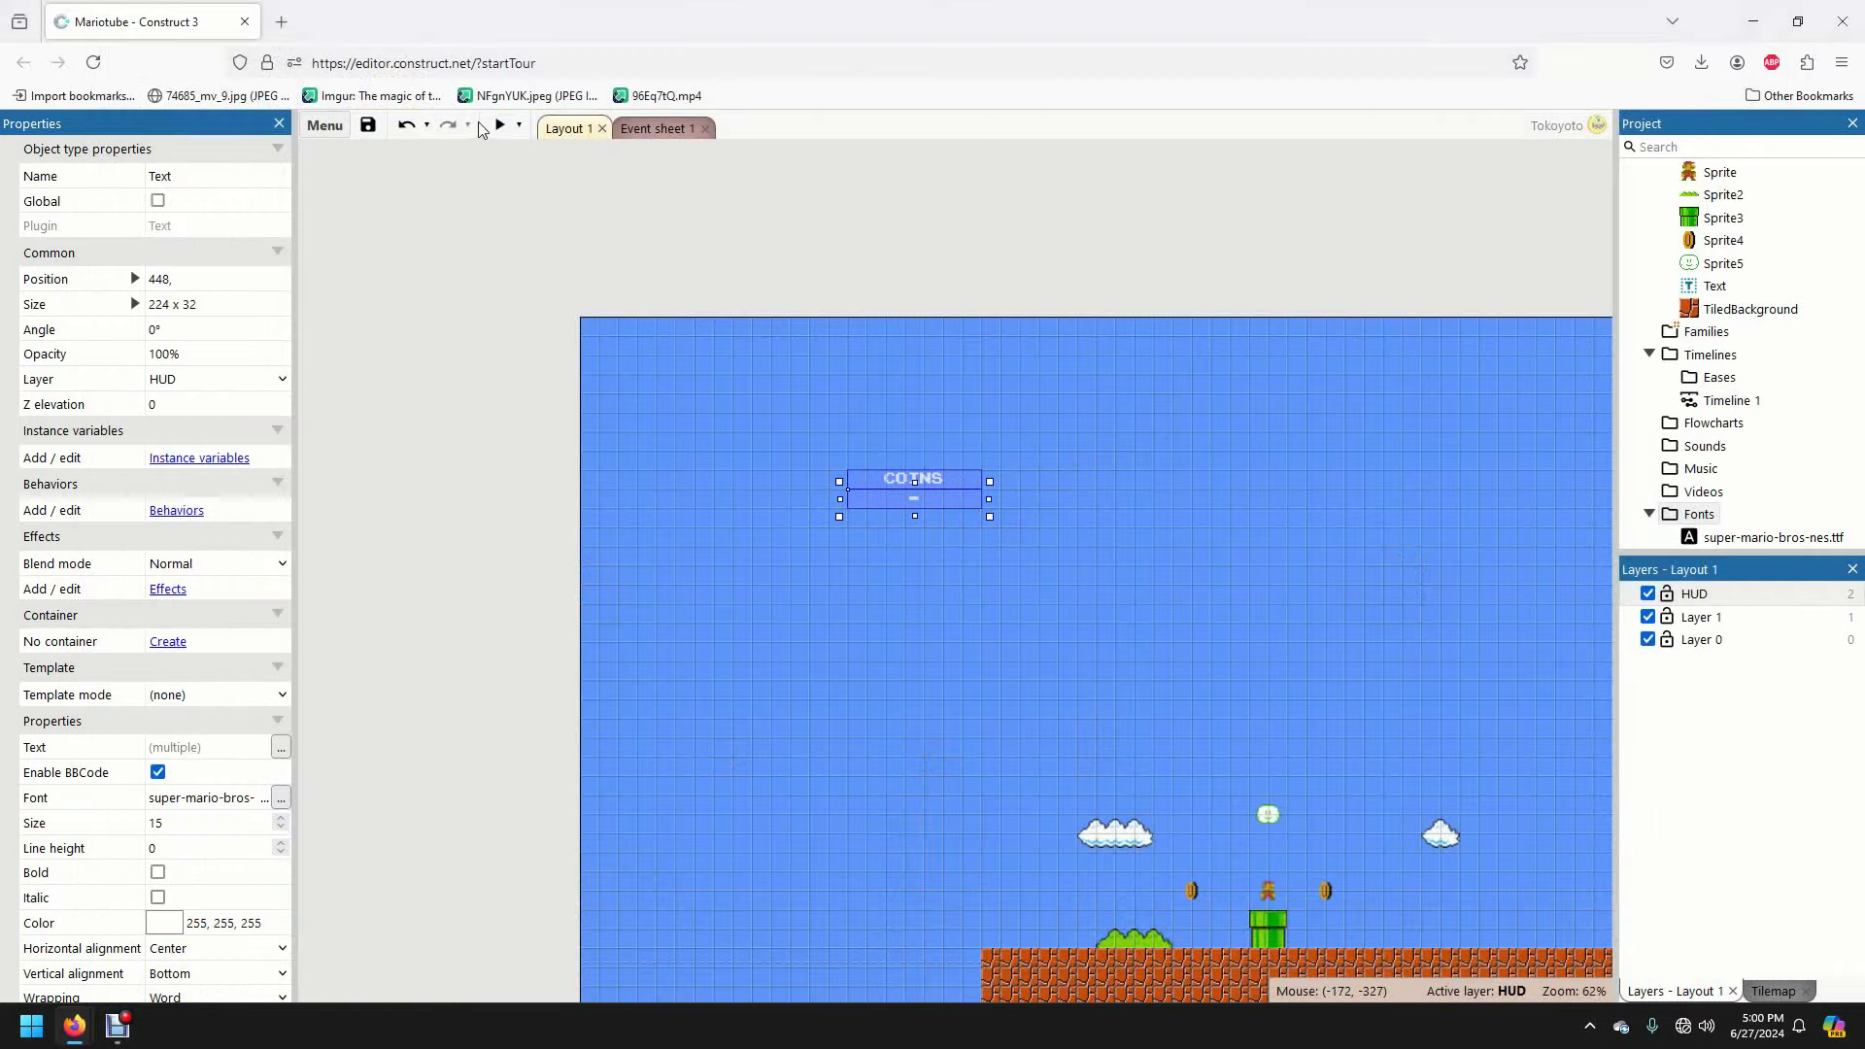